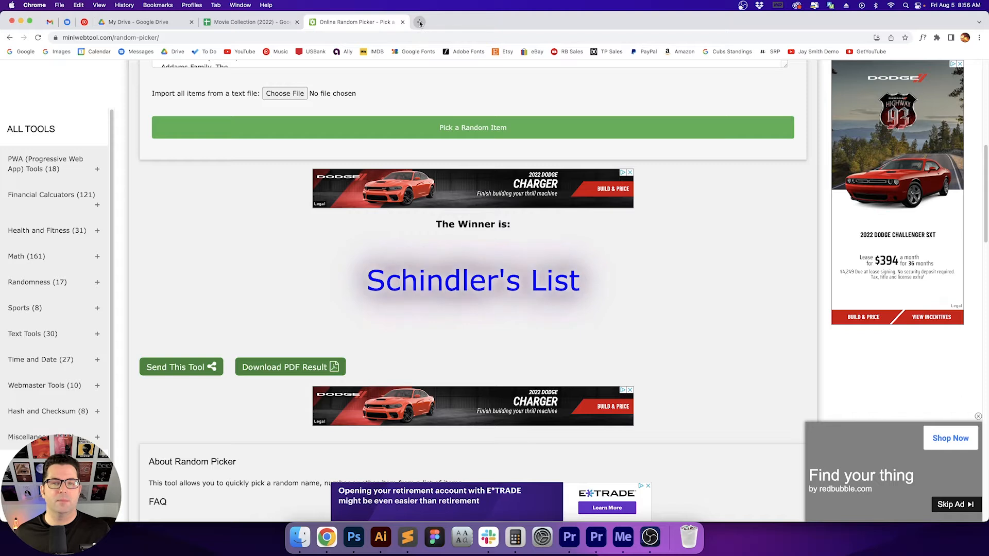
Open Pinterest in a new browser tab and search for "bauhaus poster".
{"action": "left_click", "coordinate": [420, 23]}
{"action": "left_click", "coordinate": [182, 38]}
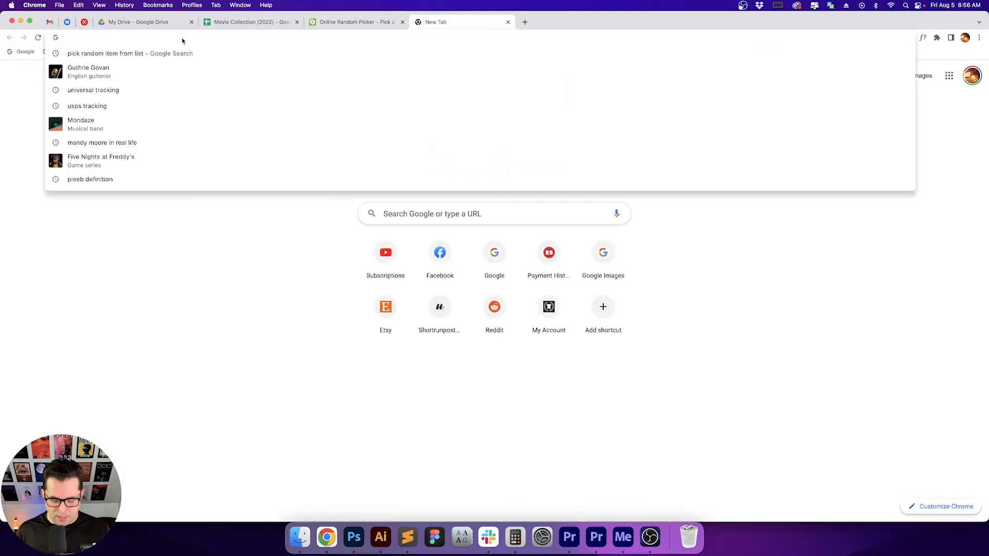
{"action": "type", "text": "pint"}
{"action": "key", "text": "Return"}
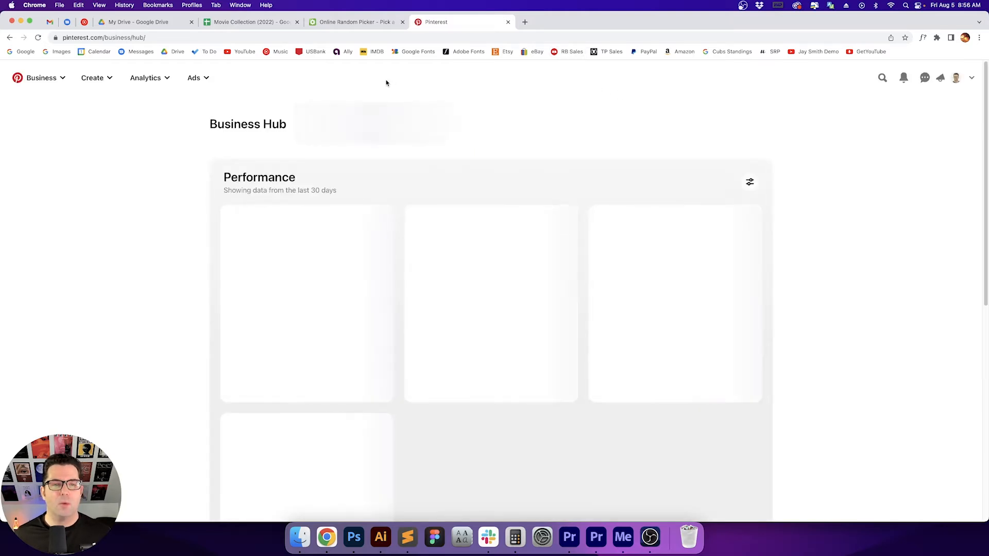
{"action": "left_click", "coordinate": [881, 78]}
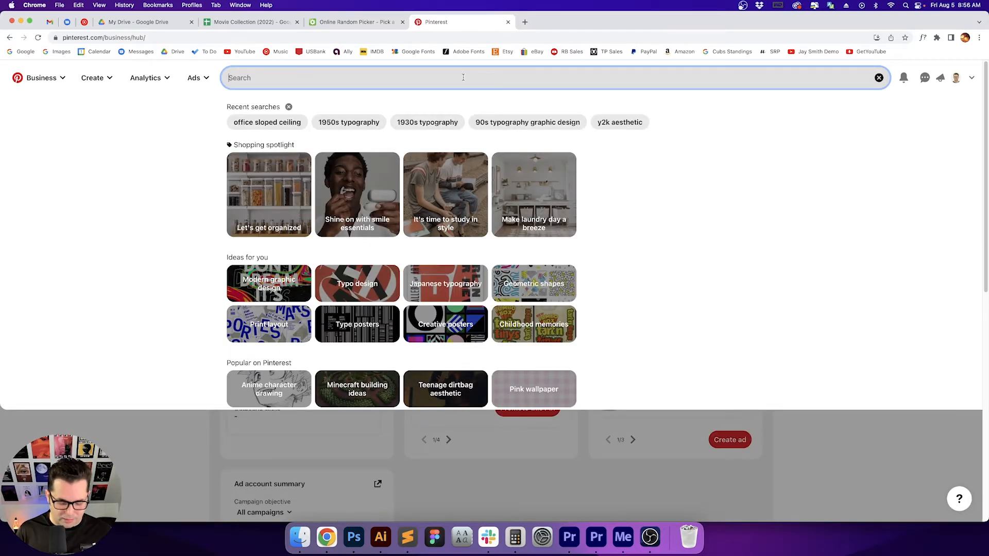
{"action": "type", "text": "bauhaus poster"}
{"action": "key", "text": "Return"}
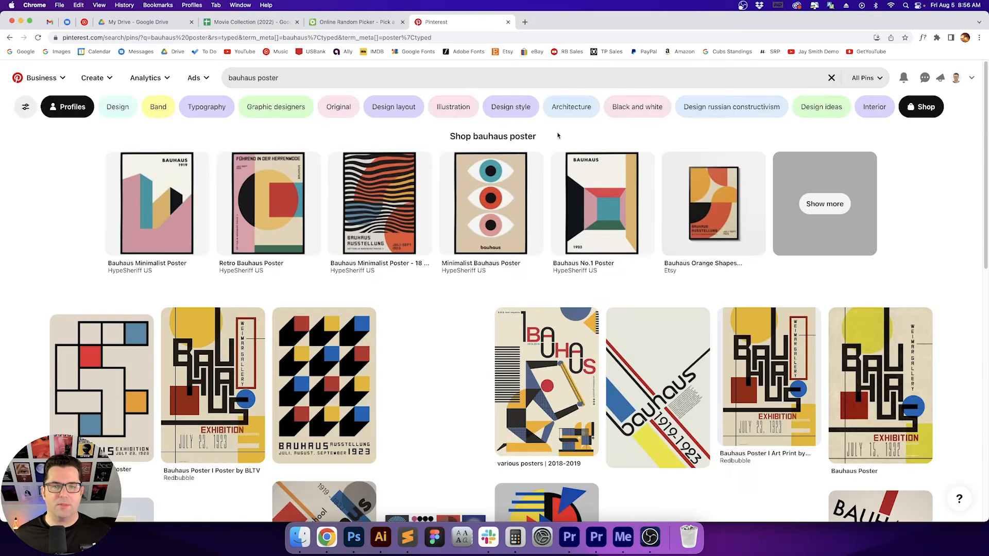
Browse the Bauhaus poster results for a design reference, checking the orange-circle Gallerix poster up close.
{"action": "left_click_drag", "start_coordinate": [986, 169], "coordinate": [981, 236]}
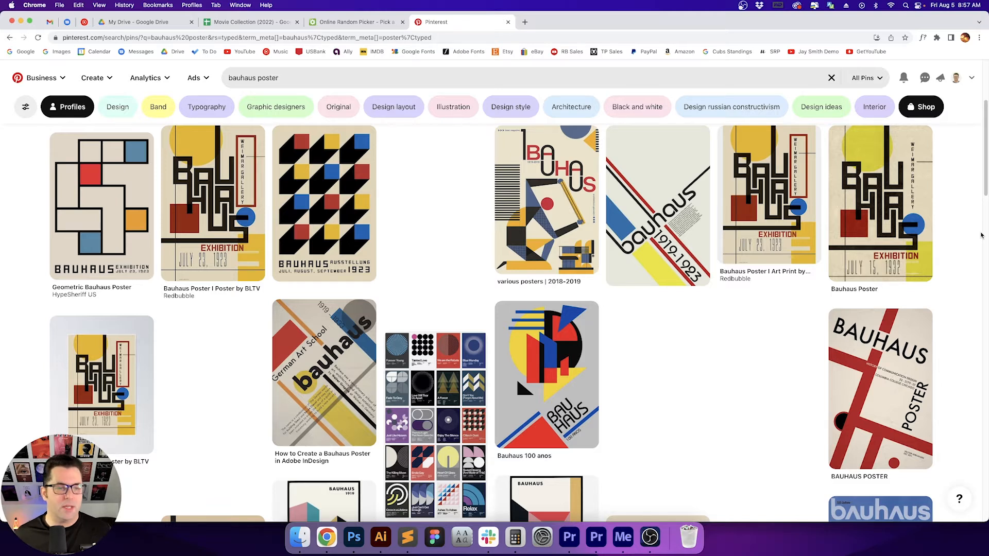
{"action": "left_click_drag", "start_coordinate": [985, 180], "coordinate": [981, 252]}
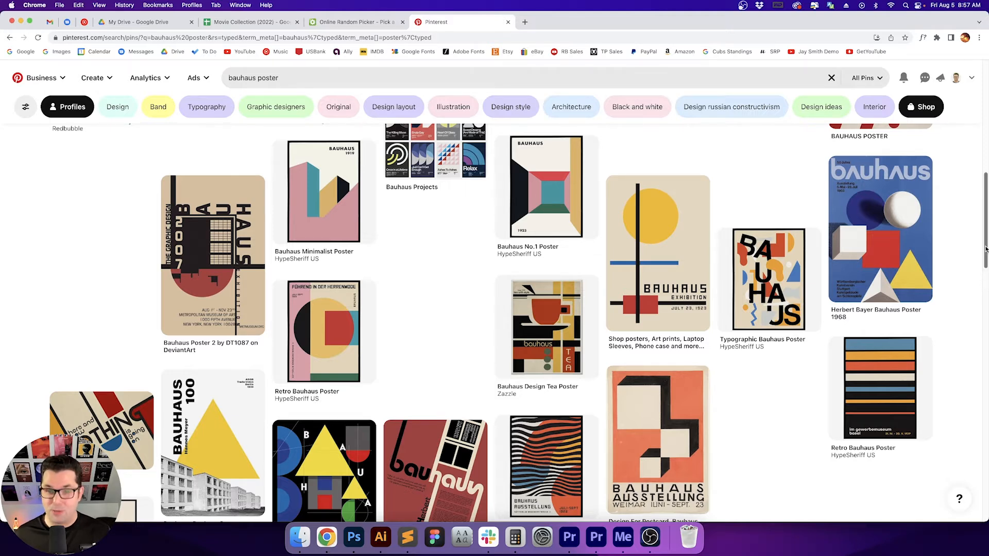
{"action": "scroll", "coordinate": [978, 246], "scroll_direction": "down", "scroll_amount": 5}
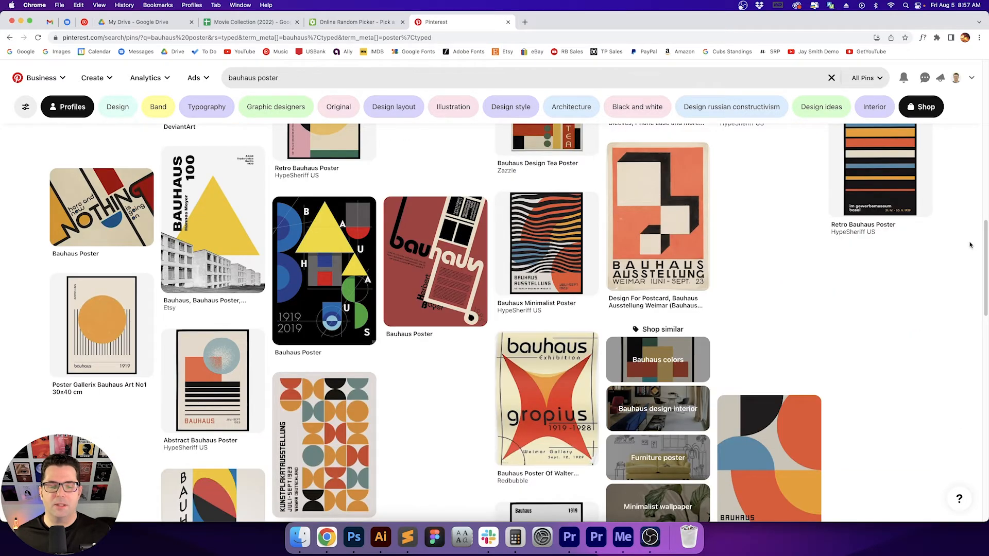
{"action": "scroll", "coordinate": [970, 245], "scroll_direction": "down", "scroll_amount": 2}
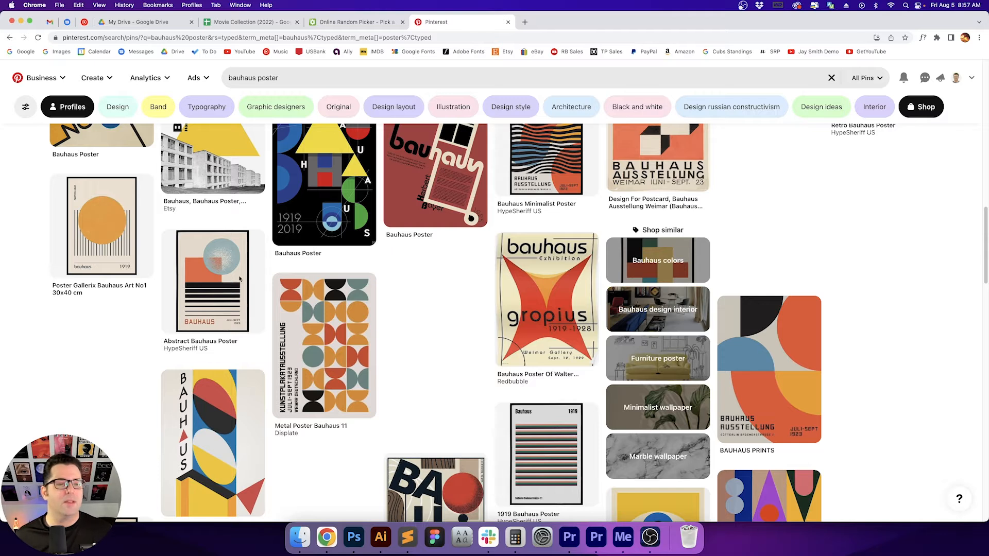
{"action": "left_click", "coordinate": [105, 235]}
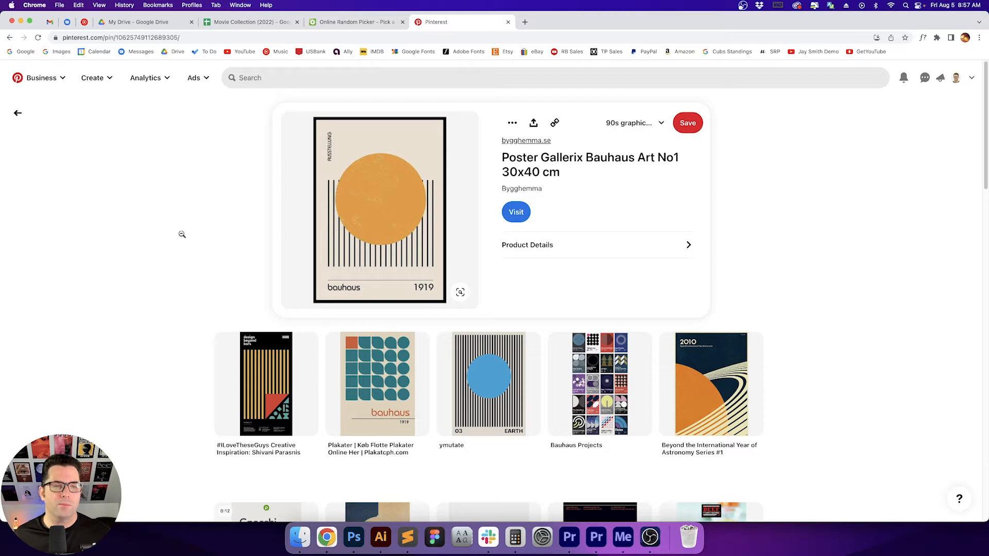
{"action": "left_click", "coordinate": [17, 113]}
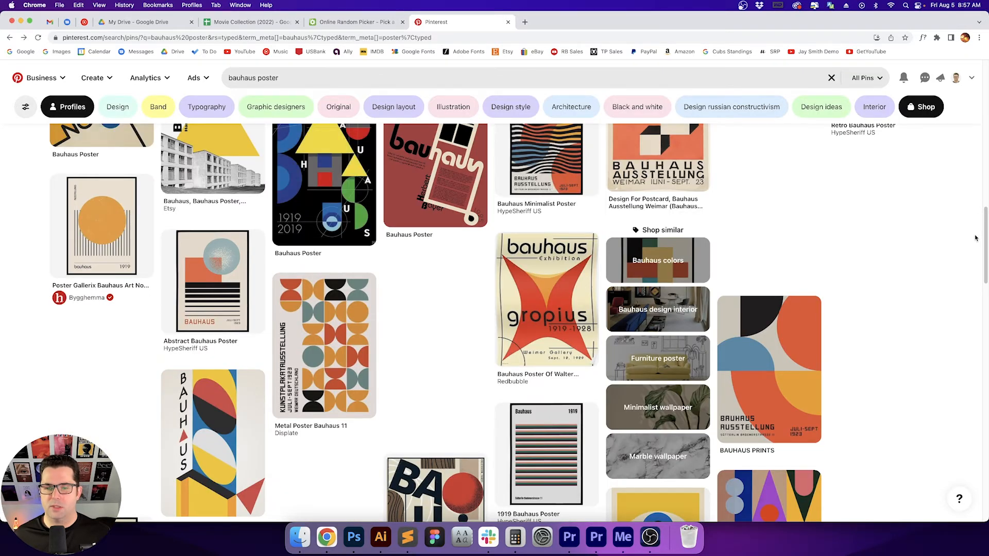
{"action": "scroll", "coordinate": [975, 238], "scroll_direction": "down", "scroll_amount": 5}
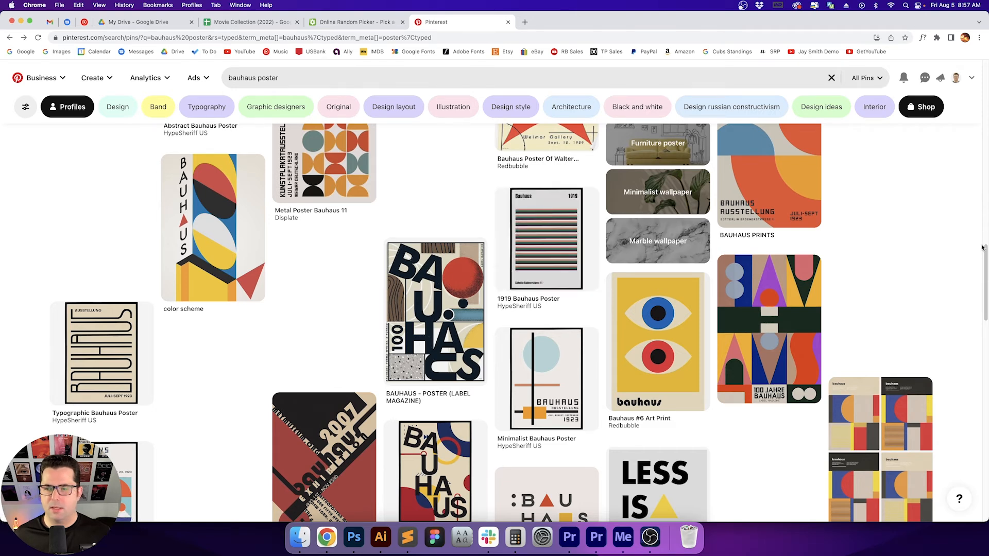
{"action": "scroll", "coordinate": [359, 339], "scroll_direction": "down", "scroll_amount": 3}
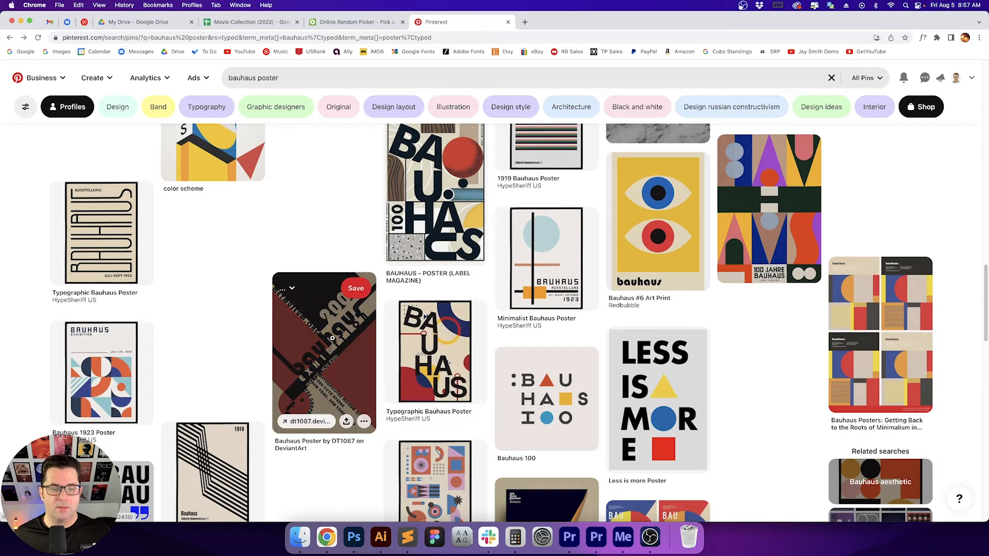
Open the red and black 2007 Bauhaus exhibition poster and copy its image.
{"action": "left_click", "coordinate": [360, 339]}
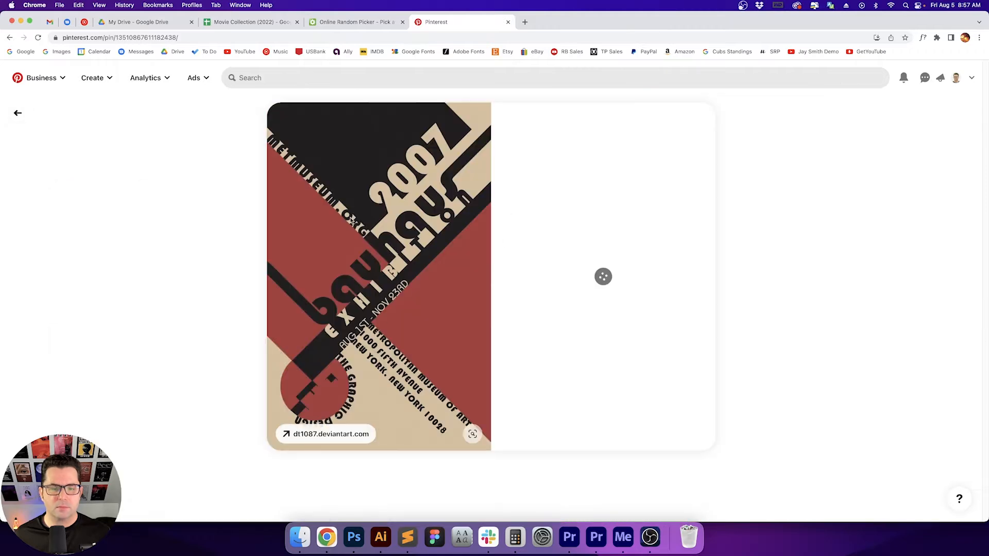
{"action": "right_click", "coordinate": [385, 236]}
{"action": "left_click", "coordinate": [422, 257]}
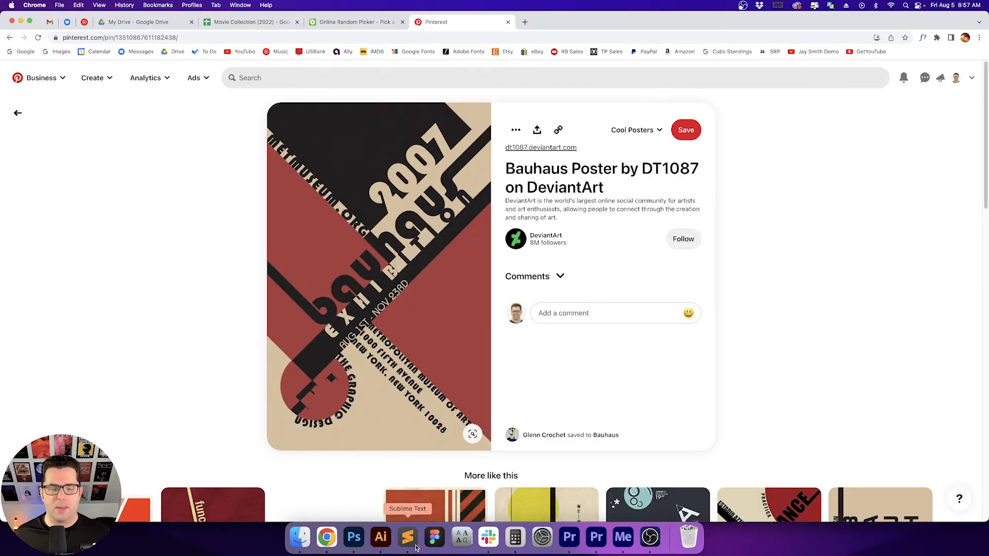
Switch to Illustrator and create a new portrait RGB document, 18 x 27 in.
{"action": "left_click", "coordinate": [381, 537]}
{"action": "key", "text": "super+n"}
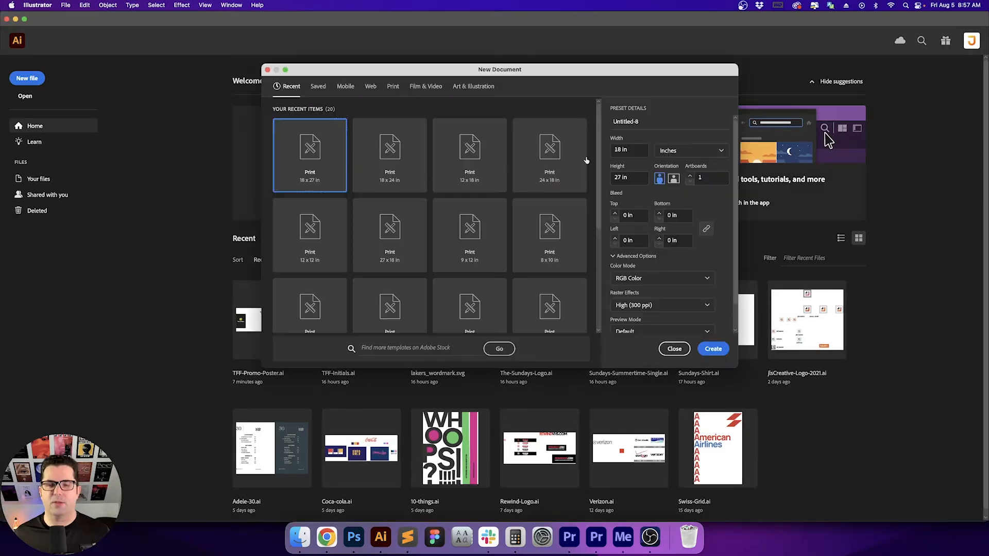
{"action": "left_click", "coordinate": [637, 178]}
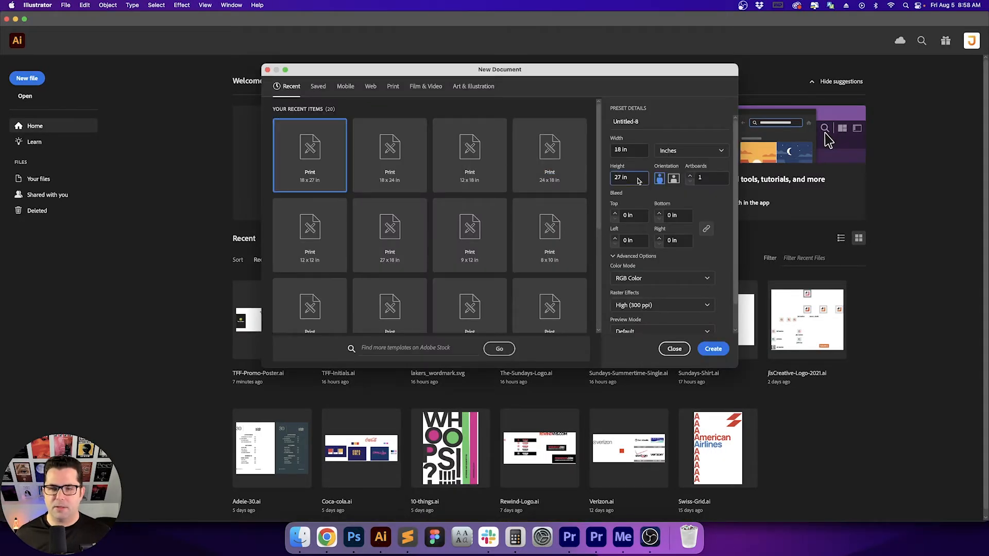
{"action": "key", "text": "Return"}
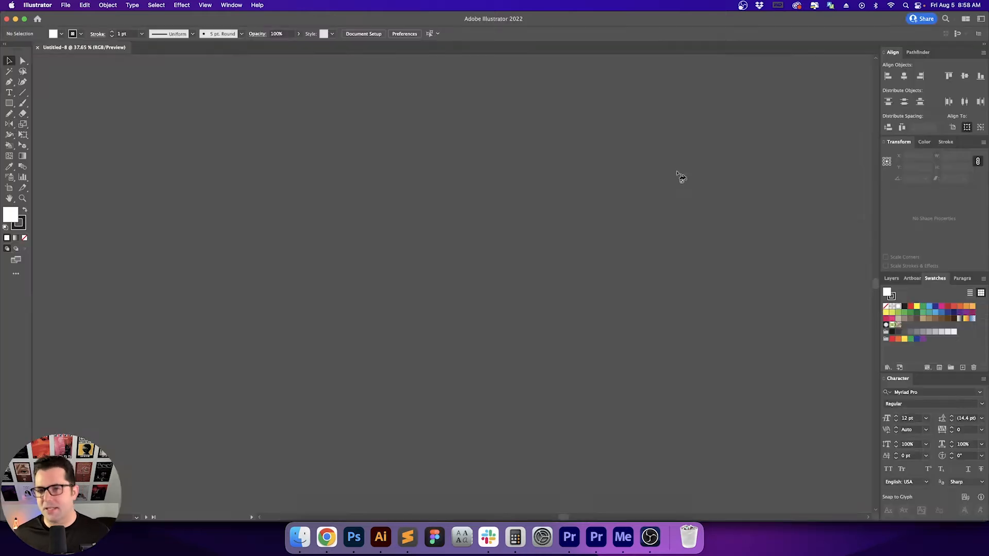
Paste the copied Bauhaus poster image beside the blank artboard and deselect it.
{"action": "scroll", "coordinate": [569, 214], "scroll_direction": "right", "scroll_amount": 10}
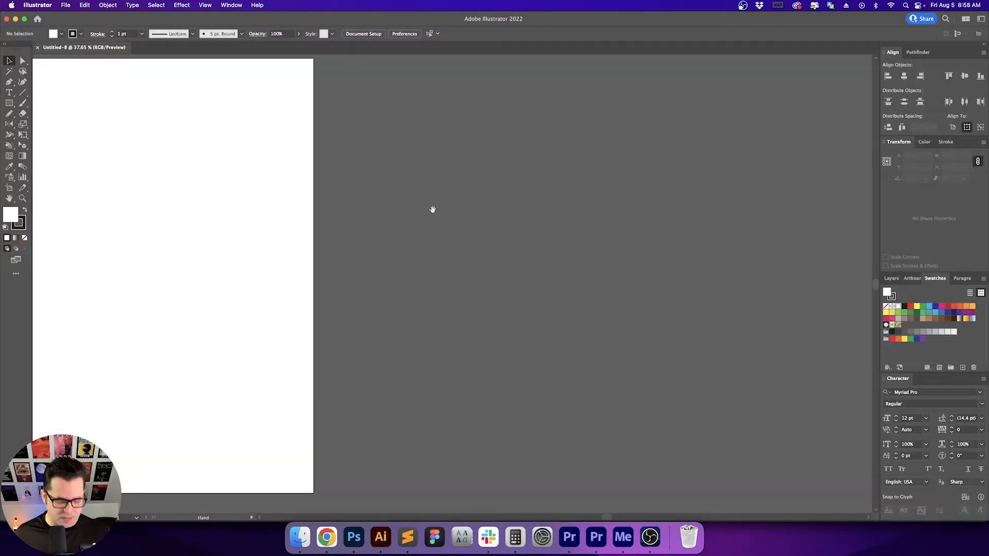
{"action": "key", "text": "super+v"}
{"action": "scroll", "coordinate": [401, 272], "scroll_direction": "left", "scroll_amount": 3}
{"action": "left_click", "coordinate": [401, 271]}
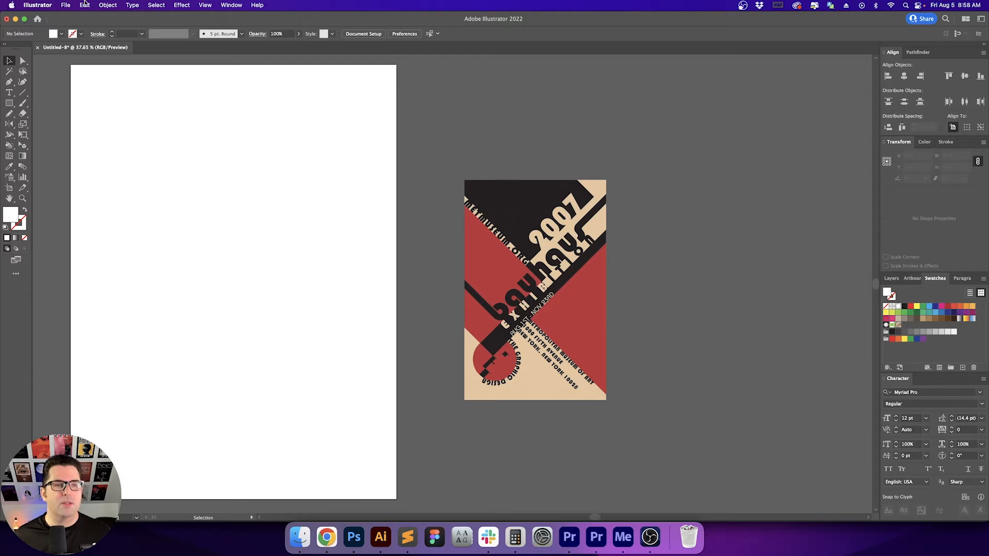
Open the recent file Swiss-Grid.ai and delete all its artwork so only the guides remain.
{"action": "left_click", "coordinate": [66, 5]}
{"action": "mouse_move", "coordinate": [121, 48]}
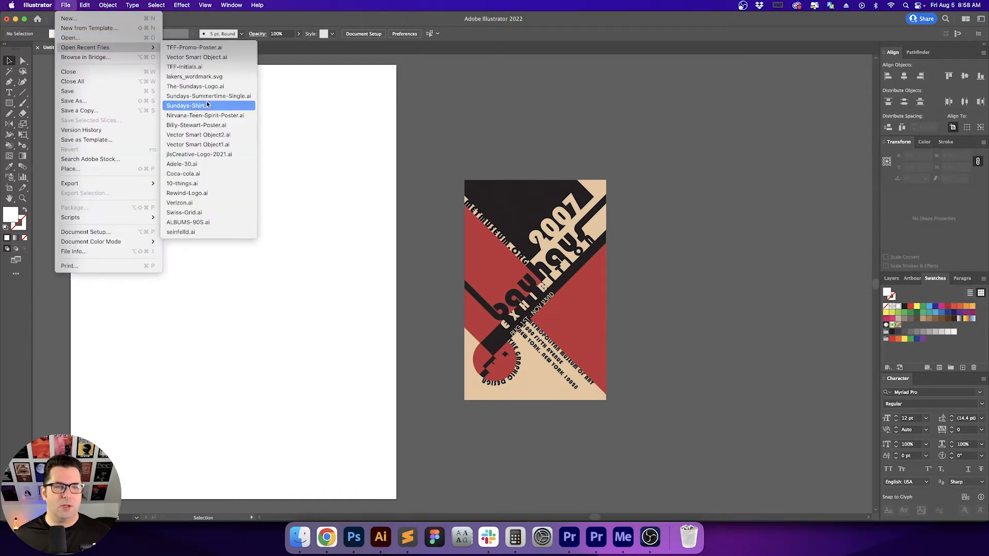
{"action": "left_click", "coordinate": [210, 217]}
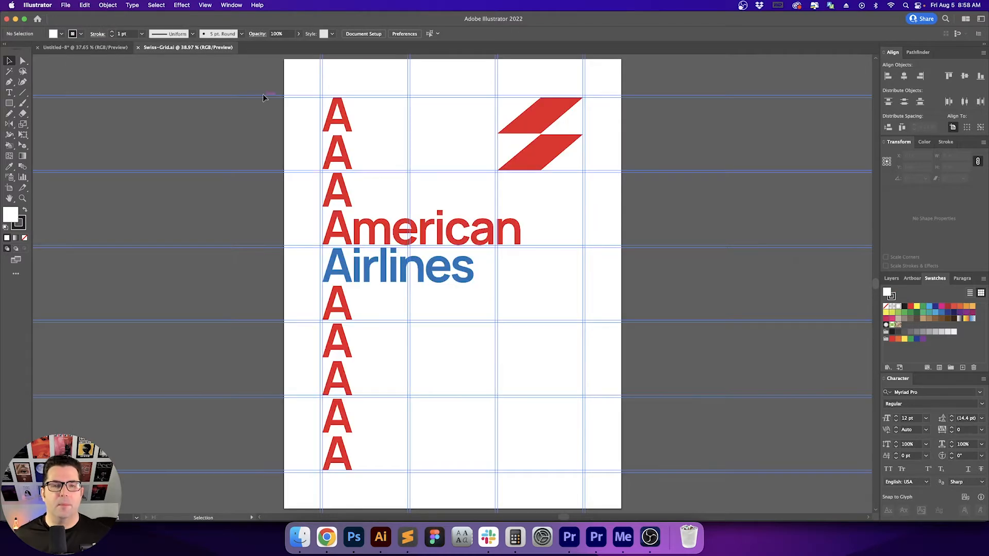
{"action": "key", "text": "super+a"}
{"action": "key", "text": "BackSpace"}
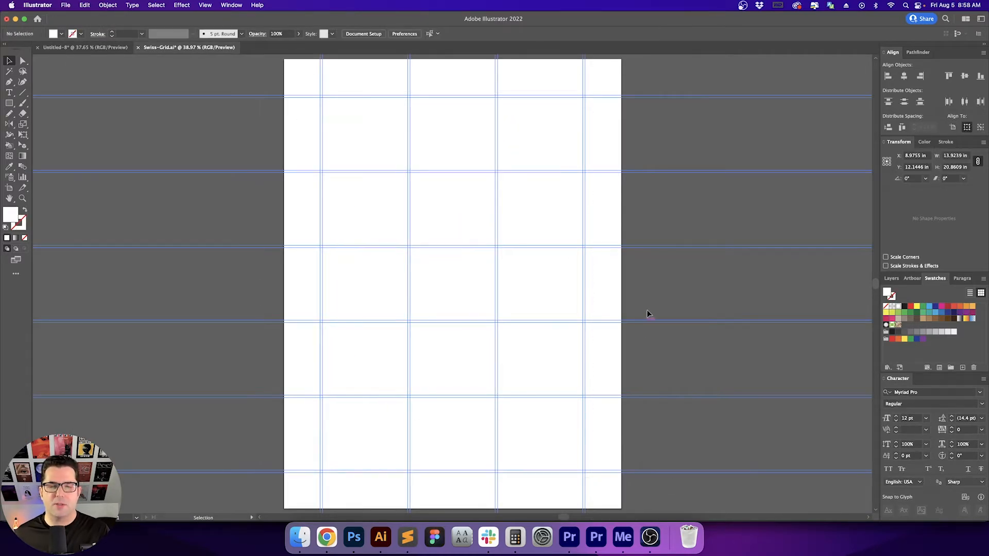
Unlock the Swiss-Grid.ai guides and copy them into the new 18 x 27 in document.
{"action": "left_click", "coordinate": [204, 4]}
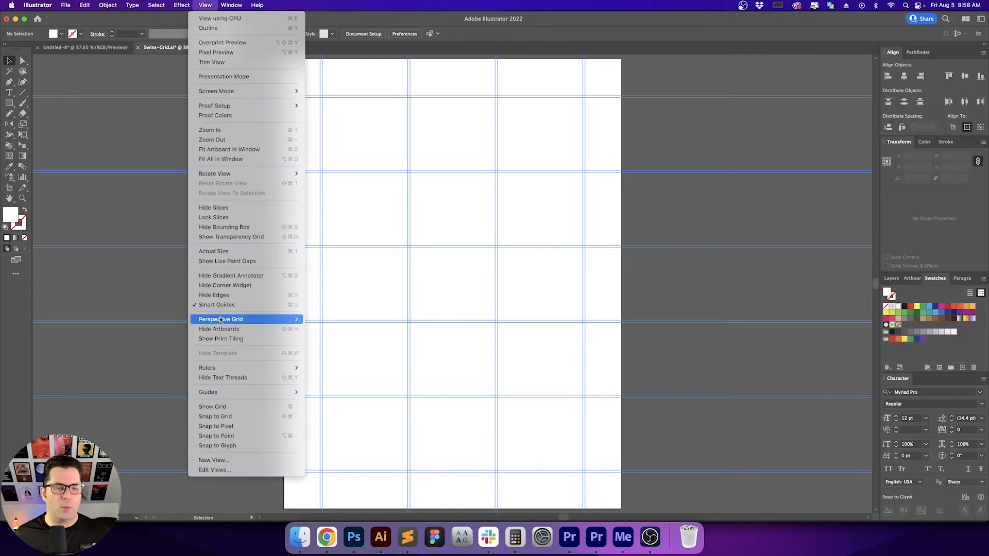
{"action": "mouse_move", "coordinate": [268, 393]}
{"action": "left_click", "coordinate": [320, 403]}
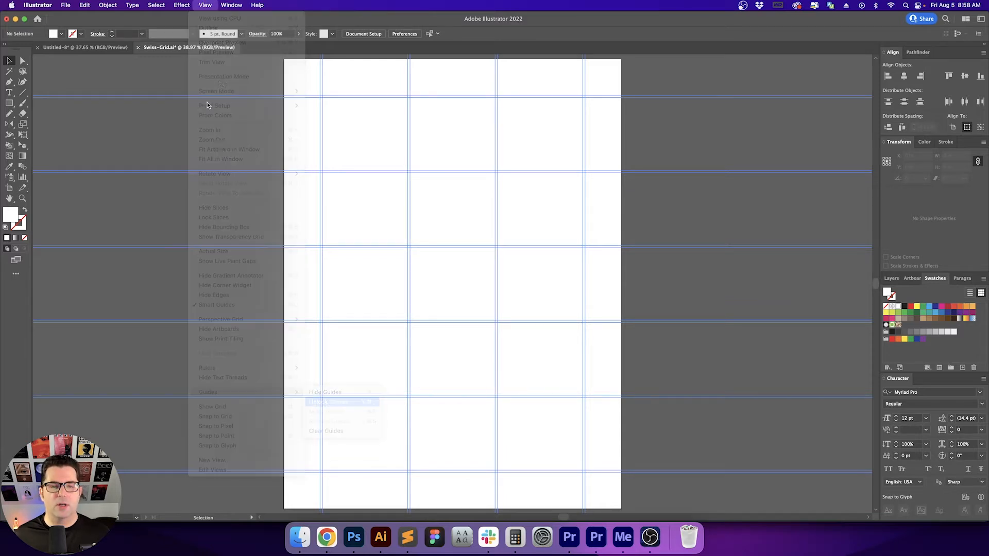
{"action": "left_click", "coordinate": [101, 47]}
{"action": "scroll", "coordinate": [349, 167], "scroll_direction": "left", "scroll_amount": 3}
{"action": "scroll", "coordinate": [349, 168], "scroll_direction": "left", "scroll_amount": 1}
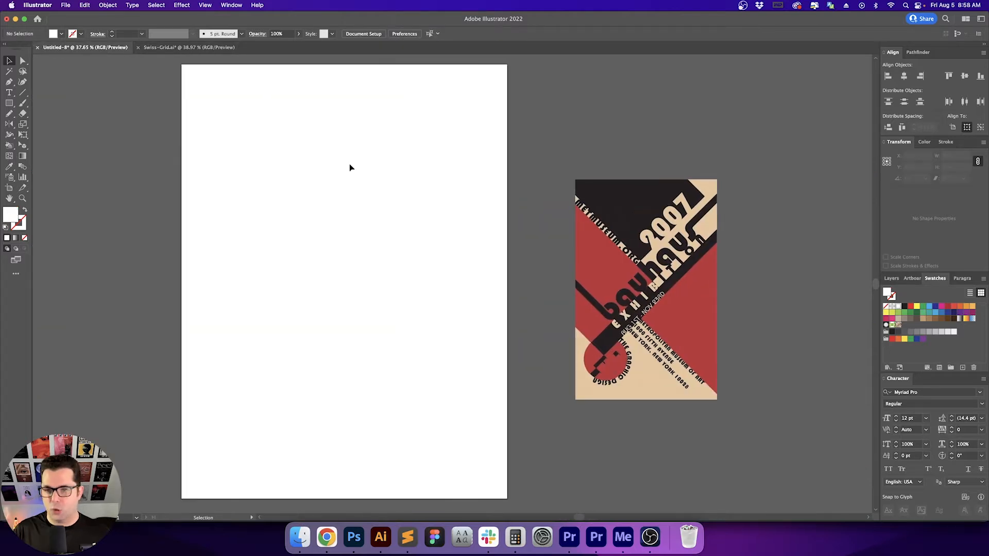
{"action": "key", "text": "super+shift+v"}
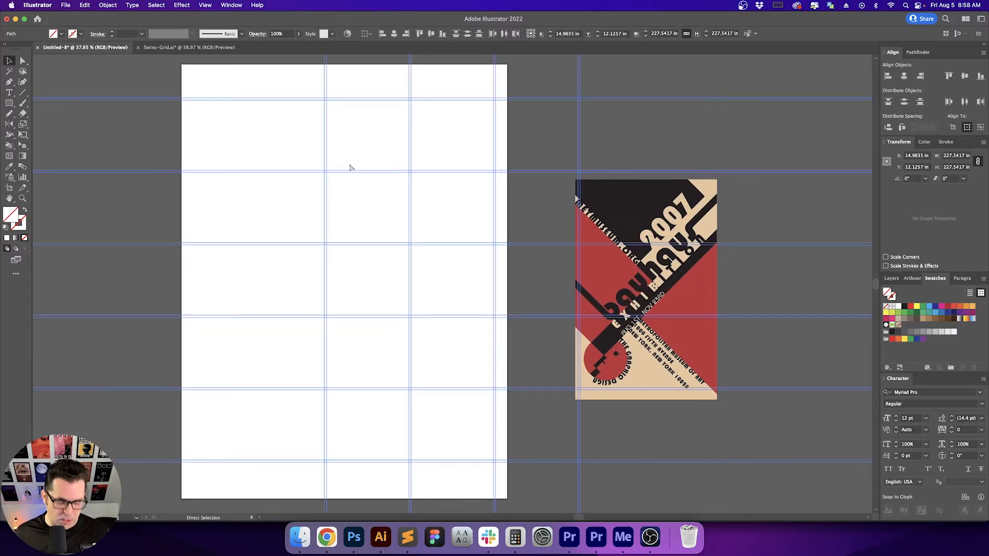
Group the pasted guides, centre them horizontally and vertically on the artboard, and lock them.
{"action": "key", "text": "super+g"}
{"action": "left_click", "coordinate": [394, 34]}
{"action": "left_click", "coordinate": [420, 33]}
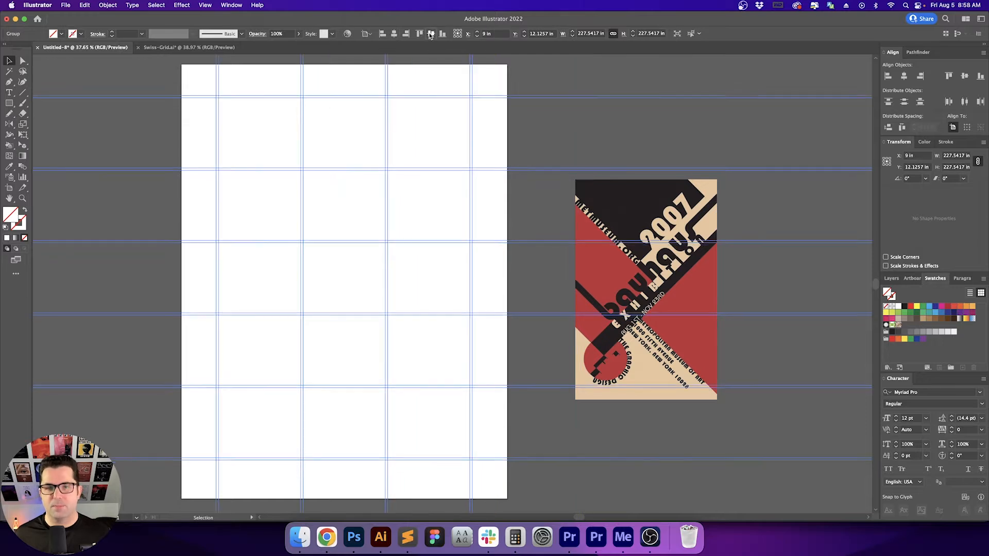
{"action": "scroll", "coordinate": [448, 88], "scroll_direction": "left", "scroll_amount": 2}
{"action": "left_click_drag", "start_coordinate": [436, 98], "coordinate": [437, 99]}
{"action": "key", "text": "alt+super+semicolon"}
Enlarge the reference poster image proportionally beside the artboard, leaving free space next to it for colour swatches.
{"action": "left_click_drag", "start_coordinate": [442, 189], "coordinate": [436, 189]}
{"action": "scroll", "coordinate": [464, 191], "scroll_direction": "right", "scroll_amount": 3}
{"action": "left_click", "coordinate": [534, 184]}
{"action": "left_click_drag", "start_coordinate": [530, 179], "coordinate": [450, 127]}
{"action": "left_click", "coordinate": [751, 221]}
{"action": "left_click_drag", "start_coordinate": [765, 227], "coordinate": [594, 223]}
Draw a square about 3.29 in wide beside the reference poster and fill it with the poster's sampled black.
{"action": "key", "text": "m"}
{"action": "left_click_drag", "start_coordinate": [558, 141], "coordinate": [618, 201]}
{"action": "key", "text": "i"}
{"action": "left_click", "coordinate": [435, 133]}
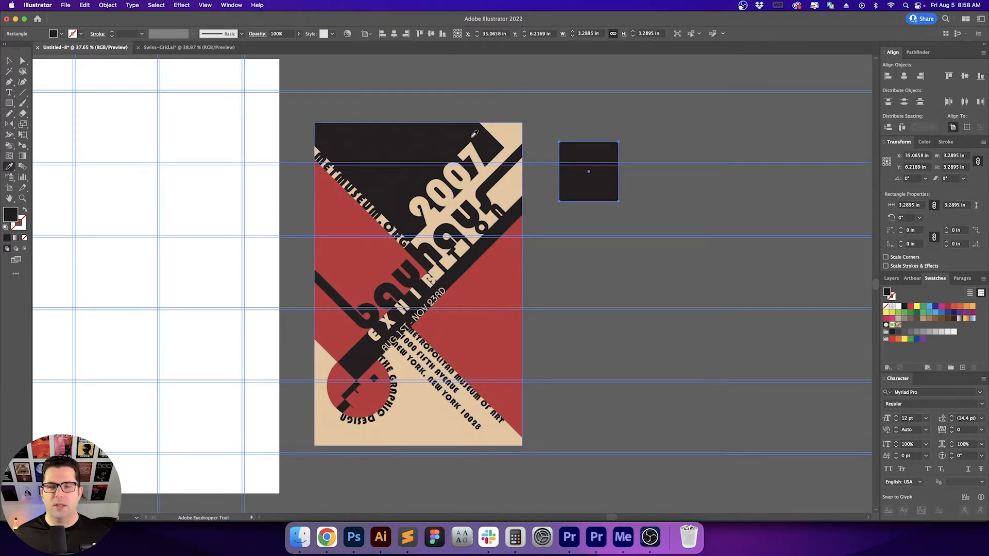
Duplicate the black square alongside itself and fill the copy with the beige sampled from the poster.
{"action": "key", "text": "v"}
{"action": "left_click", "coordinate": [701, 142]}
{"action": "left_click_drag", "start_coordinate": [702, 143], "coordinate": [655, 143]}
{"action": "left_click_drag", "start_coordinate": [542, 155], "coordinate": [607, 200]}
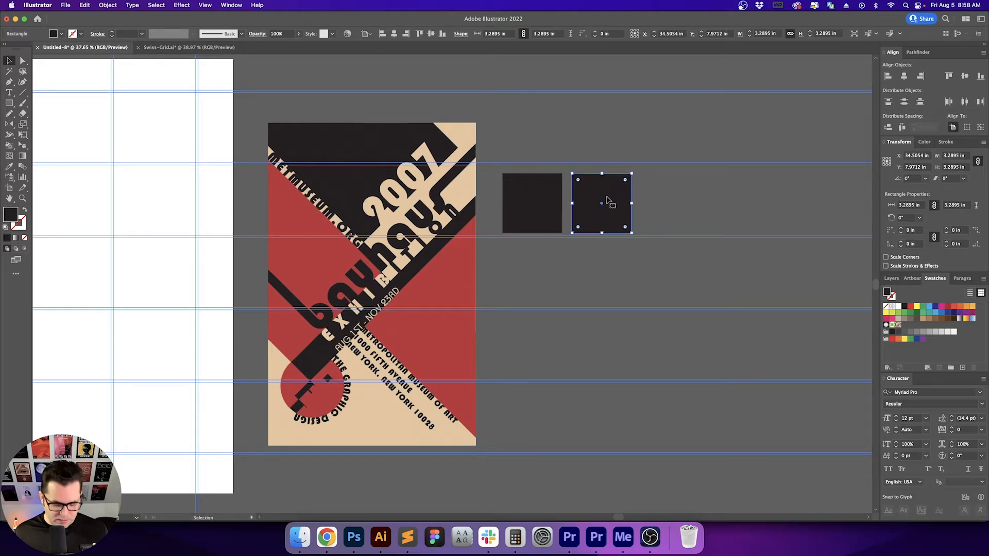
{"action": "key", "text": "i"}
{"action": "left_click", "coordinate": [462, 129]}
{"action": "key", "text": "v"}
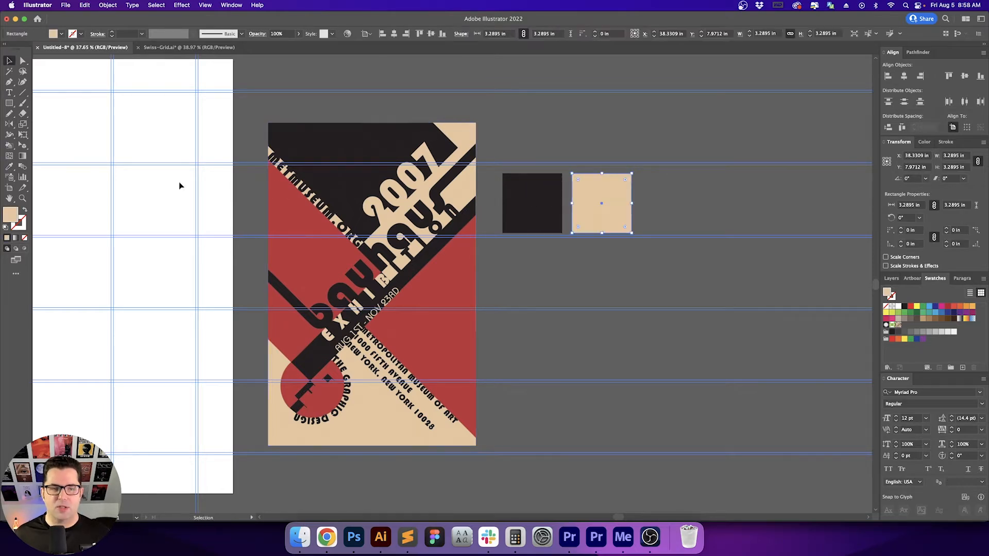
Change the beige square's fill to a light grey with 0% saturation and 80% brightness.
{"action": "double_click", "coordinate": [12, 214]}
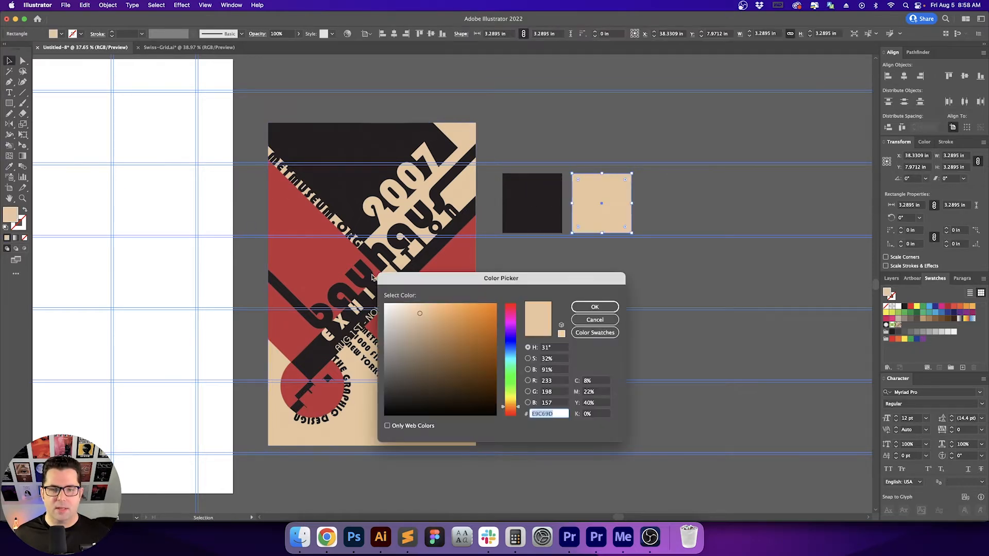
{"action": "left_click", "coordinate": [555, 359]}
{"action": "type", "text": "0"}
{"action": "key", "text": "Tab"}
{"action": "type", "text": "80"}
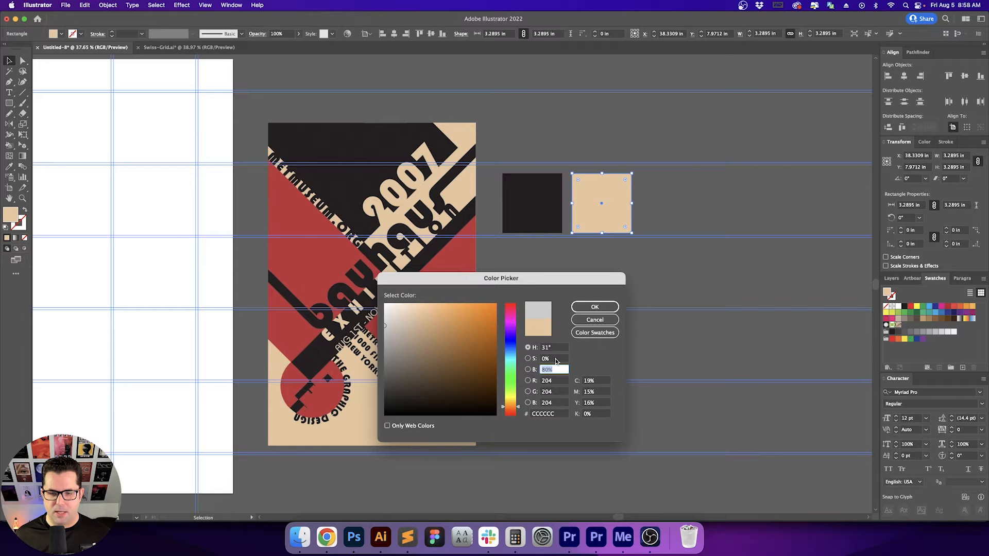
{"action": "key", "text": "Return"}
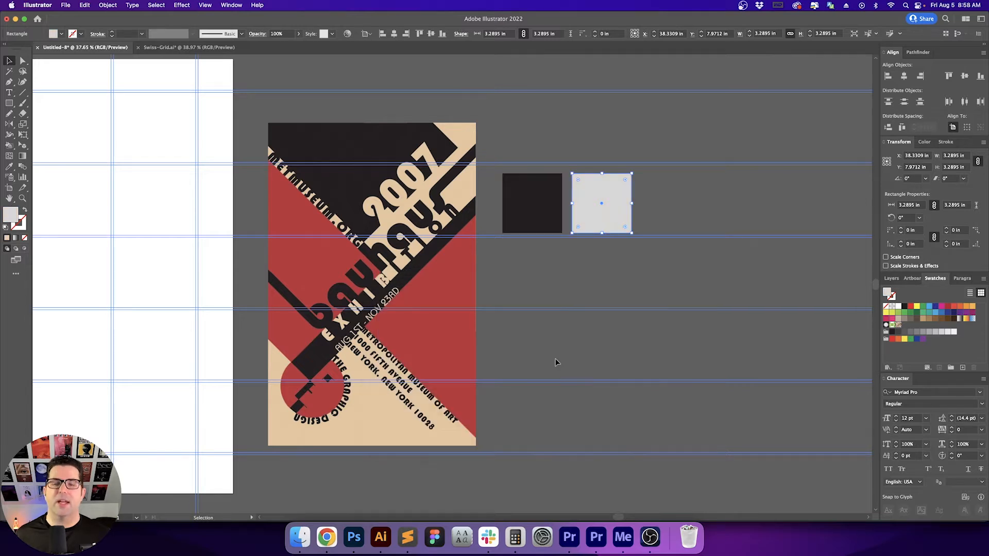
Duplicate the grey square alongside itself, fill the copy with the poster's sampled red, and deselect it.
{"action": "left_click", "coordinate": [680, 257]}
{"action": "scroll", "coordinate": [654, 259], "scroll_direction": "right", "scroll_amount": 2}
{"action": "left_click_drag", "start_coordinate": [572, 218], "coordinate": [649, 220]}
{"action": "key", "text": "i"}
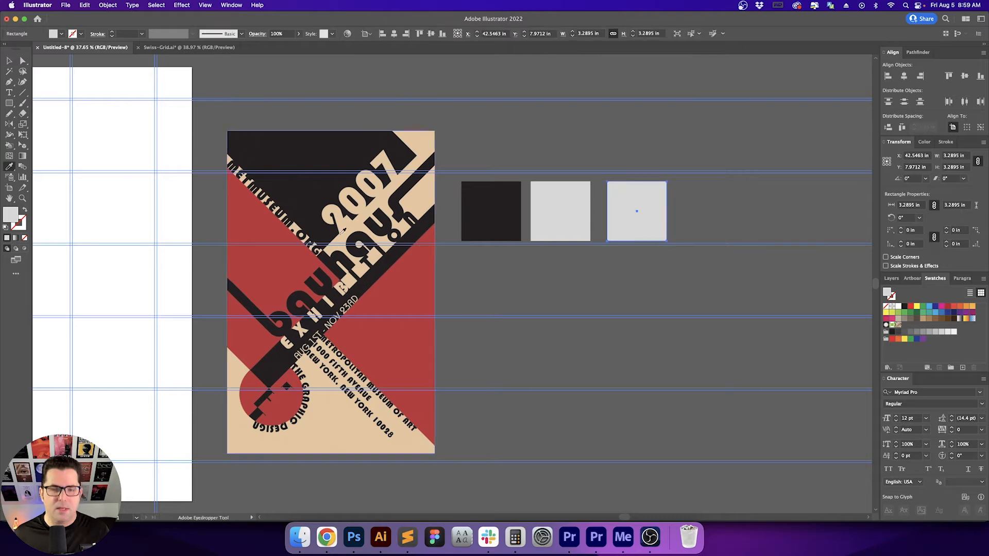
{"action": "left_click", "coordinate": [390, 280]}
{"action": "key", "text": "v"}
{"action": "left_click", "coordinate": [537, 282]}
{"action": "left_click_drag", "start_coordinate": [534, 280], "coordinate": [663, 289]}
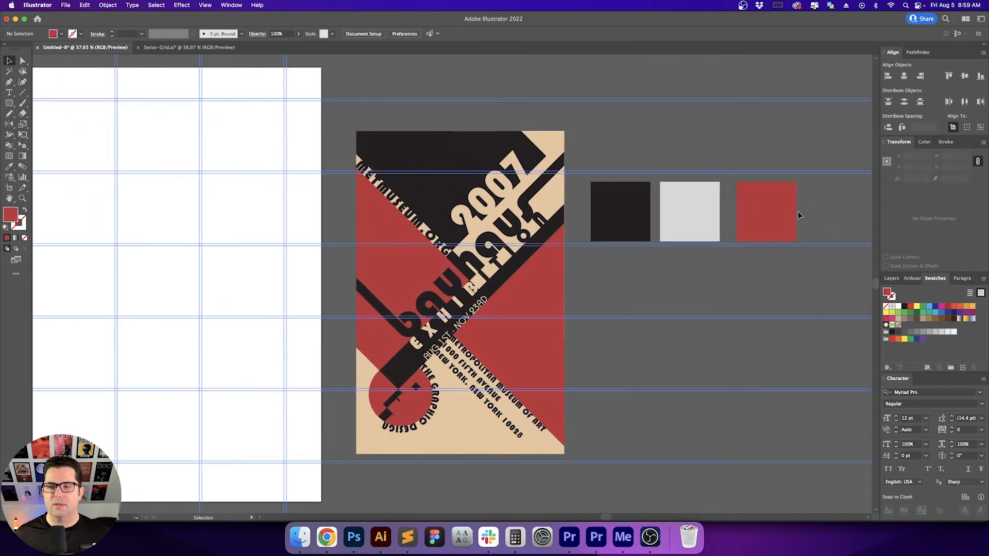
Move the black, grey and red squares together to a spot just above the reference poster.
{"action": "left_click_drag", "start_coordinate": [670, 221], "coordinate": [478, 141]}
{"action": "left_click", "coordinate": [704, 192]}
{"action": "scroll", "coordinate": [782, 172], "scroll_direction": "down", "scroll_amount": 4}
{"action": "scroll", "coordinate": [735, 199], "scroll_direction": "right", "scroll_amount": 4}
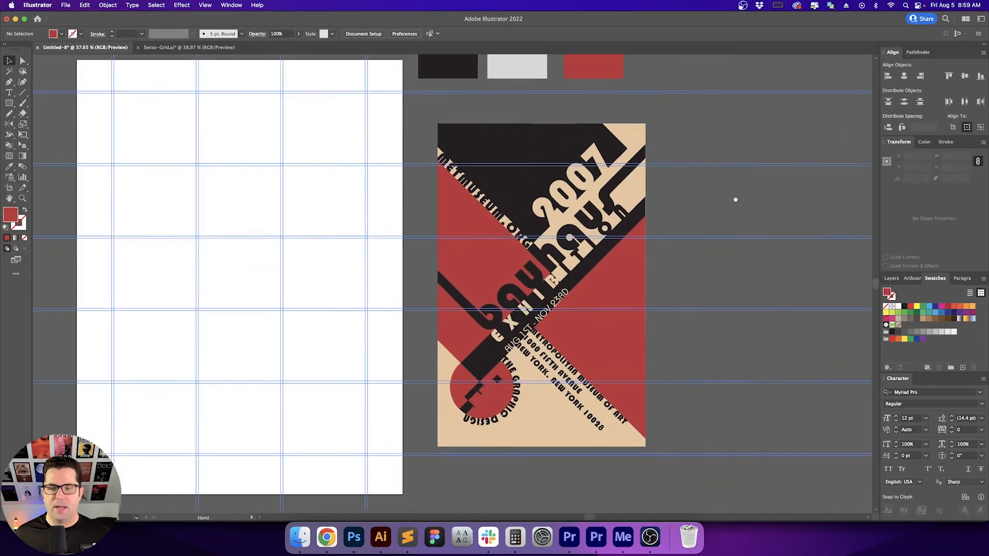
Cover the whole artboard with a background rectangle filled with the black of the palette square.
{"action": "scroll", "coordinate": [663, 258], "scroll_direction": "left", "scroll_amount": 8}
{"action": "scroll", "coordinate": [455, 185], "scroll_direction": "up", "scroll_amount": 2}
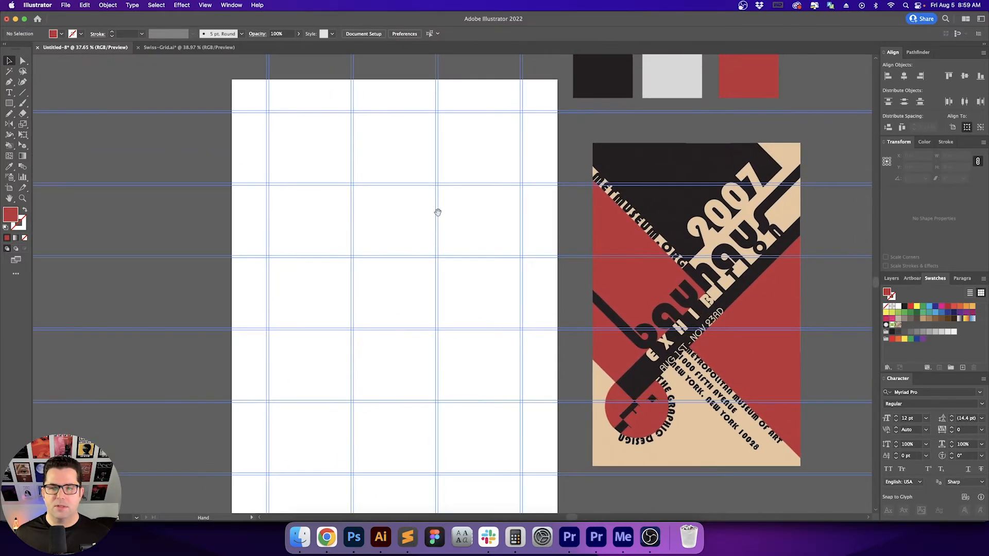
{"action": "scroll", "coordinate": [484, 154], "scroll_direction": "right", "scroll_amount": 2}
{"action": "scroll", "coordinate": [484, 155], "scroll_direction": "down", "scroll_amount": 2}
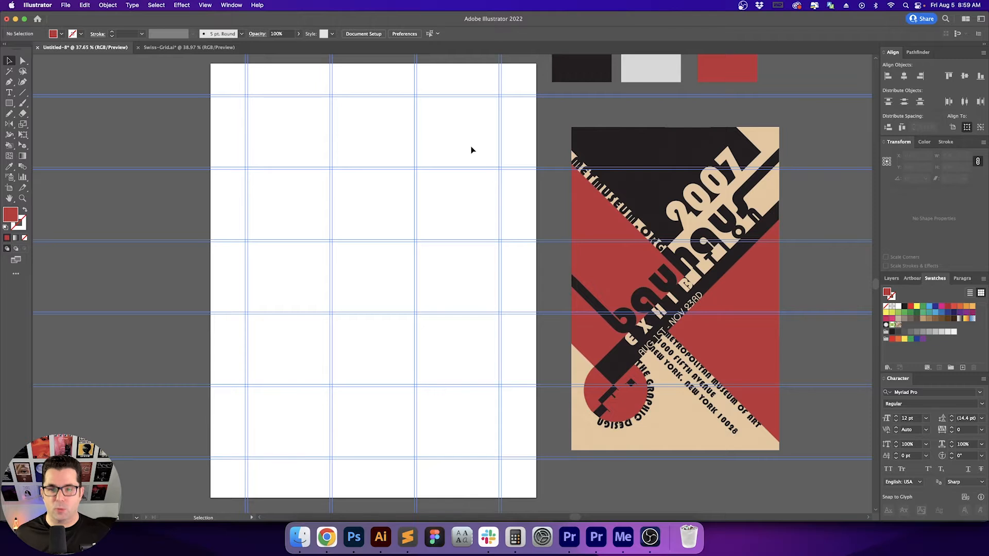
{"action": "key", "text": "space"}
{"action": "left_click_drag", "start_coordinate": [471, 150], "coordinate": [504, 152]}
{"action": "key", "text": "m"}
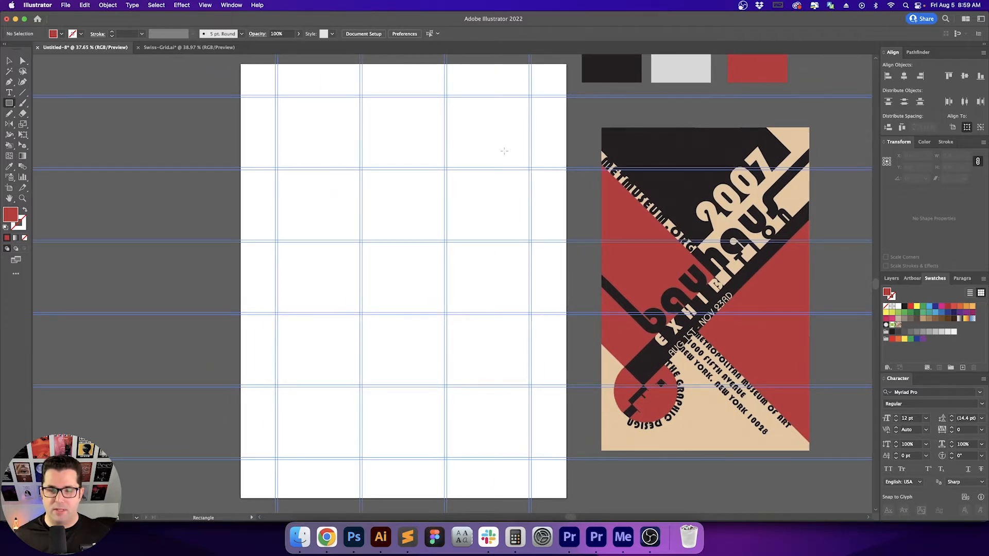
{"action": "scroll", "coordinate": [411, 183], "scroll_direction": "up", "scroll_amount": 1}
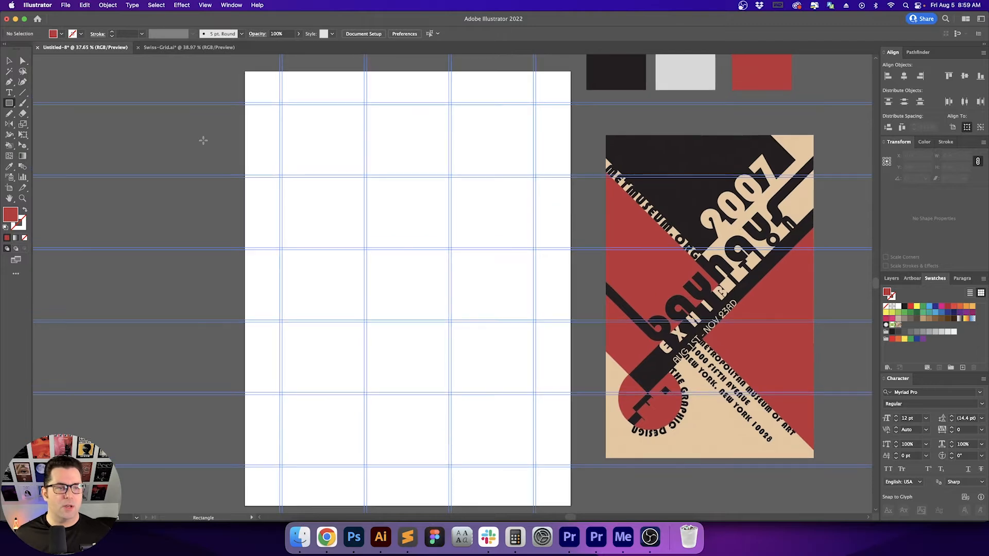
{"action": "scroll", "coordinate": [395, 127], "scroll_direction": "up", "scroll_amount": 1}
{"action": "key", "text": "v"}
{"action": "left_click", "coordinate": [612, 78]}
{"action": "left_click_drag", "start_coordinate": [611, 77], "coordinate": [570, 510]}
{"action": "left_click", "coordinate": [592, 456]}
{"action": "scroll", "coordinate": [592, 438], "scroll_direction": "down", "scroll_amount": 2}
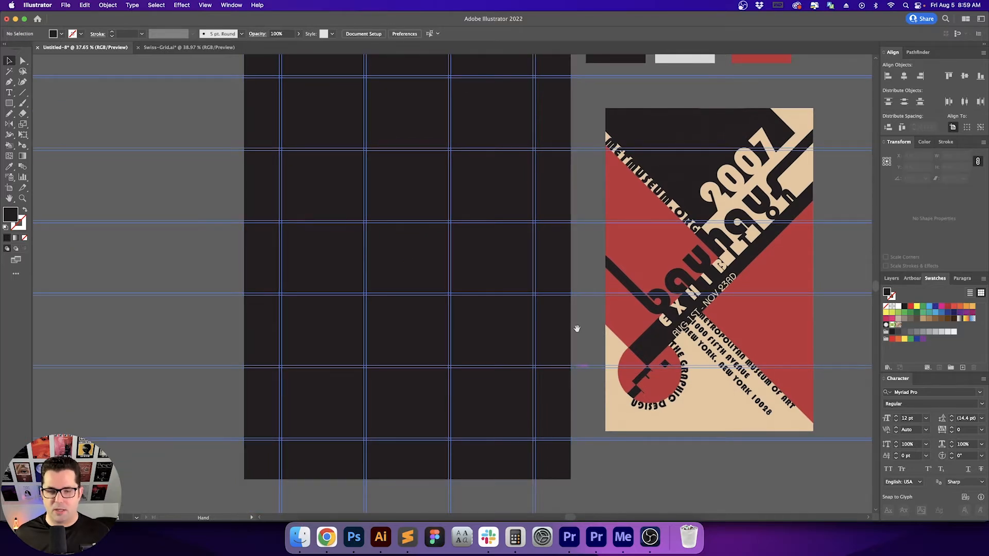
{"action": "scroll", "coordinate": [574, 329], "scroll_direction": "up", "scroll_amount": 2}
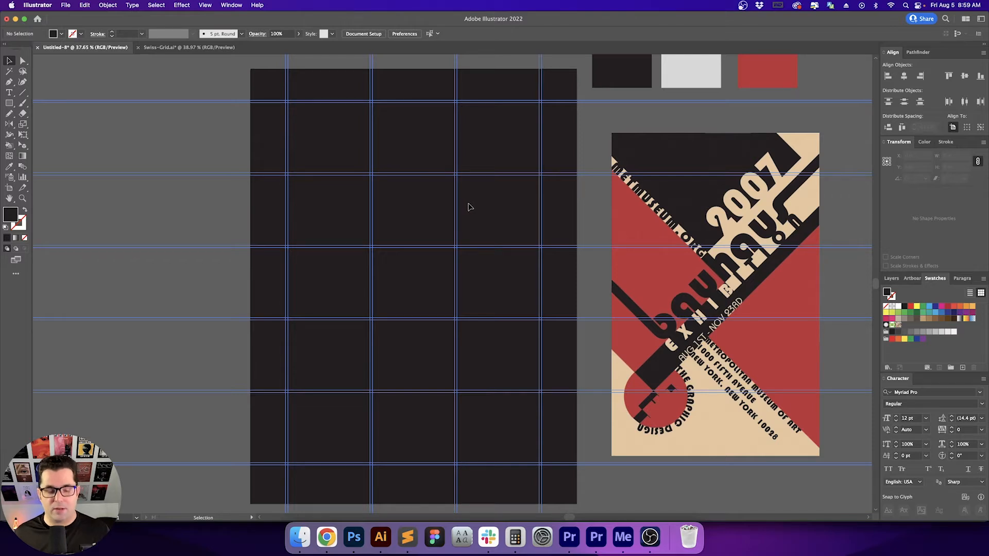
Add the lowercase title "schindler's list" on the upper part of the poster and scale it to about 121 pt.
{"action": "key", "text": "m"}
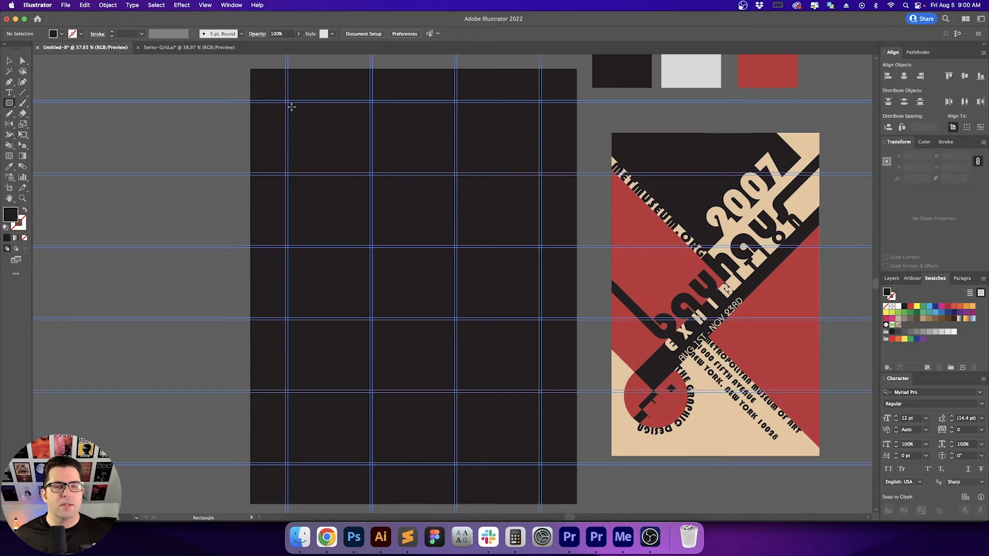
{"action": "key", "text": "t"}
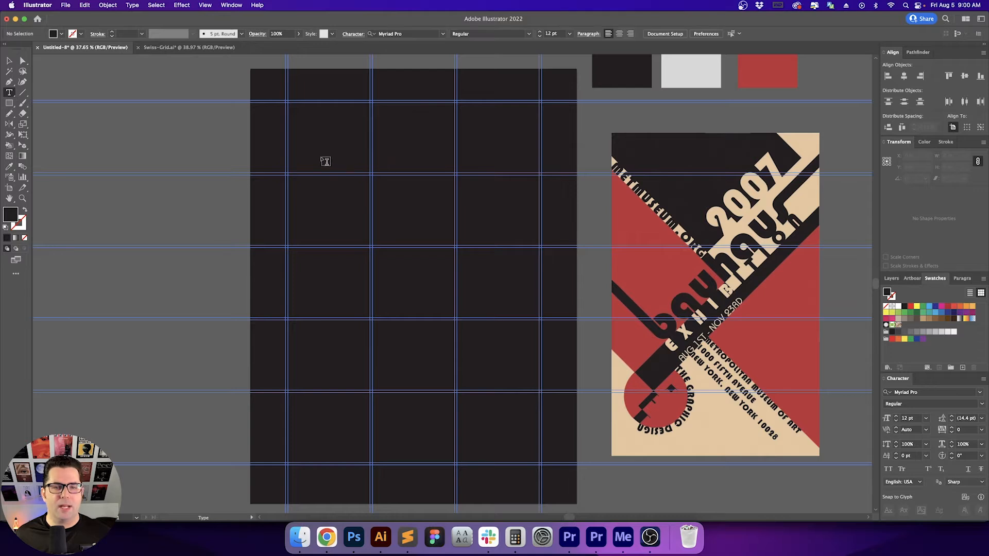
{"action": "left_click", "coordinate": [321, 157]}
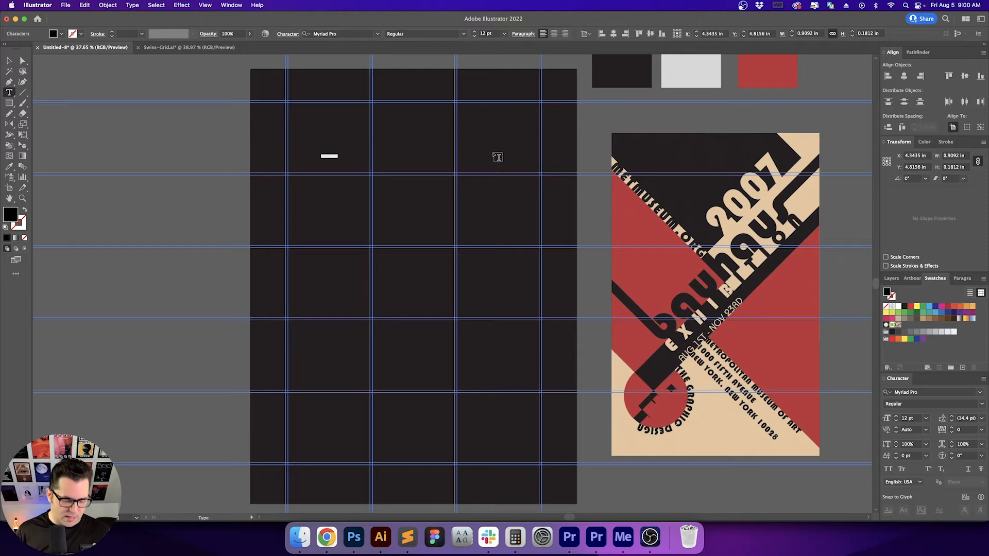
{"action": "key", "text": "BackSpace"}
{"action": "type", "text": "chindler's li"}
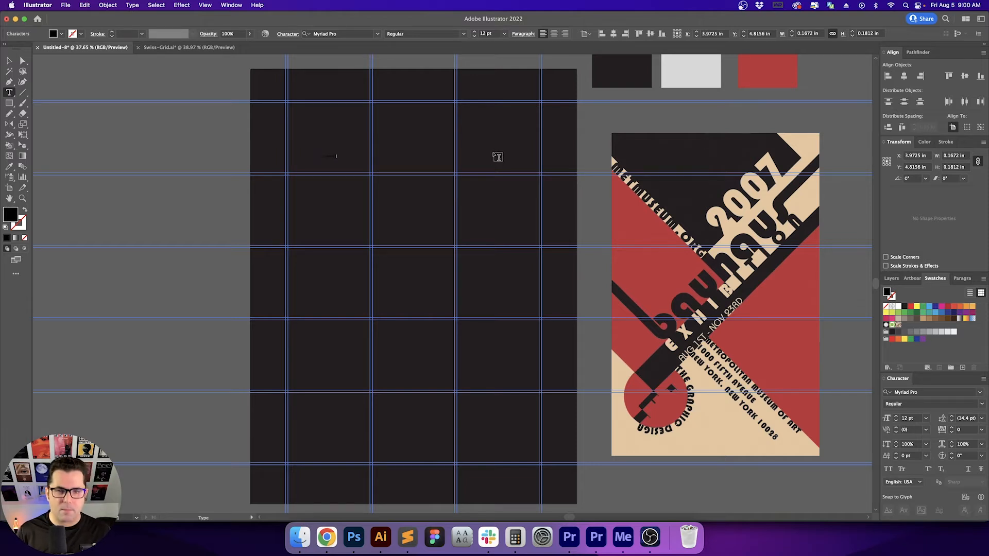
{"action": "type", "text": "st"}
{"action": "key", "text": "Escape"}
{"action": "left_click_drag", "start_coordinate": [337, 159], "coordinate": [485, 239]}
{"action": "key", "text": "i"}
{"action": "key", "text": "t"}
{"action": "type", "text": "s"}
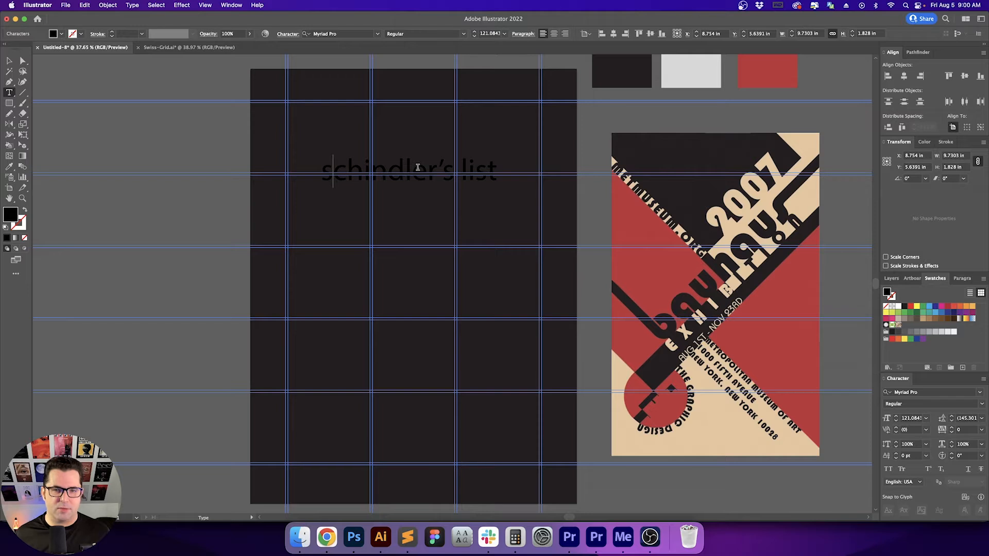
{"action": "key", "text": "Escape"}
Fill the title with the light grey sampled from the palette square and move it lower on the poster.
{"action": "key", "text": "i"}
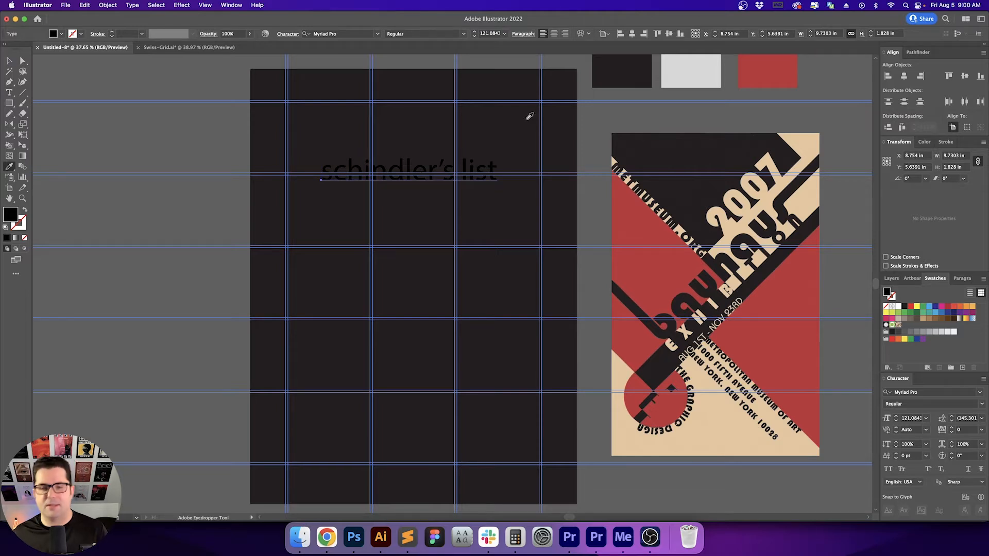
{"action": "left_click", "coordinate": [668, 75]}
{"action": "key", "text": "v"}
{"action": "left_click", "coordinate": [538, 137]}
{"action": "left_click_drag", "start_coordinate": [537, 137], "coordinate": [538, 168]}
{"action": "left_click_drag", "start_coordinate": [492, 203], "coordinate": [502, 253]}
Set the title's font to Bahamas Bold.
{"action": "left_click", "coordinate": [378, 34]}
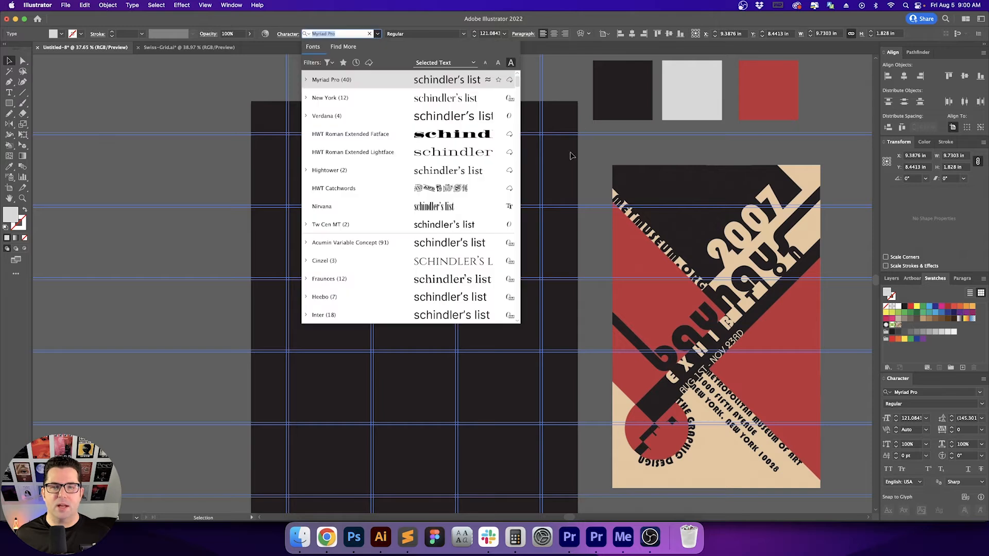
{"action": "scroll", "coordinate": [518, 166], "scroll_direction": "down", "scroll_amount": 10}
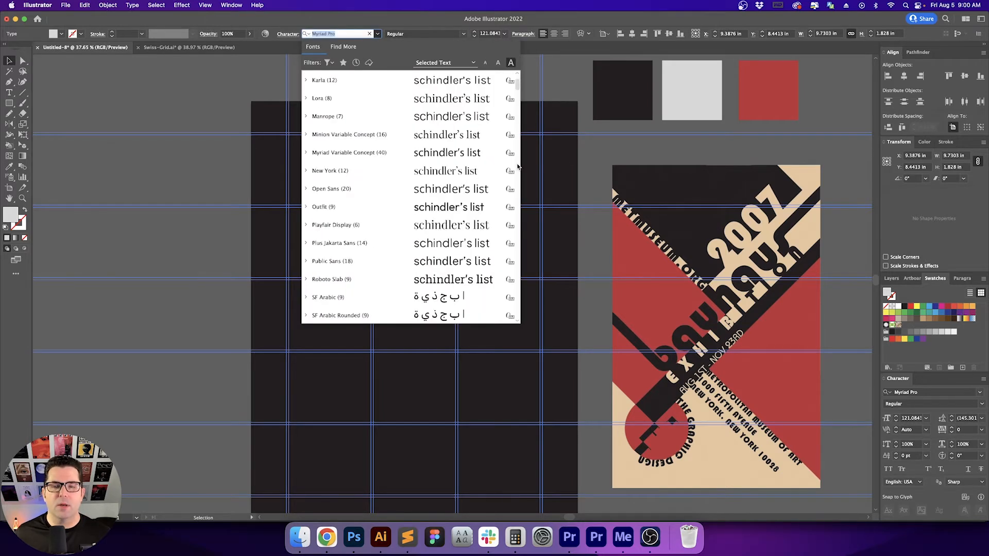
{"action": "type", "text": "baham"}
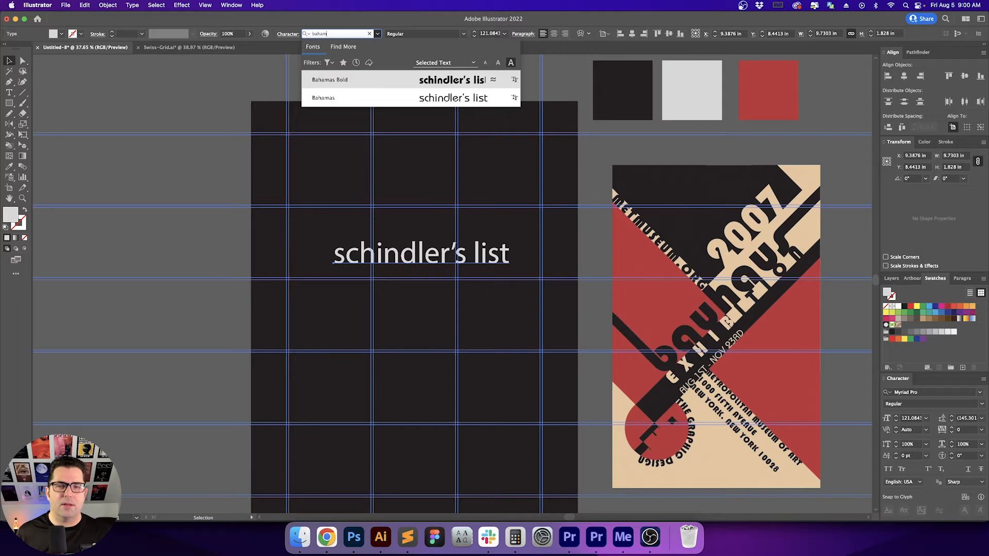
{"action": "key", "text": "Return"}
{"action": "left_click", "coordinate": [505, 276]}
Rotate the title 45° counter-clockwise, enlarge it to about 172 pt and place it diagonally across the poster.
{"action": "left_click", "coordinate": [502, 255]}
{"action": "left_click_drag", "start_coordinate": [520, 235], "coordinate": [497, 199]}
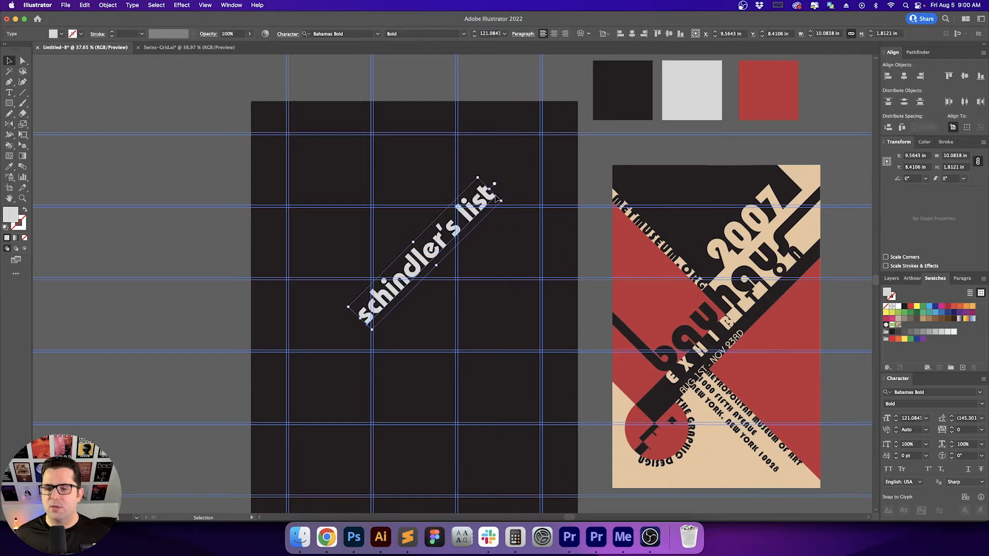
{"action": "left_click", "coordinate": [502, 263]}
{"action": "scroll", "coordinate": [495, 247], "scroll_direction": "down", "scroll_amount": 1}
{"action": "left_click", "coordinate": [477, 206]}
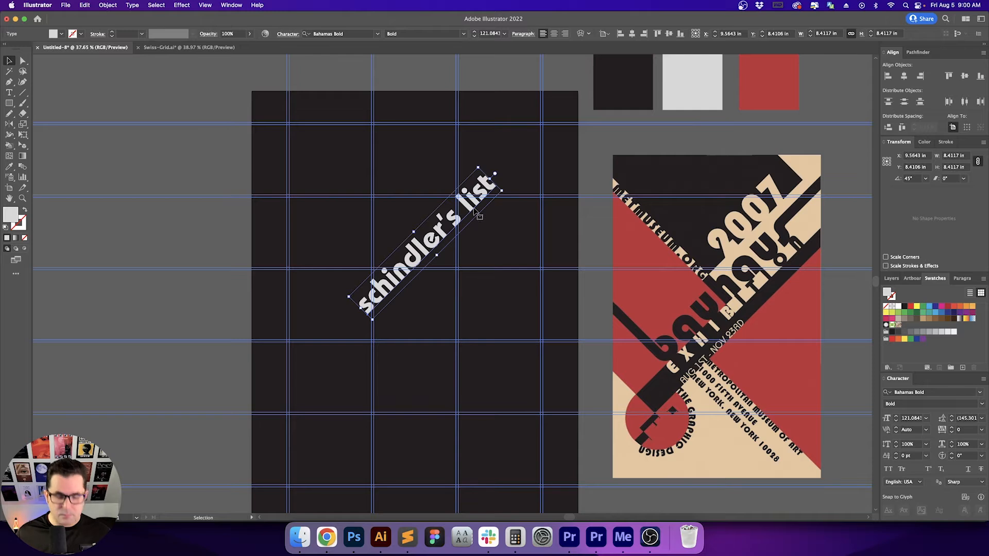
{"action": "left_click_drag", "start_coordinate": [504, 190], "coordinate": [613, 183]}
{"action": "left_click_drag", "start_coordinate": [497, 217], "coordinate": [436, 276]}
{"action": "left_click", "coordinate": [416, 211]}
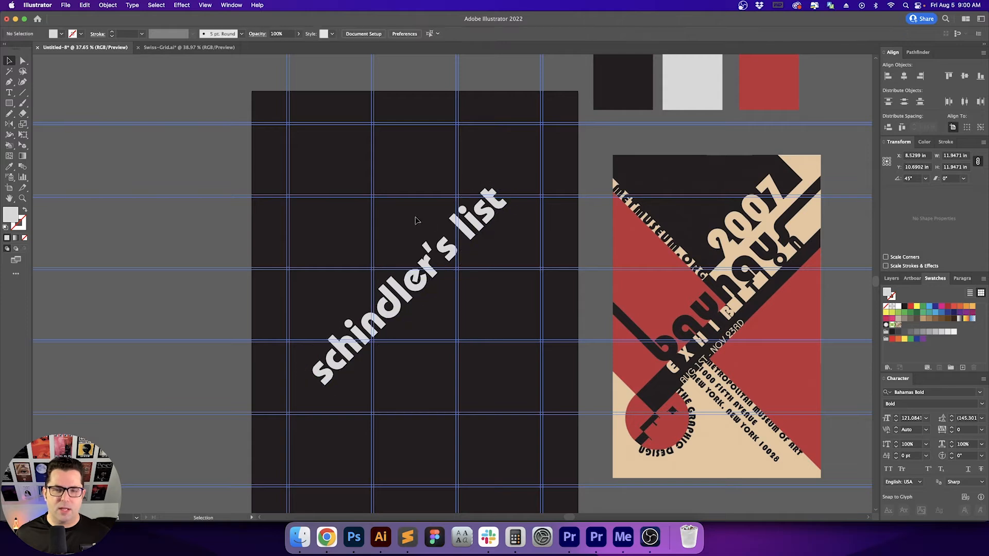
{"action": "scroll", "coordinate": [401, 216], "scroll_direction": "right", "scroll_amount": 2}
{"action": "left_click_drag", "start_coordinate": [385, 215], "coordinate": [415, 208]}
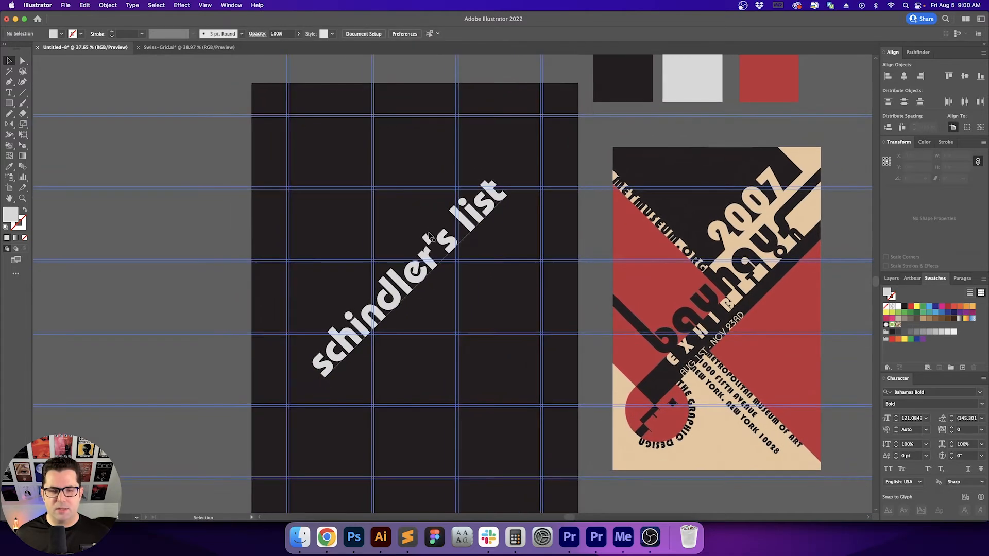
Set the title's kerning to Optical.
{"action": "left_click", "coordinate": [432, 234]}
{"action": "left_click", "coordinate": [925, 430]}
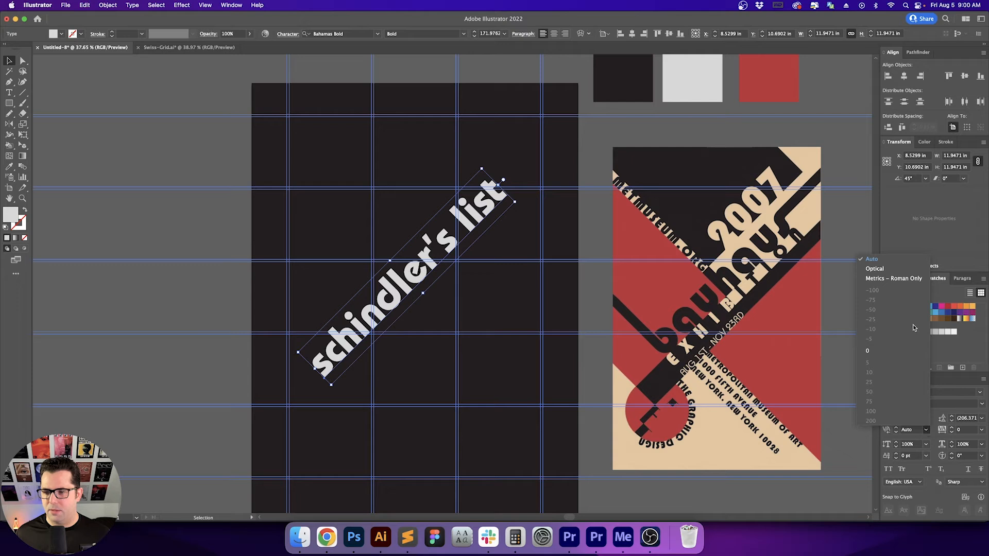
{"action": "left_click", "coordinate": [890, 279]}
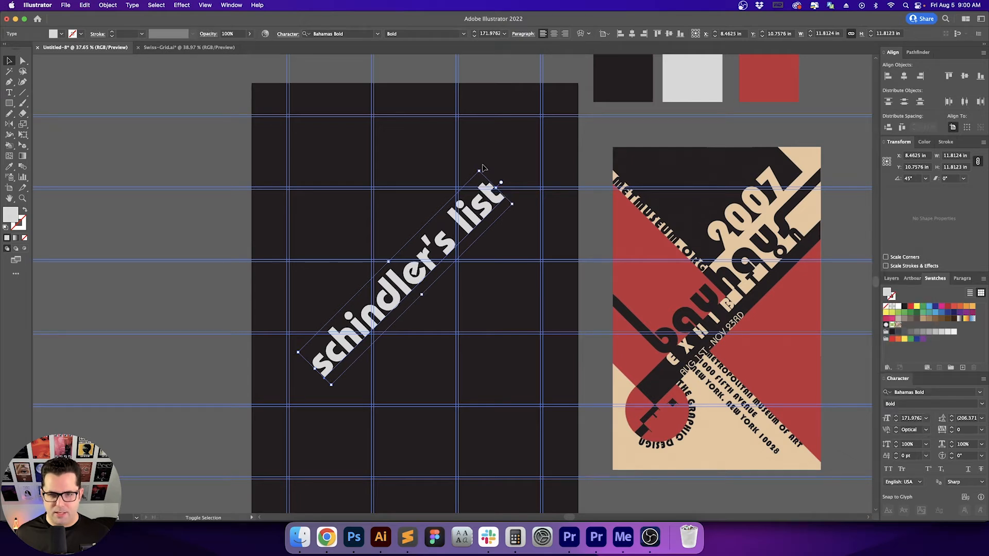
Rotate the title back to horizontal and hide the guides.
{"action": "left_click_drag", "start_coordinate": [483, 167], "coordinate": [488, 225]}
{"action": "left_click", "coordinate": [472, 243]}
{"action": "key", "text": "super+semicolon"}
{"action": "scroll", "coordinate": [494, 212], "scroll_direction": "right", "scroll_amount": 2}
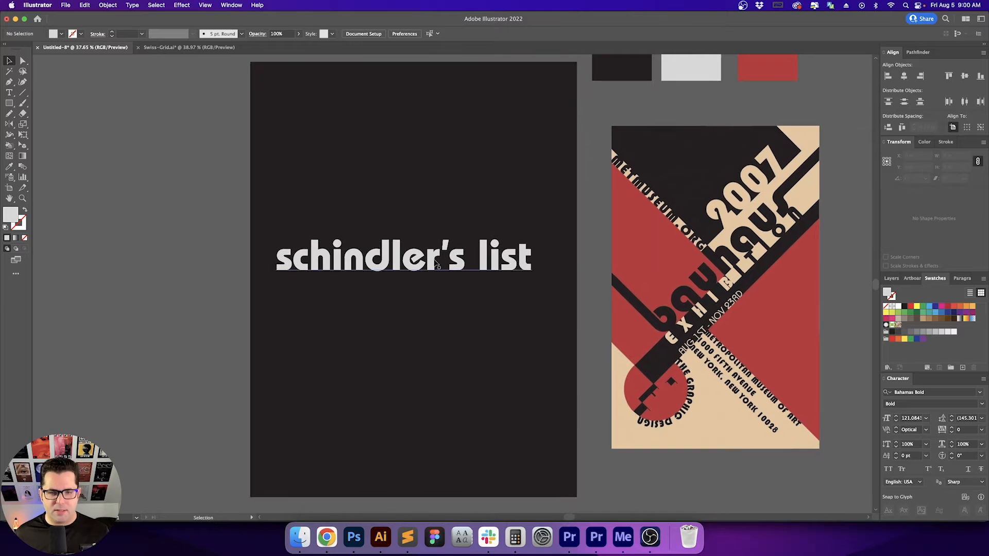
Duplicate the title directly below itself and replace the copy's text with "liam neeson".
{"action": "left_click_drag", "start_coordinate": [432, 257], "coordinate": [432, 316], "text": "alt"}
{"action": "key", "text": "t"}
{"action": "triple_click", "coordinate": [426, 329]}
{"action": "type", "text": "liam neeson"}
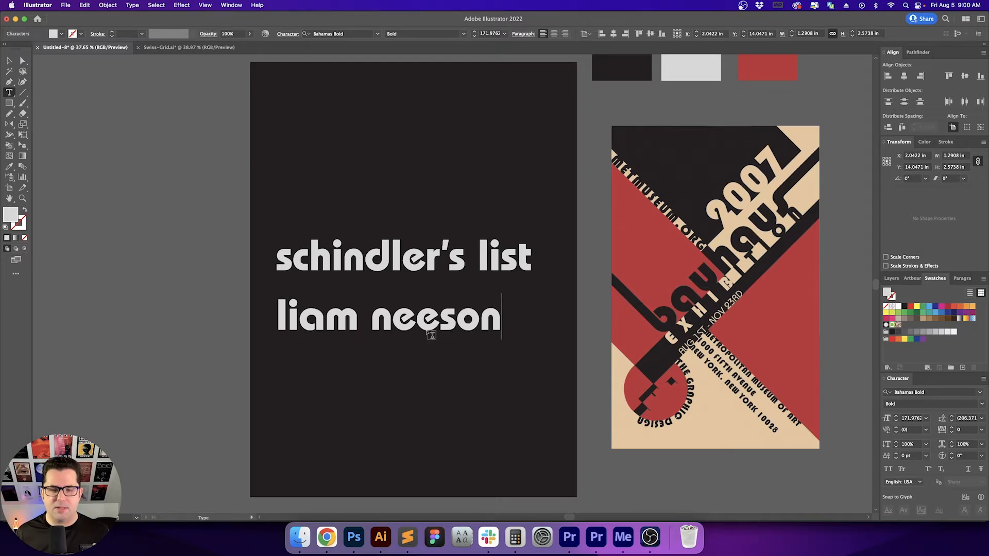
{"action": "key", "text": "Return"}
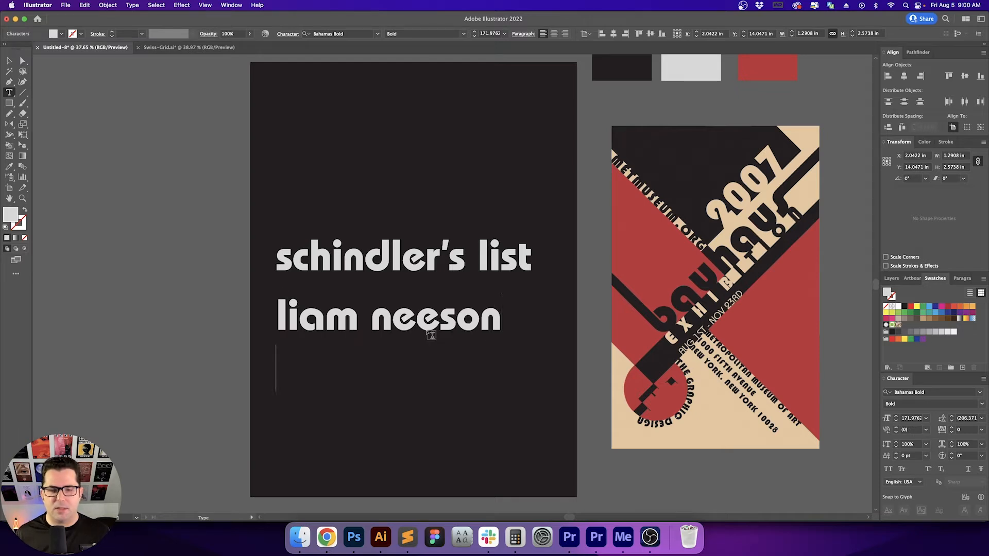
{"action": "key", "text": "BackSpace"}
{"action": "key", "text": "Escape"}
Duplicate the "liam neeson" line below itself, replace the copy's text with "ralph fiennes", and deselect it.
{"action": "left_click_drag", "start_coordinate": [433, 324], "coordinate": [435, 363], "text": "alt"}
{"action": "triple_click", "coordinate": [435, 363]}
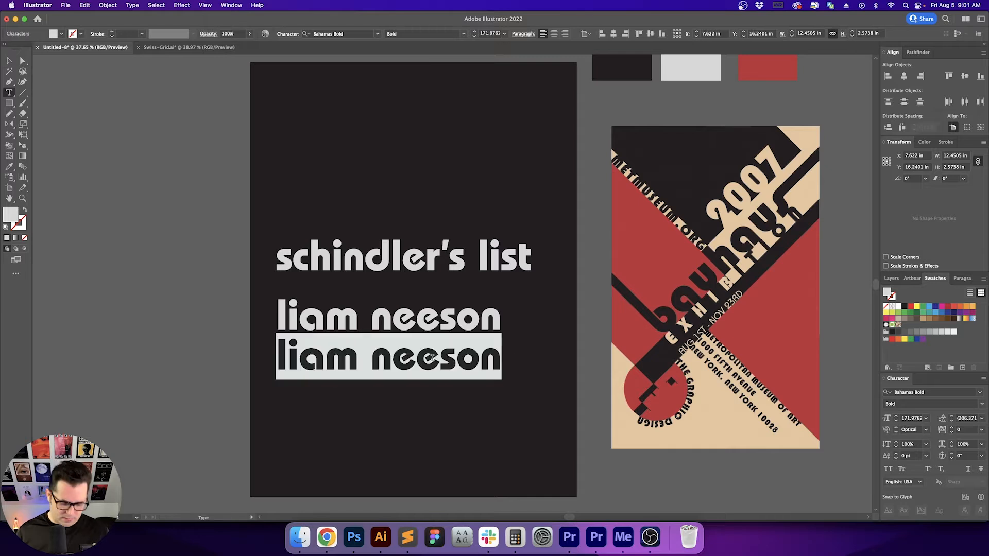
{"action": "type", "text": "ralph fiennes"}
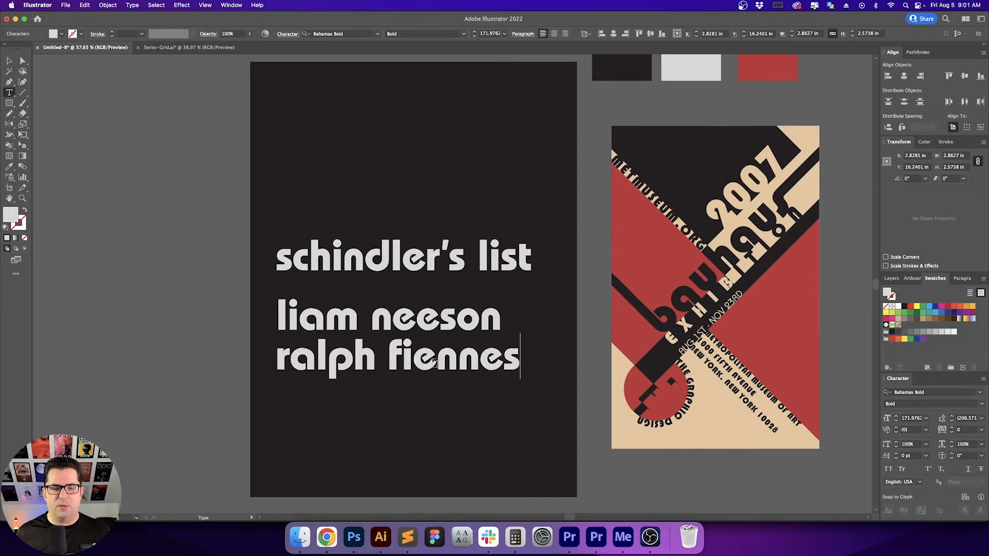
{"action": "key", "text": "Escape"}
{"action": "left_click", "coordinate": [479, 411]}
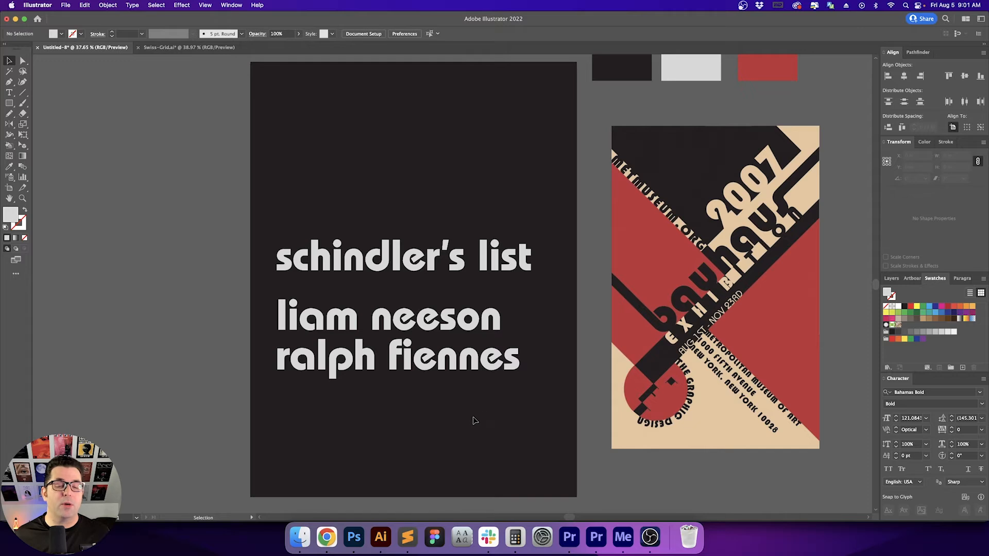
Switch to Chrome, search IMDb in a new tab for "schindler's list", and open the 1993 film's page at its credits.
{"action": "left_click", "coordinate": [326, 537]}
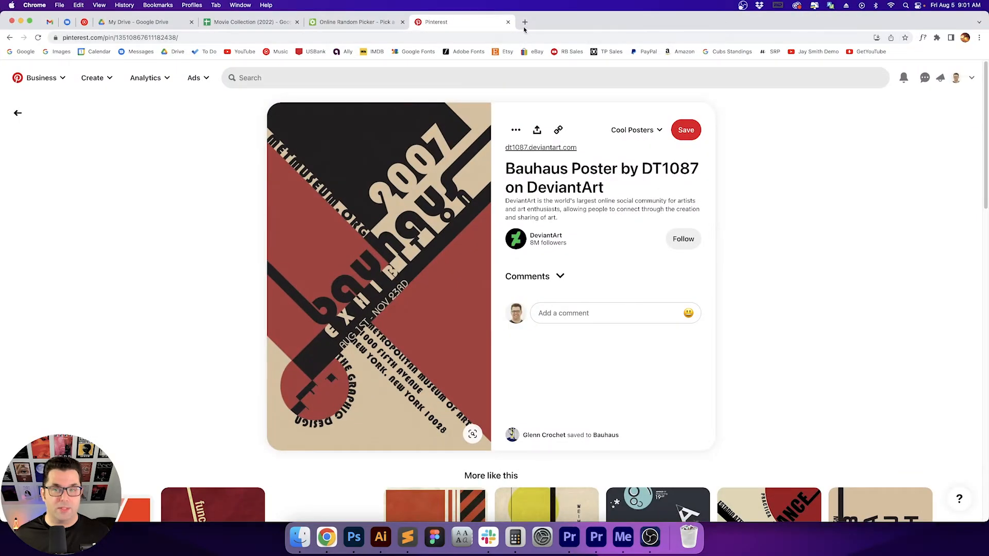
{"action": "left_click", "coordinate": [525, 23]}
{"action": "left_click", "coordinate": [374, 52]}
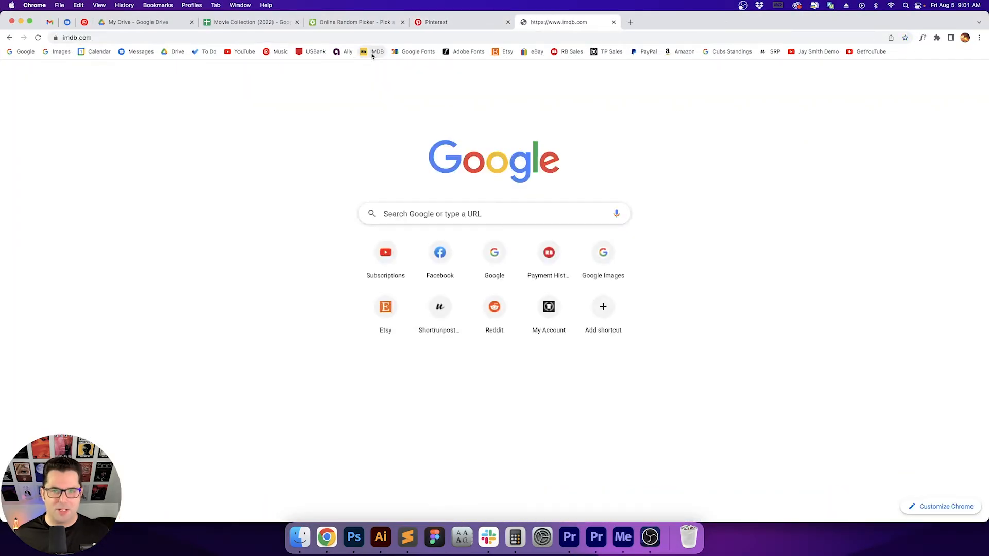
{"action": "type", "text": "schindler's list"}
{"action": "key", "text": "Return"}
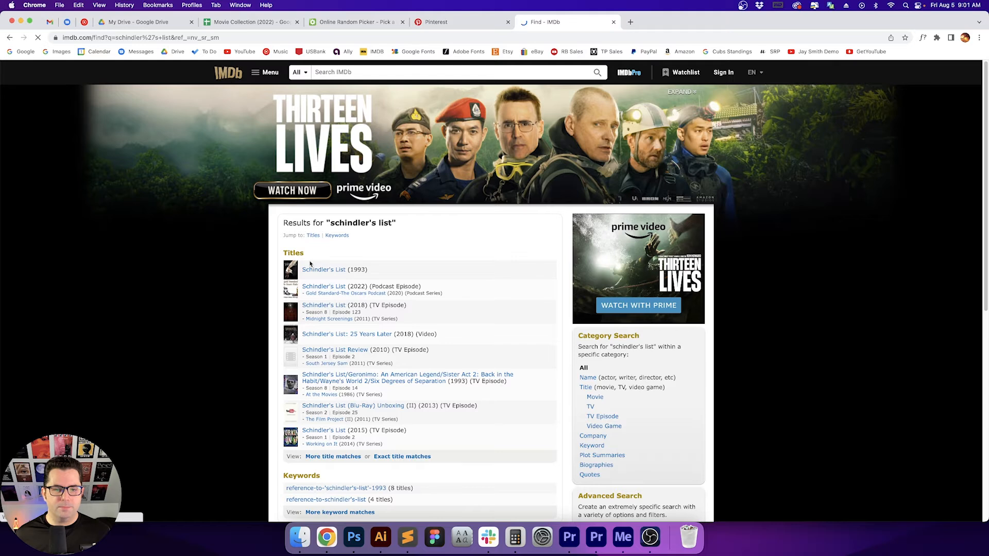
{"action": "left_click", "coordinate": [312, 269]}
{"action": "scroll", "coordinate": [138, 254], "scroll_direction": "down", "scroll_amount": 5}
{"action": "scroll", "coordinate": [154, 248], "scroll_direction": "down", "scroll_amount": 3}
{"action": "scroll", "coordinate": [176, 238], "scroll_direction": "up", "scroll_amount": 3}
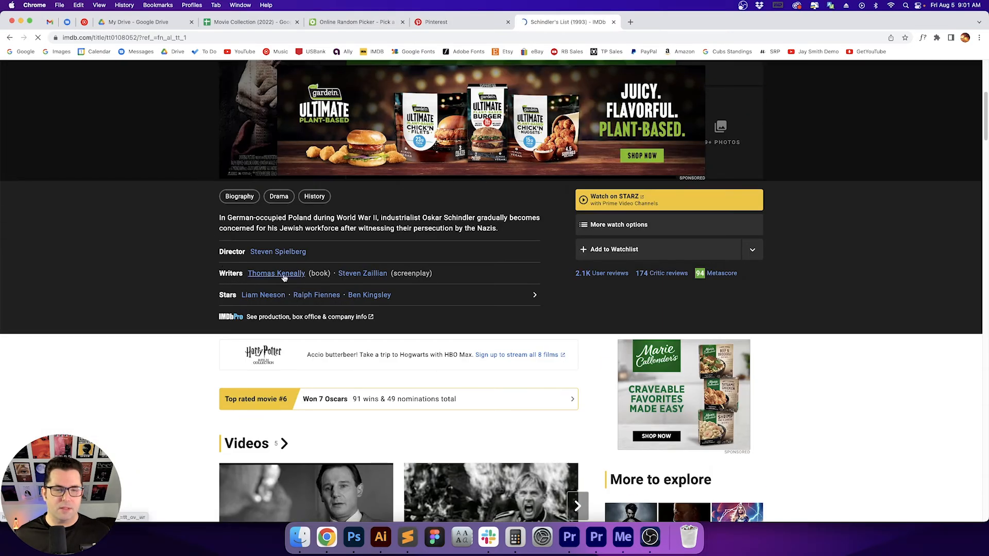
Copy the name Ralph Fiennes from the film's star credits.
{"action": "right_click", "coordinate": [284, 252]}
{"action": "left_click", "coordinate": [195, 302]}
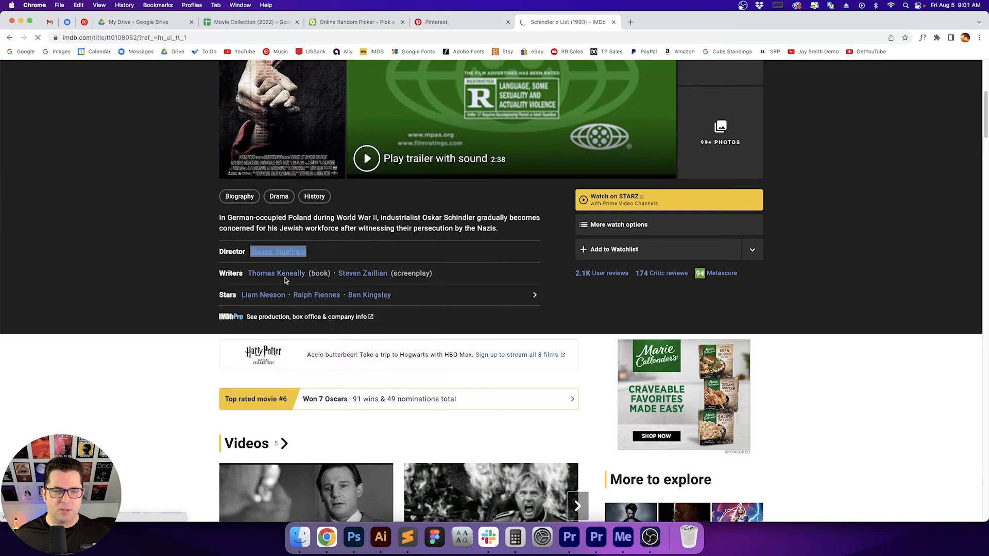
{"action": "right_click", "coordinate": [317, 295]}
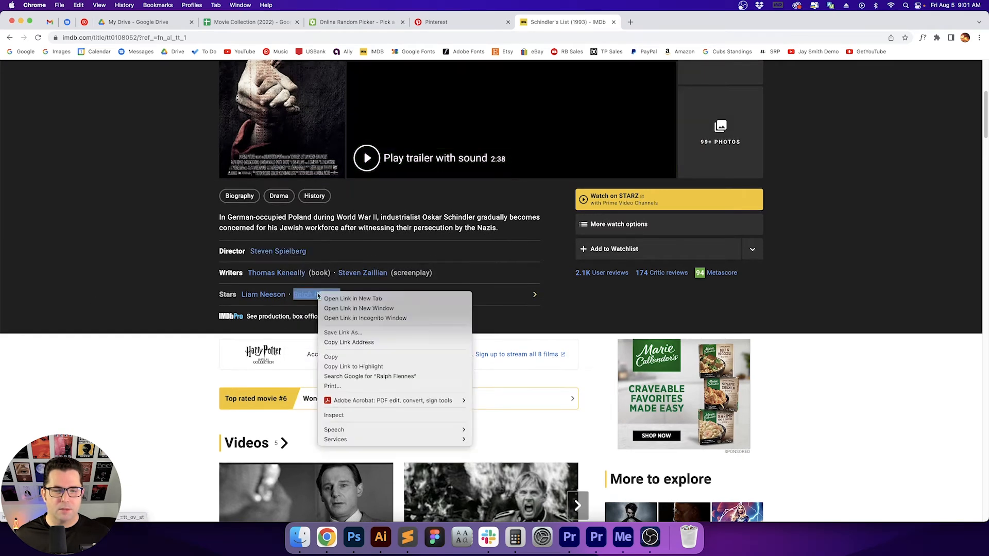
{"action": "left_click", "coordinate": [337, 357]}
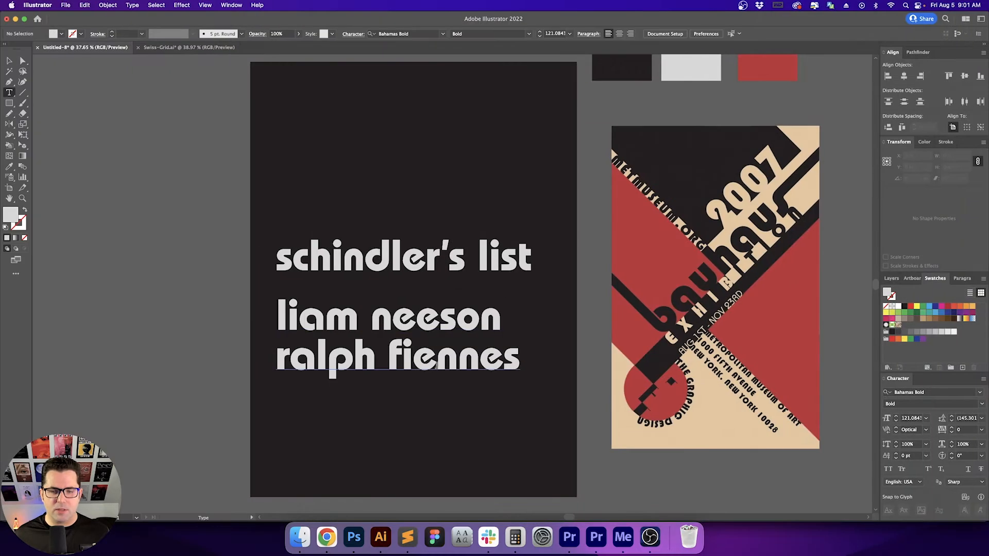
Paste the copied name over the lowest credit line, lowercase both initials to read "ralph fiennes", and deselect it.
{"action": "triple_click", "coordinate": [436, 355]}
{"action": "key", "text": "super+v"}
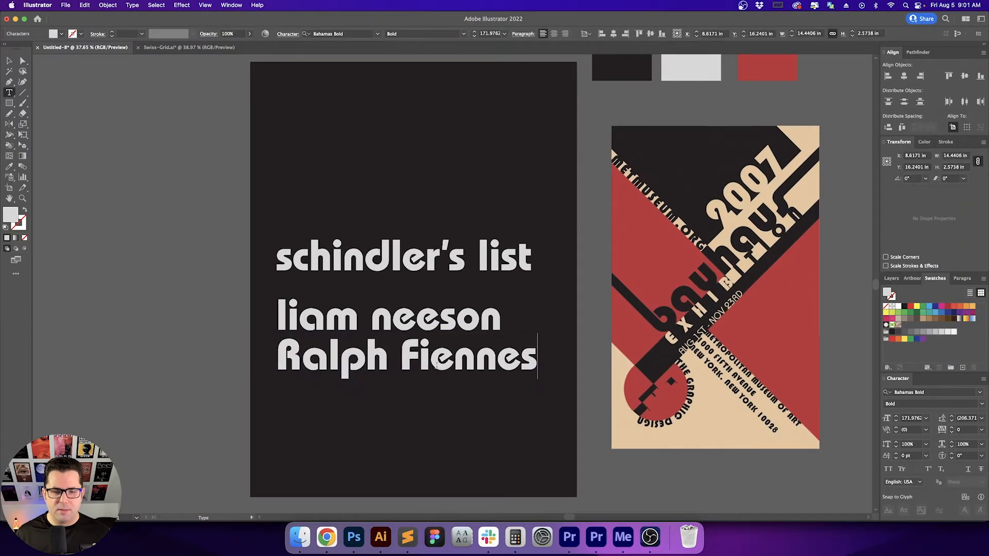
{"action": "key", "text": "Delete"}
{"action": "type", "text": "r"}
{"action": "key", "text": "Down"}
{"action": "key", "text": "Left"}
{"action": "key", "text": "Left"}
{"action": "key", "text": "Left"}
{"action": "key", "text": "Left"}
{"action": "key", "text": "Left"}
{"action": "key", "text": "Left"}
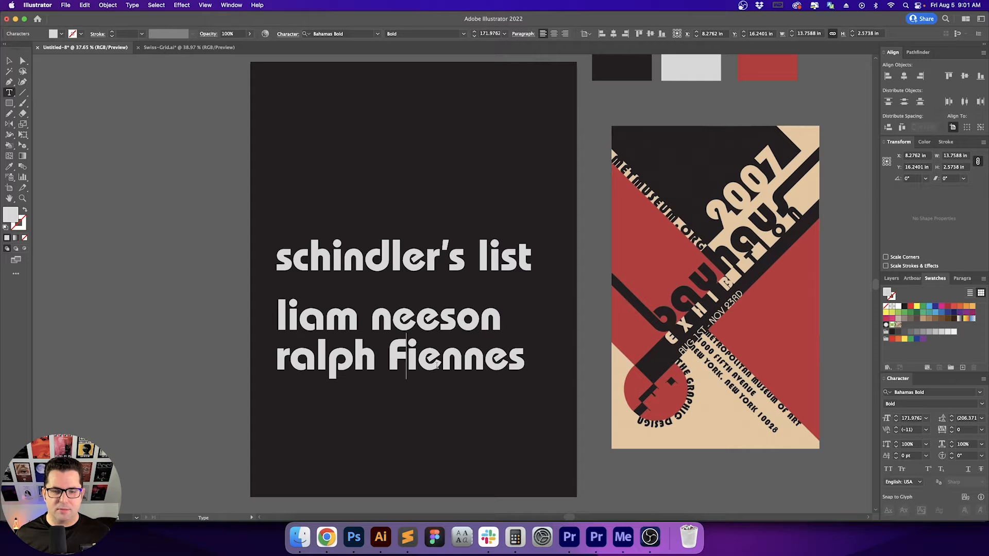
{"action": "key", "text": "BackSpace"}
{"action": "type", "text": "f"}
{"action": "key", "text": "Escape"}
{"action": "key", "text": "super+shift+a"}
Switch to Chrome and copy the name Steven Spielberg from the film's director credit.
{"action": "left_click", "coordinate": [331, 550]}
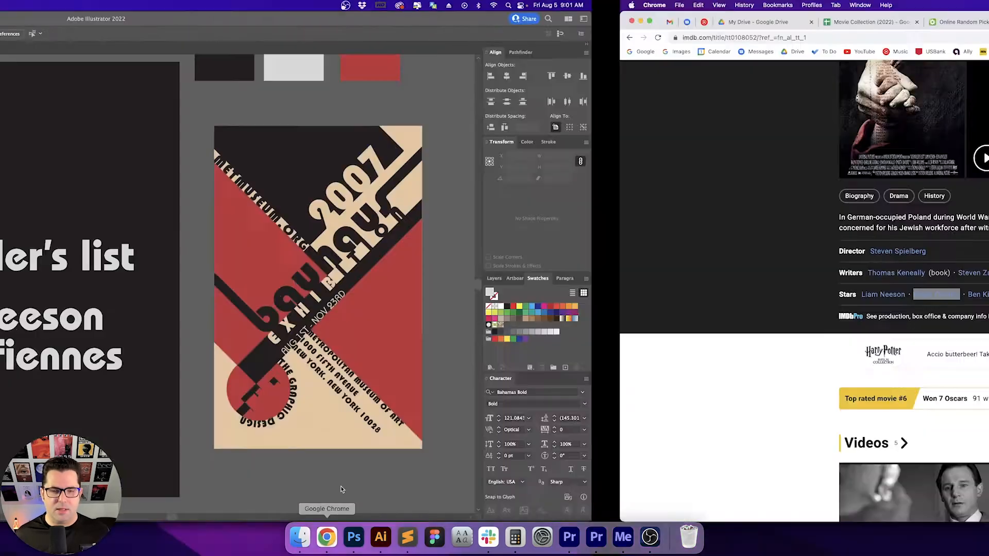
{"action": "right_click", "coordinate": [278, 248]}
{"action": "left_click", "coordinate": [306, 312]}
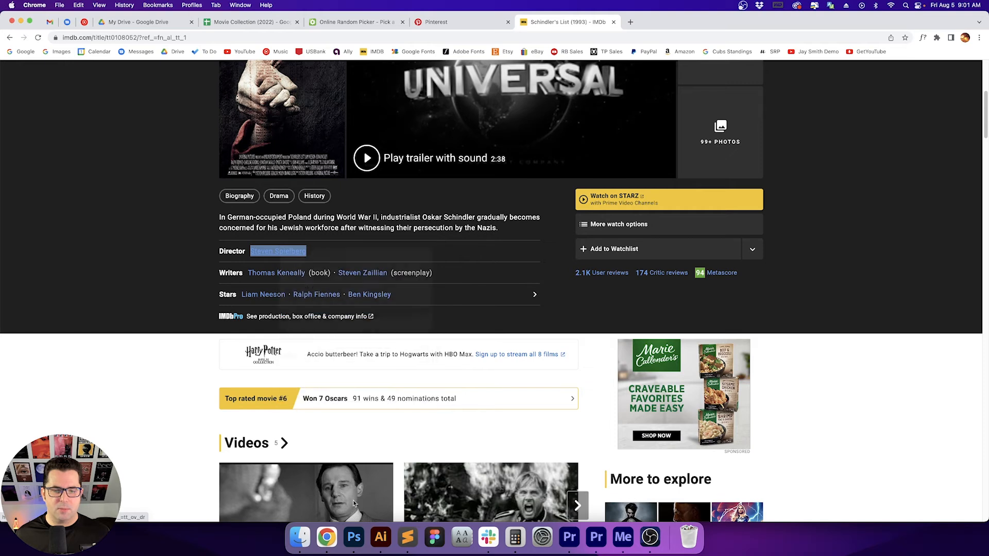
Return to Illustrator, duplicate the "ralph fiennes" line near the poster's lower edge, and replace the copy's text with "Steven Spielberg".
{"action": "key", "text": "super+Tab"}
{"action": "left_click_drag", "start_coordinate": [434, 360], "coordinate": [428, 438]}
{"action": "key", "text": "super+z"}
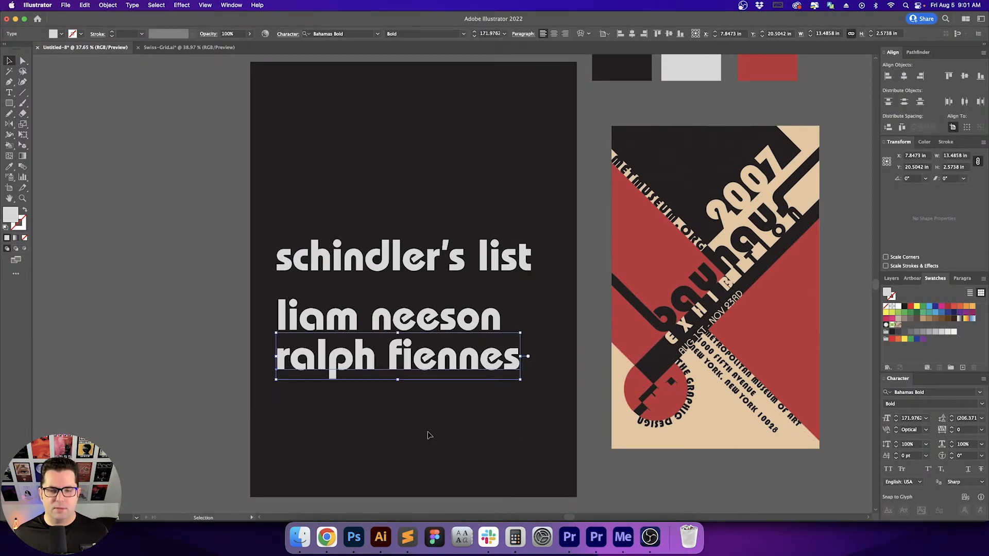
{"action": "left_click_drag", "start_coordinate": [442, 360], "coordinate": [448, 464]}
{"action": "key", "text": "t"}
{"action": "triple_click", "coordinate": [437, 464]}
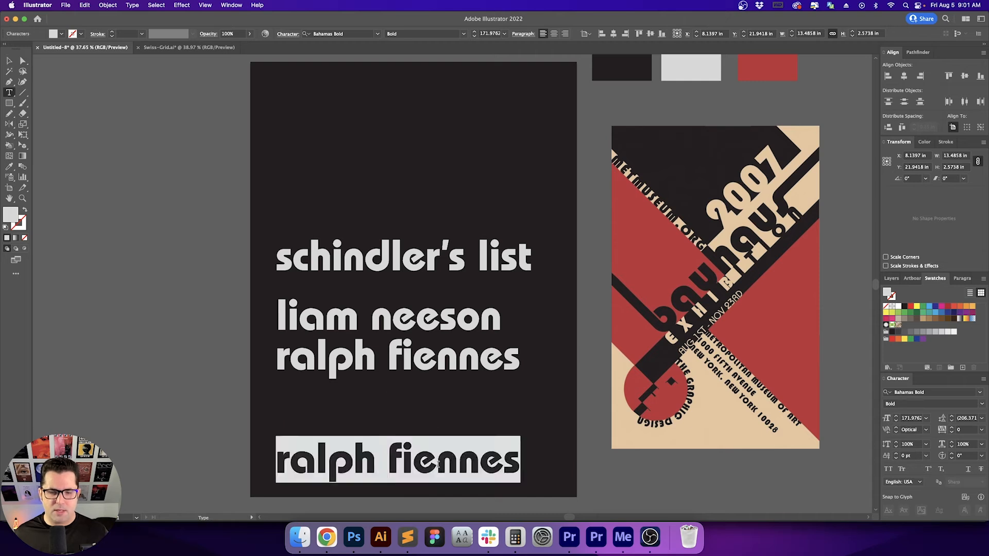
{"action": "type", "text": "Steven Spielberg"}
Lowercase both initials of the director's name so it reads "steven spielberg", and deselect it.
{"action": "left_click_drag", "start_coordinate": [411, 460], "coordinate": [434, 460]}
{"action": "type", "text": "s"}
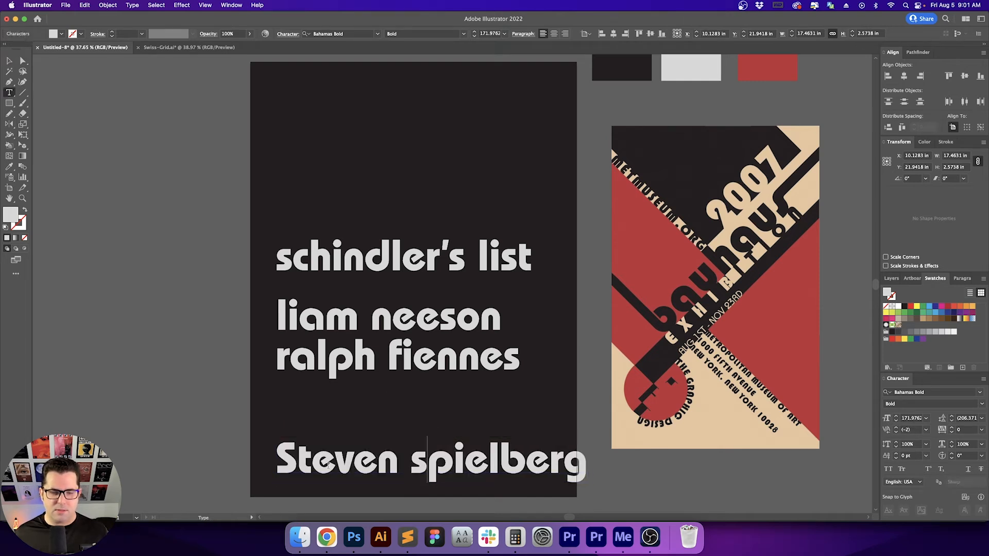
{"action": "left_click_drag", "start_coordinate": [276, 460], "coordinate": [298, 460]}
{"action": "type", "text": "s"}
{"action": "key", "text": "Escape"}
{"action": "left_click", "coordinate": [403, 432]}
Try capitalizing the initials of the title so it reads "Schindler's List".
{"action": "left_click_drag", "start_coordinate": [403, 432], "coordinate": [420, 386]}
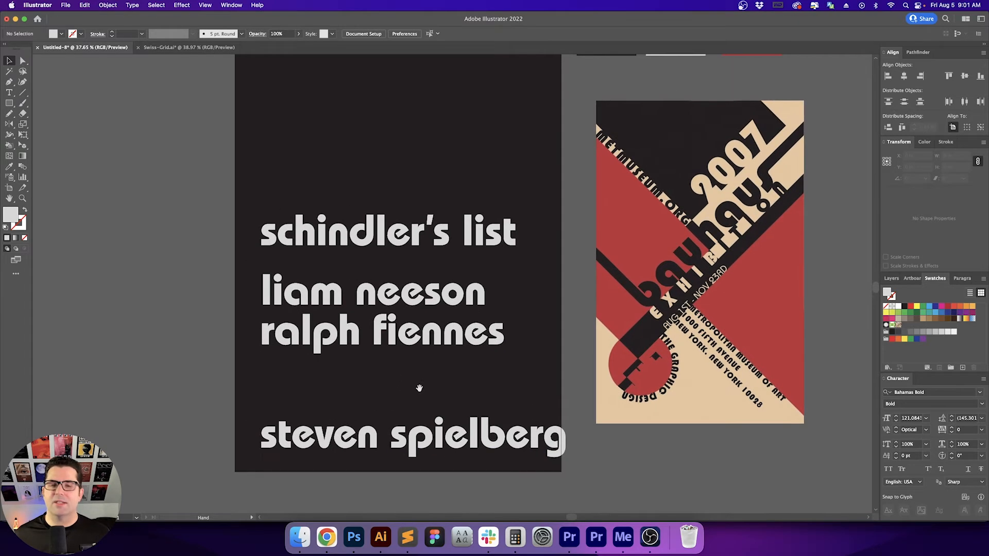
{"action": "left_click_drag", "start_coordinate": [524, 370], "coordinate": [439, 371]}
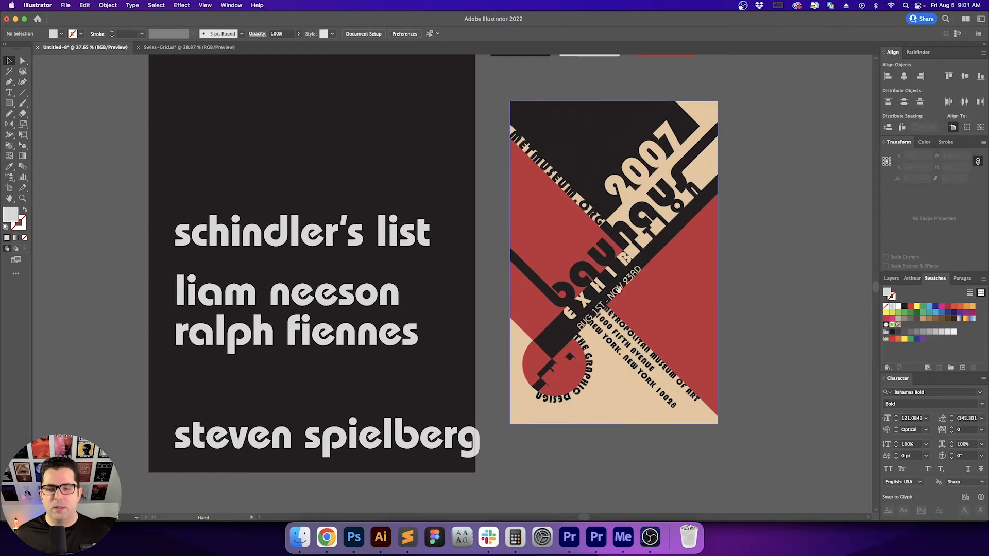
{"action": "left_click_drag", "start_coordinate": [376, 296], "coordinate": [424, 292]}
{"action": "key", "text": "t"}
{"action": "left_click_drag", "start_coordinate": [240, 230], "coordinate": [221, 231]}
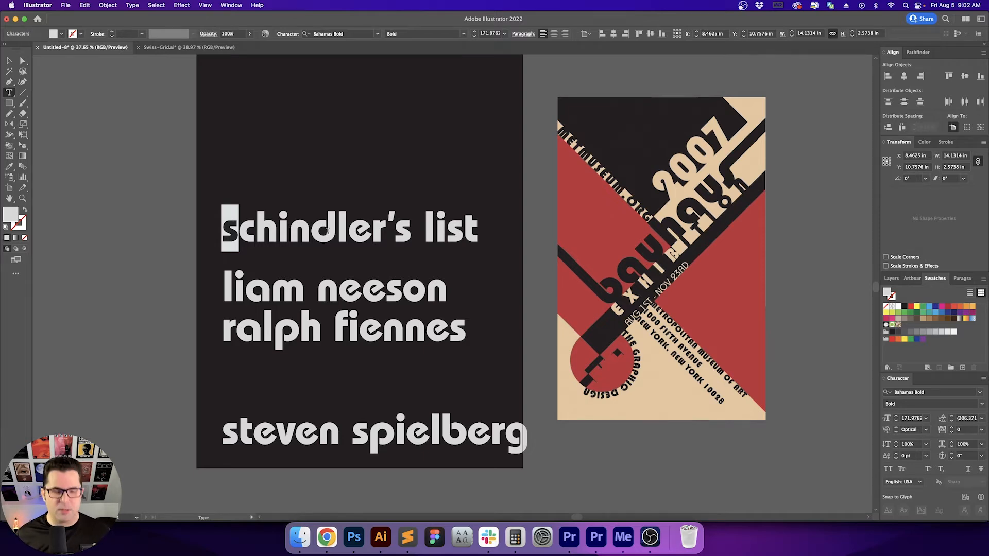
{"action": "type", "text": "S"}
{"action": "key", "text": "Right"}
{"action": "key", "text": "Right"}
{"action": "key", "text": "Right"}
{"action": "key", "text": "Right"}
{"action": "key", "text": "Right"}
{"action": "key", "text": "Right"}
{"action": "key", "text": "Right"}
{"action": "key", "text": "Right"}
{"action": "key", "text": "Right"}
{"action": "key", "text": "Right"}
{"action": "key", "text": "Right"}
{"action": "key", "text": "shift+Right"}
{"action": "type", "text": "L"}
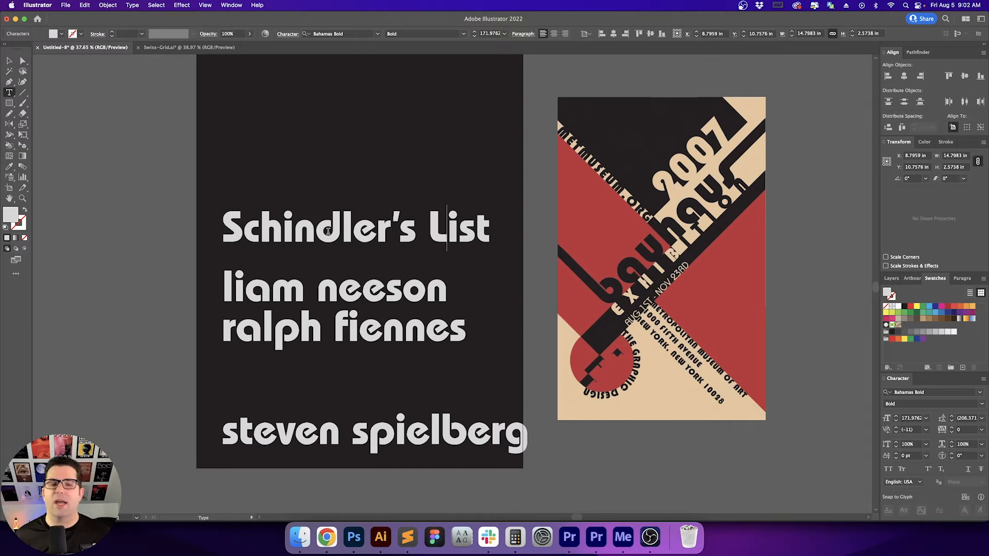
Return the title's two initials to lowercase so it reads "schindler's list", and deselect it.
{"action": "key", "text": "BackSpace"}
{"action": "type", "text": "l"}
{"action": "key", "text": "Up"}
{"action": "key", "text": "Right"}
{"action": "key", "text": "BackSpace"}
{"action": "type", "text": "s"}
{"action": "key", "text": "Escape"}
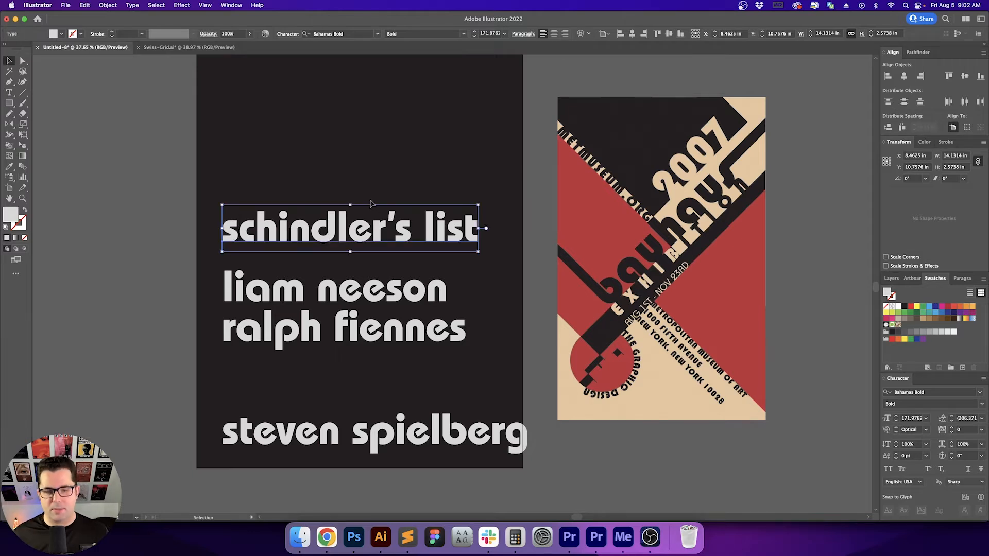
{"action": "left_click", "coordinate": [388, 185]}
Examine the poster layout alongside the palette swatches and the Bauhaus reference poster.
{"action": "scroll", "coordinate": [389, 192], "scroll_direction": "right", "scroll_amount": 5}
{"action": "left_click_drag", "start_coordinate": [386, 211], "coordinate": [443, 225]}
{"action": "key", "text": "super+minus"}
{"action": "scroll", "coordinate": [456, 226], "scroll_direction": "right", "scroll_amount": 3}
{"action": "mouse_move", "coordinate": [451, 229]}
{"action": "left_mouse_down"}
{"action": "mouse_move", "coordinate": [454, 215]}
{"action": "mouse_move", "coordinate": [437, 215]}
{"action": "left_mouse_up"}
{"action": "left_click_drag", "start_coordinate": [515, 224], "coordinate": [680, 232]}
{"action": "left_click", "coordinate": [574, 238]}
{"action": "left_click_drag", "start_coordinate": [583, 256], "coordinate": [551, 256]}
{"action": "left_click_drag", "start_coordinate": [732, 286], "coordinate": [647, 263]}
{"action": "left_click", "coordinate": [477, 267]}
{"action": "left_click_drag", "start_coordinate": [476, 270], "coordinate": [538, 288]}
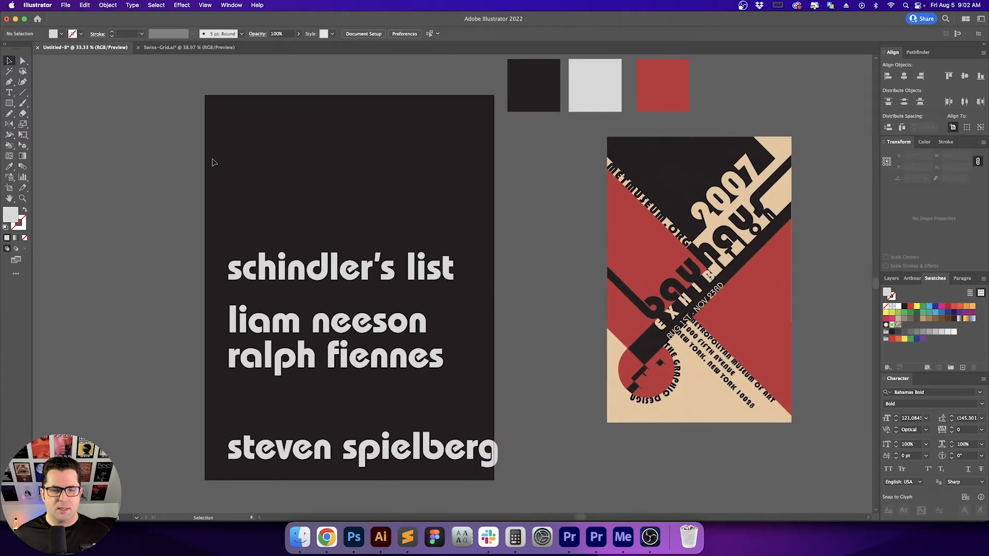
Draw a circle about 4.8 in wide above the title and fill it with the red sampled from the palette.
{"action": "left_click_drag", "start_coordinate": [9, 103], "coordinate": [35, 125]}
{"action": "left_click_drag", "start_coordinate": [335, 176], "coordinate": [373, 211]}
{"action": "key", "text": "v"}
{"action": "key", "text": "i"}
{"action": "left_click", "coordinate": [663, 81]}
{"action": "key", "text": "v"}
{"action": "left_click", "coordinate": [424, 177]}
{"action": "left_click_drag", "start_coordinate": [416, 177], "coordinate": [439, 179], "text": "space"}
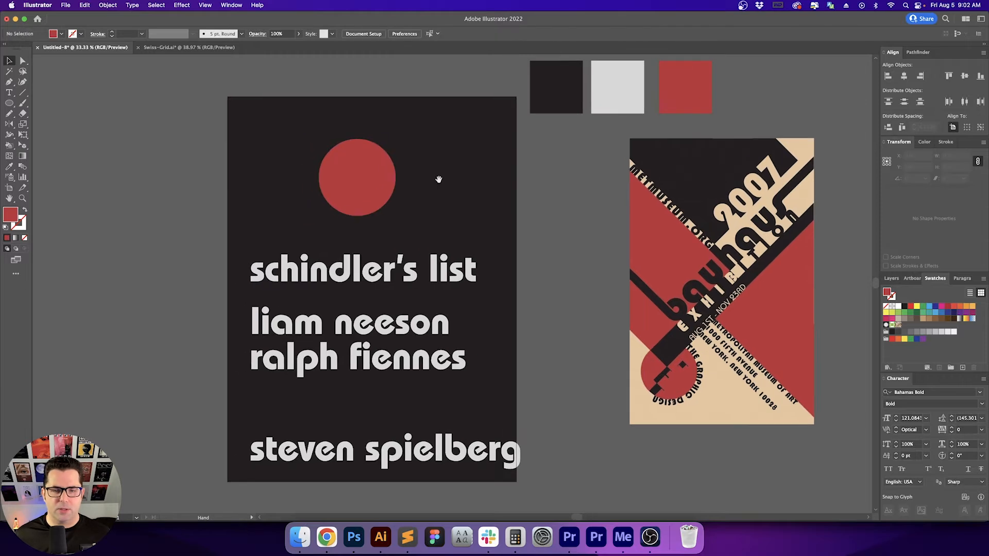
{"action": "left_click", "coordinate": [358, 177]}
{"action": "left_click", "coordinate": [457, 227]}
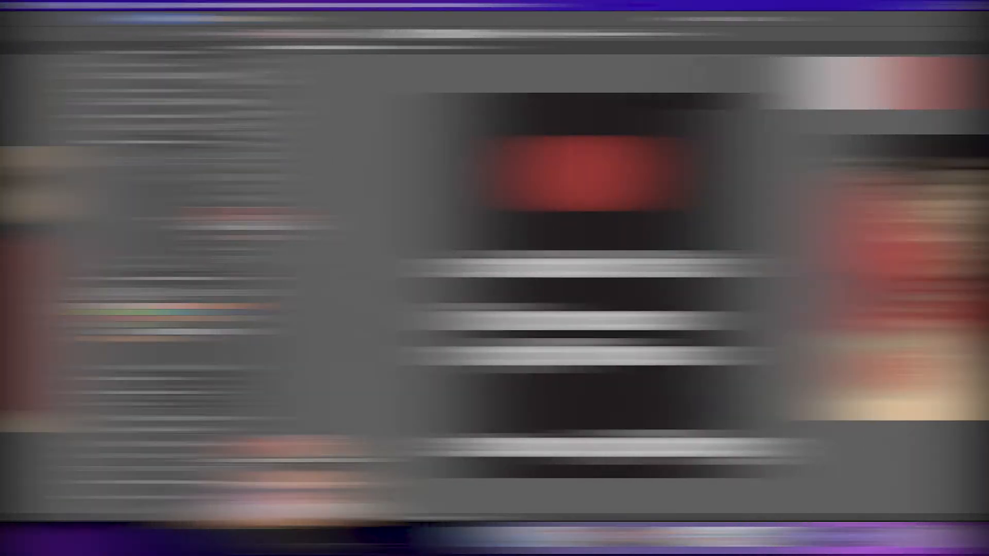
Shift the "liam neeson", "ralph fiennes" and "steven spielberg" lines together to the right beneath the title, and deselect them.
{"action": "left_click_drag", "start_coordinate": [422, 342], "coordinate": [267, 420]}
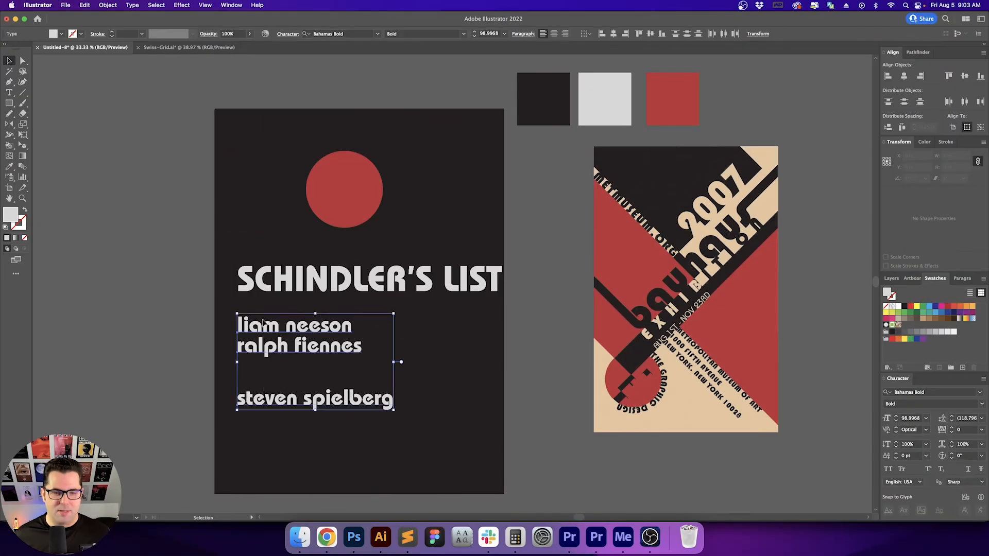
{"action": "left_click_drag", "start_coordinate": [328, 337], "coordinate": [339, 331]}
{"action": "left_click", "coordinate": [454, 362]}
Expand the director credit into three lines reading "a", "steven spielberg" and "film".
{"action": "key", "text": "t"}
{"action": "left_click", "coordinate": [383, 401]}
{"action": "key", "text": "Up"}
{"action": "key", "text": "Return"}
{"action": "key", "text": "Up"}
{"action": "type", "text": "a"}
{"action": "key", "text": "Down"}
{"action": "key", "text": "End"}
{"action": "type", "text": "film"}
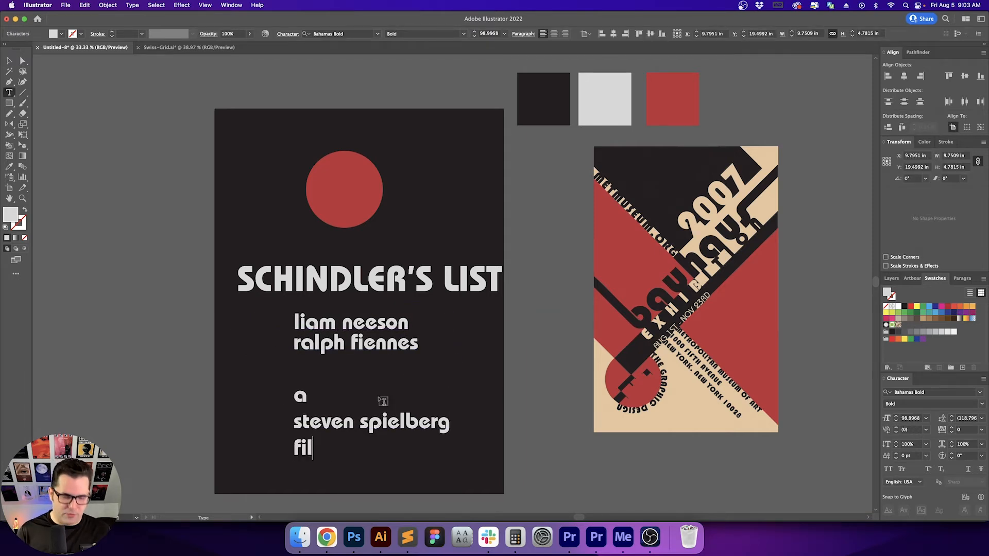
{"action": "key", "text": "Escape"}
{"action": "left_click", "coordinate": [527, 402]}
{"action": "scroll", "coordinate": [509, 394], "scroll_direction": "down", "scroll_amount": 1}
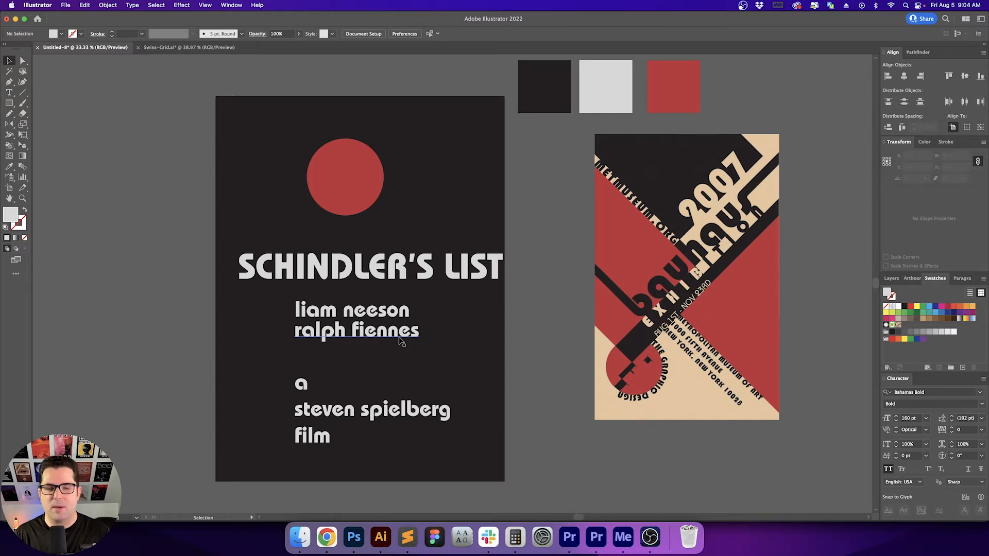
Switch to Chrome and copy the name Ben Kingsley from the film's top cast list.
{"action": "left_click", "coordinate": [326, 537]}
{"action": "scroll", "coordinate": [339, 205], "scroll_direction": "down", "scroll_amount": 2}
{"action": "scroll", "coordinate": [330, 208], "scroll_direction": "down", "scroll_amount": 10}
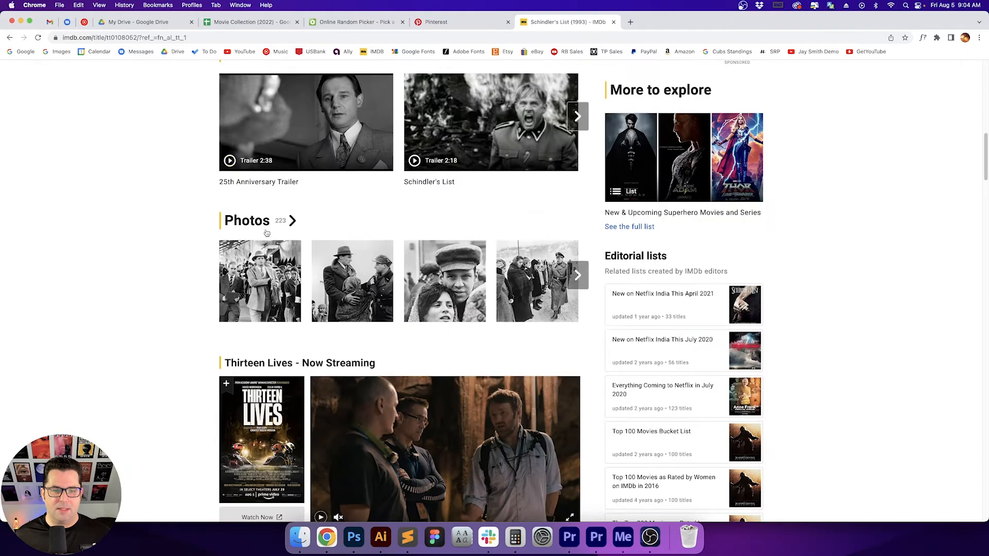
{"action": "right_click", "coordinate": [301, 214]}
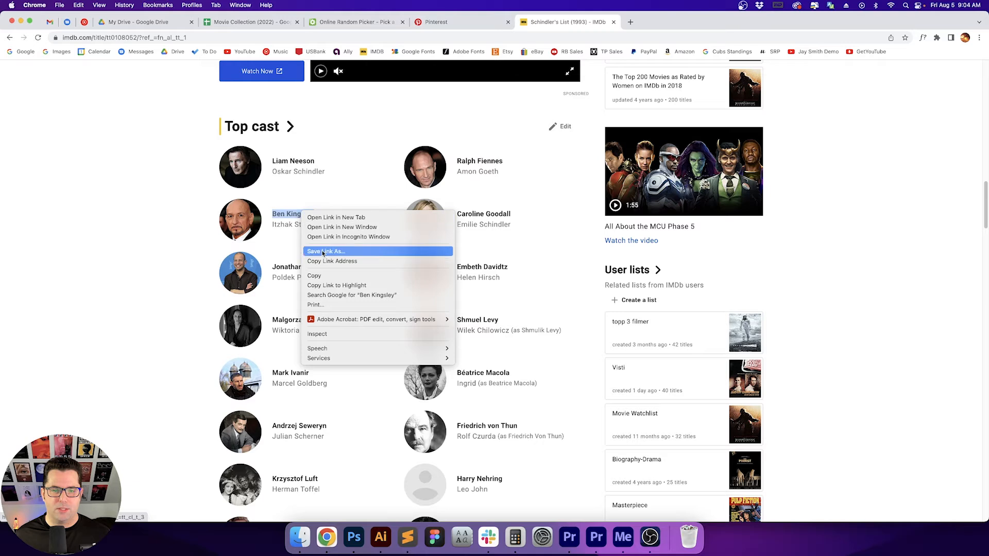
{"action": "left_click", "coordinate": [309, 277]}
Back in Illustrator, duplicate the "ralph fiennes" line directly below itself and replace the copy's text with "ben kingsley".
{"action": "left_click", "coordinate": [380, 537]}
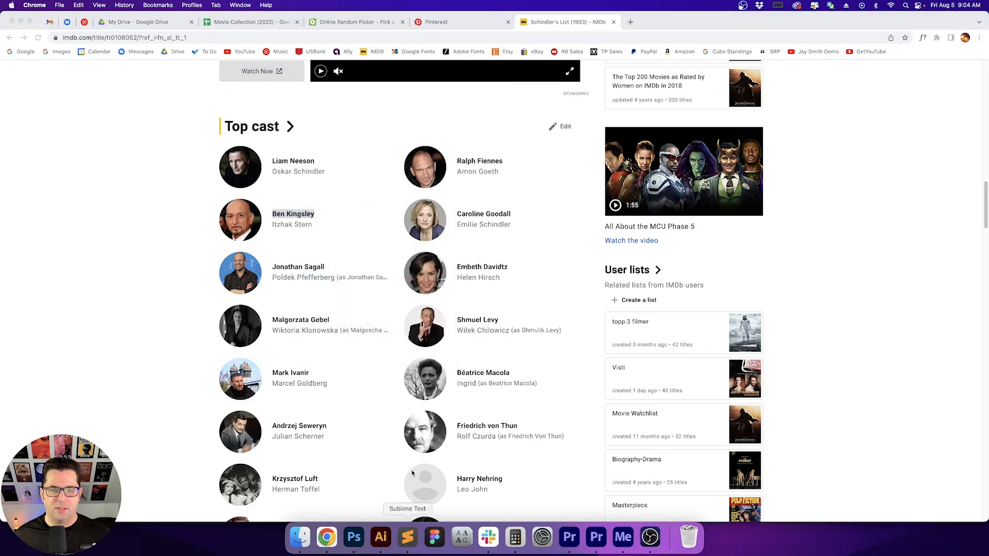
{"action": "left_click_drag", "start_coordinate": [397, 333], "coordinate": [391, 352]}
{"action": "key", "text": "r"}
{"action": "key", "text": "t"}
{"action": "triple_click", "coordinate": [393, 353]}
{"action": "key", "text": "super+v"}
{"action": "key", "text": "Escape"}
{"action": "key", "text": "t"}
{"action": "left_click", "coordinate": [343, 352]}
{"action": "key", "text": "Delete"}
{"action": "type", "text": "b"}
{"action": "key", "text": "Escape"}
Switch to Chrome and copy the name Caroline Goodall from the top cast list.
{"action": "left_click", "coordinate": [327, 537]}
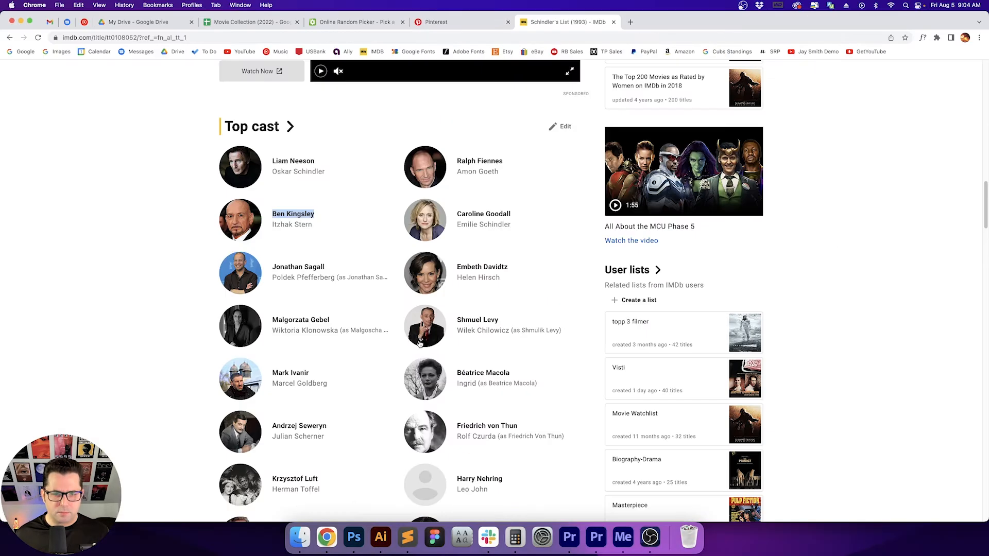
{"action": "left_click_drag", "start_coordinate": [513, 215], "coordinate": [456, 214]}
{"action": "right_click", "coordinate": [505, 213]}
{"action": "left_click", "coordinate": [515, 278]}
Back in Illustrator, move the director credit down and right, and paste the copied name as a new line under "ben kingsley".
{"action": "left_click", "coordinate": [381, 537]}
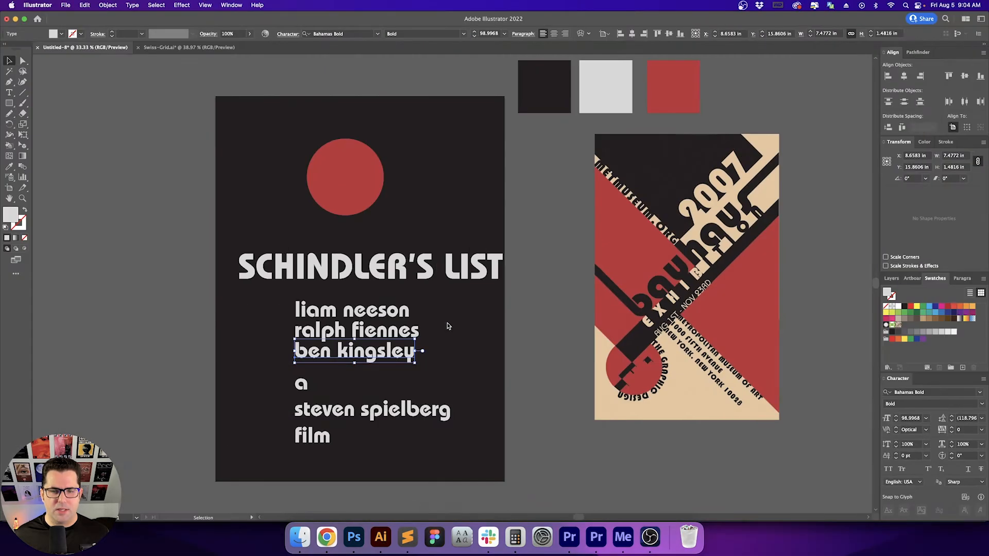
{"action": "left_click_drag", "start_coordinate": [301, 384], "coordinate": [335, 423]}
{"action": "key", "text": "t"}
{"action": "left_click", "coordinate": [414, 352]}
{"action": "key", "text": "Return"}
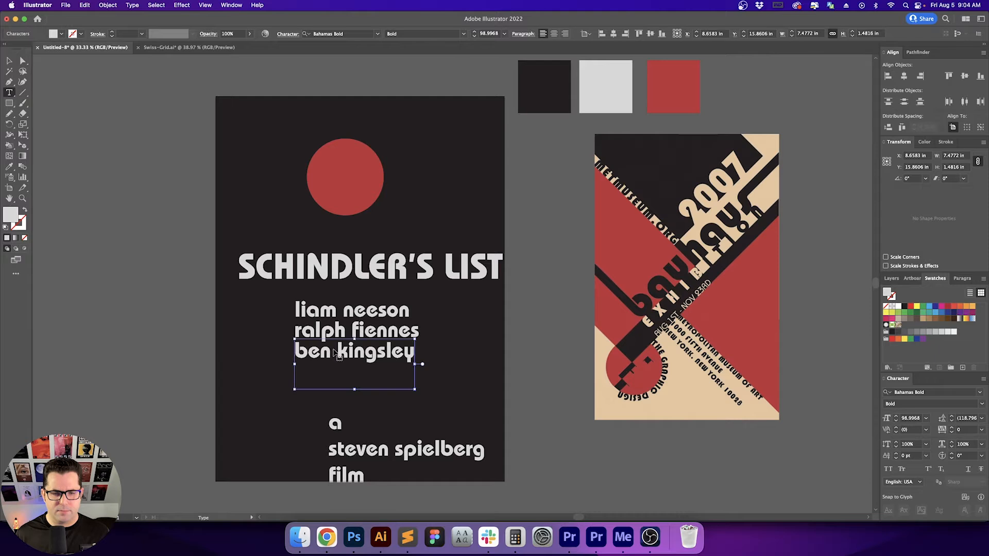
{"action": "key", "text": "super+v"}
Lowercase both initials of the new cast line so it reads "caroline goodall", and deselect it.
{"action": "left_click_drag", "start_coordinate": [380, 377], "coordinate": [397, 376]}
{"action": "type", "text": "g"}
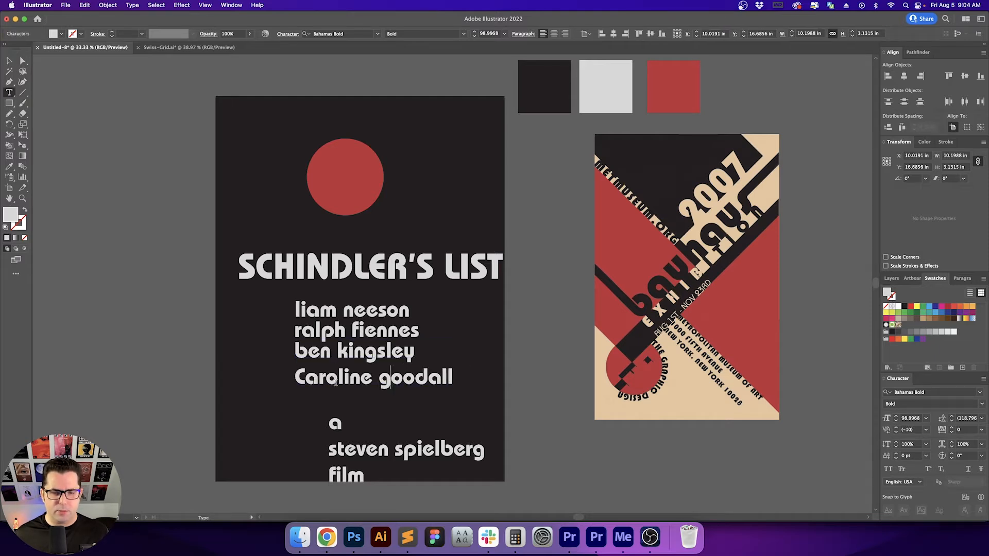
{"action": "left_click_drag", "start_coordinate": [295, 376], "coordinate": [313, 380]}
{"action": "type", "text": "c"}
{"action": "key", "text": "Escape"}
{"action": "left_click", "coordinate": [468, 363]}
Swap the circle's red fill to its stroke and set the stroke weight to 10 pt.
{"action": "mouse_move", "coordinate": [471, 367]}
{"action": "left_mouse_down"}
{"action": "mouse_move", "coordinate": [456, 354]}
{"action": "mouse_move", "coordinate": [468, 372]}
{"action": "left_mouse_up"}
{"action": "left_click_drag", "start_coordinate": [627, 325], "coordinate": [709, 320]}
{"action": "left_click", "coordinate": [582, 296]}
{"action": "left_click_drag", "start_coordinate": [490, 277], "coordinate": [541, 278]}
{"action": "left_click", "coordinate": [325, 192]}
{"action": "key", "text": "shift+x"}
{"action": "left_click_drag", "start_coordinate": [439, 208], "coordinate": [342, 223]}
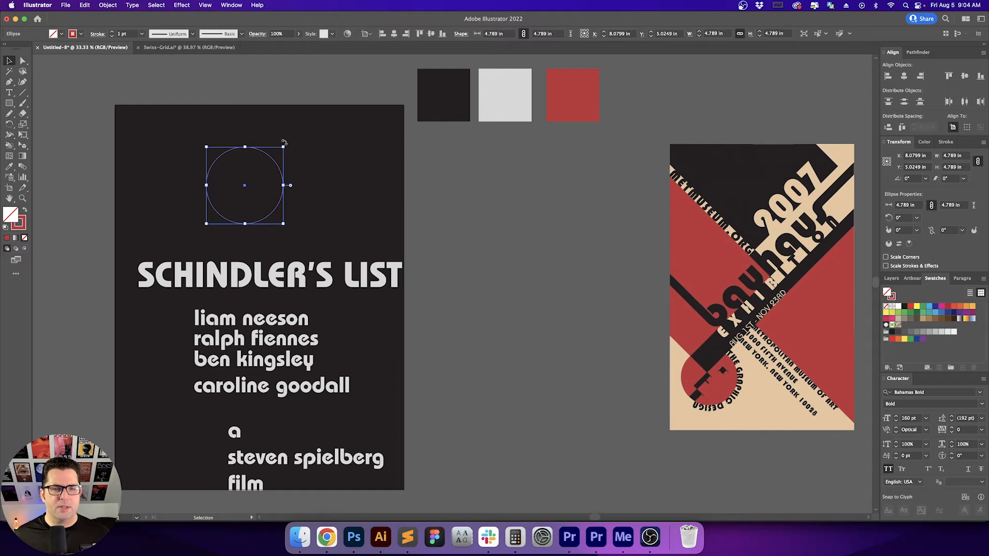
{"action": "left_click", "coordinate": [126, 33]}
{"action": "type", "text": "10"}
{"action": "key", "text": "Return"}
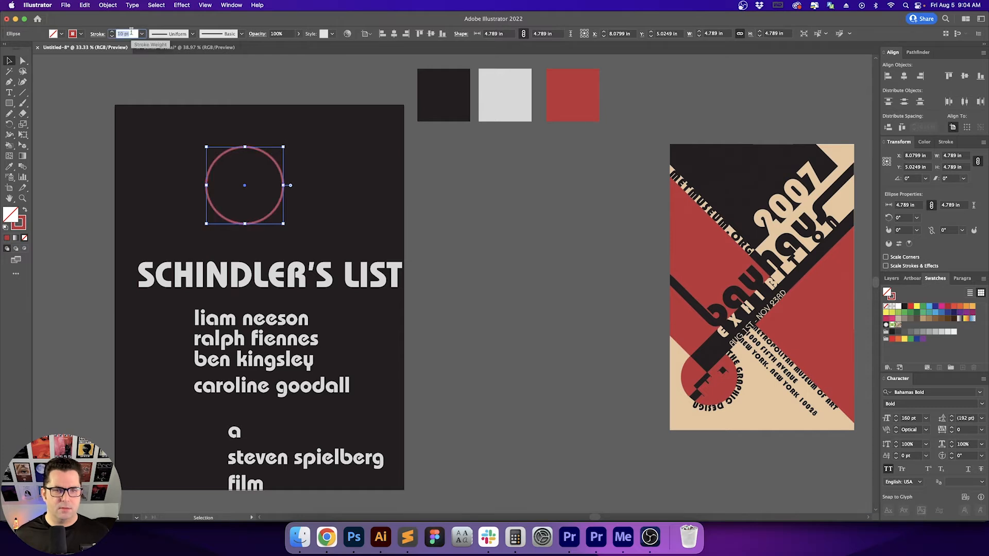
{"action": "left_click", "coordinate": [359, 198]}
Move the outlined circle leftward and align it to the artboard's left and top edges.
{"action": "left_click_drag", "start_coordinate": [357, 199], "coordinate": [396, 188]}
{"action": "left_click", "coordinate": [310, 147]}
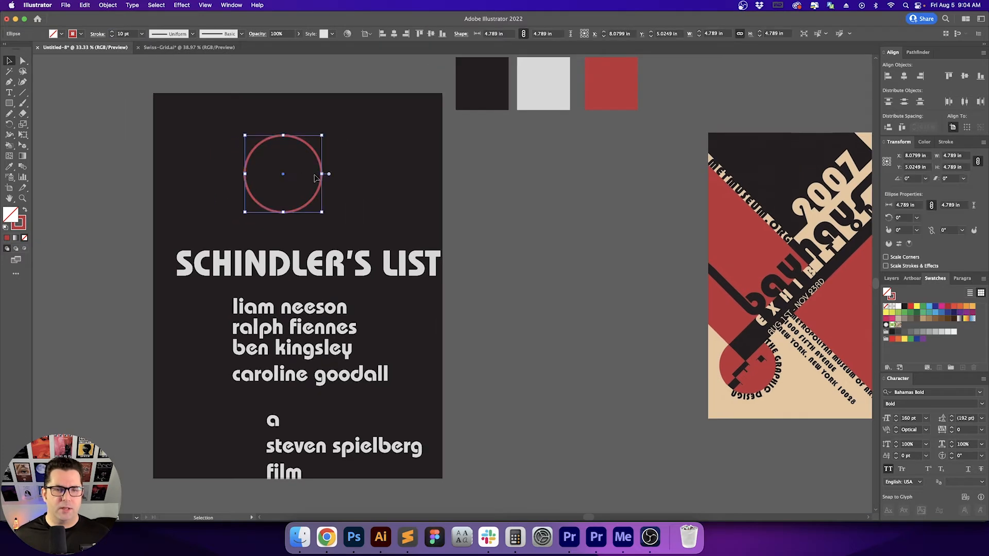
{"action": "left_click_drag", "start_coordinate": [317, 194], "coordinate": [276, 190]}
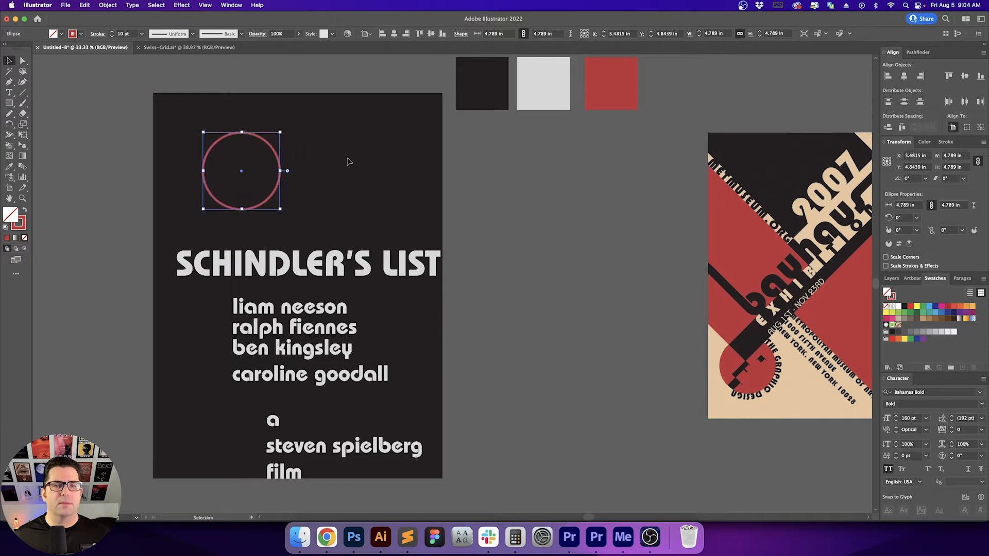
{"action": "left_click", "coordinate": [382, 34]}
{"action": "left_click", "coordinate": [419, 33]}
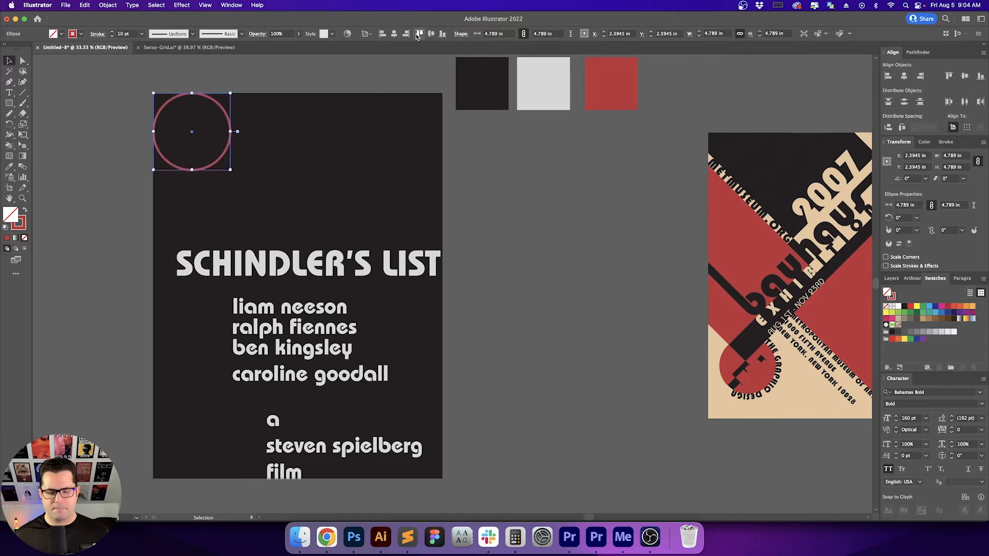
Move the circle 2 in horizontally and 2 in vertically from the artboard corner, and deselect it.
{"action": "key", "text": "Return"}
{"action": "type", "text": "1"}
{"action": "key", "text": "Tab"}
{"action": "key", "text": "shift+Tab"}
{"action": "type", "text": "2"}
{"action": "key", "text": "Tab"}
{"action": "type", "text": "2"}
{"action": "key", "text": "Return"}
{"action": "left_click", "coordinate": [388, 169]}
{"action": "left_click_drag", "start_coordinate": [394, 175], "coordinate": [433, 179]}
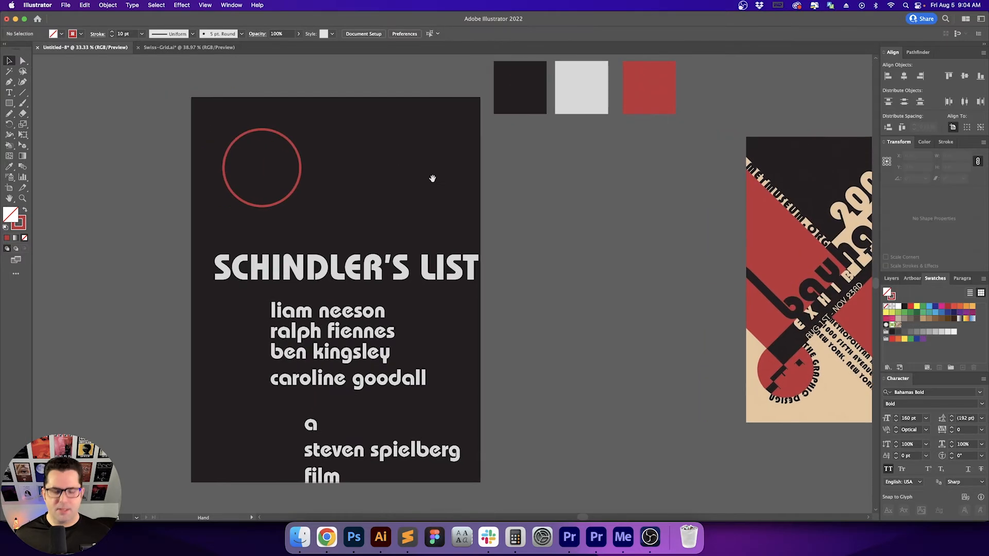
Show the grid guides and align the red circle's stroke to the outside of its path.
{"action": "key", "text": "super+semicolon"}
{"action": "scroll", "coordinate": [222, 140], "scroll_direction": "up", "scroll_amount": 6}
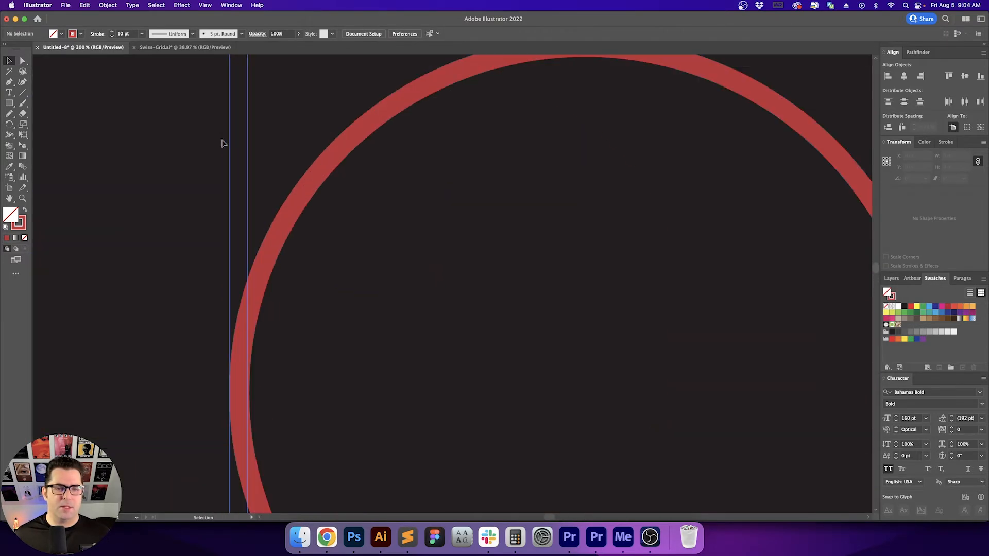
{"action": "left_click_drag", "start_coordinate": [260, 142], "coordinate": [275, 209]}
{"action": "scroll", "coordinate": [302, 204], "scroll_direction": "down", "scroll_amount": 2}
{"action": "left_click", "coordinate": [340, 202]}
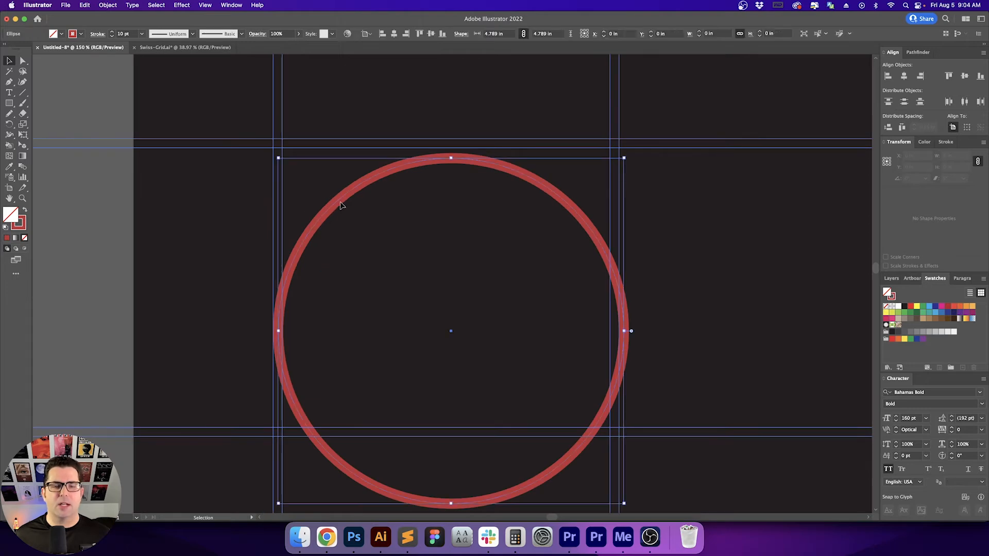
{"action": "left_click", "coordinate": [946, 142]}
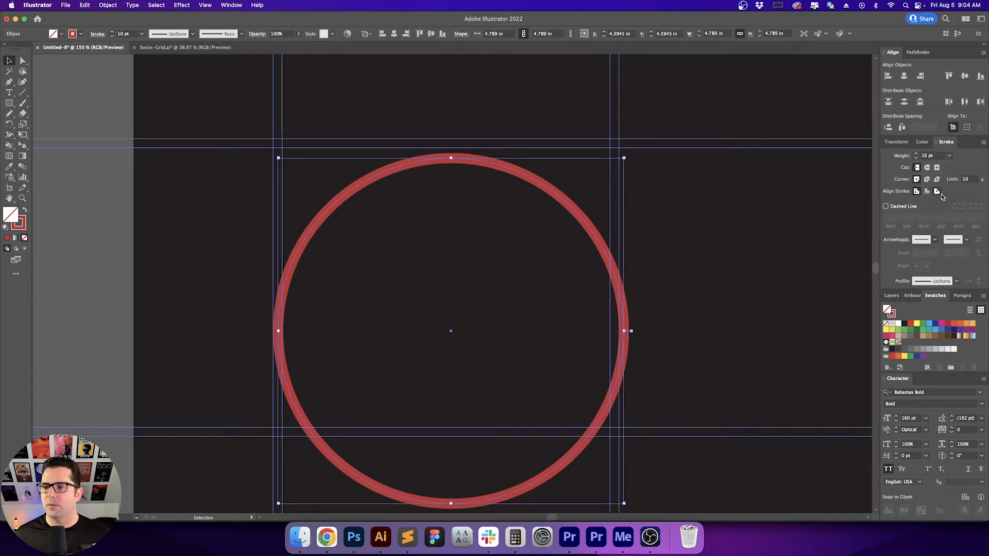
{"action": "left_click", "coordinate": [937, 191]}
Move and nudge the circle so its outer edge meets the first column's left guide and the first row's upper guide, and deselect it.
{"action": "left_click_drag", "start_coordinate": [303, 234], "coordinate": [306, 221]}
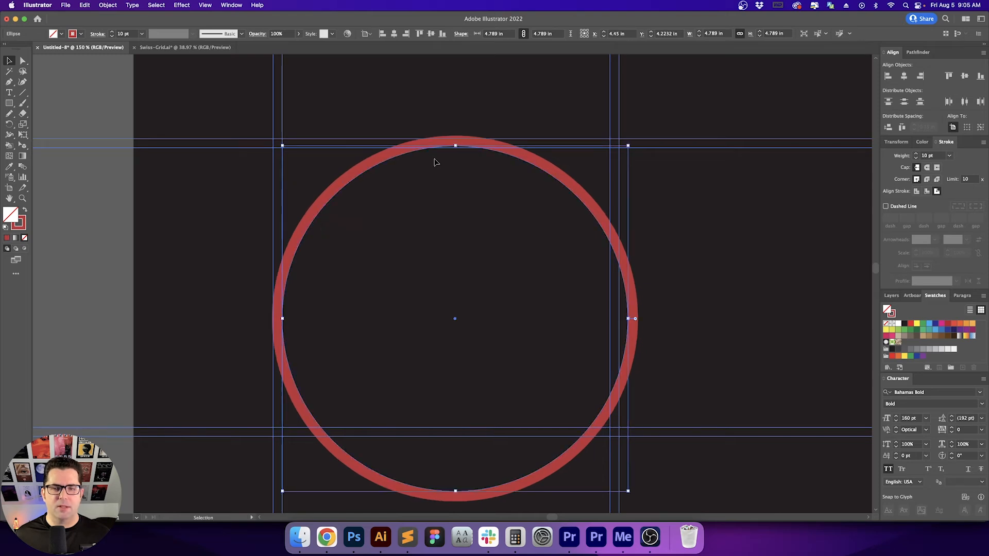
{"action": "scroll", "coordinate": [434, 159], "scroll_direction": "up", "scroll_amount": 2}
{"action": "left_click_drag", "start_coordinate": [435, 153], "coordinate": [448, 188]}
{"action": "key", "text": "Down"}
{"action": "key", "text": "Down"}
{"action": "key", "text": "Down"}
{"action": "key", "text": "Down"}
{"action": "key", "text": "Up"}
{"action": "scroll", "coordinate": [448, 190], "scroll_direction": "down", "scroll_amount": 8}
{"action": "scroll", "coordinate": [448, 190], "scroll_direction": "left", "scroll_amount": 4}
{"action": "key", "text": "Right"}
{"action": "key", "text": "super+0"}
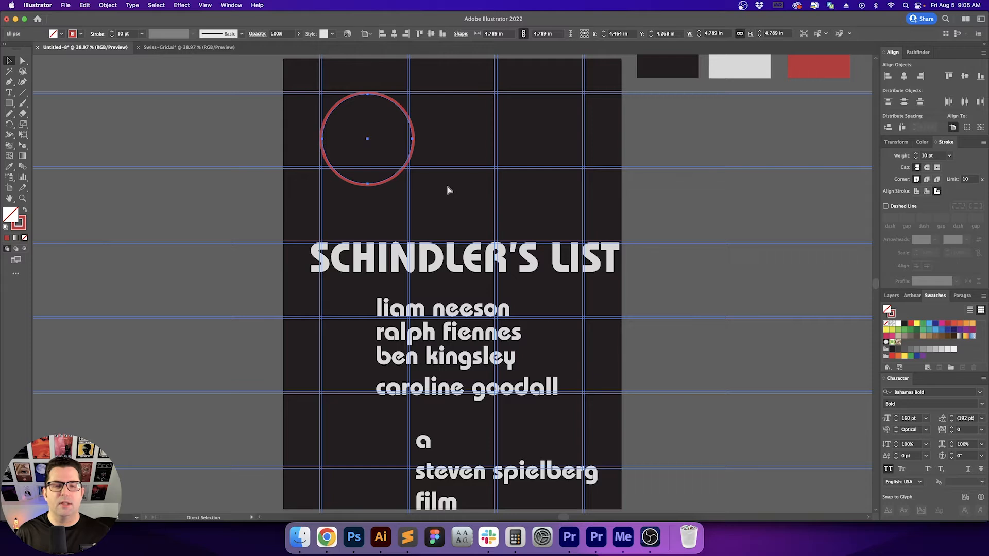
{"action": "left_click", "coordinate": [570, 195]}
Break the title so "LIST" sits on a second line, and move the two-line title up above the cast names.
{"action": "left_click_drag", "start_coordinate": [569, 195], "coordinate": [515, 199]}
{"action": "double_click", "coordinate": [454, 251]}
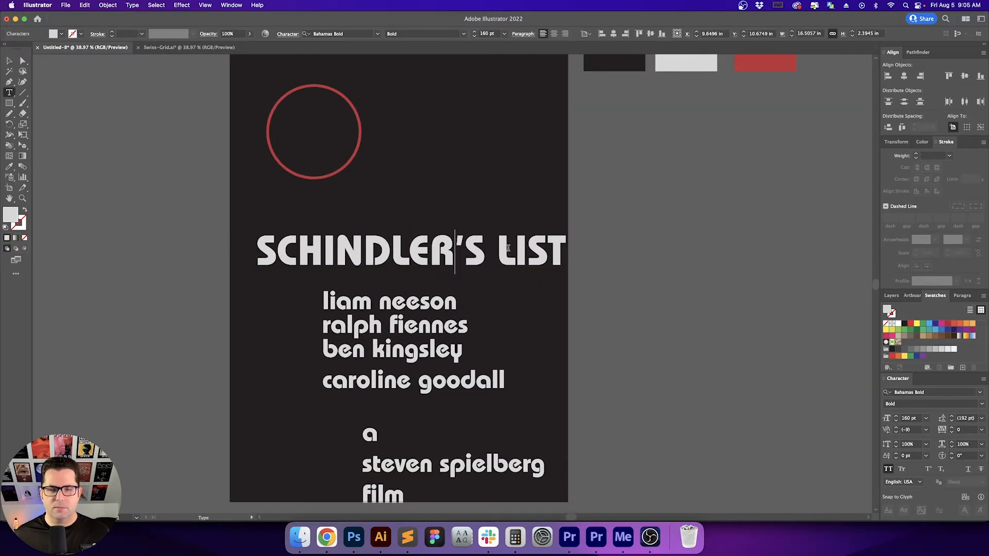
{"action": "left_click", "coordinate": [489, 250]}
{"action": "key", "text": "Return"}
{"action": "key", "text": "Escape"}
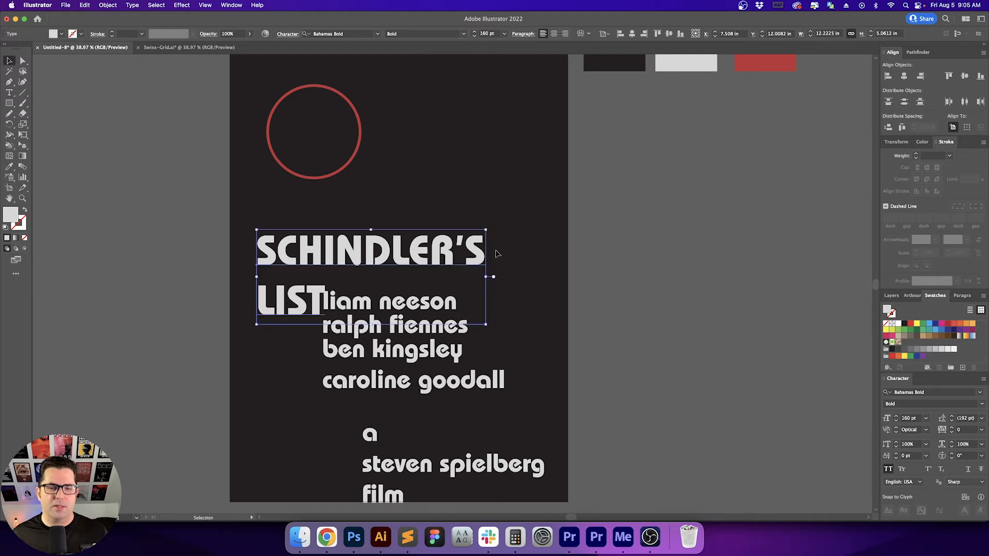
{"action": "left_click_drag", "start_coordinate": [417, 272], "coordinate": [474, 215]}
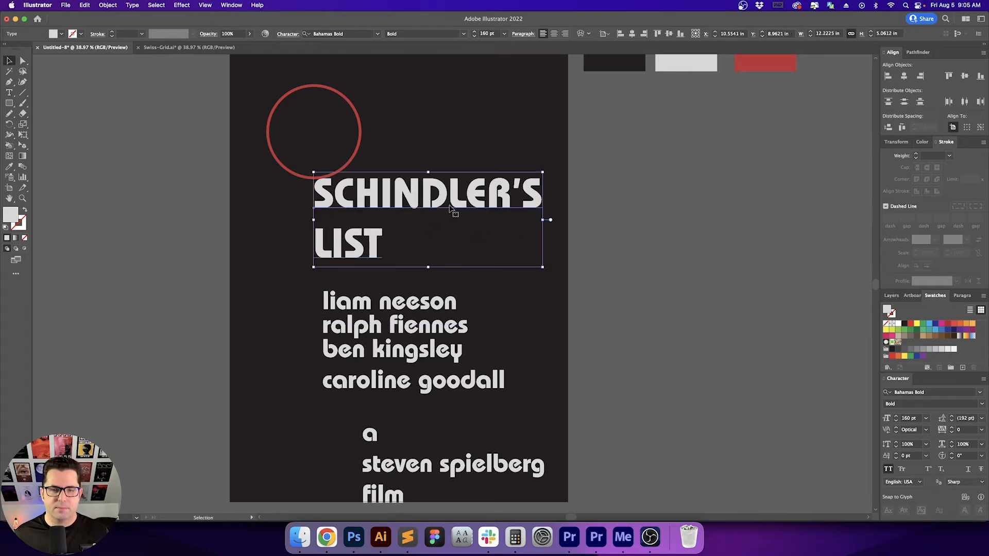
Right-align the title's paragraph text and reposition it near the poster's right margin.
{"action": "key", "text": "t"}
{"action": "left_click", "coordinate": [465, 198]}
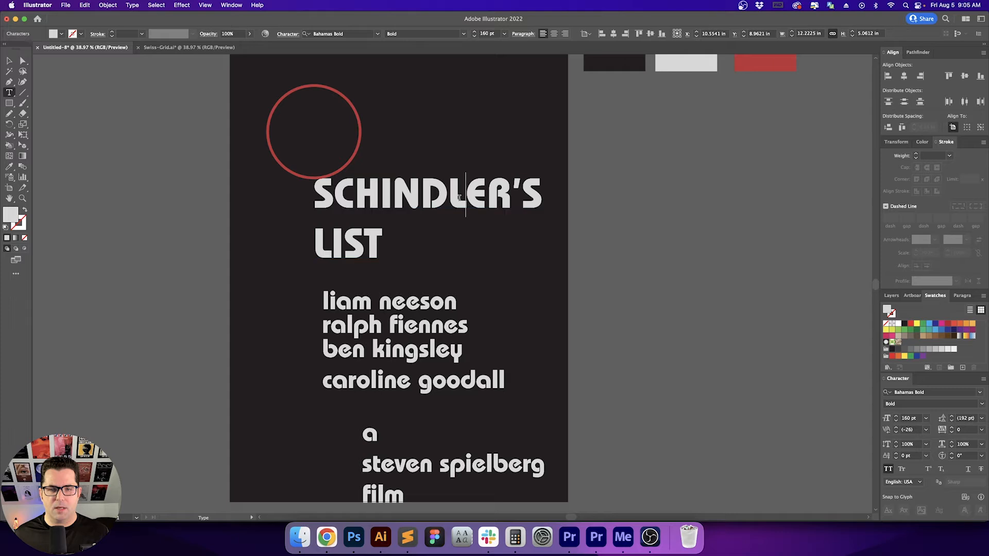
{"action": "key", "text": "Escape"}
{"action": "left_click", "coordinate": [565, 34]}
{"action": "left_click_drag", "start_coordinate": [283, 204], "coordinate": [488, 236]}
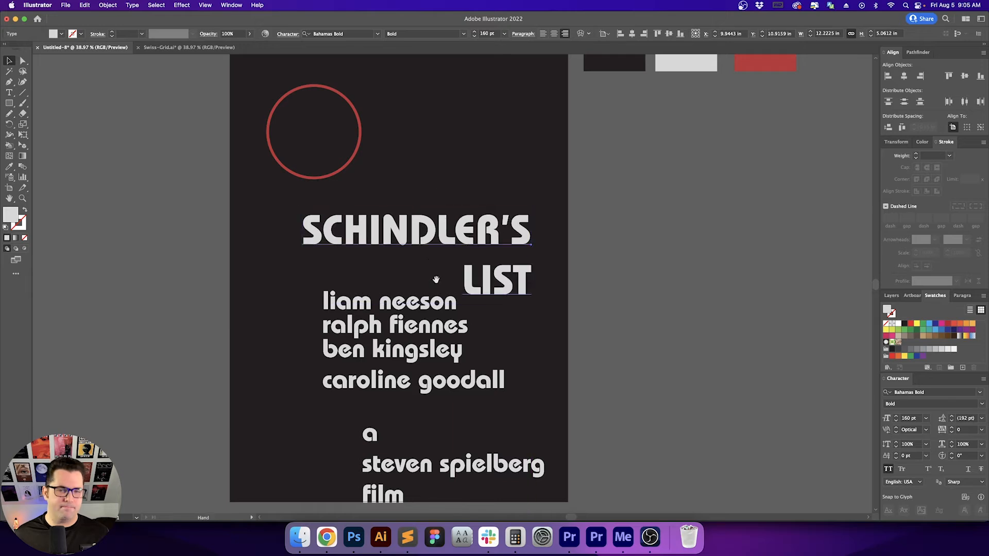
Move the cast names and the "a steven spielberg film" credit off the poster onto the empty canvas to its right.
{"action": "scroll", "coordinate": [361, 309], "scroll_direction": "right", "scroll_amount": 2}
{"action": "scroll", "coordinate": [361, 309], "scroll_direction": "down", "scroll_amount": 1}
{"action": "left_click", "coordinate": [348, 371]}
{"action": "left_click_drag", "start_coordinate": [327, 285], "coordinate": [607, 249]}
{"action": "left_click_drag", "start_coordinate": [333, 416], "coordinate": [341, 425]}
{"action": "left_click_drag", "start_coordinate": [399, 454], "coordinate": [644, 439]}
{"action": "left_click", "coordinate": [645, 381]}
Draw a light grey rectangle about 10.06 × 12.2 in, starting from the poster's lower-left corner.
{"action": "left_click_drag", "start_coordinate": [635, 330], "coordinate": [562, 385]}
{"action": "left_click_drag", "start_coordinate": [513, 264], "coordinate": [419, 263]}
{"action": "left_click_drag", "start_coordinate": [154, 270], "coordinate": [289, 223]}
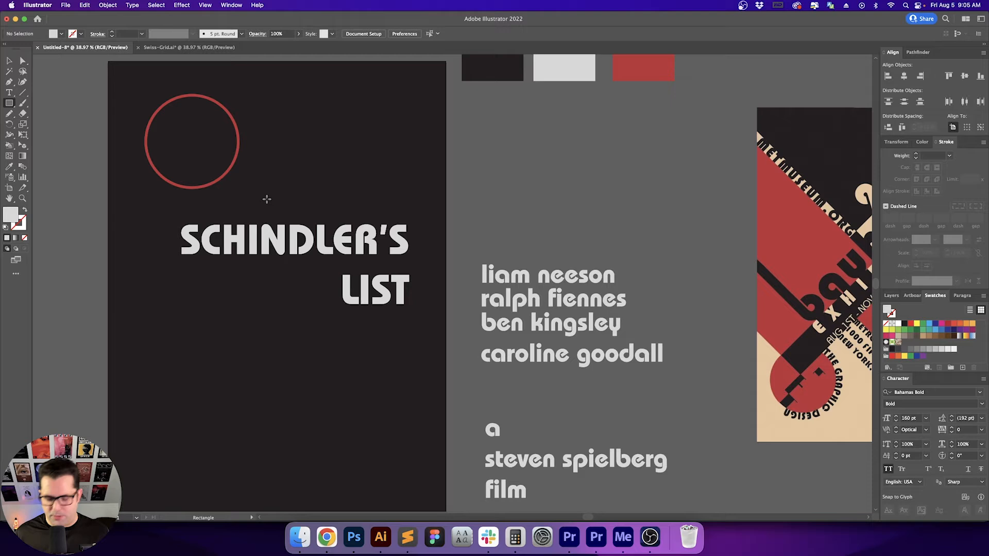
{"action": "key", "text": "super+minus"}
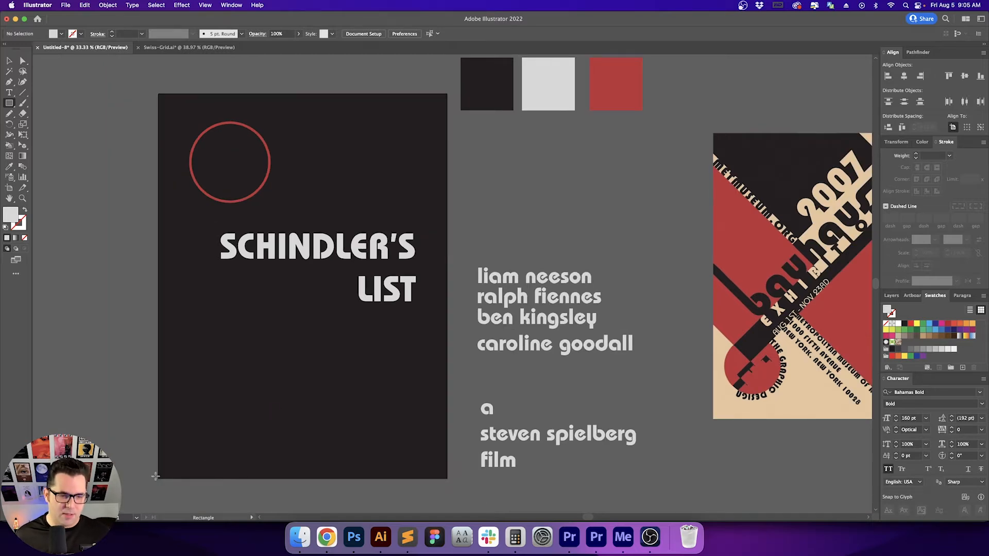
{"action": "left_click_drag", "start_coordinate": [158, 478], "coordinate": [320, 283]}
Anchor the rectangle's transform at its lower-left corner and set its width to 9 in, half of 18.
{"action": "key", "text": "v"}
{"action": "left_click", "coordinate": [899, 142]}
{"action": "left_click", "coordinate": [884, 165]}
{"action": "left_click", "coordinate": [956, 156]}
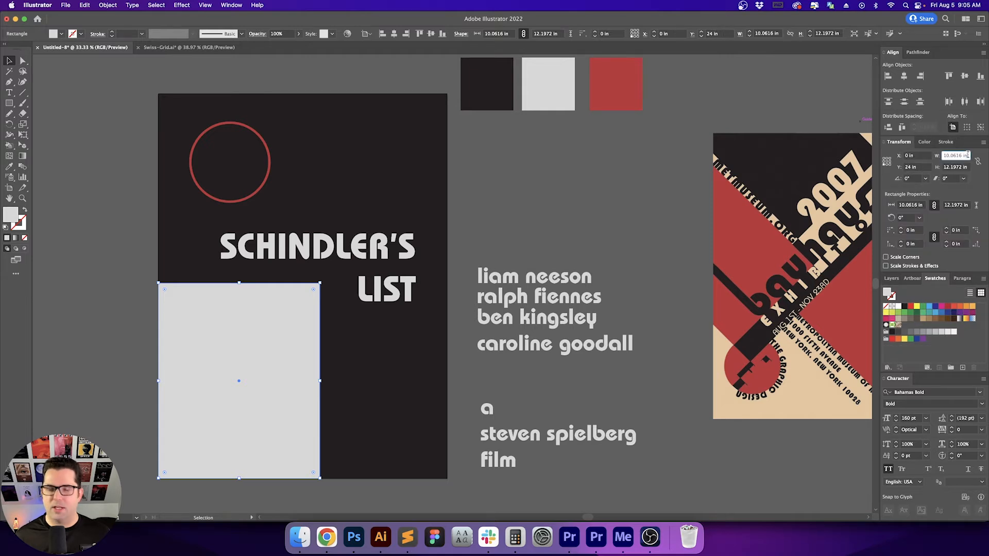
{"action": "type", "text": "18"}
{"action": "key", "text": "Return"}
{"action": "type", "text": "/2"}
{"action": "key", "text": "Return"}
Set the grey rectangle's height to 12 in, half of the poster's 24 in height.
{"action": "left_click", "coordinate": [963, 168]}
{"action": "type", "text": "13"}
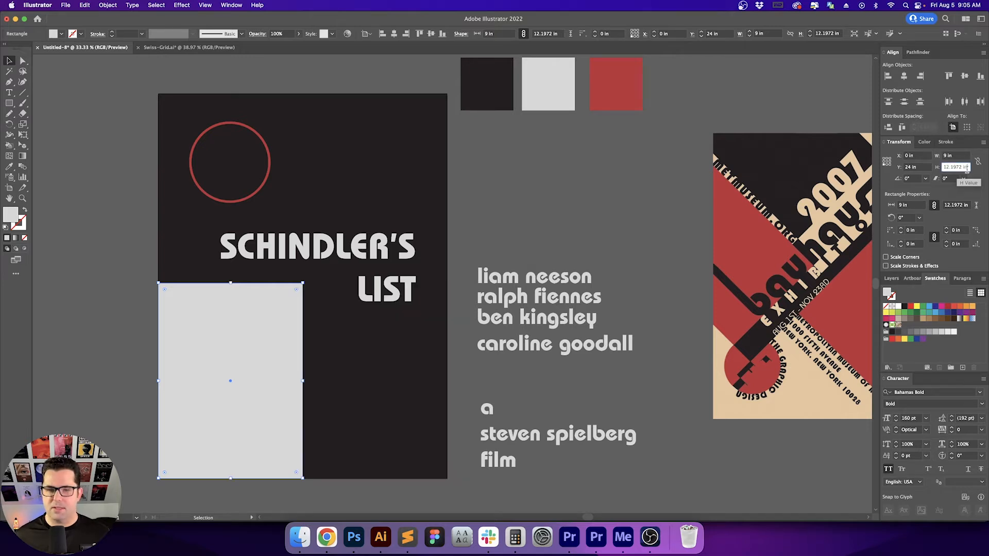
{"action": "key", "text": "Return"}
{"action": "key", "text": "Up"}
{"action": "key", "text": "Up"}
{"action": "key", "text": "Up"}
{"action": "key", "text": "Up"}
{"action": "key", "text": "Up"}
{"action": "key", "text": "Up"}
{"action": "key", "text": "Up"}
{"action": "key", "text": "Up"}
{"action": "key", "text": "Up"}
{"action": "key", "text": "Up"}
{"action": "key", "text": "Up"}
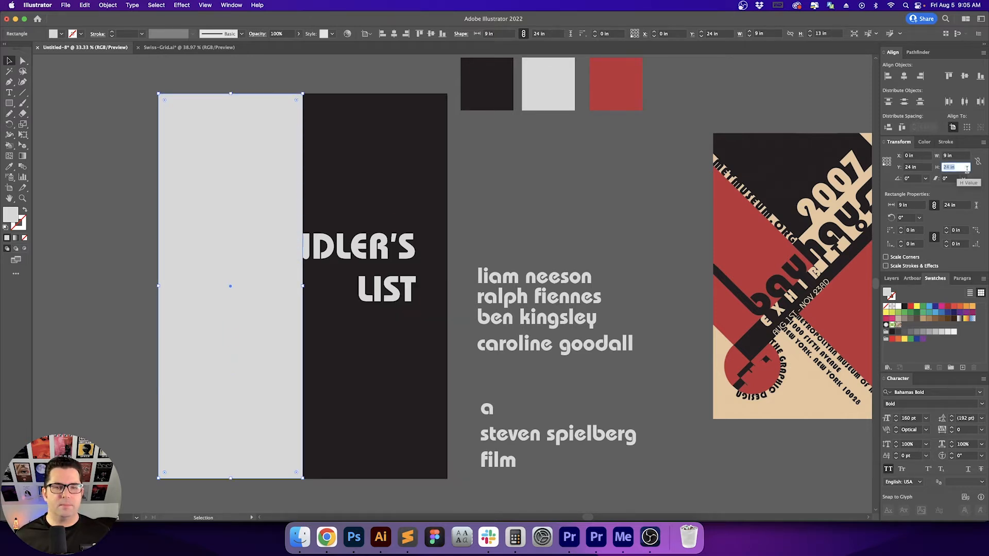
{"action": "type", "text": "/2"}
{"action": "key", "text": "Return"}
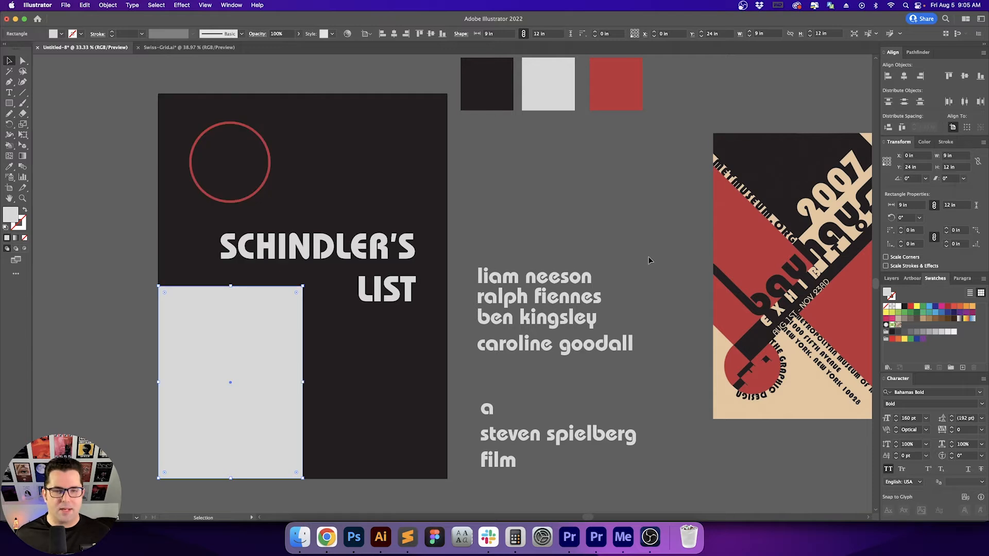
Fill the rectangle with the red sampled from the palette square, and deselect it.
{"action": "key", "text": "i"}
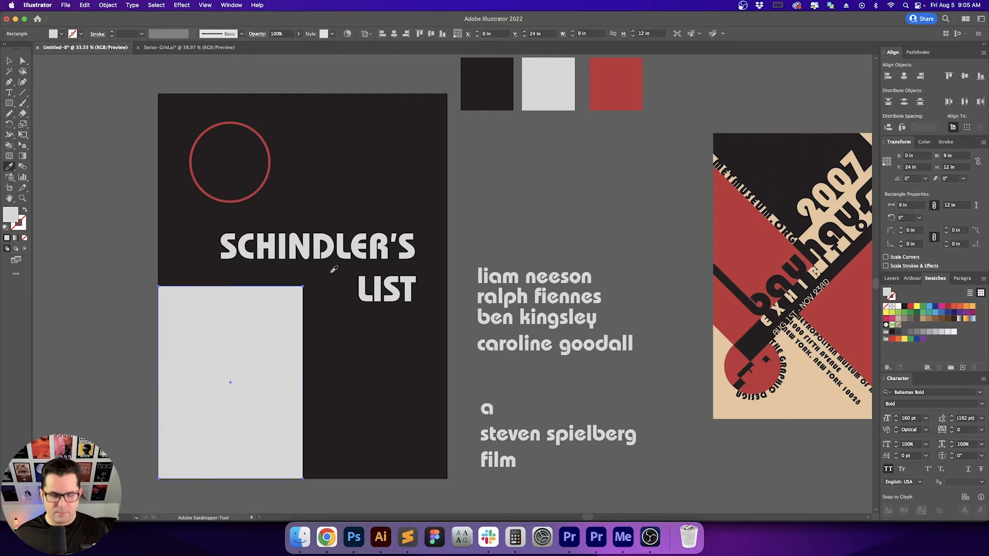
{"action": "left_click", "coordinate": [610, 107]}
{"action": "key", "text": "v"}
{"action": "left_click", "coordinate": [583, 177]}
{"action": "left_click_drag", "start_coordinate": [578, 192], "coordinate": [552, 211]}
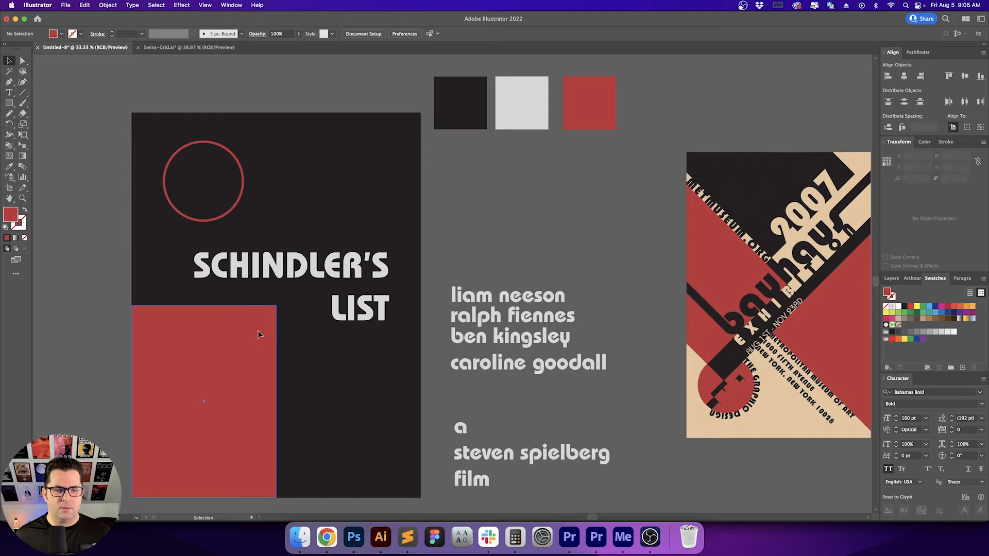
Duplicate the red rectangle diagonally into the poster's upper-right quarter and halve the copy to 4.5 × 6 in from its lower-left corner.
{"action": "scroll", "coordinate": [258, 334], "scroll_direction": "right", "scroll_amount": 2}
{"action": "left_click_drag", "start_coordinate": [186, 357], "coordinate": [338, 177]}
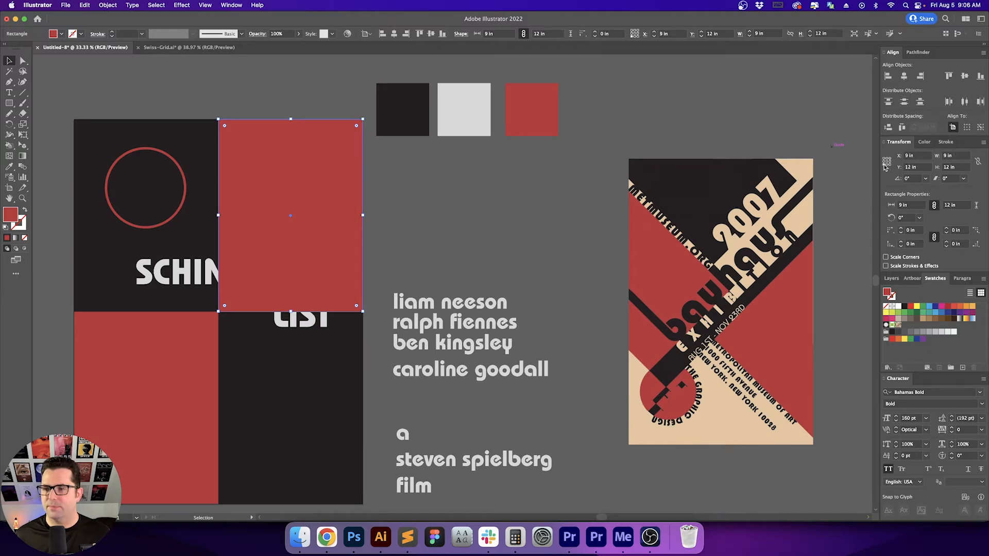
{"action": "type", "text": "2"}
{"action": "key", "text": "Return"}
{"action": "left_click", "coordinate": [965, 167]}
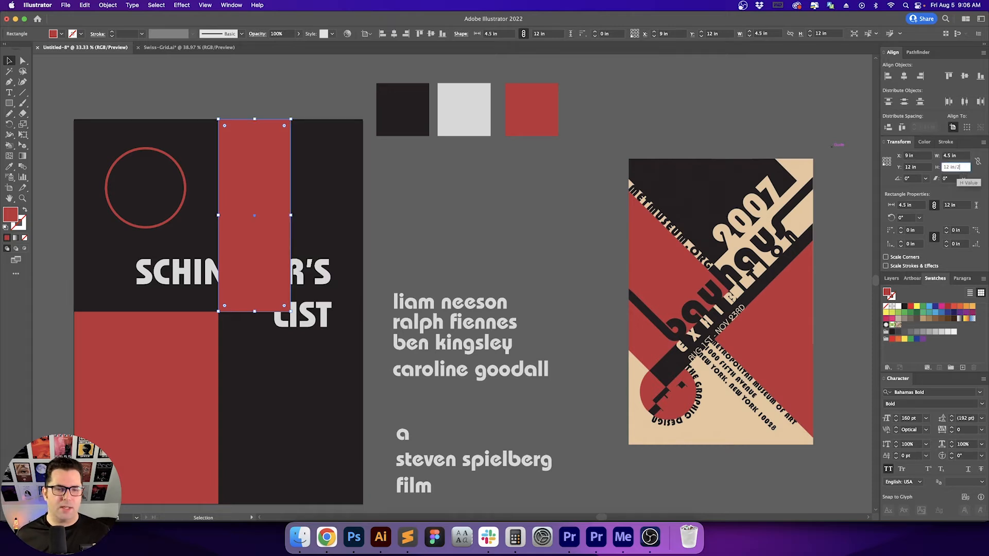
{"action": "type", "text": "/2"}
{"action": "key", "text": "Return"}
{"action": "left_click", "coordinate": [536, 217]}
{"action": "left_click_drag", "start_coordinate": [404, 231], "coordinate": [509, 241]}
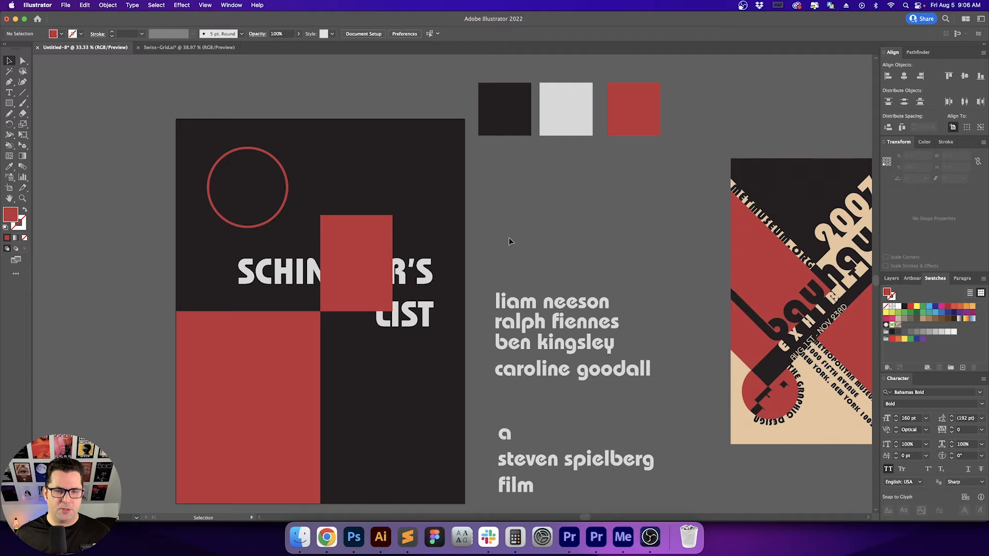
Duplicate the 4.5 × 6 in rectangle diagonally up and to the left, setting the distribute spacing between the two to 0 in.
{"action": "left_click_drag", "start_coordinate": [366, 284], "coordinate": [293, 189]}
{"action": "left_click", "coordinate": [337, 236], "text": "shift"}
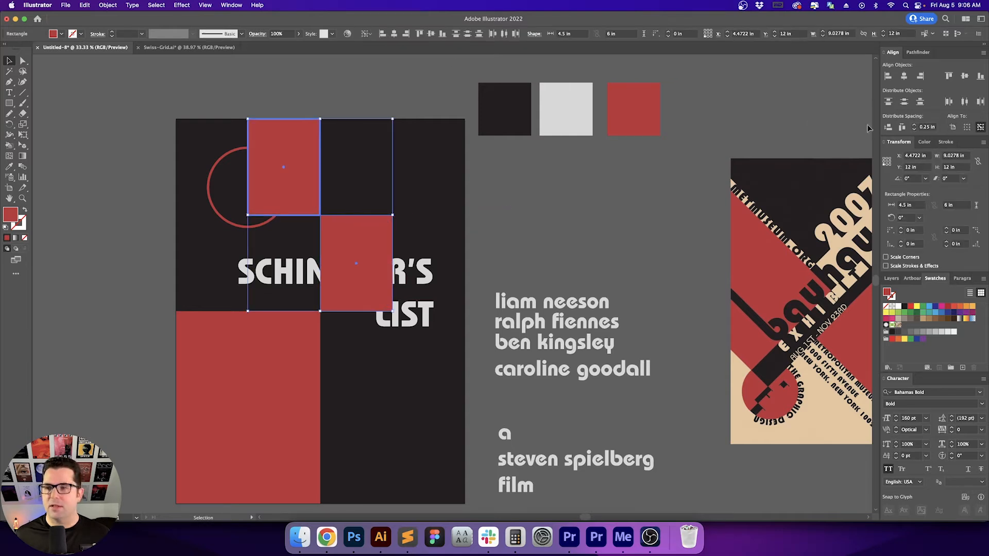
{"action": "left_click", "coordinate": [926, 126]}
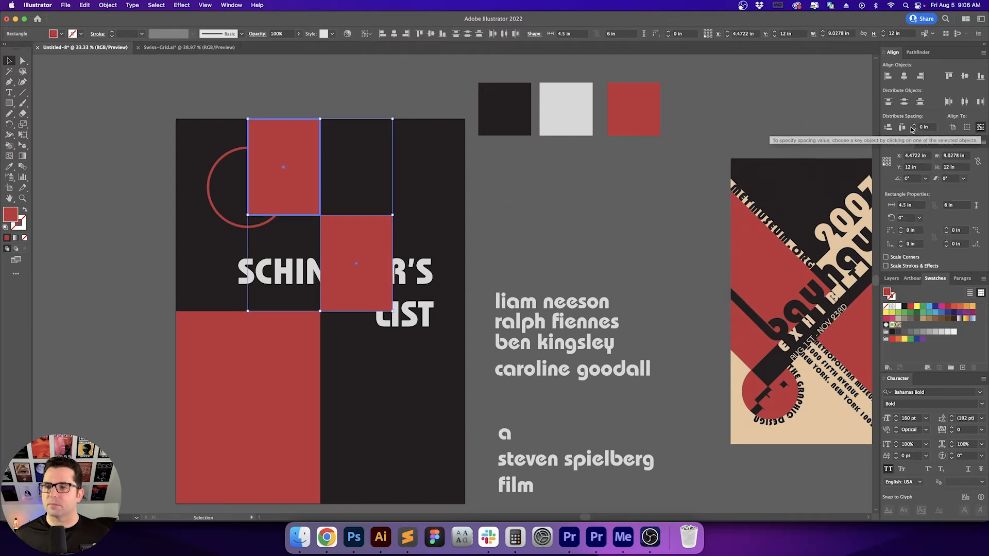
{"action": "left_click", "coordinate": [407, 209]}
Halve the new upper rectangle to 2.25 × 3 in, anchored at its lower-right corner, and deselect it.
{"action": "left_click", "coordinate": [283, 186]}
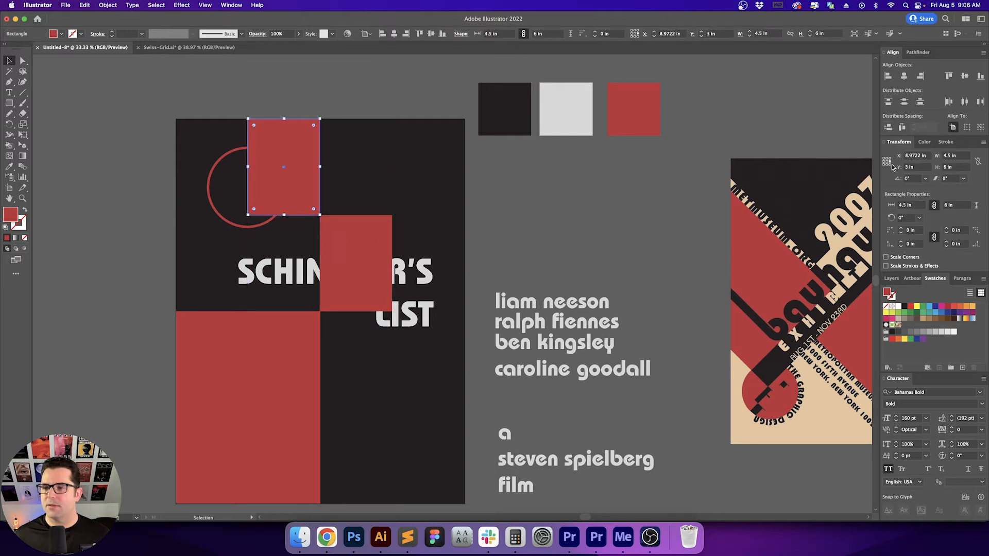
{"action": "type", "text": "/2"}
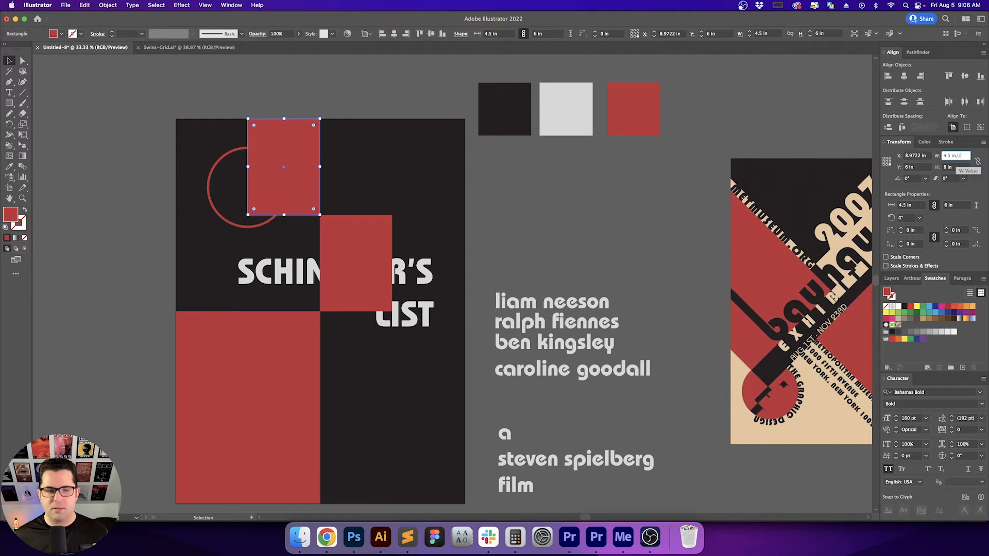
{"action": "key", "text": "Return"}
{"action": "left_click", "coordinate": [962, 169]}
{"action": "type", "text": "/2"}
{"action": "key", "text": "Return"}
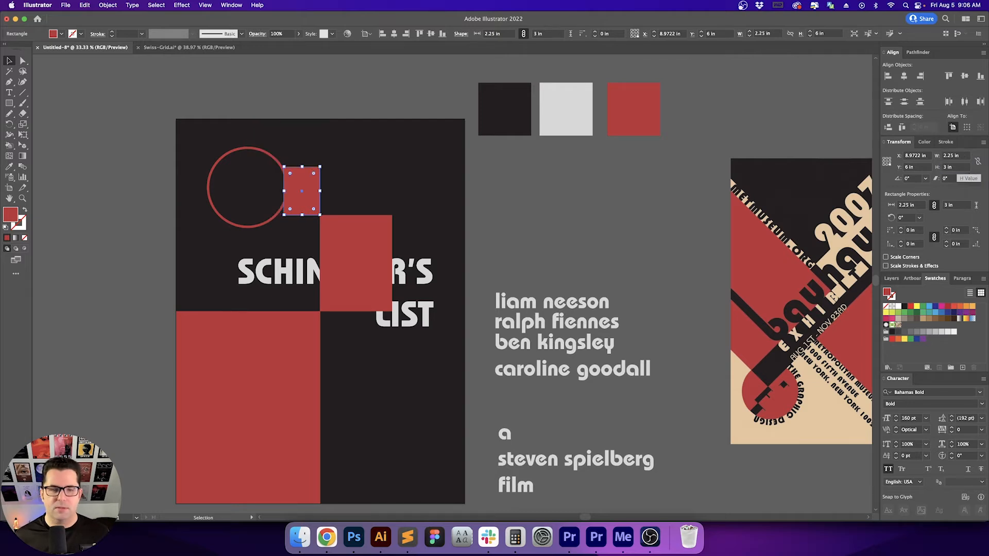
{"action": "left_click", "coordinate": [557, 226]}
{"action": "scroll", "coordinate": [530, 237], "scroll_direction": "left", "scroll_amount": 2}
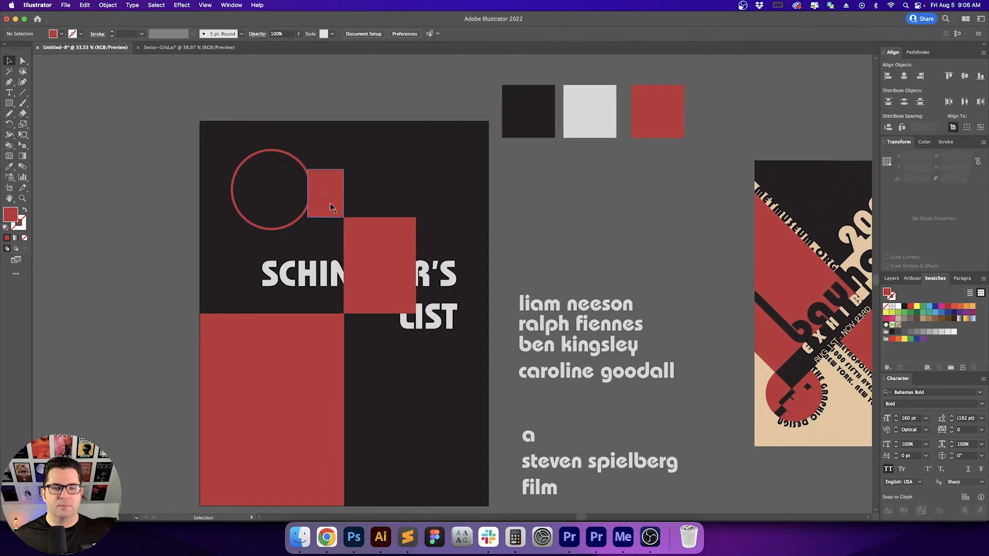
Shift the circle left over the poster's edge, and duplicate the 2.25 × 3 in rectangle diagonally up-left with no horizontal gap.
{"action": "left_click_drag", "start_coordinate": [301, 166], "coordinate": [263, 165]}
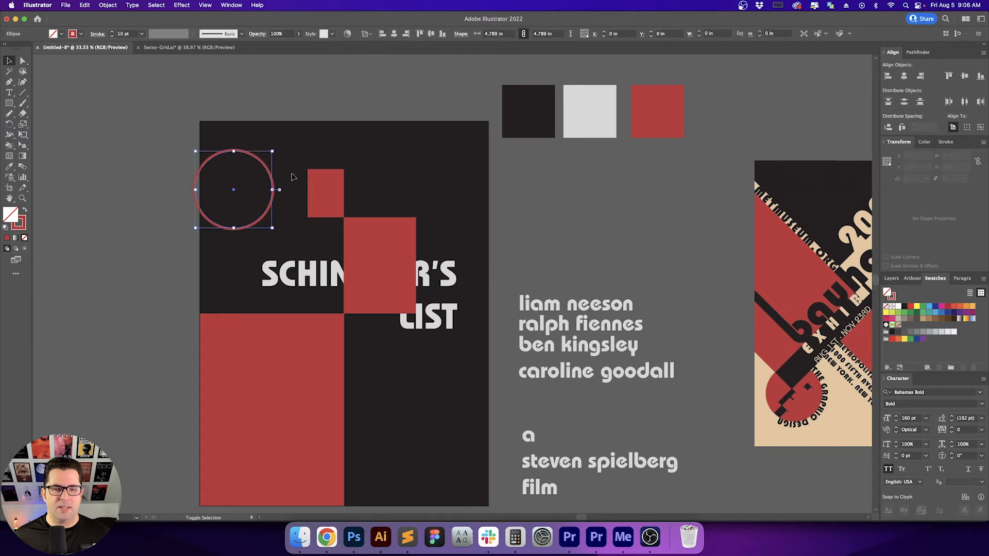
{"action": "left_click_drag", "start_coordinate": [321, 189], "coordinate": [287, 144]}
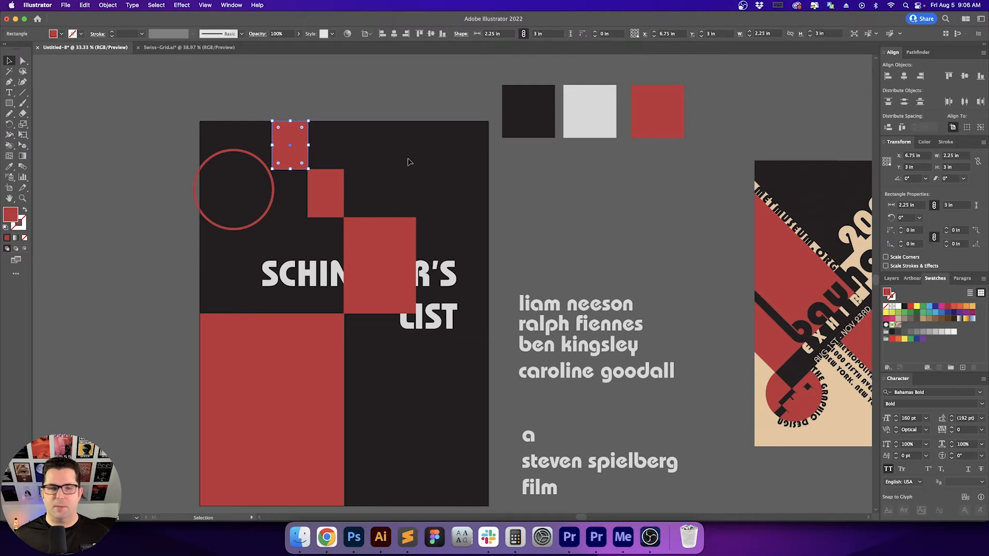
{"action": "left_click", "coordinate": [337, 191], "text": "shift"}
{"action": "left_click", "coordinate": [337, 191]}
{"action": "left_click", "coordinate": [889, 129]}
{"action": "left_click", "coordinate": [379, 190]}
{"action": "left_click", "coordinate": [329, 189]}
{"action": "left_click", "coordinate": [283, 149], "text": "shift"}
{"action": "key", "text": "super+g"}
{"action": "left_click", "coordinate": [359, 150]}
Halve the topmost rectangle to 1.125 × 1.5 in from its lower-right corner, and deselect it.
{"action": "left_click", "coordinate": [283, 153]}
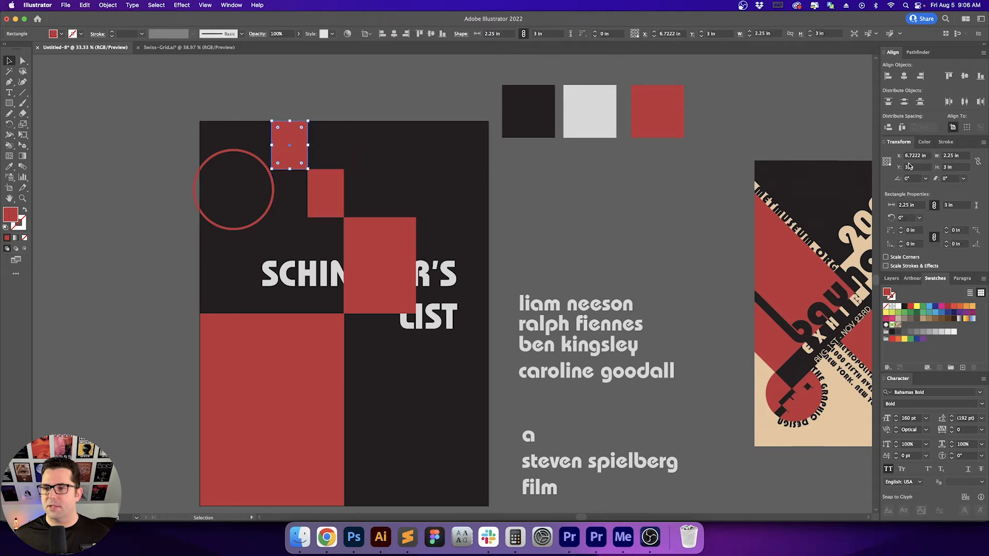
{"action": "left_click", "coordinate": [957, 155]}
{"action": "type", "text": "/2"}
{"action": "key", "text": "Return"}
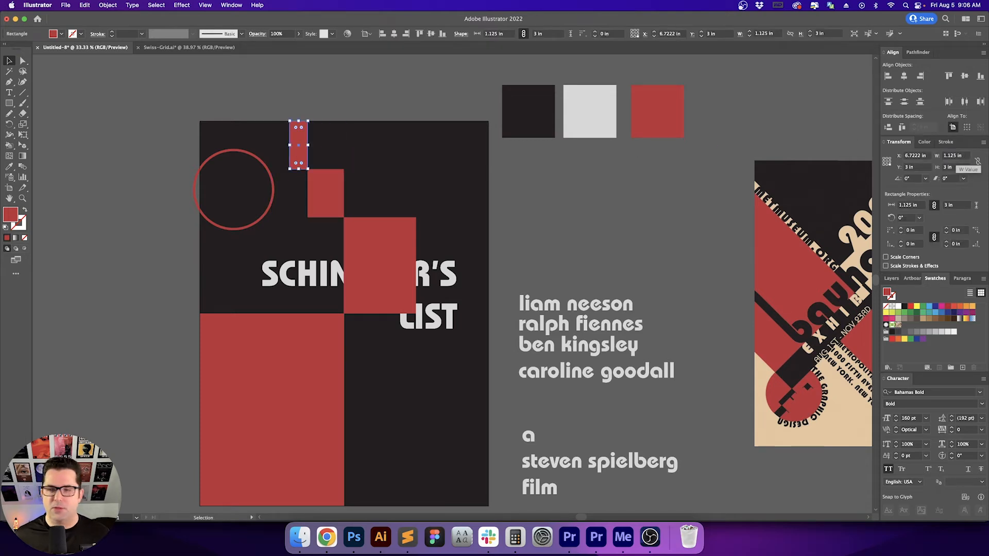
{"action": "left_click", "coordinate": [960, 168]}
{"action": "type", "text": "/2"}
{"action": "key", "text": "Return"}
{"action": "left_click", "coordinate": [549, 216]}
{"action": "left_click_drag", "start_coordinate": [482, 223], "coordinate": [489, 223]}
Duplicate the 1.125 × 1.5 in rectangle diagonally up-right and halve the copy to 0.5625 × 0.75 in from its lower-left corner.
{"action": "left_click_drag", "start_coordinate": [311, 162], "coordinate": [333, 141]}
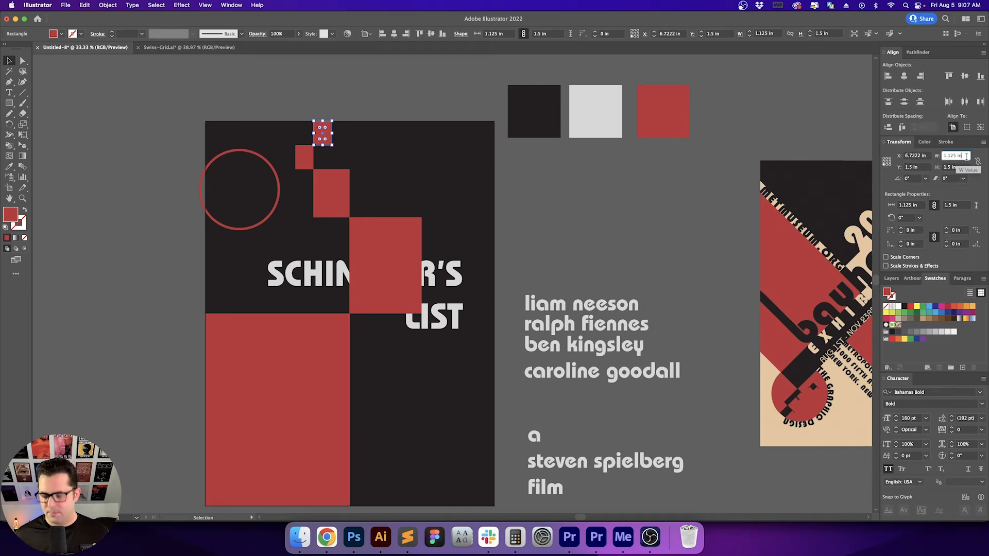
{"action": "type", "text": "/2"}
{"action": "key", "text": "Return"}
{"action": "type", "text": "2"}
{"action": "key", "text": "Return"}
{"action": "left_click", "coordinate": [448, 166]}
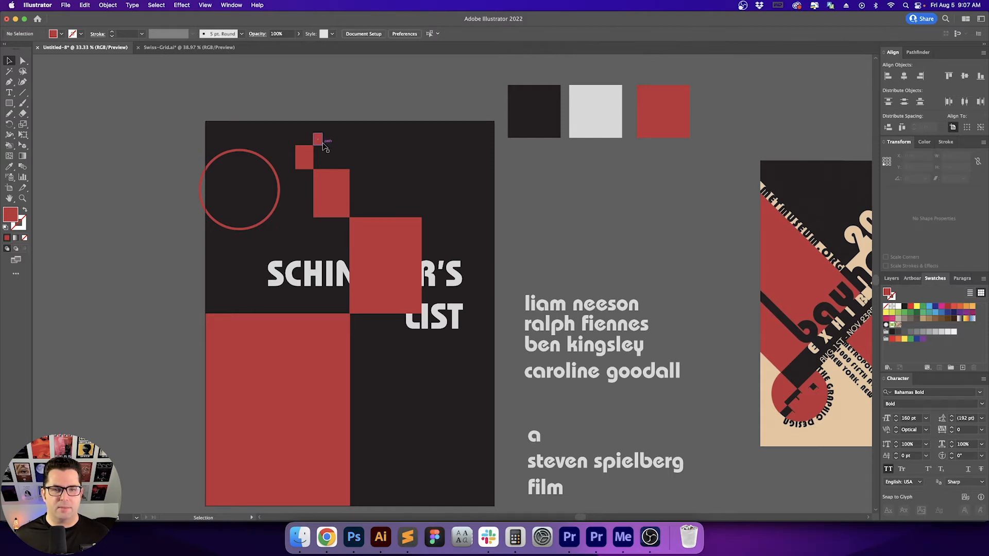
Duplicate the smallest red rectangle diagonally up-right to the poster's top edge, and deselect the copy.
{"action": "scroll", "coordinate": [320, 138], "scroll_direction": "up", "scroll_amount": 2}
{"action": "left_click_drag", "start_coordinate": [317, 142], "coordinate": [337, 121]}
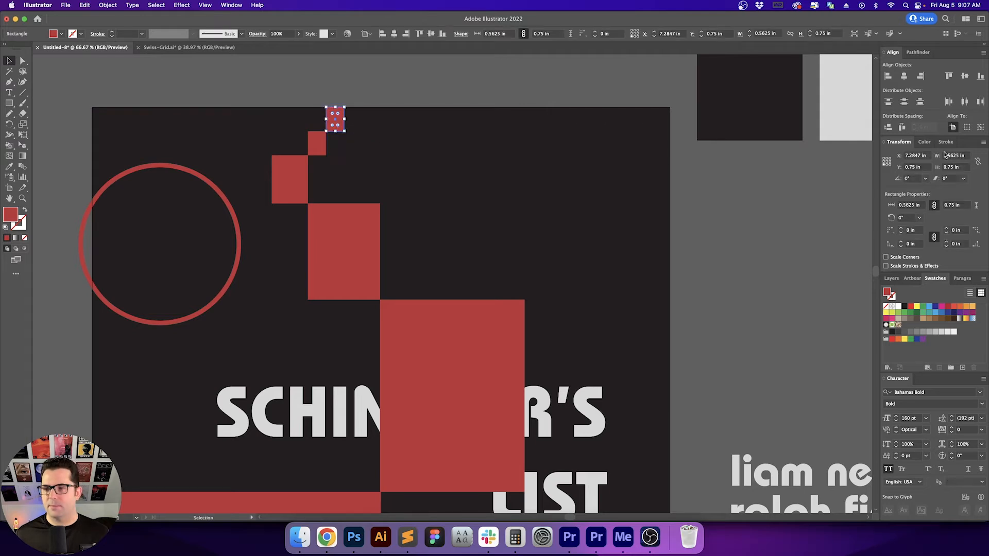
{"action": "left_click", "coordinate": [503, 205]}
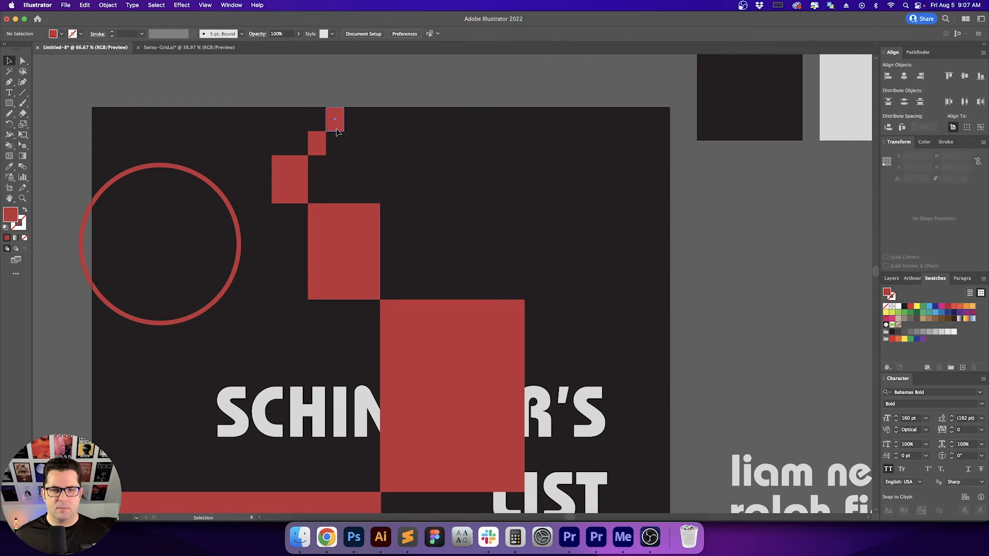
Move the red circle up and right inside the poster, to about X 1.56 in and Y 6 in.
{"action": "scroll", "coordinate": [464, 162], "scroll_direction": "down", "scroll_amount": 4}
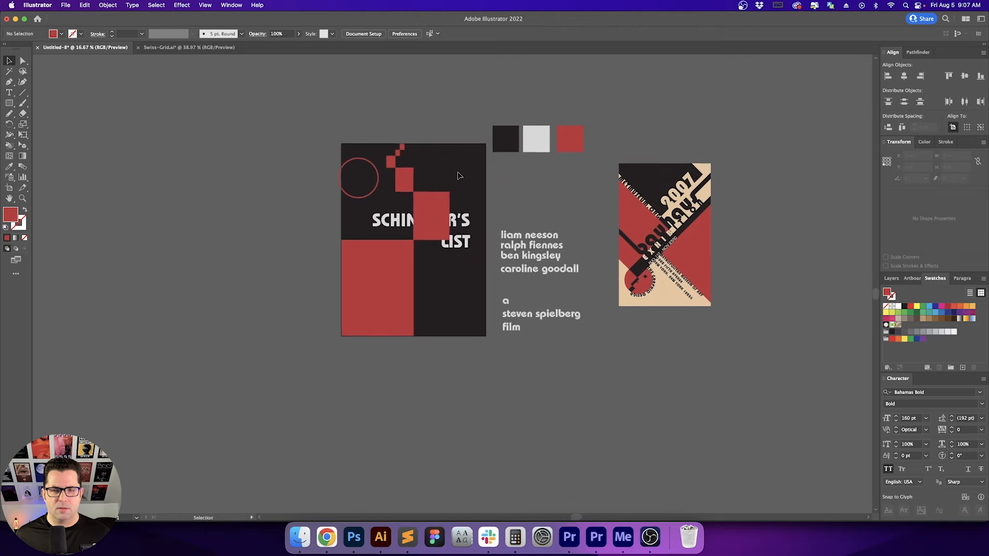
{"action": "key", "text": "super+minus"}
{"action": "key", "text": "super+0"}
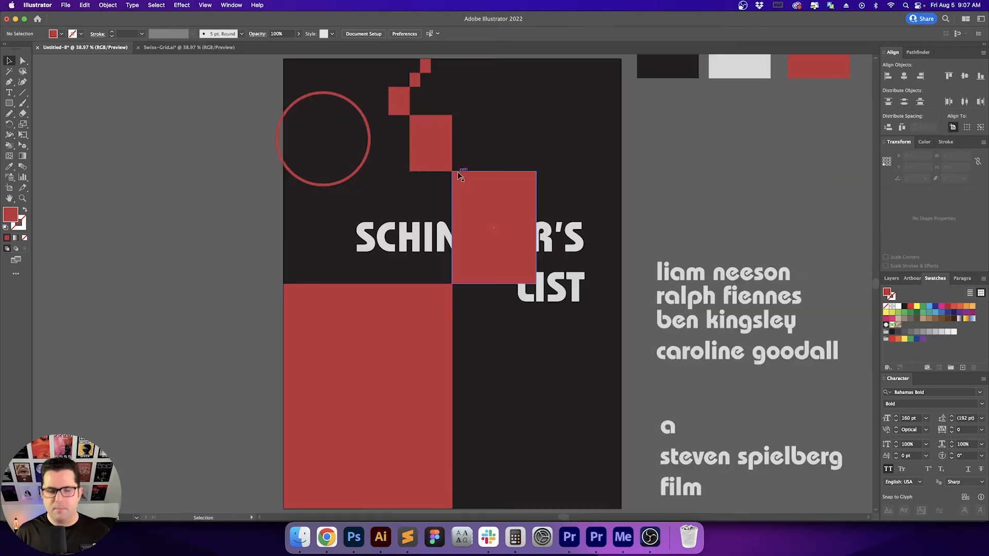
{"action": "left_click_drag", "start_coordinate": [367, 159], "coordinate": [401, 146]}
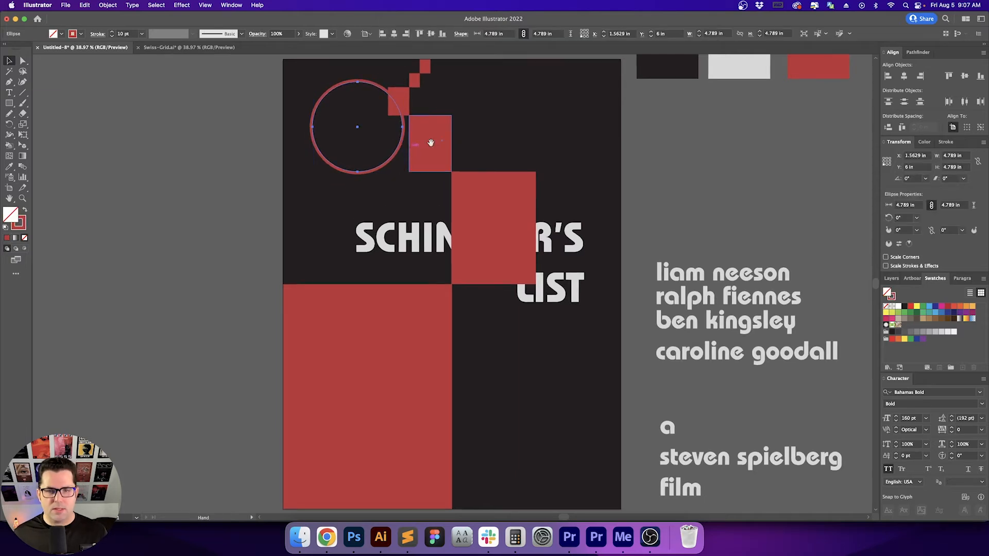
Try the light gray palette colour on the circle's outline, and undo the colour change.
{"action": "scroll", "coordinate": [412, 175], "scroll_direction": "up", "scroll_amount": 3}
{"action": "scroll", "coordinate": [412, 175], "scroll_direction": "right", "scroll_amount": 3}
{"action": "key", "text": "i"}
{"action": "key", "text": "x"}
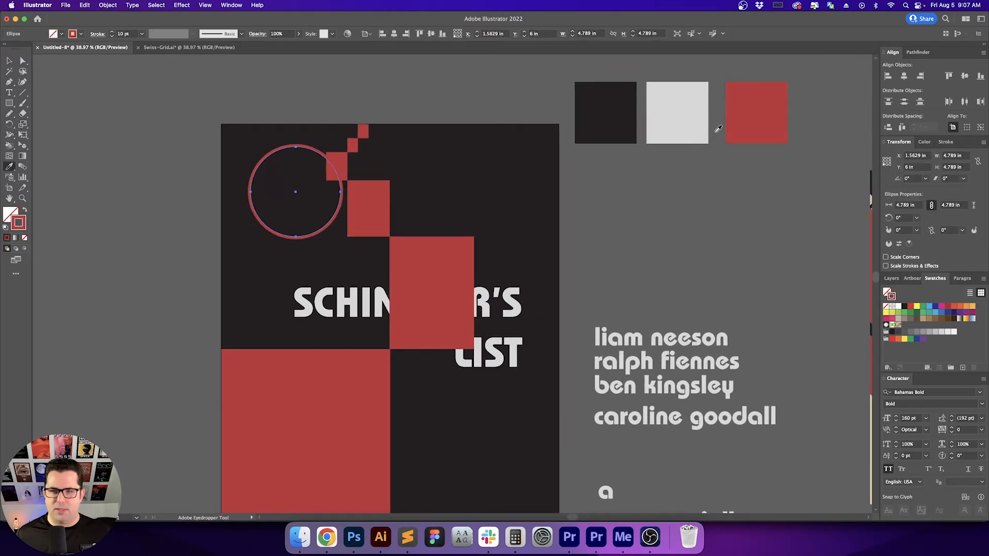
{"action": "left_click", "coordinate": [698, 125], "text": "shift"}
{"action": "key", "text": "v"}
{"action": "left_click", "coordinate": [646, 219]}
{"action": "key", "text": "super+z"}
Recolour the topmost, third and largest upper rectangles of the diagonal with the light gray palette colour, and deselect them.
{"action": "left_click", "coordinate": [364, 134]}
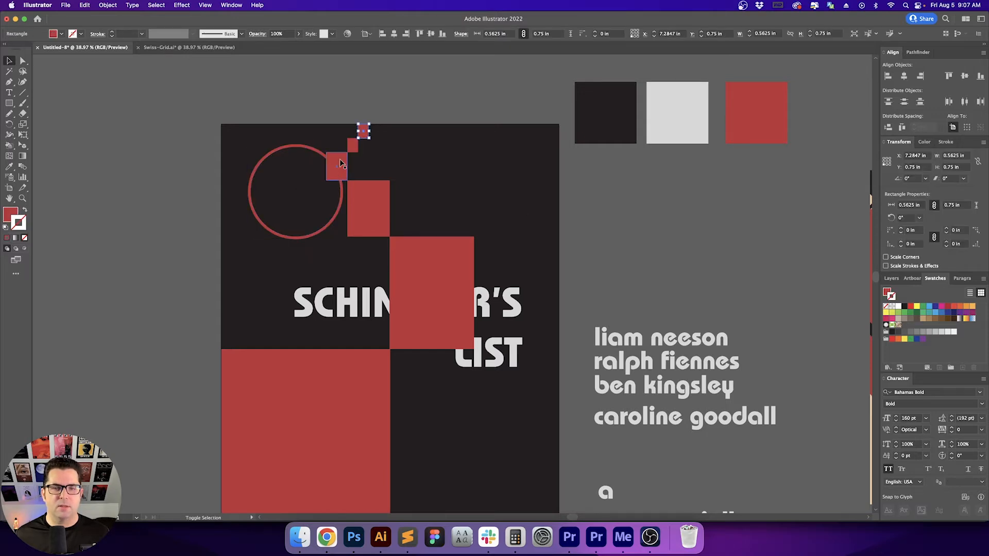
{"action": "left_click", "coordinate": [339, 164], "text": "shift"}
{"action": "left_click", "coordinate": [403, 263], "text": "shift"}
{"action": "key", "text": "i"}
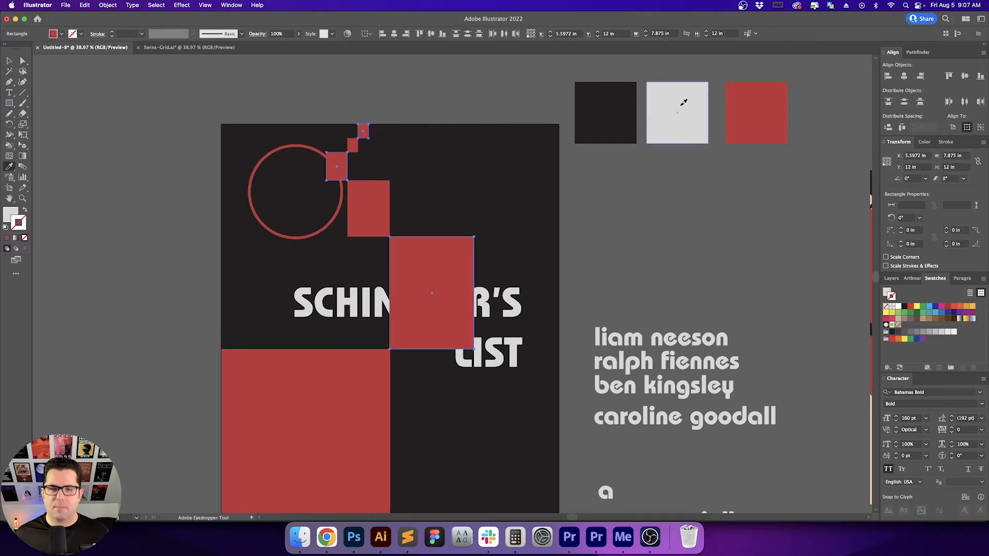
{"action": "left_click", "coordinate": [681, 105]}
{"action": "key", "text": "v"}
{"action": "left_click", "coordinate": [645, 226]}
Nudge the title slightly up and right, and swap the fill and stroke of the large light gray rectangle so it becomes an outline.
{"action": "key", "text": "space"}
{"action": "left_click_drag", "start_coordinate": [646, 241], "coordinate": [644, 192]}
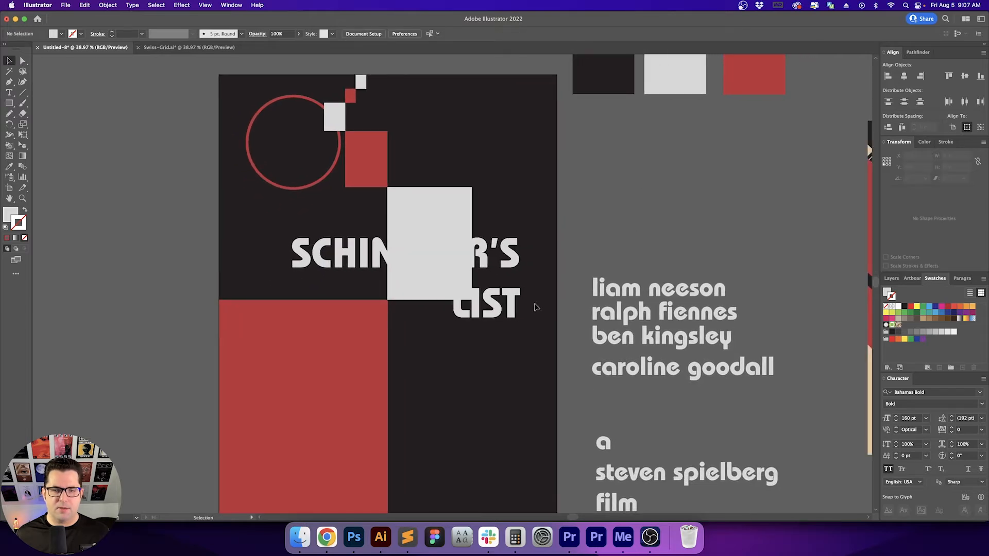
{"action": "scroll", "coordinate": [525, 273], "scroll_direction": "up", "scroll_amount": 1}
{"action": "mouse_move", "coordinate": [497, 260]}
{"action": "left_mouse_down"}
{"action": "mouse_move", "coordinate": [518, 325]}
{"action": "mouse_move", "coordinate": [515, 230]}
{"action": "mouse_move", "coordinate": [490, 236]}
{"action": "mouse_move", "coordinate": [501, 234]}
{"action": "mouse_move", "coordinate": [523, 262]}
{"action": "mouse_move", "coordinate": [516, 253]}
{"action": "left_mouse_up"}
{"action": "left_click", "coordinate": [419, 214]}
{"action": "key", "text": "shift+x"}
Position the title so the outlined rectangle's right edge falls between the E and R of SCHINDLER'S.
{"action": "left_click_drag", "start_coordinate": [516, 251], "coordinate": [514, 258]}
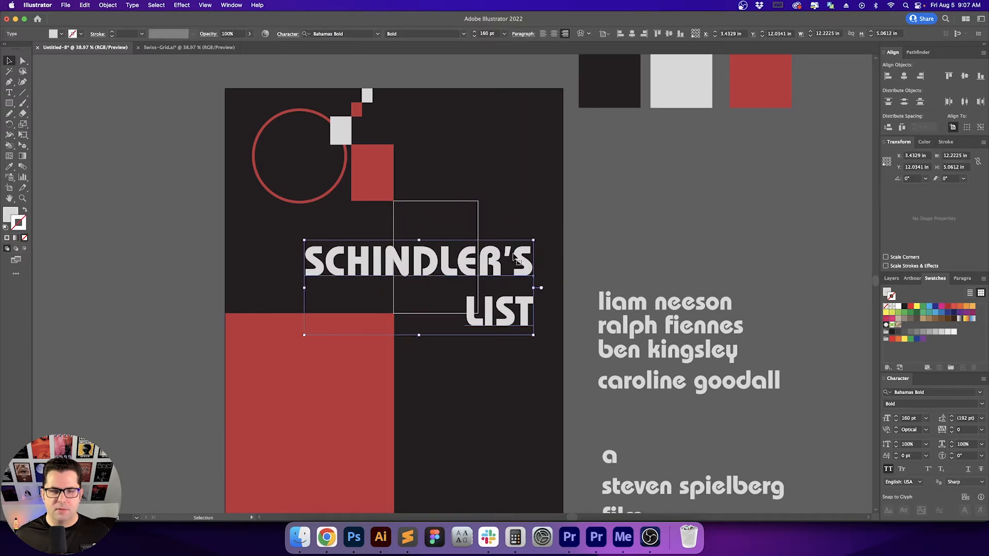
{"action": "left_click", "coordinate": [509, 223]}
{"action": "scroll", "coordinate": [484, 280], "scroll_direction": "up", "scroll_amount": 4}
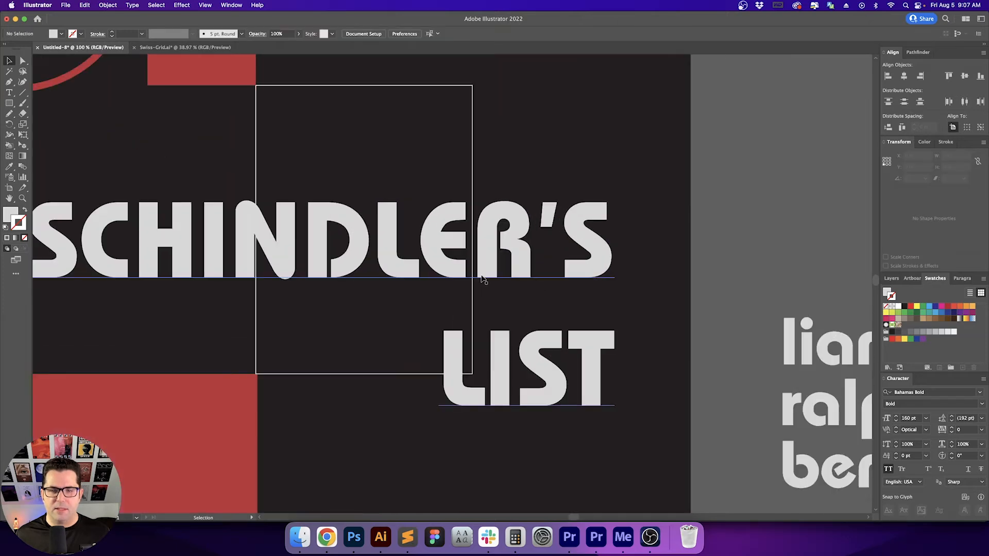
{"action": "scroll", "coordinate": [490, 234], "scroll_direction": "up", "scroll_amount": 2}
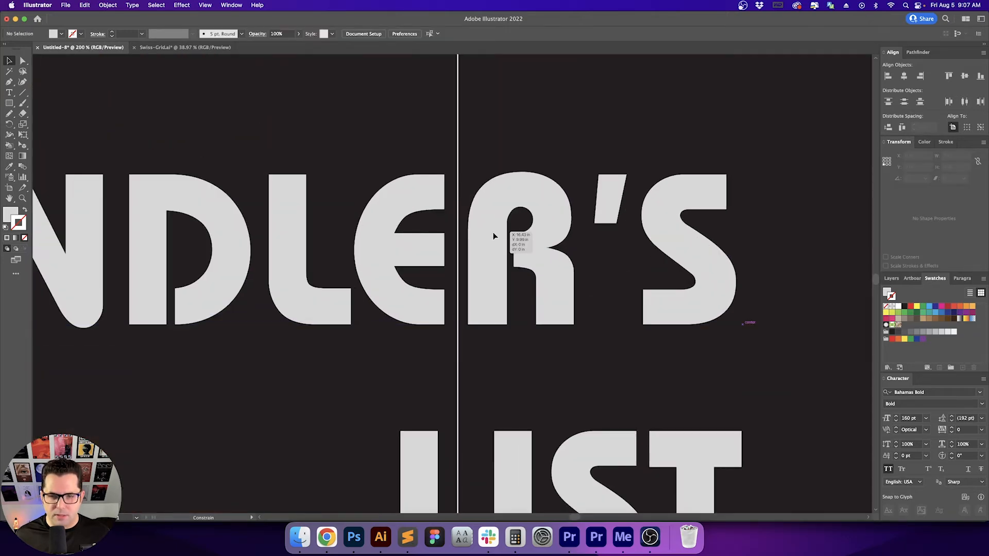
{"action": "left_click", "coordinate": [493, 232]}
Tighten the title's leading to 130 pt, and deselect the text.
{"action": "scroll", "coordinate": [493, 232], "scroll_direction": "down", "scroll_amount": 2}
{"action": "left_click_drag", "start_coordinate": [505, 280], "coordinate": [536, 244]}
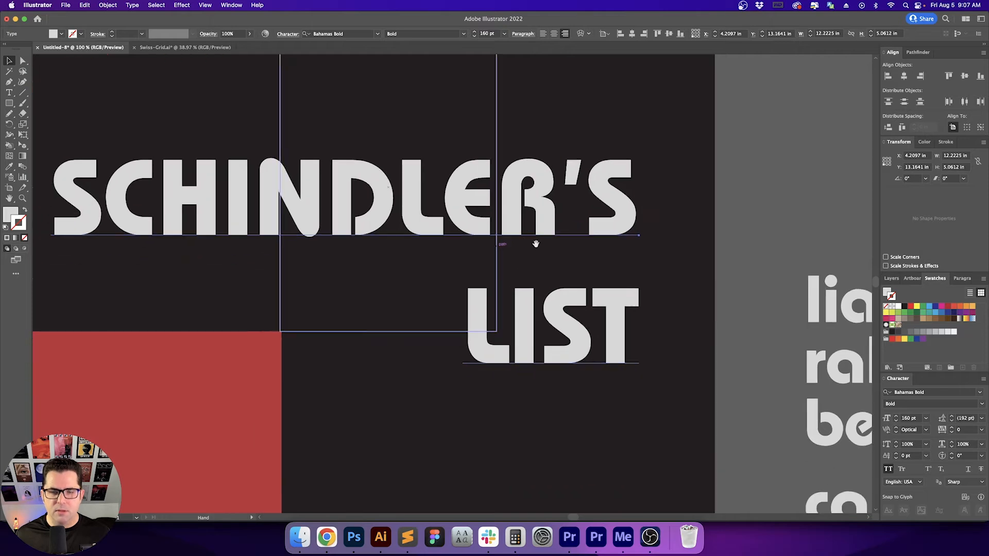
{"action": "left_click", "coordinate": [966, 418]}
{"action": "key", "text": "shift+Down"}
{"action": "key", "text": "shift+Down"}
{"action": "key", "text": "shift+Down"}
{"action": "key", "text": "shift+Down"}
{"action": "key", "text": "shift+Down"}
{"action": "key", "text": "shift+Down"}
{"action": "key", "text": "shift+Down"}
{"action": "key", "text": "shift+Down"}
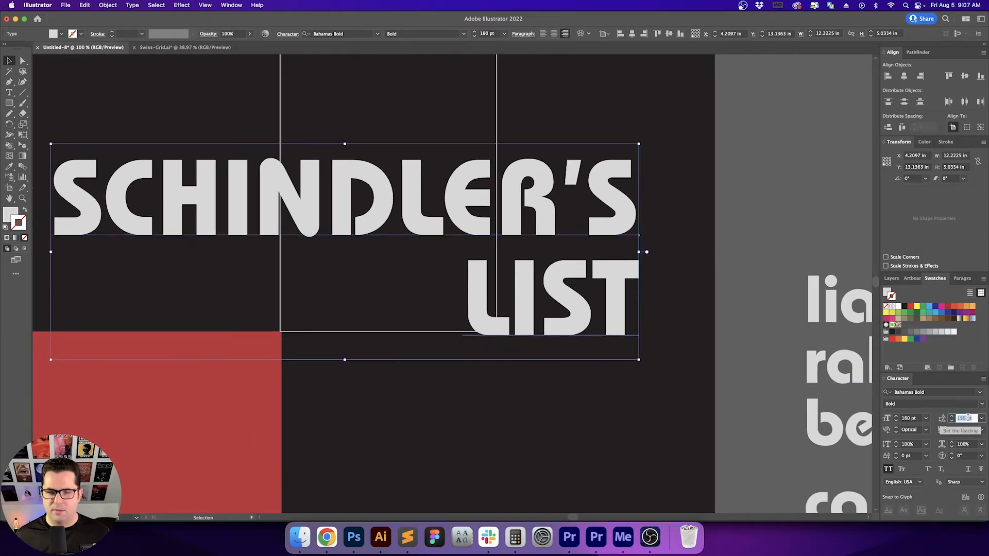
{"action": "key", "text": "shift+Up"}
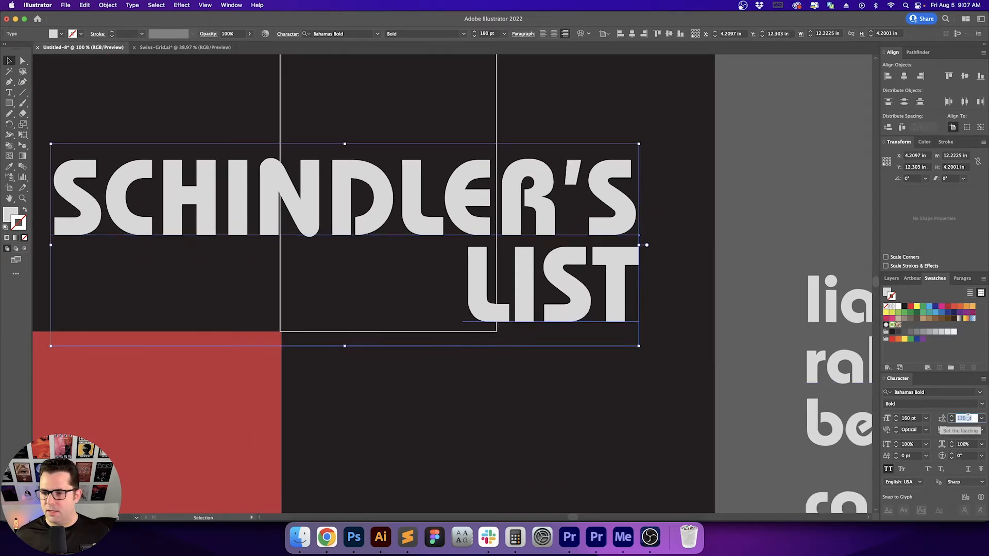
{"action": "key", "text": "shift+Up"}
{"action": "key", "text": "shift+Down"}
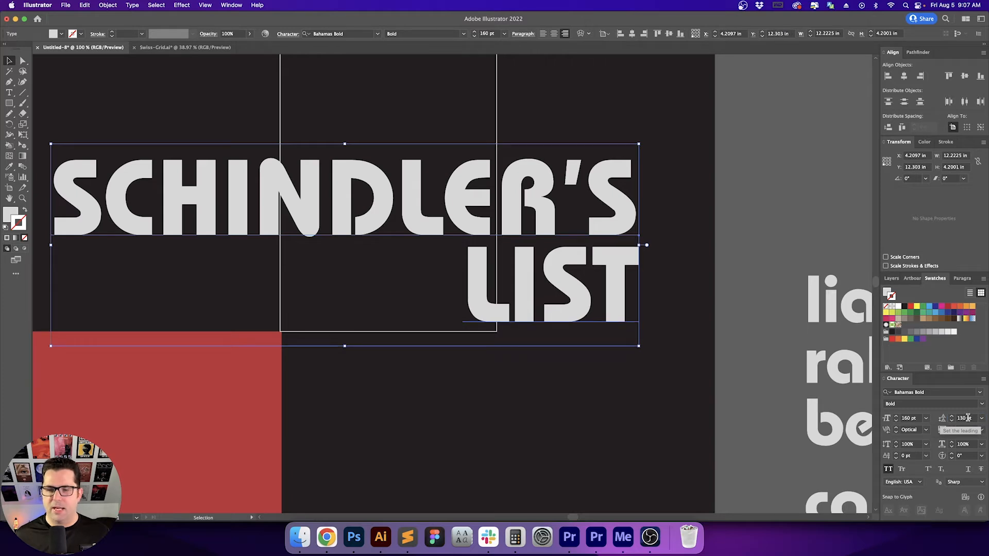
{"action": "left_click", "coordinate": [763, 273]}
Move the title left so the right edge of LIST meets the column guide, and hide the guides.
{"action": "key", "text": "super+minus"}
{"action": "scroll", "coordinate": [746, 298], "scroll_direction": "up", "scroll_amount": 3}
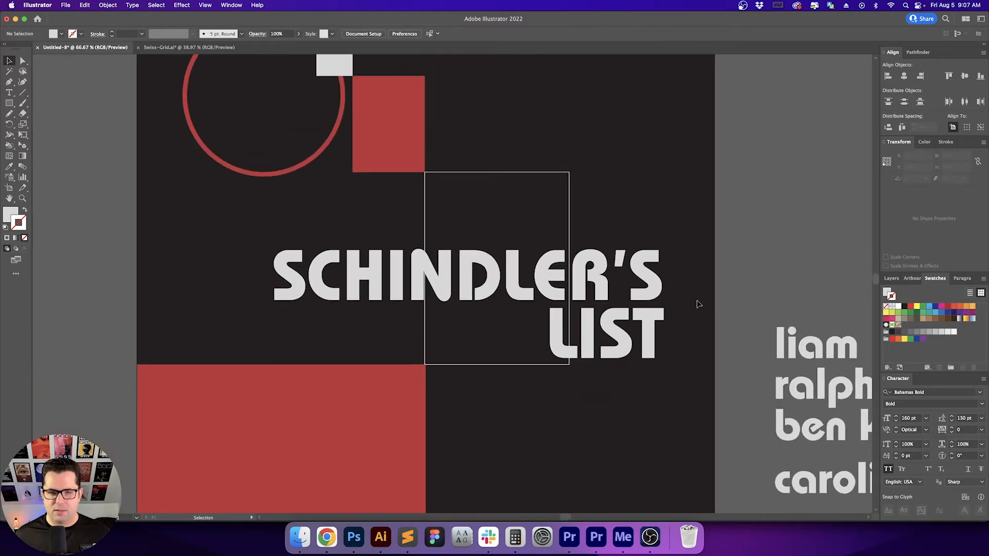
{"action": "scroll", "coordinate": [694, 314], "scroll_direction": "up", "scroll_amount": 2}
{"action": "scroll", "coordinate": [613, 307], "scroll_direction": "up", "scroll_amount": 3}
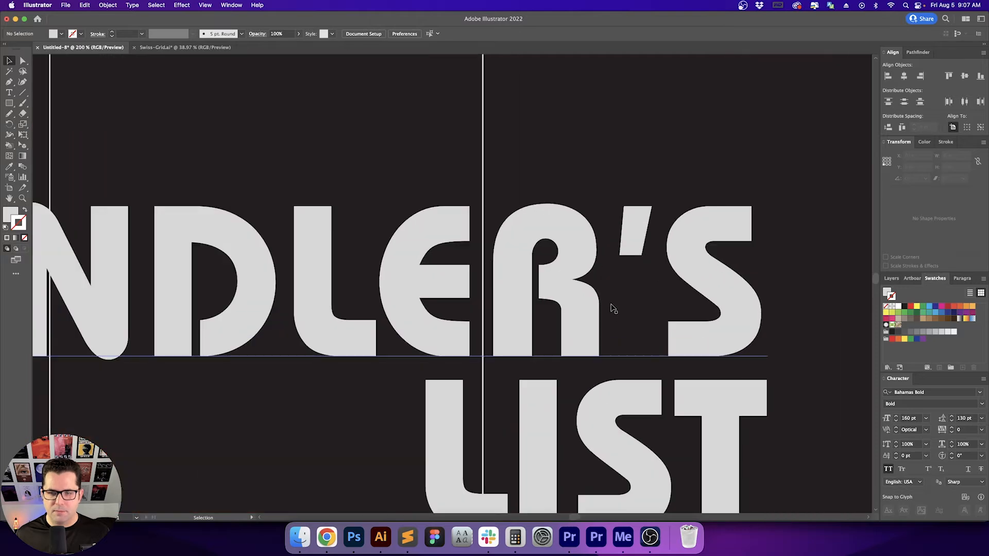
{"action": "left_click_drag", "start_coordinate": [620, 313], "coordinate": [599, 273]}
{"action": "scroll", "coordinate": [753, 283], "scroll_direction": "down", "scroll_amount": 3}
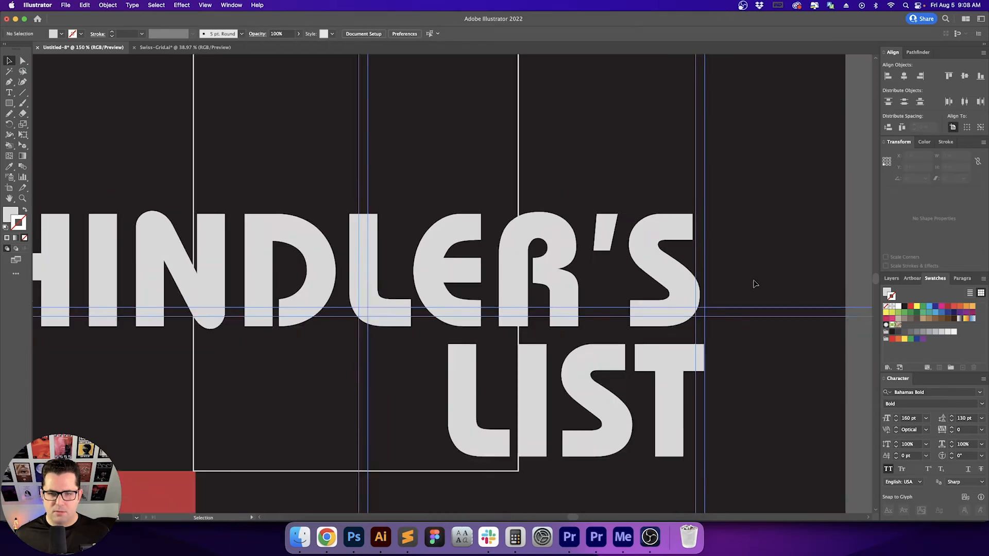
{"action": "key", "text": "super+semicolon"}
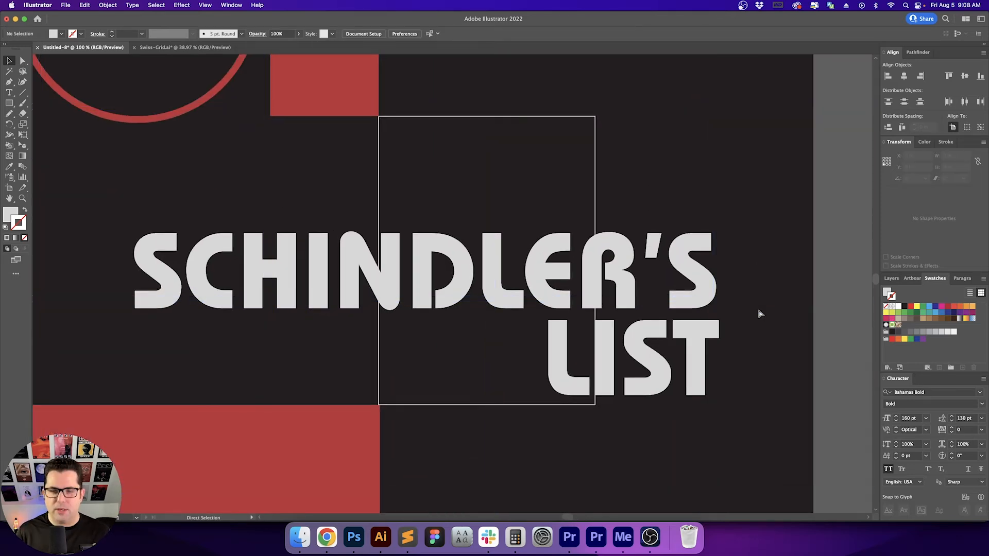
Enter the title text and tighten the kerning between the apostrophe and final S of SCHINDLER'S.
{"action": "scroll", "coordinate": [758, 311], "scroll_direction": "down", "scroll_amount": 1}
{"action": "left_click_drag", "start_coordinate": [624, 327], "coordinate": [651, 304]}
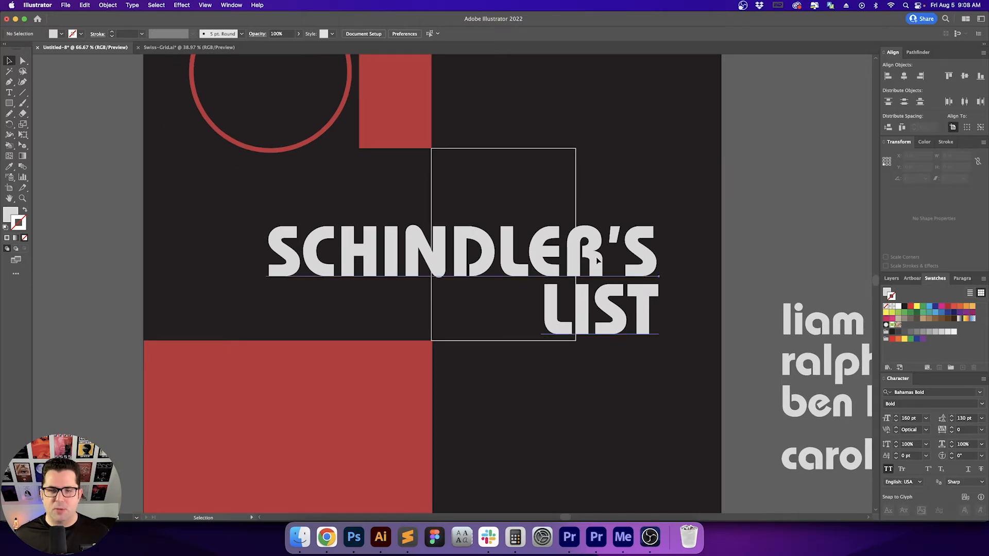
{"action": "double_click", "coordinate": [597, 261]}
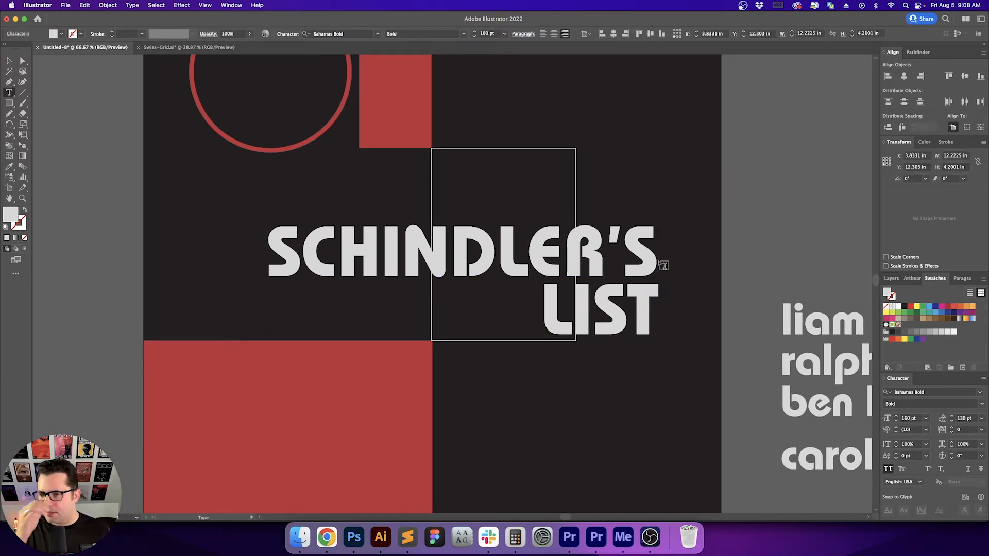
{"action": "key", "text": "Right"}
{"action": "key", "text": "Right"}
{"action": "left_click", "coordinate": [911, 429]}
{"action": "key", "text": "shift+Down"}
{"action": "key", "text": "shift+Down"}
{"action": "key", "text": "shift+Down"}
{"action": "key", "text": "shift+Down"}
{"action": "key", "text": "shift+Down"}
{"action": "key", "text": "Return"}
Tighten the kerning between the R and the apostrophe of SCHINDLER'S.
{"action": "key", "text": "Left"}
{"action": "left_click", "coordinate": [911, 429]}
{"action": "key", "text": "shift+Down"}
{"action": "key", "text": "shift+Down"}
{"action": "key", "text": "shift+Down"}
{"action": "key", "text": "shift+Down"}
{"action": "key", "text": "shift+Down"}
{"action": "key", "text": "shift+Down"}
{"action": "key", "text": "shift+Down"}
{"action": "key", "text": "shift+Down"}
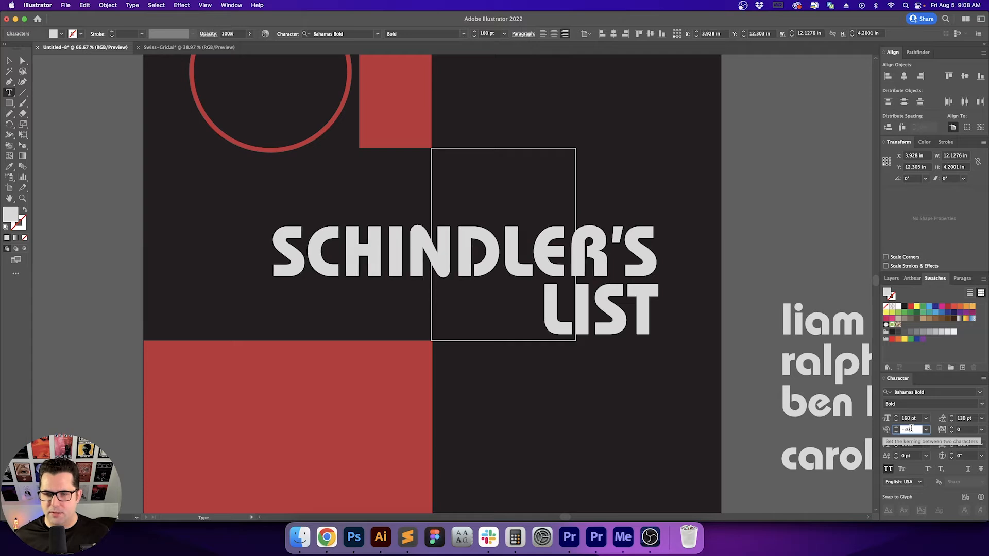
{"action": "key", "text": "shift+Up"}
{"action": "key", "text": "shift+Up"}
{"action": "key", "text": "Return"}
Adjust the kerning between the E and R of SCHINDLER'S to close up their gap.
{"action": "left_click", "coordinate": [911, 429]}
{"action": "key", "text": "shift+Down"}
{"action": "key", "text": "shift+Down"}
{"action": "key", "text": "shift+Down"}
{"action": "key", "text": "shift+Down"}
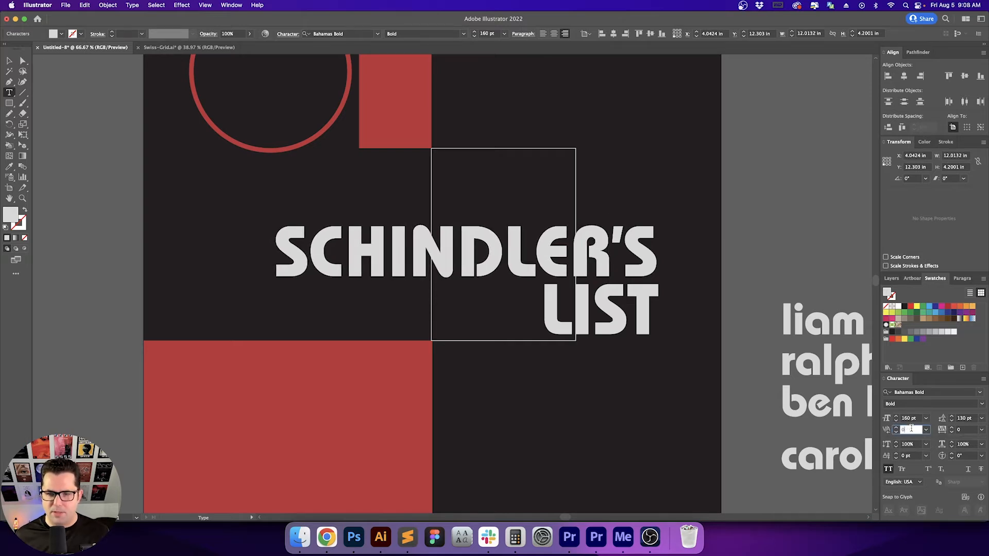
{"action": "key", "text": "Return"}
{"action": "left_click", "coordinate": [911, 429]}
{"action": "key", "text": "shift+Up"}
{"action": "key", "text": "shift+Up"}
{"action": "key", "text": "Return"}
Tighten the kerning between the L and E of SCHINDLER'S.
{"action": "key", "text": "Left"}
{"action": "left_click", "coordinate": [911, 429]}
{"action": "key", "text": "shift+Down"}
{"action": "key", "text": "shift+Down"}
{"action": "key", "text": "shift+Down"}
{"action": "key", "text": "shift+Up"}
{"action": "key", "text": "Return"}
Tighten the kerning between the D and L of SCHINDLER'S.
{"action": "key", "text": "Left"}
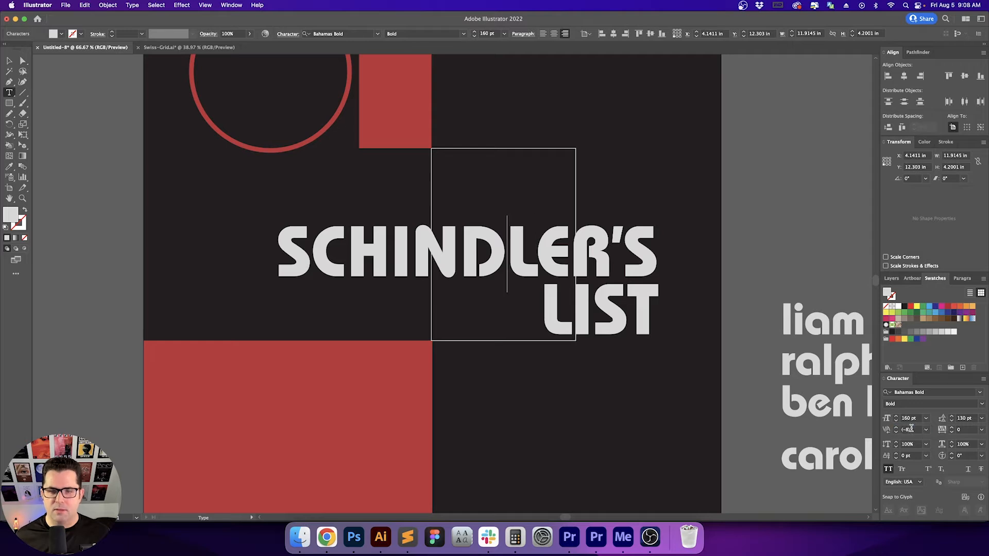
{"action": "left_click", "coordinate": [911, 428]}
{"action": "key", "text": "shift+Down"}
{"action": "key", "text": "shift+Down"}
{"action": "key", "text": "shift+Down"}
{"action": "key", "text": "shift+Down"}
{"action": "key", "text": "Return"}
Tighten the kerning between the N and D of SCHINDLER'S to -10.
{"action": "left_click", "coordinate": [911, 429]}
{"action": "key", "text": "shift+Down"}
{"action": "key", "text": "shift+Down"}
{"action": "key", "text": "shift+Down"}
{"action": "key", "text": "shift+Down"}
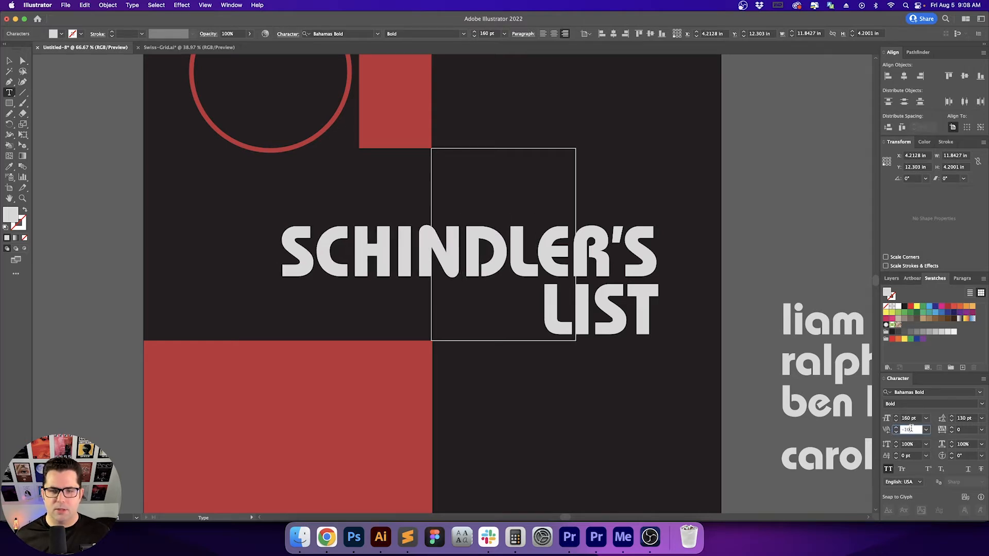
{"action": "key", "text": "Return"}
Tighten the kerning between the I and N of SCHINDLER'S.
{"action": "key", "text": "Left"}
{"action": "left_click", "coordinate": [911, 429]}
{"action": "key", "text": "shift+Down"}
{"action": "key", "text": "shift+Down"}
{"action": "key", "text": "shift+Down"}
{"action": "key", "text": "shift+Down"}
{"action": "key", "text": "shift+Up"}
{"action": "key", "text": "shift+Down"}
{"action": "key", "text": "Return"}
Tighten the kerning between the H and I of SCHINDLER'S.
{"action": "key", "text": "Left"}
{"action": "left_click", "coordinate": [911, 429]}
{"action": "key", "text": "shift+Down"}
{"action": "key", "text": "shift+Down"}
{"action": "key", "text": "shift+Down"}
{"action": "key", "text": "shift+Down"}
{"action": "key", "text": "shift+Down"}
{"action": "key", "text": "shift+Up"}
{"action": "key", "text": "Return"}
Tighten the kerning between the C and H of SCHINDLER'S.
{"action": "left_click", "coordinate": [911, 428]}
{"action": "key", "text": "shift+Down"}
{"action": "key", "text": "shift+Down"}
{"action": "key", "text": "shift+Down"}
{"action": "key", "text": "Return"}
Tighten the kerning between the first S and the C of SCHINDLER'S.
{"action": "key", "text": "Left"}
{"action": "left_click", "coordinate": [911, 429]}
{"action": "key", "text": "shift+Down"}
{"action": "key", "text": "shift+Down"}
{"action": "key", "text": "shift+Down"}
{"action": "key", "text": "shift+Down"}
{"action": "key", "text": "shift+Up"}
{"action": "key", "text": "Return"}
Move the text cursor to the title's second line and set the kerning at the cursor to -20.
{"action": "key", "text": "Down"}
{"action": "key", "text": "Left"}
{"action": "left_click", "coordinate": [911, 428]}
{"action": "key", "text": "shift+Up"}
{"action": "key", "text": "Return"}
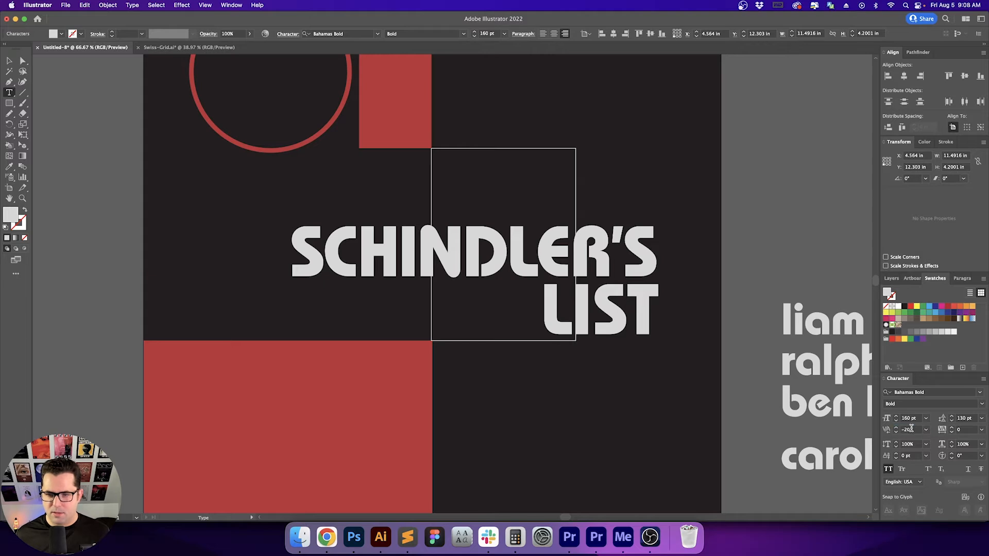
Place the text cursor between the I and S of LIST and set the kerning there to 40.
{"action": "key", "text": "Down"}
{"action": "key", "text": "Left"}
{"action": "left_click", "coordinate": [915, 428]}
{"action": "type", "text": "10"}
{"action": "key", "text": "Return"}
{"action": "type", "text": "50"}
{"action": "key", "text": "Return"}
{"action": "type", "text": "40"}
{"action": "key", "text": "Return"}
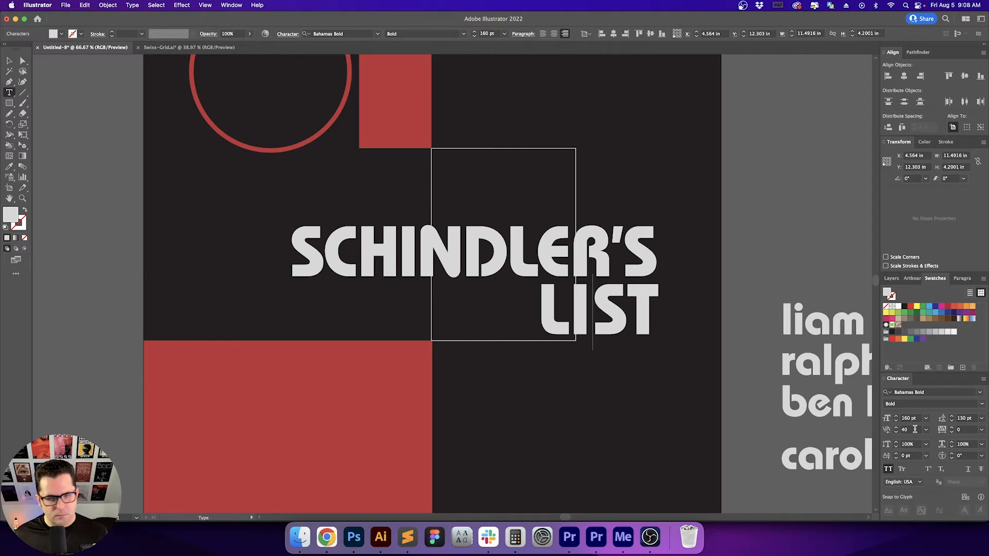
Tighten the kerning between the I and S of LIST to 16.
{"action": "left_click", "coordinate": [915, 429]}
{"action": "key", "text": "Down"}
{"action": "key", "text": "Down"}
{"action": "key", "text": "Down"}
{"action": "key", "text": "Down"}
{"action": "key", "text": "Down"}
{"action": "key", "text": "Down"}
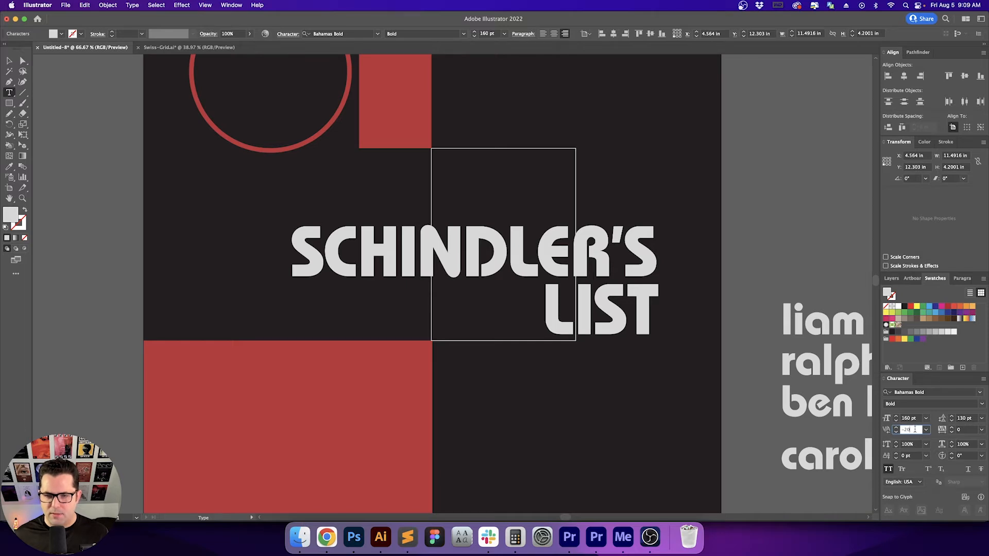
{"action": "key", "text": "super+equal"}
{"action": "key", "text": "super+equal"}
{"action": "key", "text": "super+equal"}
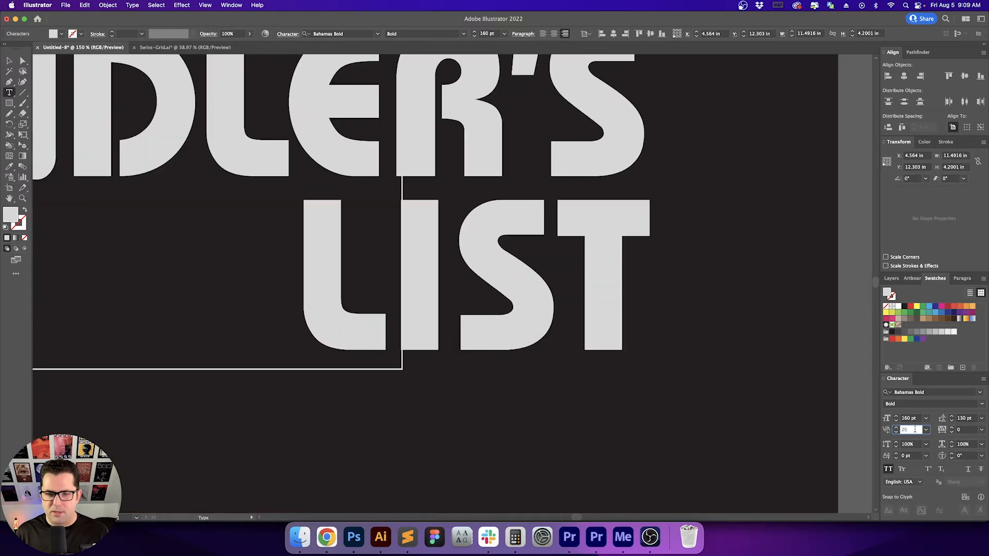
{"action": "key", "text": "Down"}
{"action": "key", "text": "Down"}
{"action": "key", "text": "Down"}
{"action": "key", "text": "Down"}
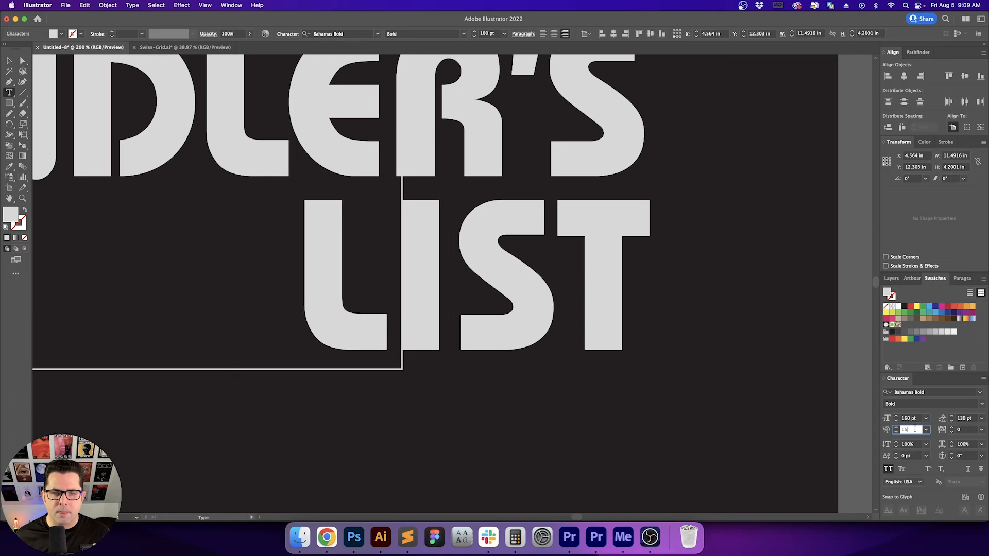
{"action": "type", "text": "10"}
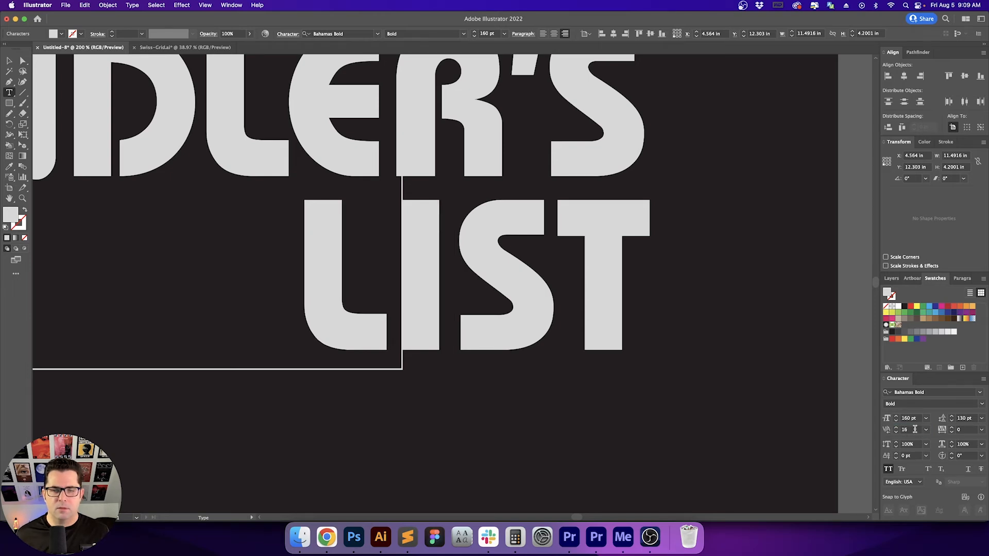
Set the kerning between the L and I of LIST to 20 and finish editing the title text.
{"action": "double_click", "coordinate": [914, 429]}
{"action": "type", "text": "20"}
{"action": "key", "text": "Return"}
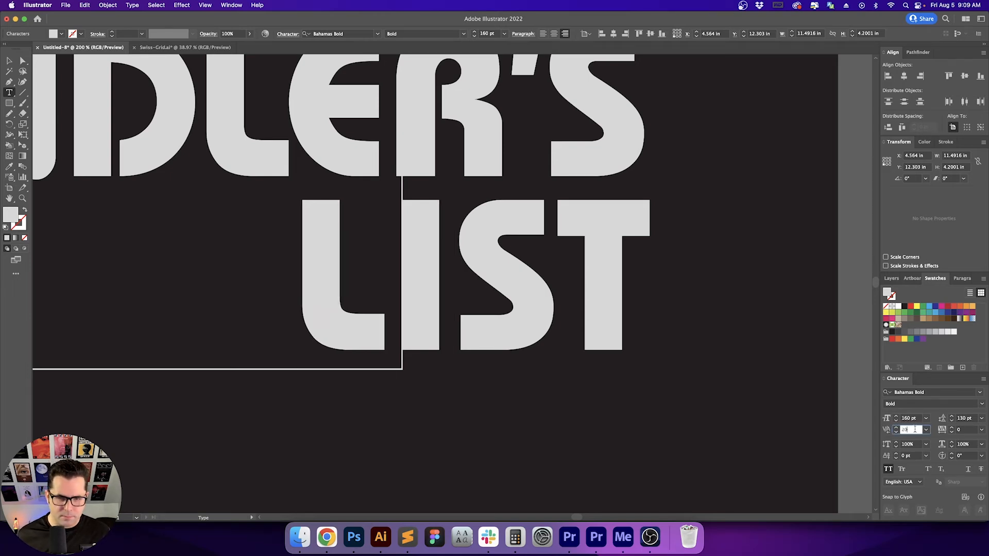
{"action": "key", "text": "super+0"}
{"action": "key", "text": "Escape"}
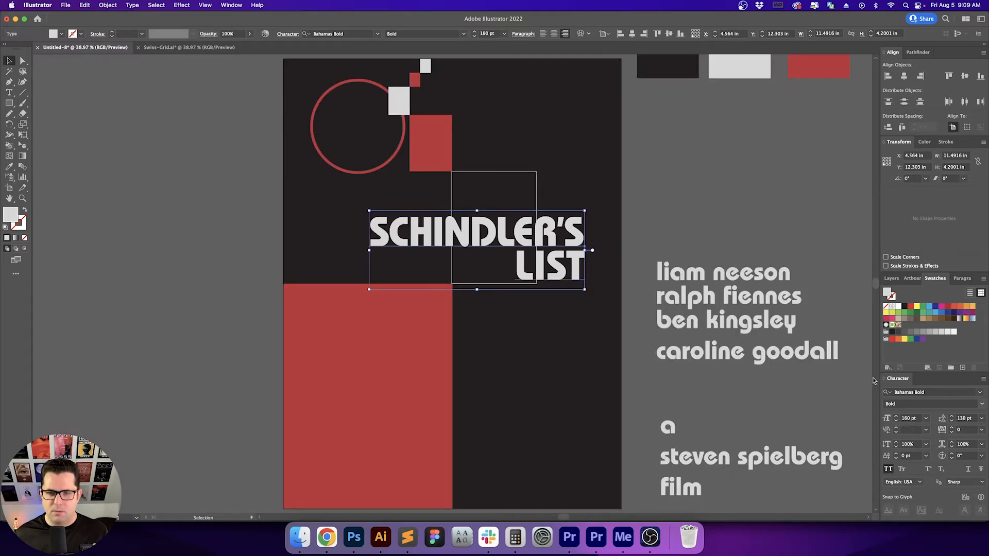
Move the red outlined circle to the poster's upper right, above the title.
{"action": "left_click", "coordinate": [662, 205]}
{"action": "left_click_drag", "start_coordinate": [696, 217], "coordinate": [704, 237]}
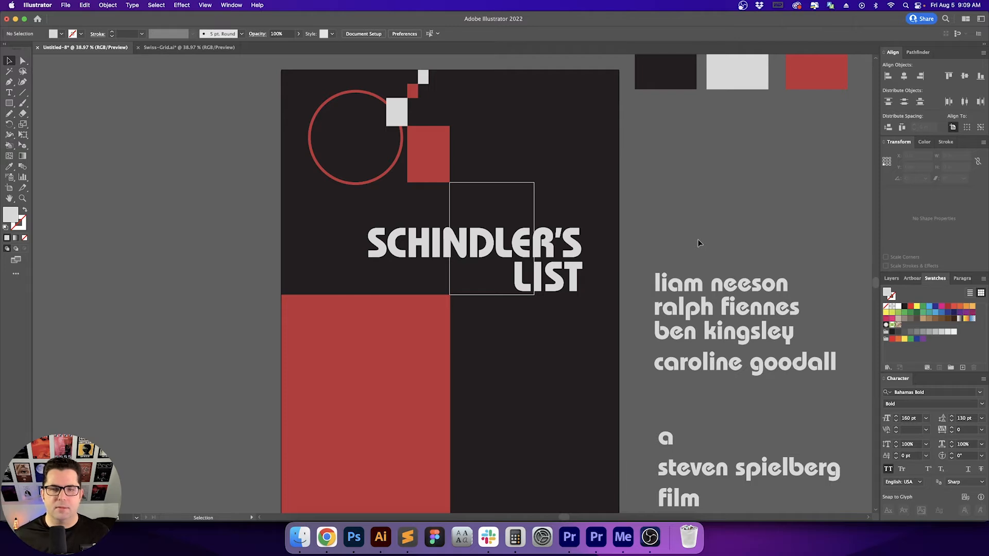
{"action": "left_click_drag", "start_coordinate": [388, 179], "coordinate": [566, 195]}
{"action": "left_click", "coordinate": [628, 144]}
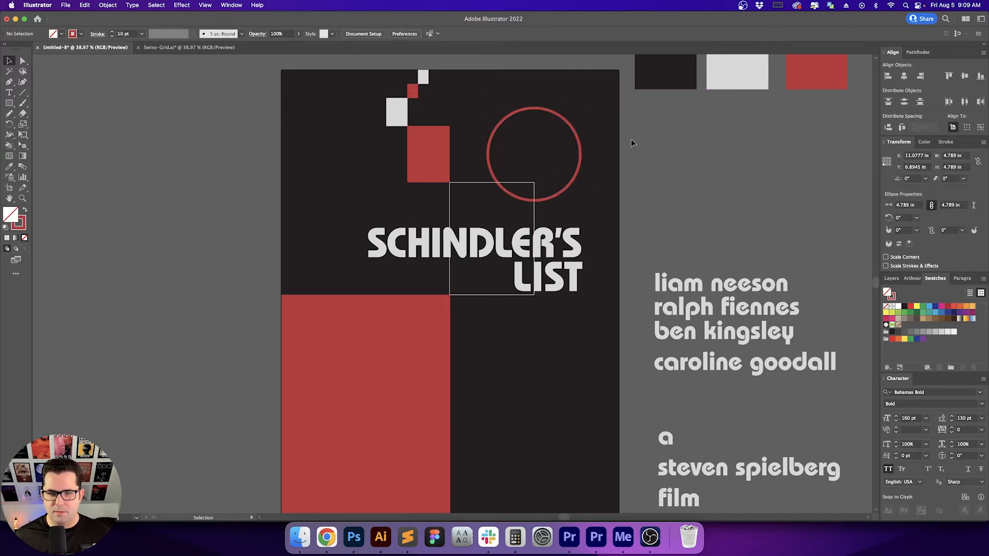
Align the red circle to the artboard's top and right edges and show the guides.
{"action": "scroll", "coordinate": [590, 150], "scroll_direction": "up", "scroll_amount": 2}
{"action": "left_click_drag", "start_coordinate": [493, 80], "coordinate": [499, 135]}
{"action": "left_click", "coordinate": [406, 33]}
{"action": "left_click", "coordinate": [420, 34]}
{"action": "key", "text": "super+semicolon"}
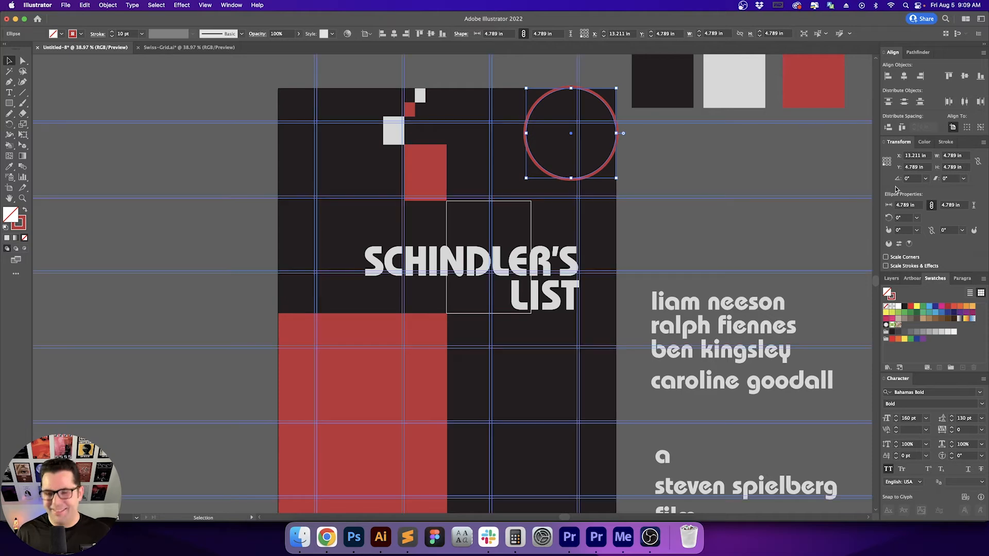
Move the red circle inward until its outer stroke edge meets the top and right margin guides, and hide the guides.
{"action": "scroll", "coordinate": [645, 110], "scroll_direction": "up", "scroll_amount": 5}
{"action": "scroll", "coordinate": [620, 138], "scroll_direction": "left", "scroll_amount": 3}
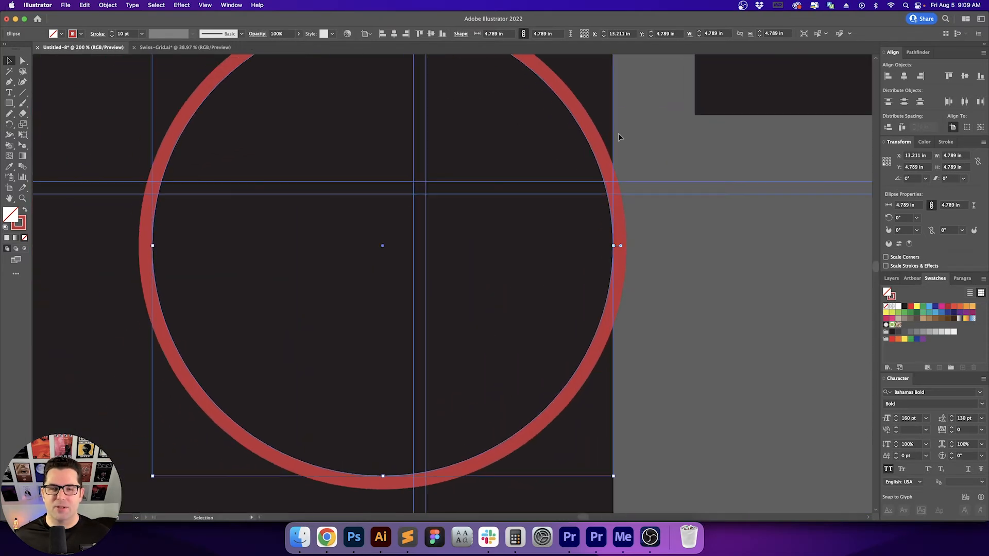
{"action": "left_click_drag", "start_coordinate": [577, 109], "coordinate": [372, 288]}
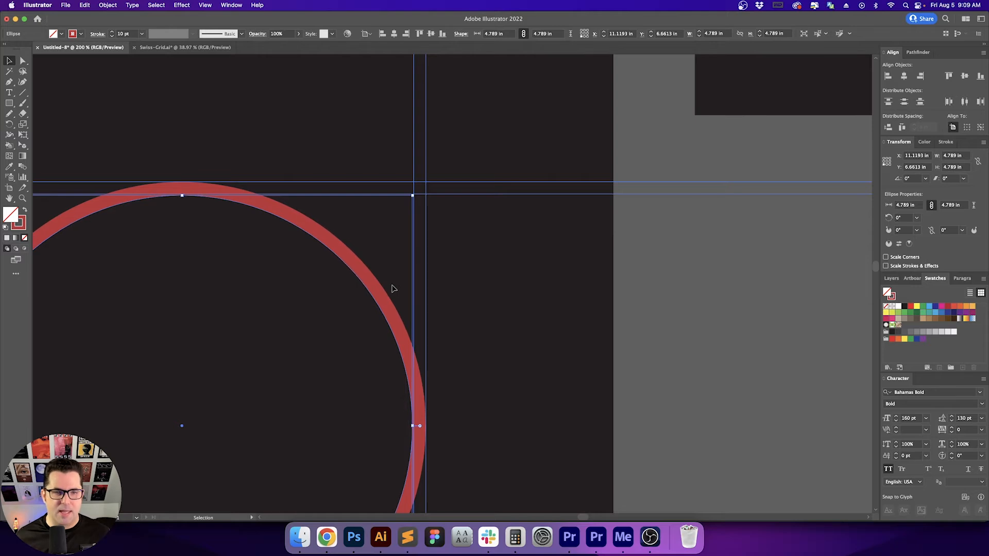
{"action": "left_click", "coordinate": [393, 289]}
{"action": "key", "text": "super+0"}
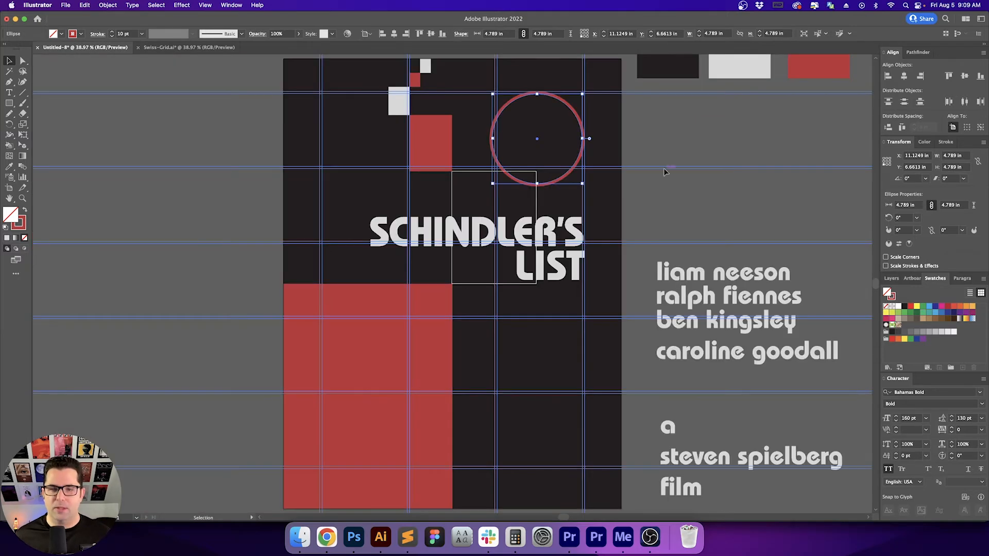
{"action": "key", "text": "super+semicolon"}
Resize the red circle proportionally to 5 in wide and high, anchored at its top-right reference point.
{"action": "left_click", "coordinate": [582, 125]}
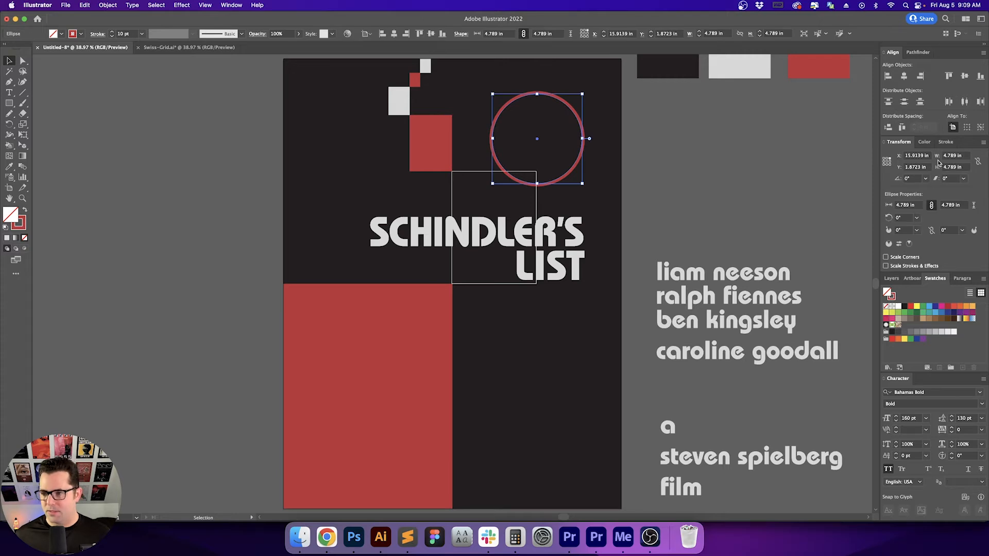
{"action": "left_click", "coordinate": [967, 155]}
{"action": "key", "text": "Up"}
{"action": "key", "text": "Up"}
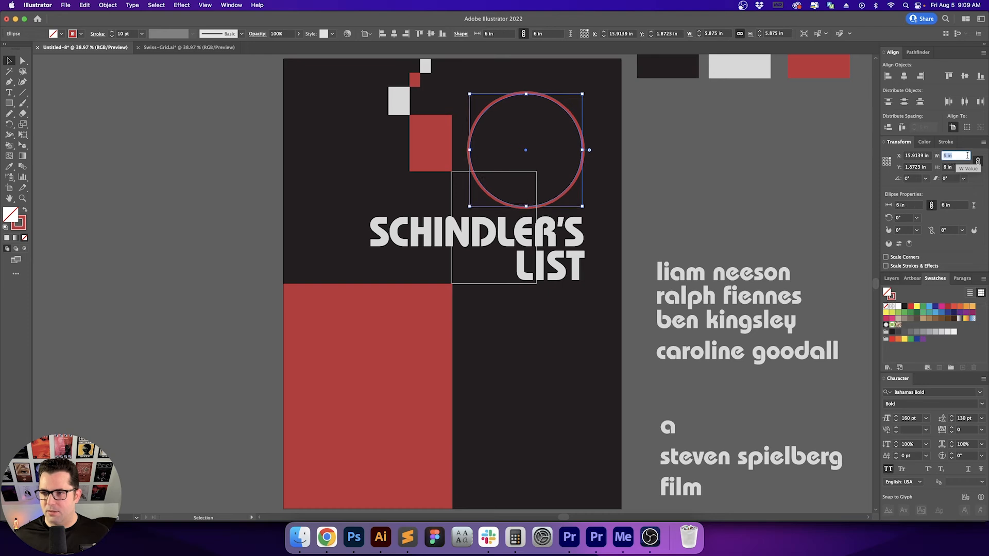
{"action": "key", "text": "Down"}
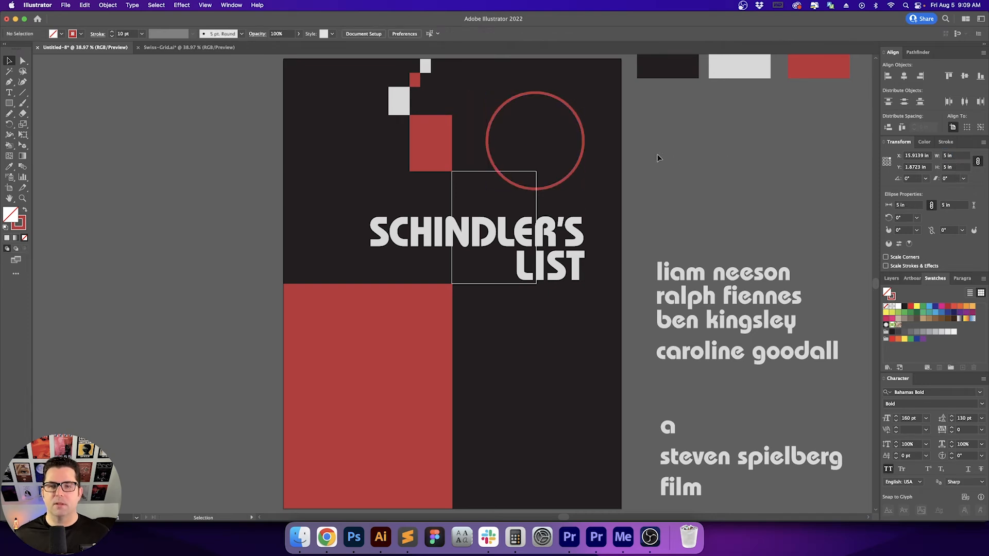
{"action": "left_click", "coordinate": [667, 160]}
Set the stroke weight of the light gray outlined rectangle behind the title to 2 pt.
{"action": "scroll", "coordinate": [601, 137], "scroll_direction": "up", "scroll_amount": 3}
{"action": "left_click_drag", "start_coordinate": [565, 136], "coordinate": [608, 186]}
{"action": "left_click", "coordinate": [608, 188]}
{"action": "left_click_drag", "start_coordinate": [607, 267], "coordinate": [657, 221]}
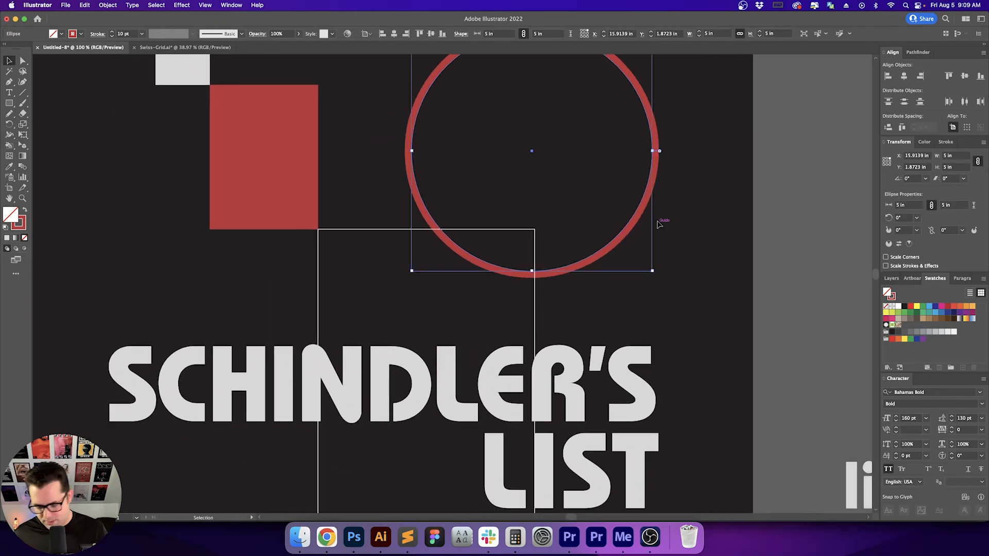
{"action": "left_click", "coordinate": [379, 227]}
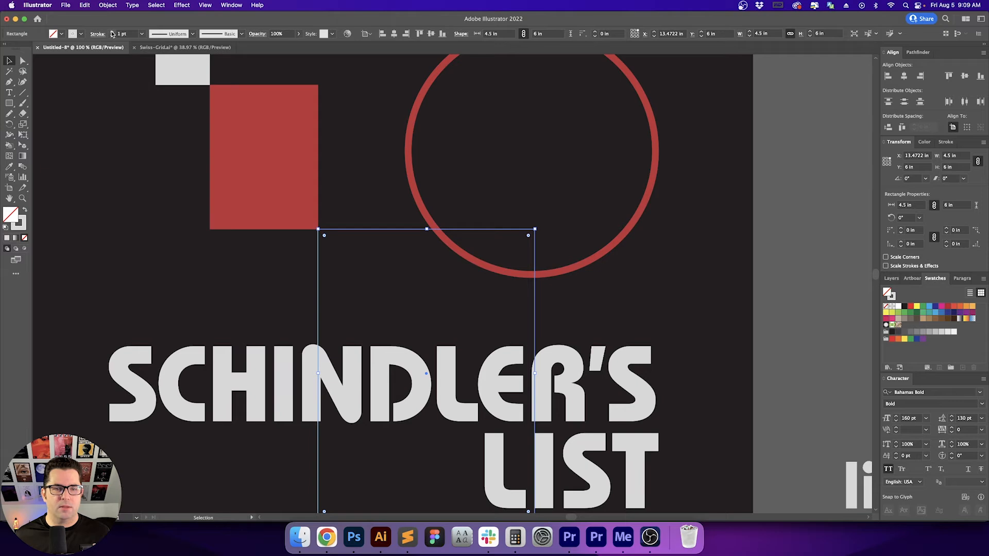
{"action": "left_click", "coordinate": [360, 103]}
Set the red circle's stroke weight to 2 pt and check the whole poster.
{"action": "left_click", "coordinate": [415, 122]}
{"action": "double_click", "coordinate": [124, 34]}
{"action": "type", "text": "2"}
{"action": "key", "text": "Return"}
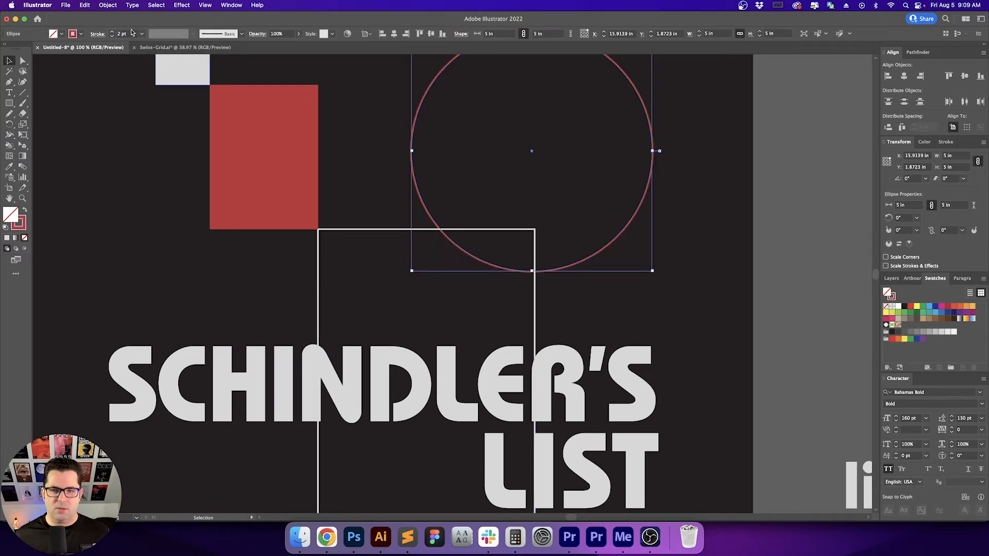
{"action": "left_click", "coordinate": [347, 169]}
{"action": "key", "text": "super+0"}
{"action": "key", "text": "super+;"}
{"action": "key", "text": "super+;"}
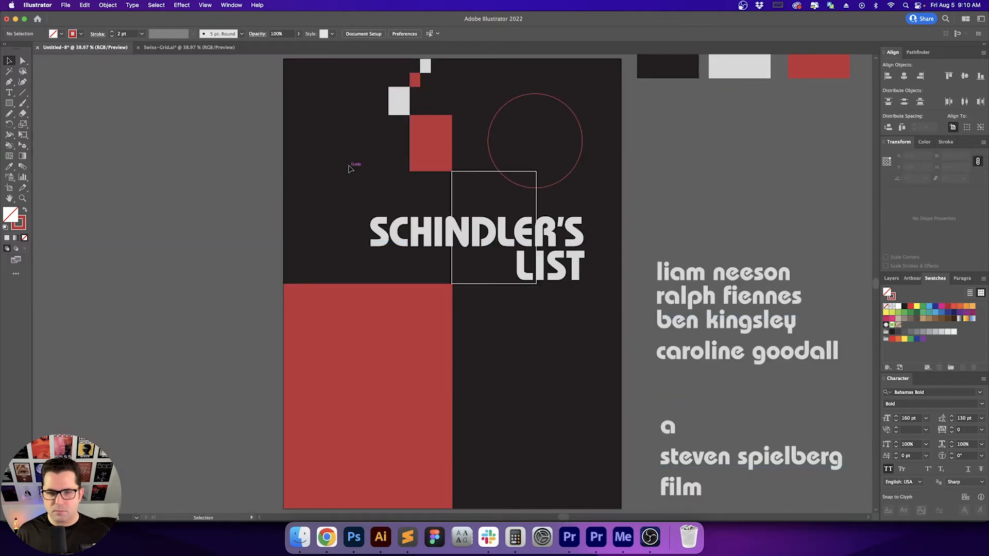
Swap the fill and stroke of the small red rectangle near the poster's top edge and set its outline to 2 pt.
{"action": "left_click_drag", "start_coordinate": [733, 182], "coordinate": [701, 228]}
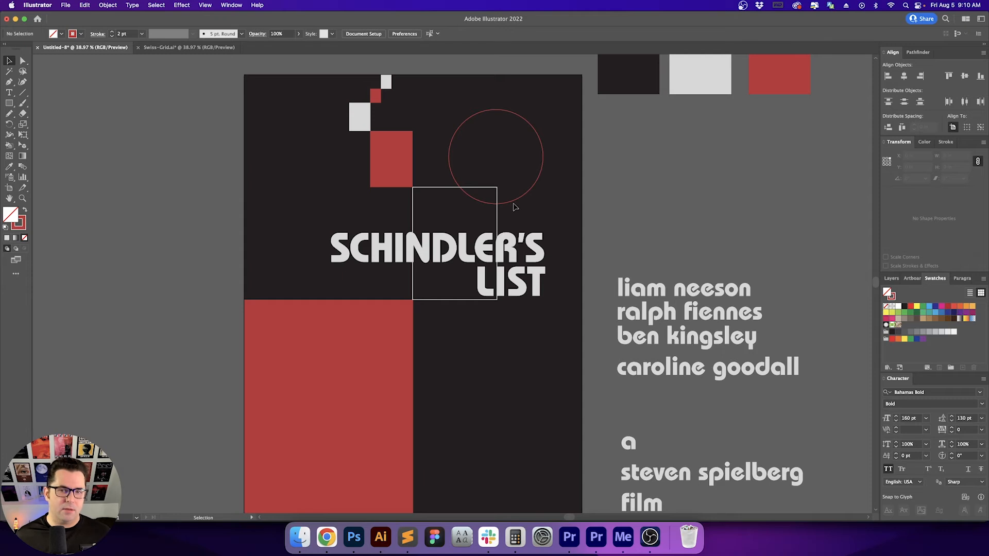
{"action": "left_click", "coordinate": [368, 125]}
{"action": "left_click", "coordinate": [376, 95]}
{"action": "key", "text": "shift+x"}
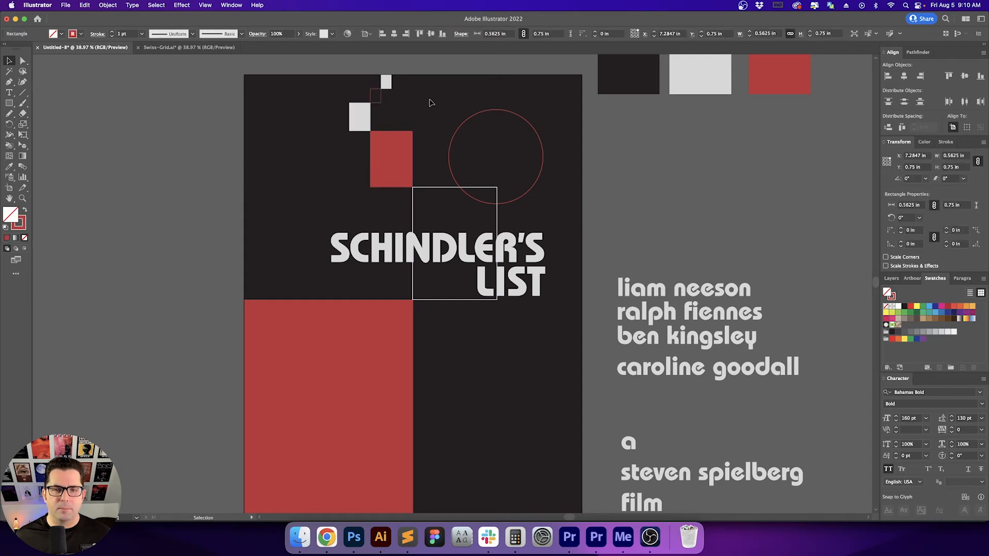
{"action": "left_click", "coordinate": [430, 103]}
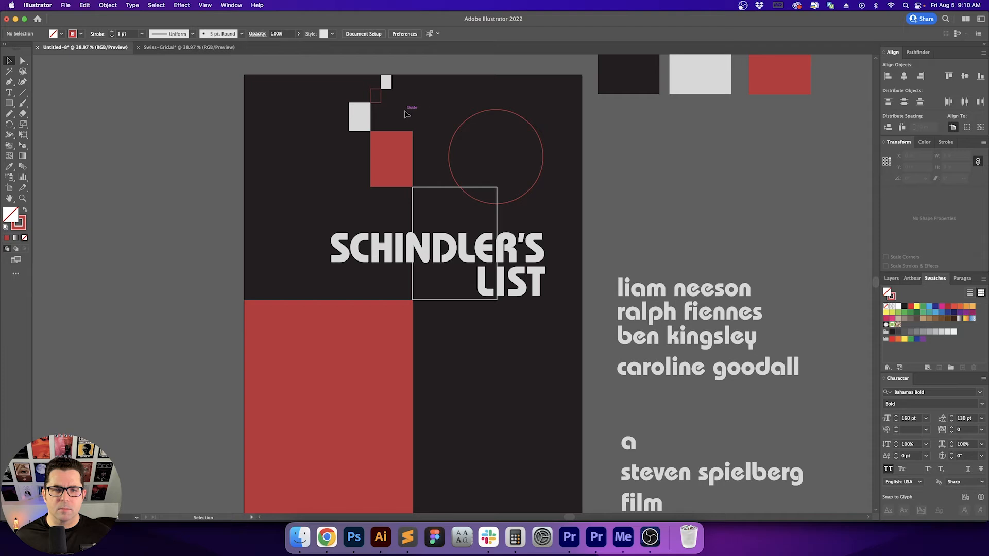
{"action": "left_click", "coordinate": [377, 98]}
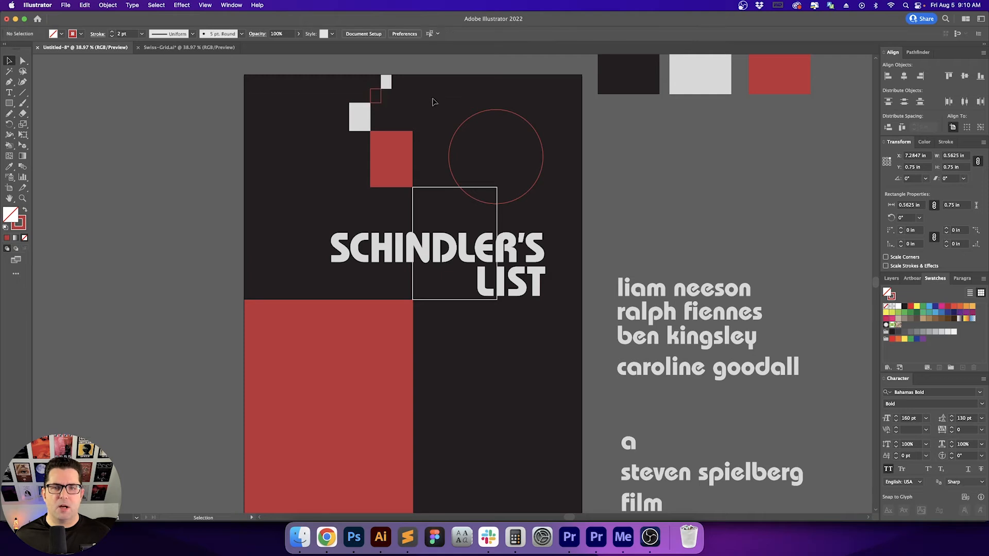
{"action": "left_click_drag", "start_coordinate": [442, 106], "coordinate": [492, 139]}
{"action": "left_click", "coordinate": [426, 188]}
{"action": "left_click", "coordinate": [295, 196]}
{"action": "scroll", "coordinate": [340, 216], "scroll_direction": "left", "scroll_amount": 1}
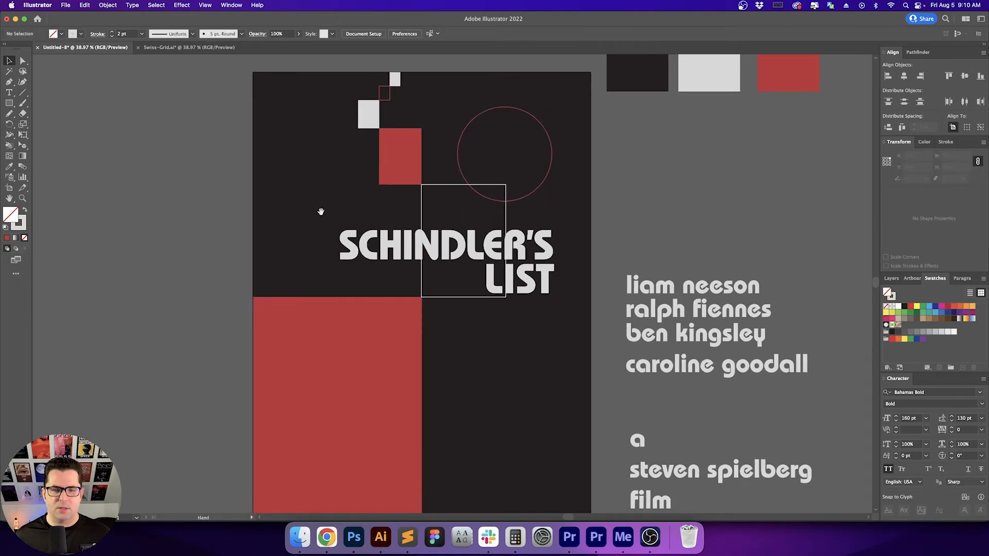
{"action": "scroll", "coordinate": [320, 210], "scroll_direction": "down", "scroll_amount": 2}
{"action": "scroll", "coordinate": [309, 214], "scroll_direction": "right", "scroll_amount": 2}
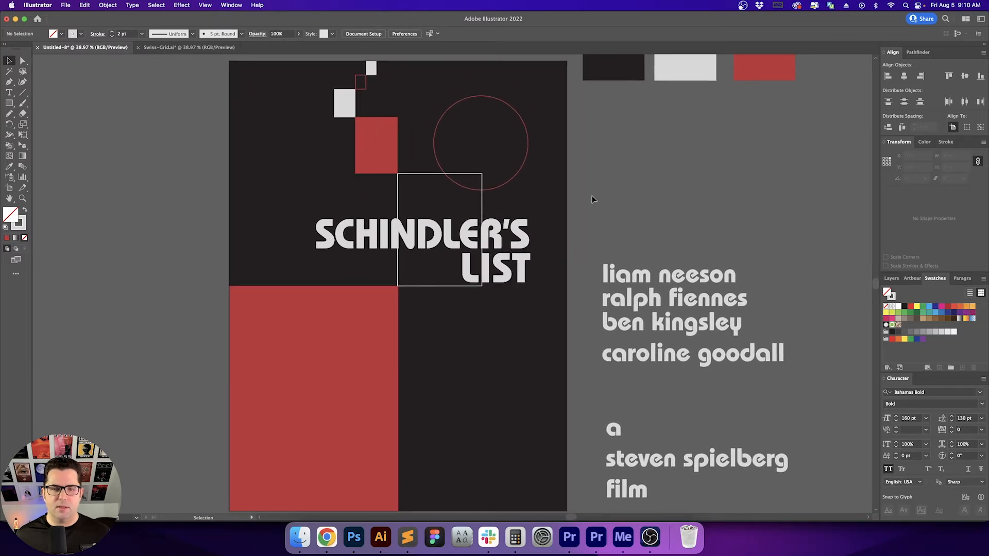
Duplicate the red circle onto the right edge of the large red block and apply light gray to the copy's stroke.
{"action": "left_click_drag", "start_coordinate": [517, 173], "coordinate": [435, 456]}
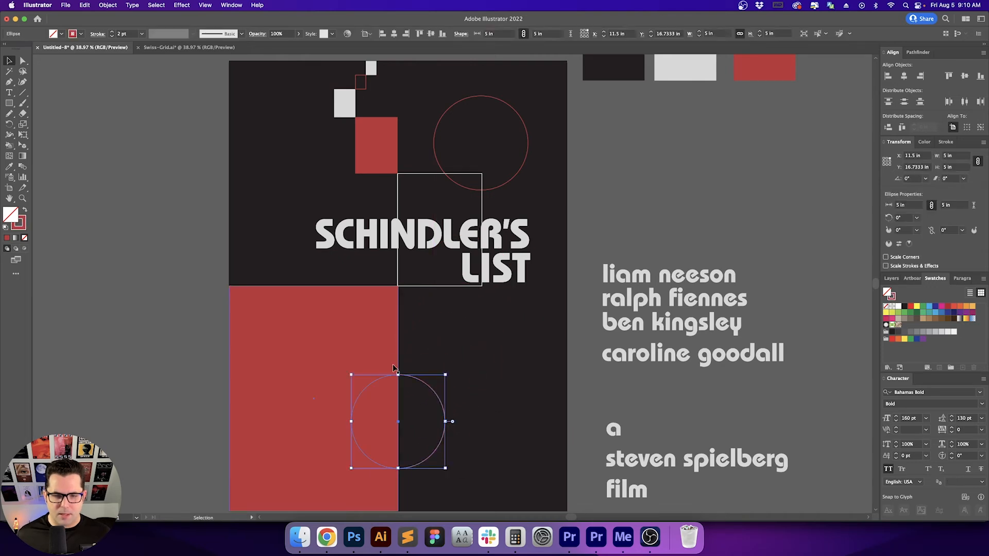
{"action": "key", "text": "i"}
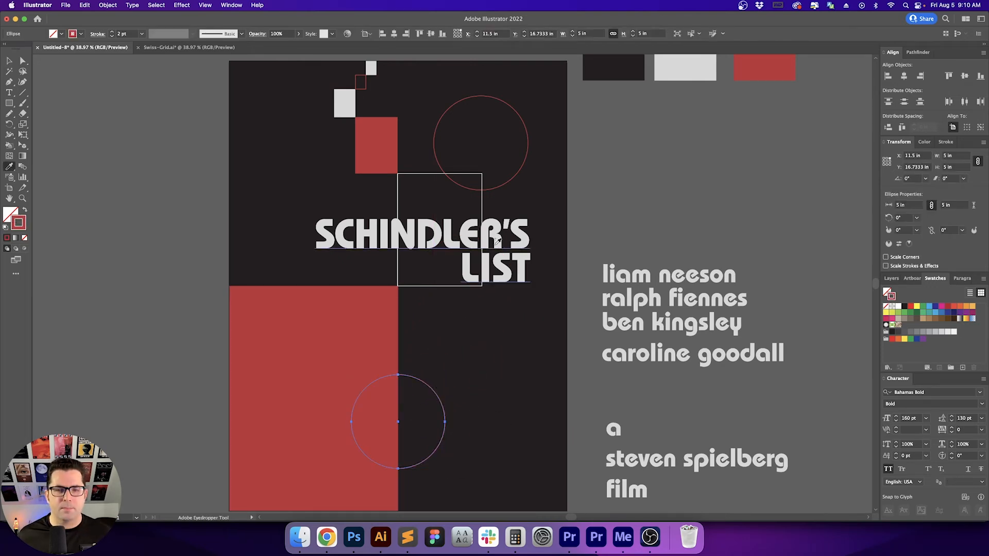
{"action": "left_click", "coordinate": [350, 114], "text": "shift"}
{"action": "key", "text": "v"}
{"action": "left_click", "coordinate": [485, 372]}
{"action": "left_click_drag", "start_coordinate": [485, 372], "coordinate": [418, 414]}
{"action": "left_click", "coordinate": [465, 370]}
{"action": "left_click_drag", "start_coordinate": [461, 343], "coordinate": [404, 430]}
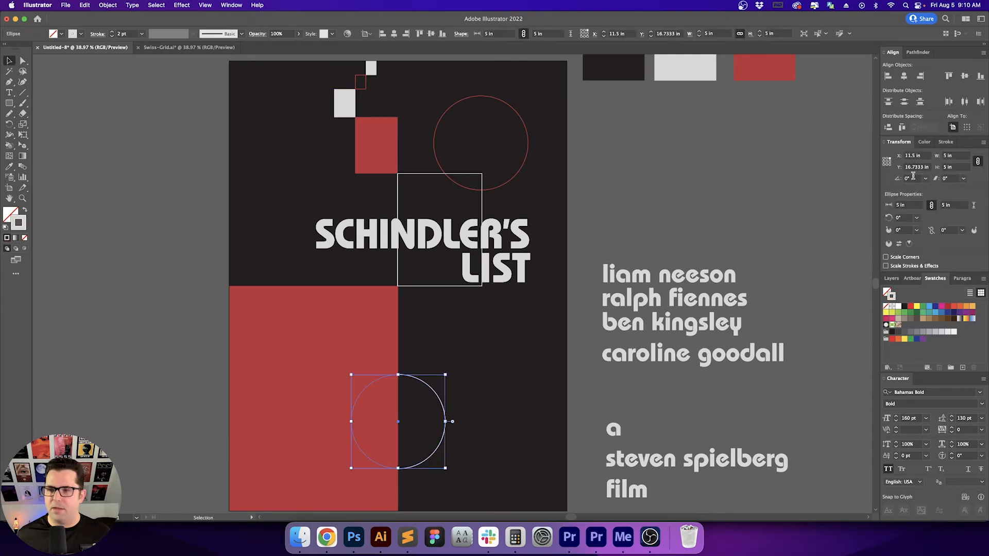
Resize the light gray circle proportionally to 10 in about its center.
{"action": "left_click", "coordinate": [884, 165]}
{"action": "left_click", "coordinate": [957, 155]}
{"action": "type", "text": "10"}
{"action": "key", "text": "Return"}
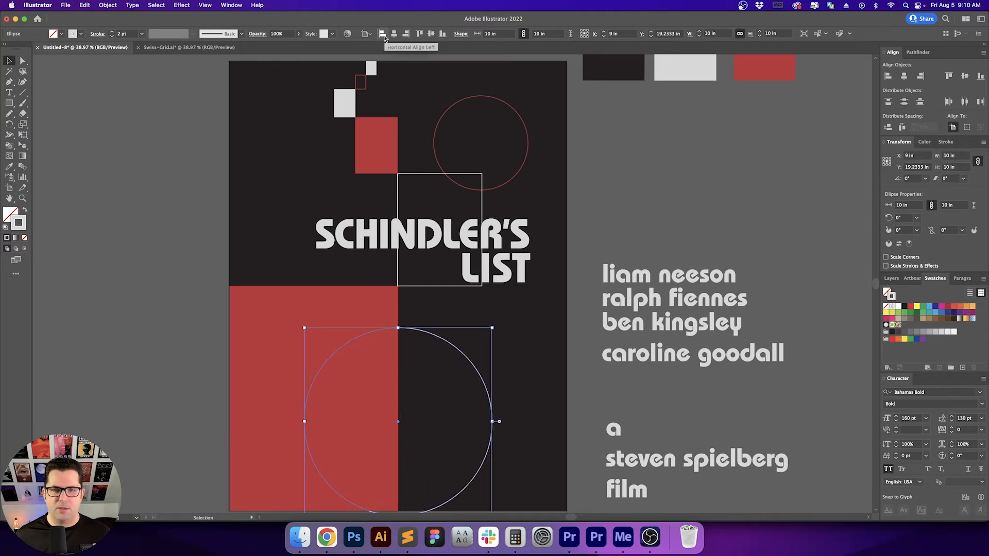
Align the light gray circle to the artboard's bottom edge and move it up 2 in.
{"action": "left_click", "coordinate": [443, 36]}
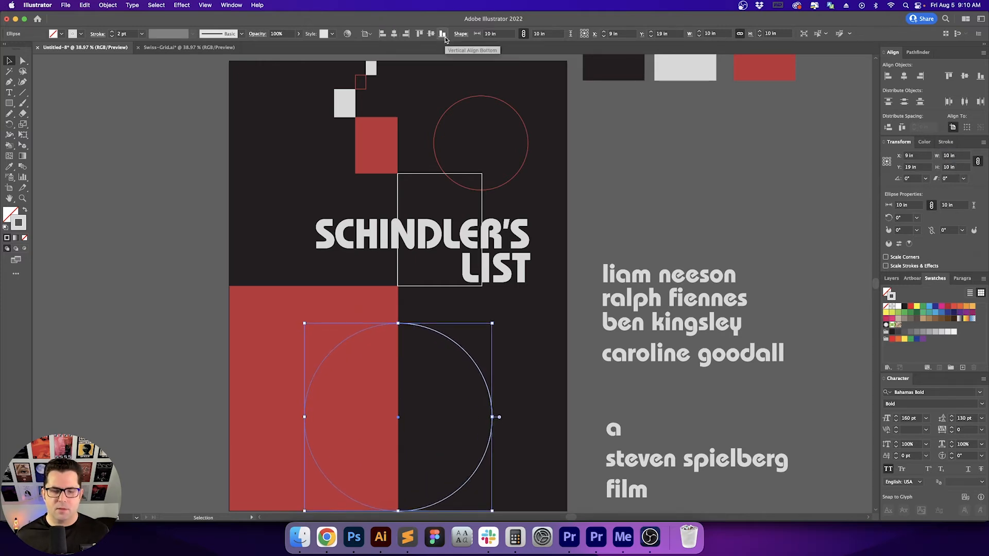
{"action": "key", "text": "Return"}
{"action": "type", "text": "-2"}
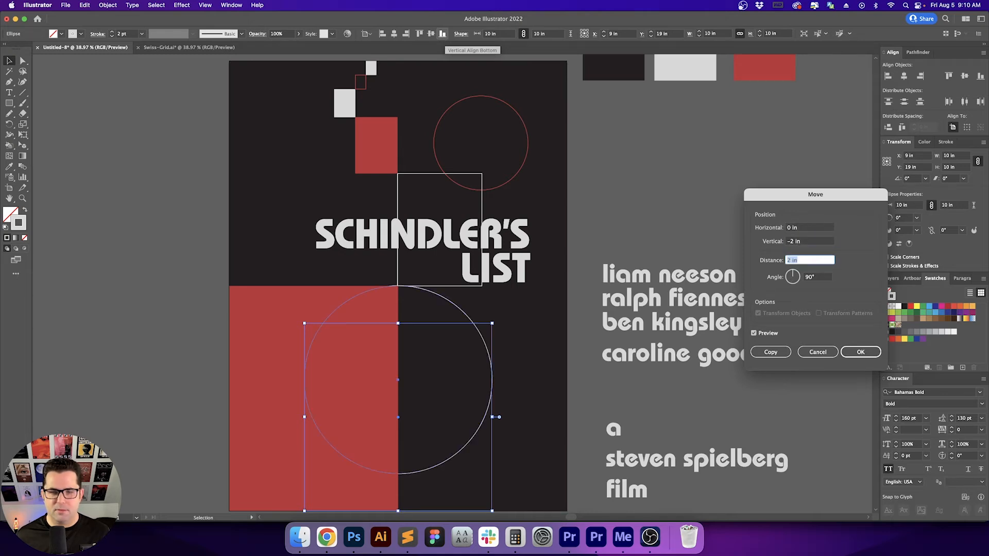
{"action": "key", "text": "Return"}
{"action": "left_click", "coordinate": [638, 163]}
{"action": "scroll", "coordinate": [638, 163], "scroll_direction": "down", "scroll_amount": 2}
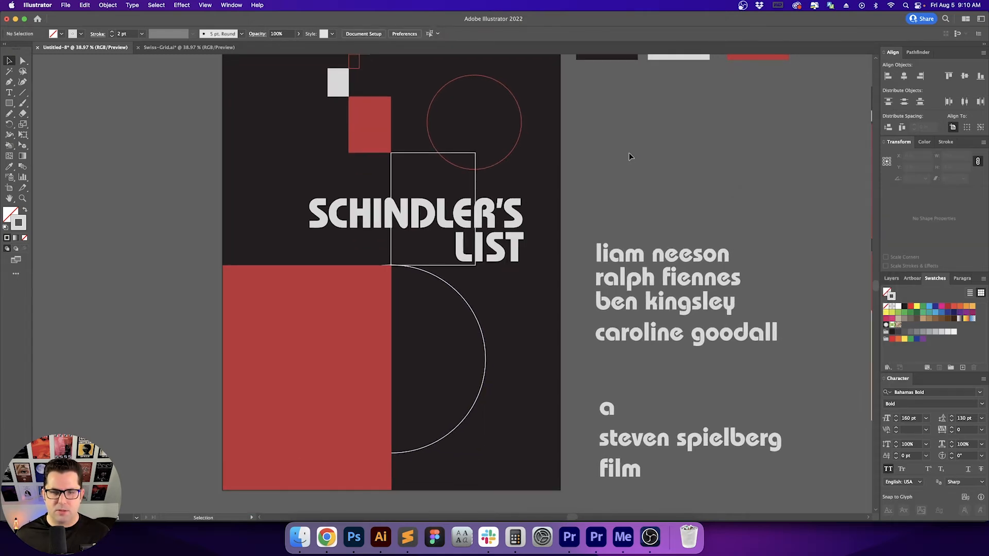
Resize the light gray circle proportionally to 8 in, anchored at its bottom-center reference point.
{"action": "left_click", "coordinate": [481, 326]}
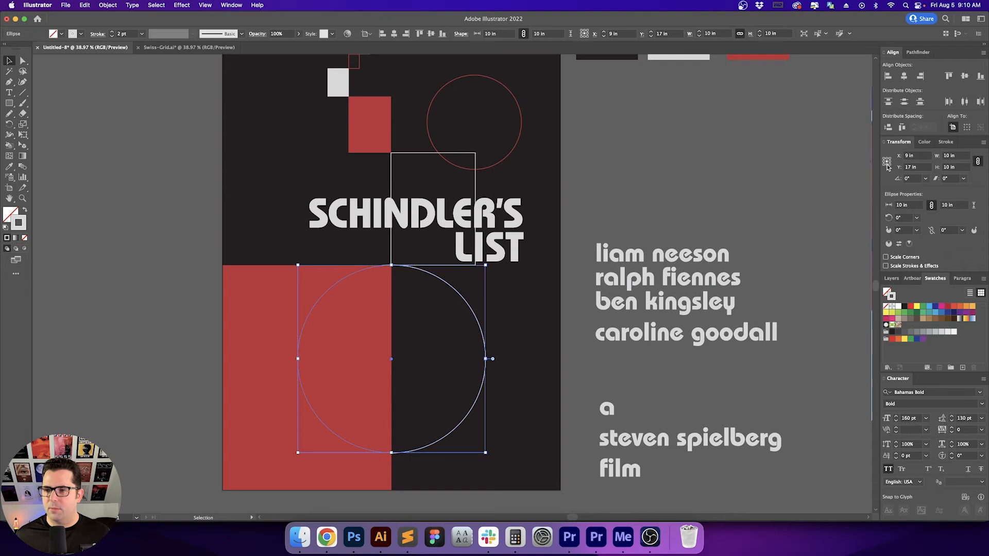
{"action": "left_click", "coordinate": [952, 167]}
{"action": "type", "text": "8"}
{"action": "key", "text": "Return"}
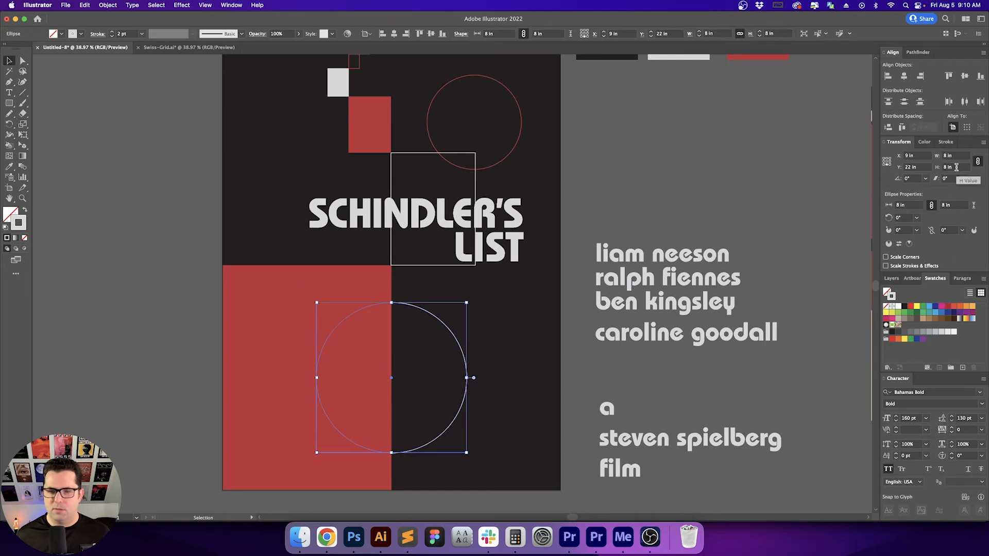
Scale the four cast-name lines beside the artboard down proportionally to about 3.09 in wide.
{"action": "left_click", "coordinate": [697, 181]}
{"action": "scroll", "coordinate": [697, 205], "scroll_direction": "up", "scroll_amount": 3}
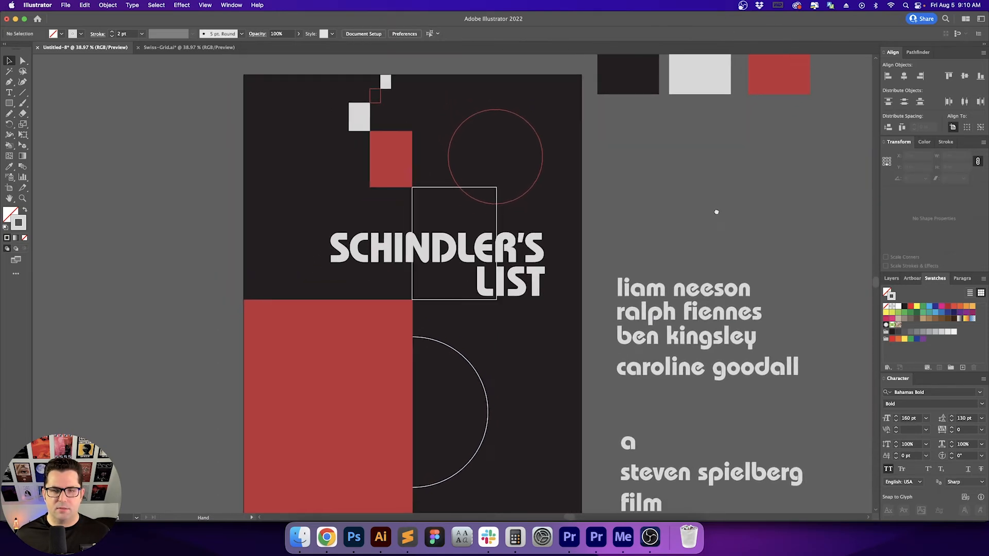
{"action": "left_click_drag", "start_coordinate": [715, 206], "coordinate": [695, 197]}
{"action": "left_click", "coordinate": [680, 279]}
{"action": "scroll", "coordinate": [690, 286], "scroll_direction": "up", "scroll_amount": 2}
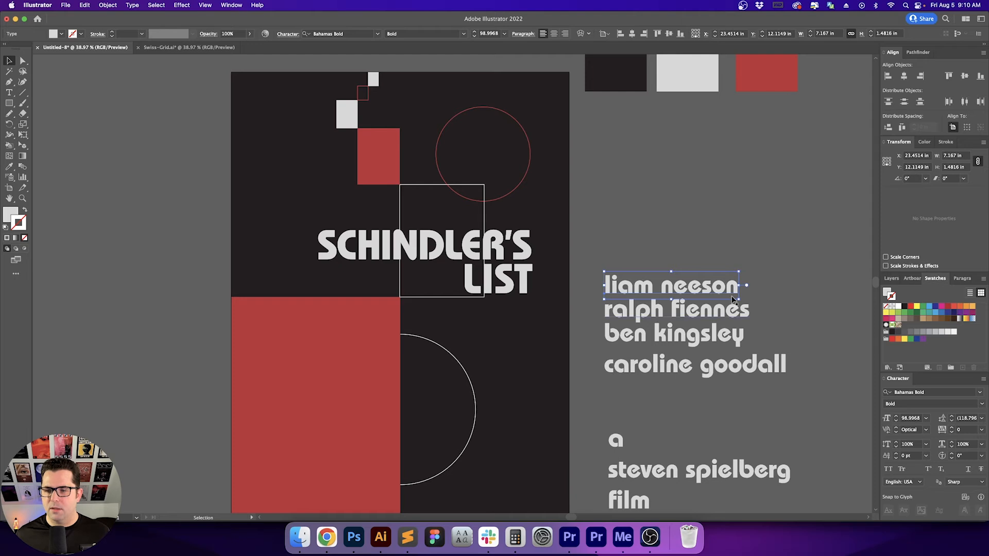
{"action": "left_click", "coordinate": [728, 271]}
{"action": "scroll", "coordinate": [731, 267], "scroll_direction": "right", "scroll_amount": 5}
{"action": "left_click_drag", "start_coordinate": [525, 245], "coordinate": [690, 258]}
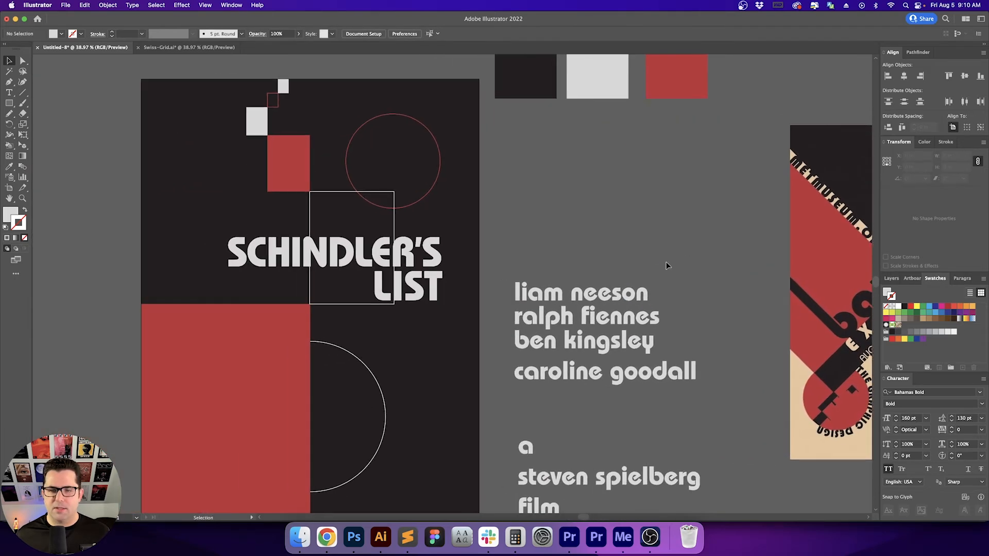
{"action": "left_click", "coordinate": [603, 294]}
{"action": "left_click_drag", "start_coordinate": [589, 383], "coordinate": [589, 385]}
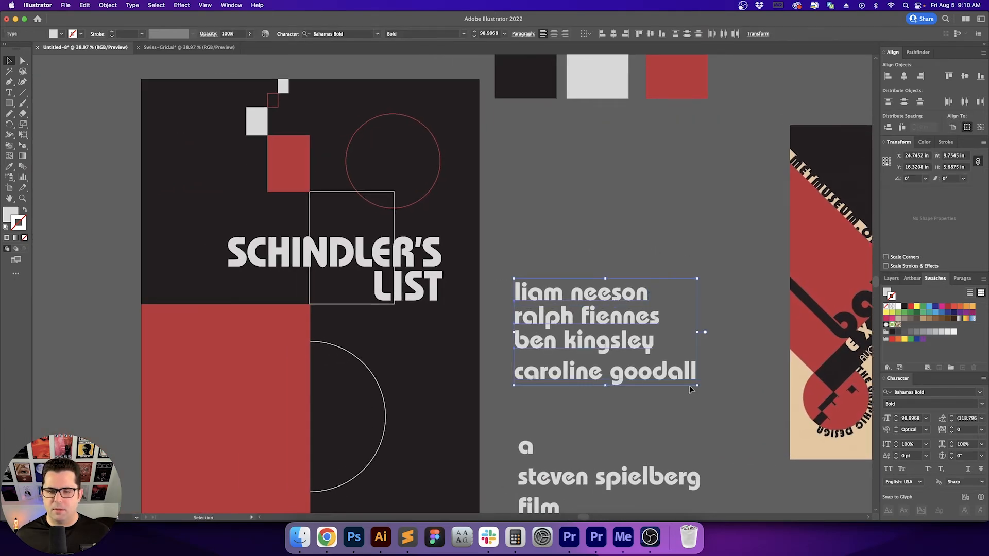
{"action": "left_click_drag", "start_coordinate": [698, 385], "coordinate": [573, 312]}
Move the cast names into the poster's upper-left area, show the guides, and align the text with the column and row guides.
{"action": "scroll", "coordinate": [590, 368], "scroll_direction": "left", "scroll_amount": 5}
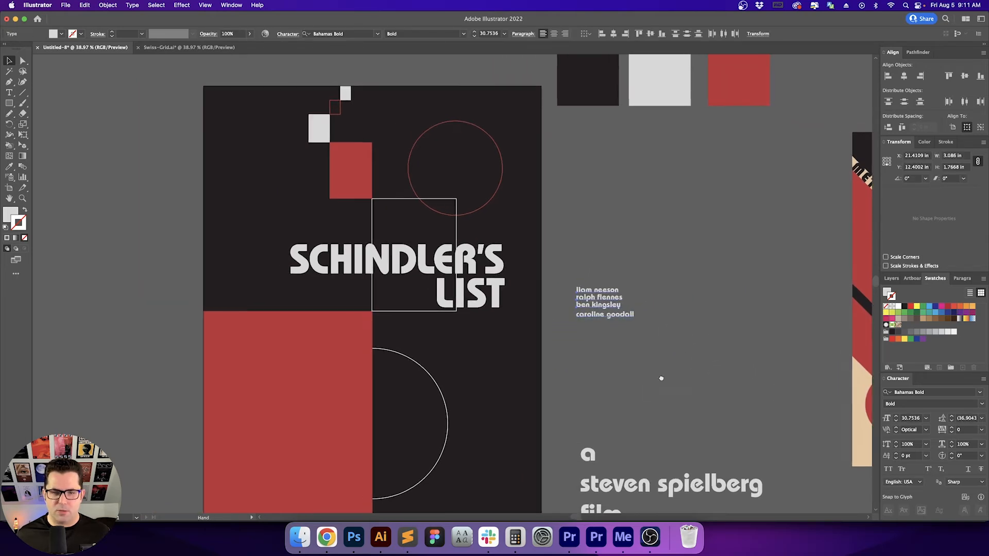
{"action": "left_click_drag", "start_coordinate": [612, 311], "coordinate": [263, 158]}
{"action": "key", "text": "super+semicolon"}
{"action": "scroll", "coordinate": [250, 138], "scroll_direction": "up", "scroll_amount": 5}
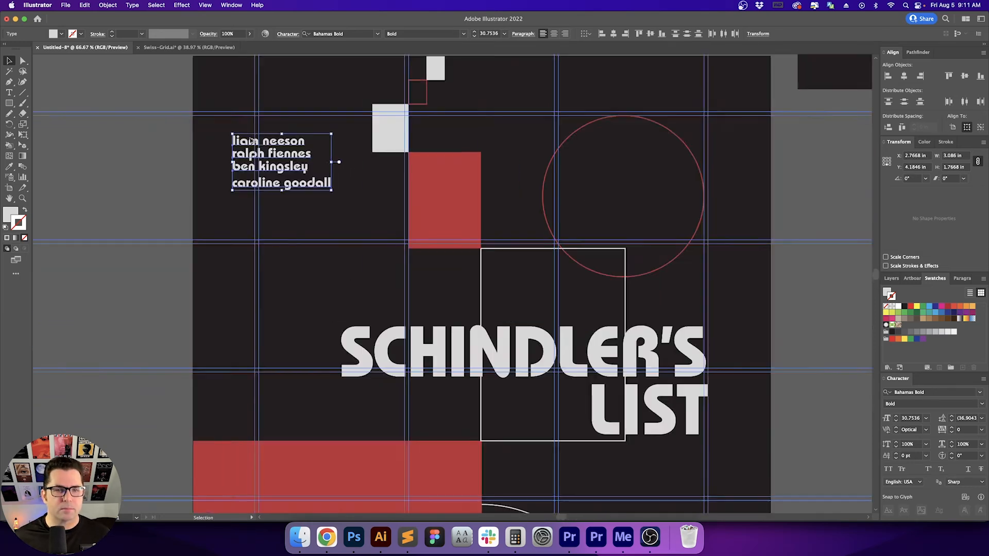
{"action": "left_click_drag", "start_coordinate": [257, 148], "coordinate": [348, 146]}
{"action": "scroll", "coordinate": [325, 146], "scroll_direction": "up", "scroll_amount": 2}
{"action": "scroll", "coordinate": [325, 146], "scroll_direction": "up", "scroll_amount": 2}
{"action": "left_click_drag", "start_coordinate": [277, 228], "coordinate": [284, 226]}
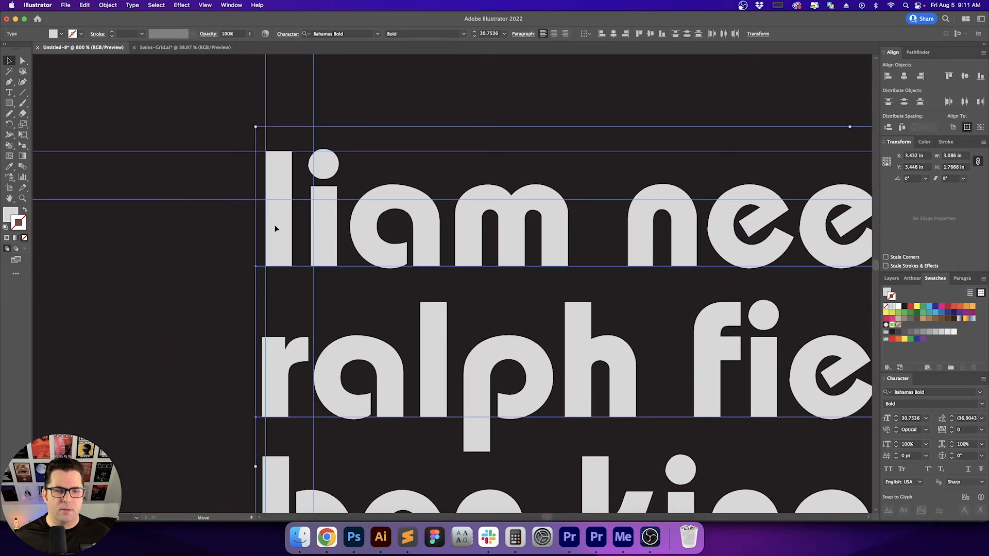
Hide the guides and adjust the kerning between letters in the "liam neeson" line.
{"action": "key", "text": "shift+super+a"}
{"action": "scroll", "coordinate": [274, 249], "scroll_direction": "down", "scroll_amount": 2}
{"action": "left_click_drag", "start_coordinate": [307, 263], "coordinate": [263, 239]}
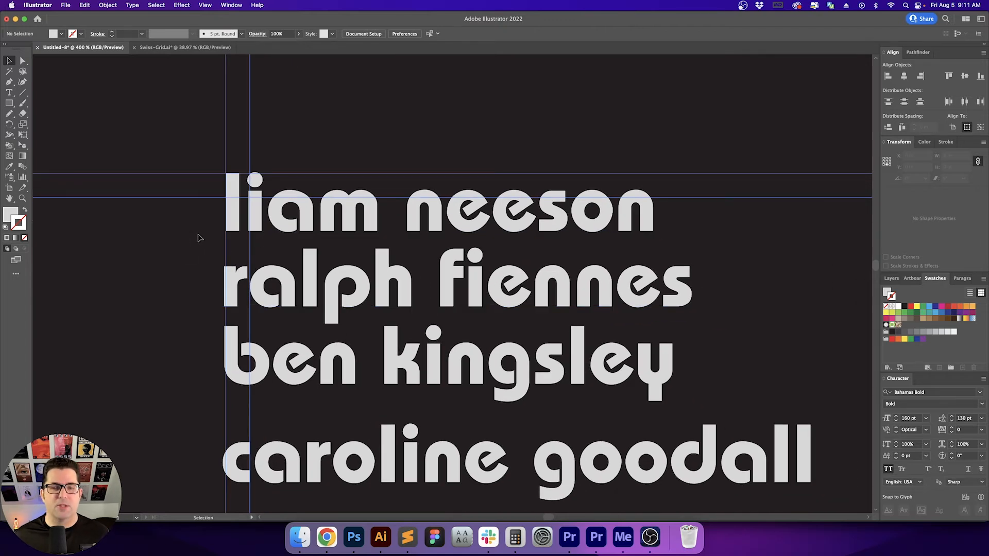
{"action": "scroll", "coordinate": [198, 238], "scroll_direction": "down", "scroll_amount": 2}
{"action": "scroll", "coordinate": [181, 237], "scroll_direction": "up", "scroll_amount": 1}
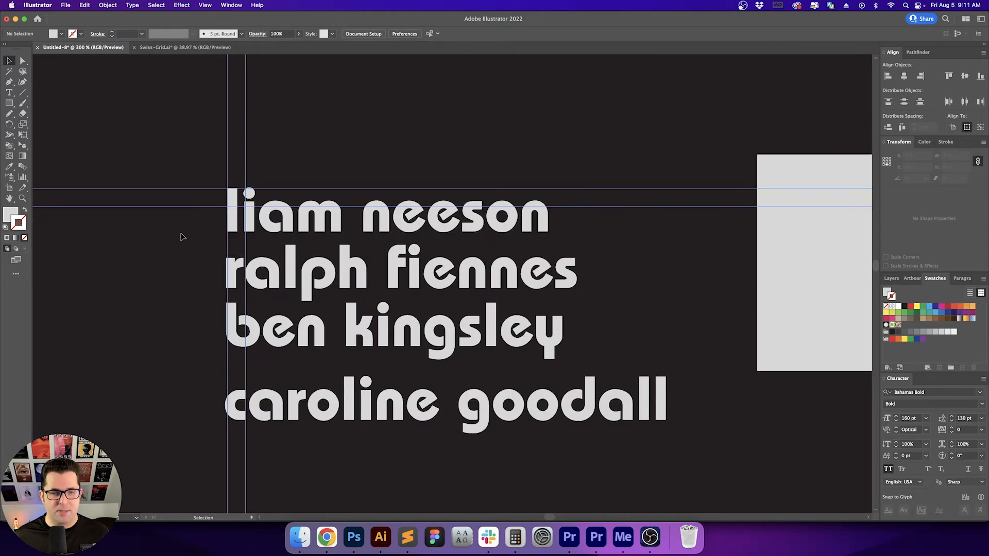
{"action": "key", "text": "super+;"}
{"action": "double_click", "coordinate": [241, 214]}
{"action": "left_click", "coordinate": [911, 430]}
{"action": "left_click", "coordinate": [911, 430]}
{"action": "key", "text": "Return"}
{"action": "left_click", "coordinate": [918, 432]}
Tighten the kerning between letter pairs in the "ralph fiennes" line.
{"action": "left_click", "coordinate": [244, 270]}
{"action": "left_click", "coordinate": [914, 431]}
{"action": "key", "text": "Right"}
{"action": "key", "text": "Right"}
{"action": "left_click", "coordinate": [914, 431]}
{"action": "key", "text": "Right"}
{"action": "key", "text": "Right"}
{"action": "key", "text": "Right"}
{"action": "key", "text": "Right"}
{"action": "key", "text": "Right"}
{"action": "key", "text": "Right"}
{"action": "key", "text": "Right"}
{"action": "left_click", "coordinate": [914, 430]}
{"action": "key", "text": "shift+Down"}
Tighten the kerning between letter pairs in the "ben kingsley" and "caroline goodall" lines.
{"action": "left_click", "coordinate": [261, 328]}
{"action": "left_click", "coordinate": [911, 430]}
{"action": "key", "text": "shift+Down"}
{"action": "key", "text": "Right"}
{"action": "key", "text": "Right"}
{"action": "left_click", "coordinate": [912, 430]}
{"action": "key", "text": "Return"}
{"action": "key", "text": "Right"}
{"action": "left_click", "coordinate": [911, 430]}
{"action": "key", "text": "shift+Down"}
{"action": "key", "text": "Right"}
{"action": "left_click", "coordinate": [911, 430]}
{"action": "type", "text": "t"}
{"action": "key", "text": "BackSpace"}
{"action": "left_click", "coordinate": [911, 430]}
{"action": "key", "text": "shift+Down"}
{"action": "key", "text": "Right"}
{"action": "left_click", "coordinate": [911, 429]}
{"action": "key", "text": "shift+Down"}
{"action": "left_click", "coordinate": [911, 430]}
{"action": "key", "text": "shift+Down"}
{"action": "key", "text": "Right"}
{"action": "key", "text": "Right"}
{"action": "left_click", "coordinate": [911, 429]}
{"action": "key", "text": "shift+Down"}
{"action": "key", "text": "shift+Down"}
{"action": "key", "text": "Escape"}
Distribute the vertical spacing of the four cast-name lines using "liam neeson" as the key object.
{"action": "left_click", "coordinate": [459, 142]}
{"action": "left_click_drag", "start_coordinate": [531, 178], "coordinate": [513, 168]}
{"action": "left_click_drag", "start_coordinate": [190, 150], "coordinate": [576, 409]}
{"action": "left_click_drag", "start_coordinate": [236, 125], "coordinate": [505, 441]}
{"action": "left_click", "coordinate": [477, 194]}
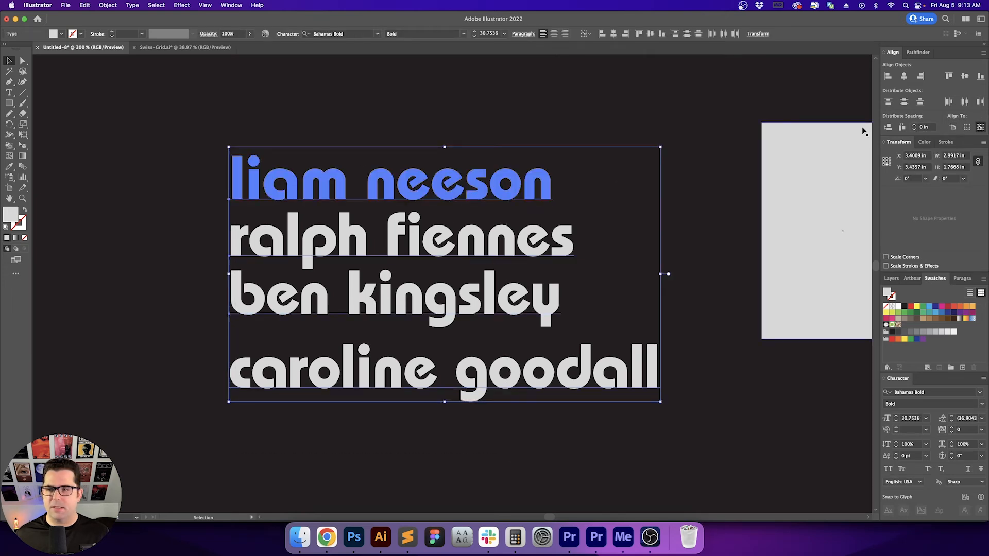
{"action": "left_click", "coordinate": [888, 128]}
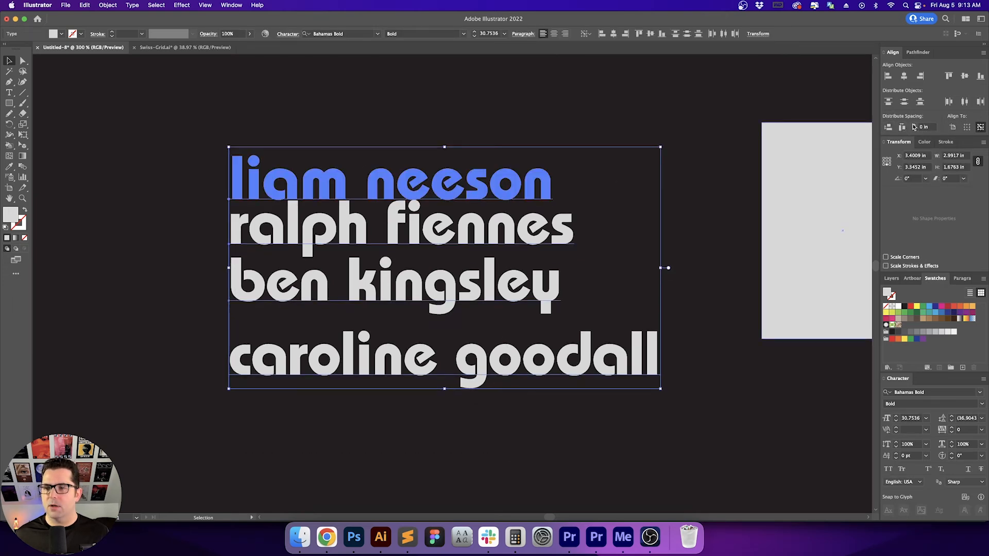
{"action": "left_click", "coordinate": [888, 128]}
{"action": "left_click", "coordinate": [472, 136]}
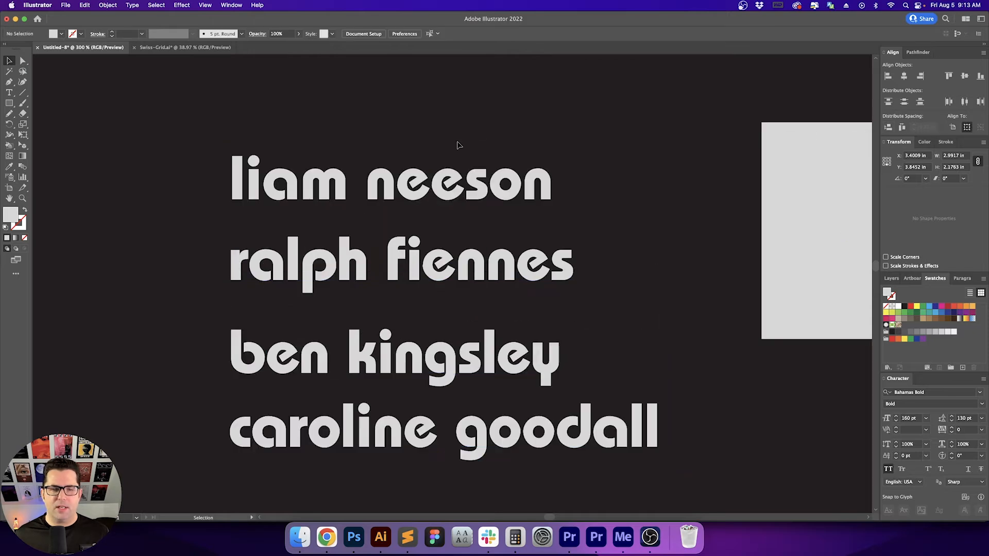
Place the "ralph fiennes" line flush against the "liam neeson" baseline with left edges aligned, and move it down 0.25 in.
{"action": "left_click", "coordinate": [307, 265]}
{"action": "scroll", "coordinate": [254, 253], "scroll_direction": "up", "scroll_amount": 5}
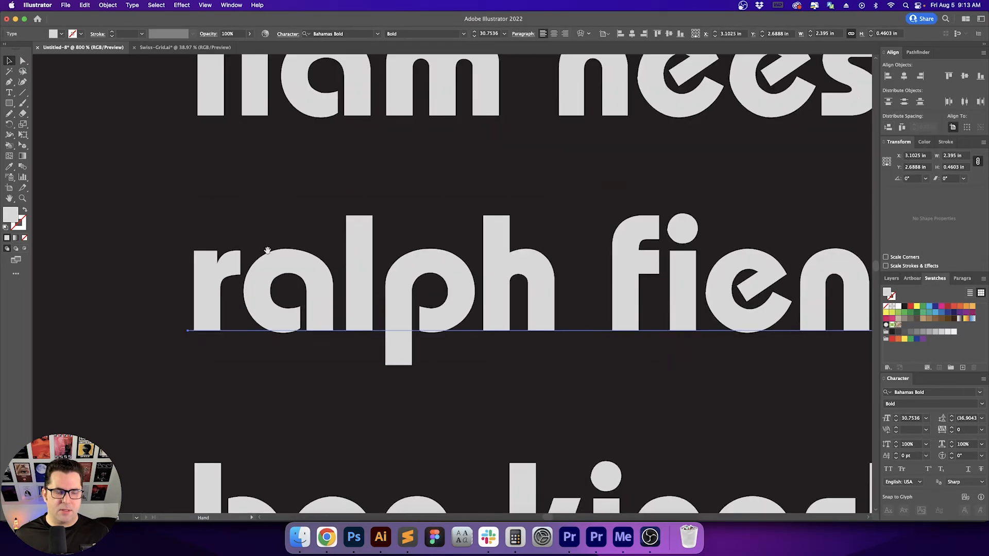
{"action": "left_click_drag", "start_coordinate": [350, 335], "coordinate": [340, 203]}
{"action": "key", "text": "Return"}
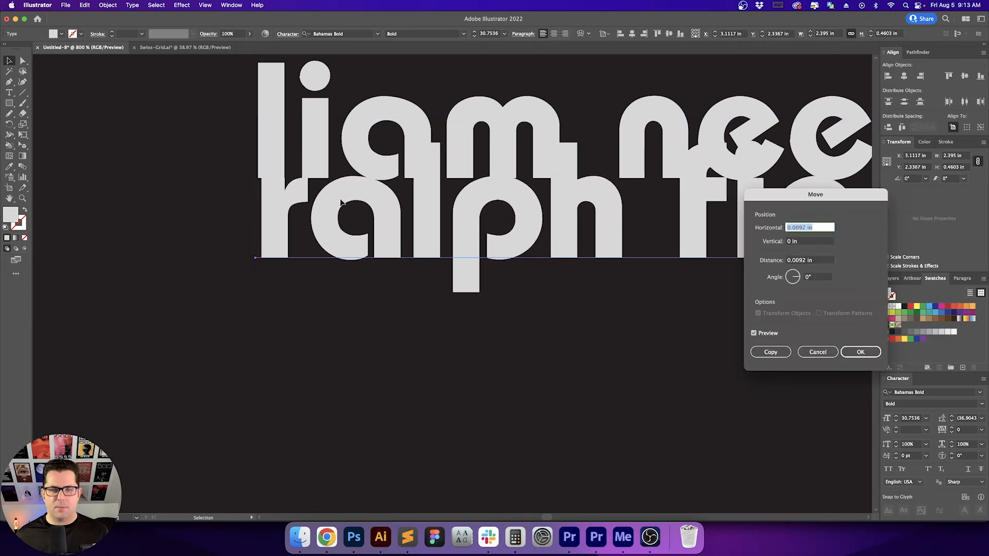
{"action": "type", "text": "0"}
{"action": "key", "text": "Tab"}
{"action": "key", "text": "shift+Tab"}
{"action": "key", "text": "Tab"}
{"action": "key", "text": "Up"}
{"action": "key", "text": "Return"}
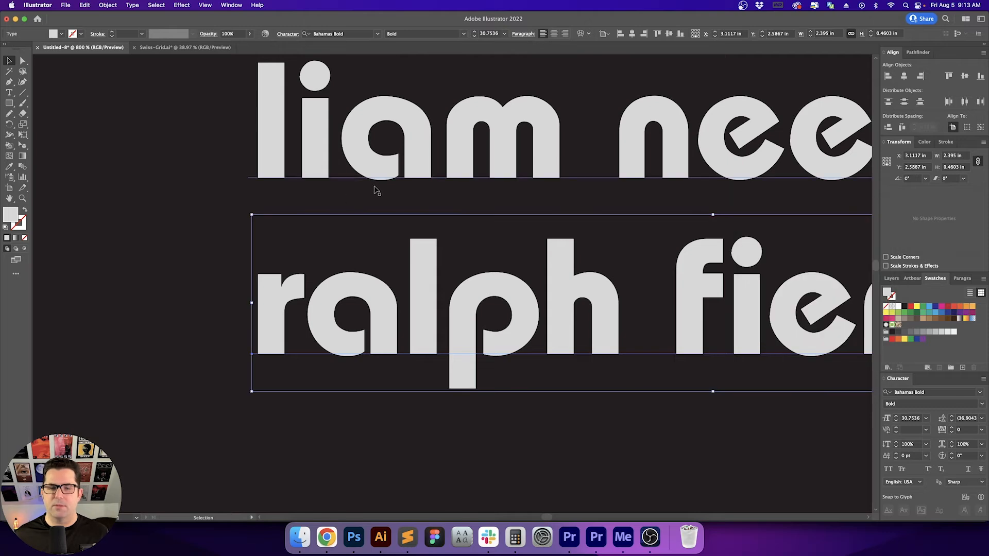
Place the "ben kingsley / caroline goodall" text block flush beneath the baseline of "ralph fiennes", with the left letter edges aligned.
{"action": "key", "text": "super+minus"}
{"action": "key", "text": "super+minus"}
{"action": "left_click_drag", "start_coordinate": [356, 407], "coordinate": [346, 325]}
{"action": "scroll", "coordinate": [283, 295], "scroll_direction": "up", "scroll_amount": 4}
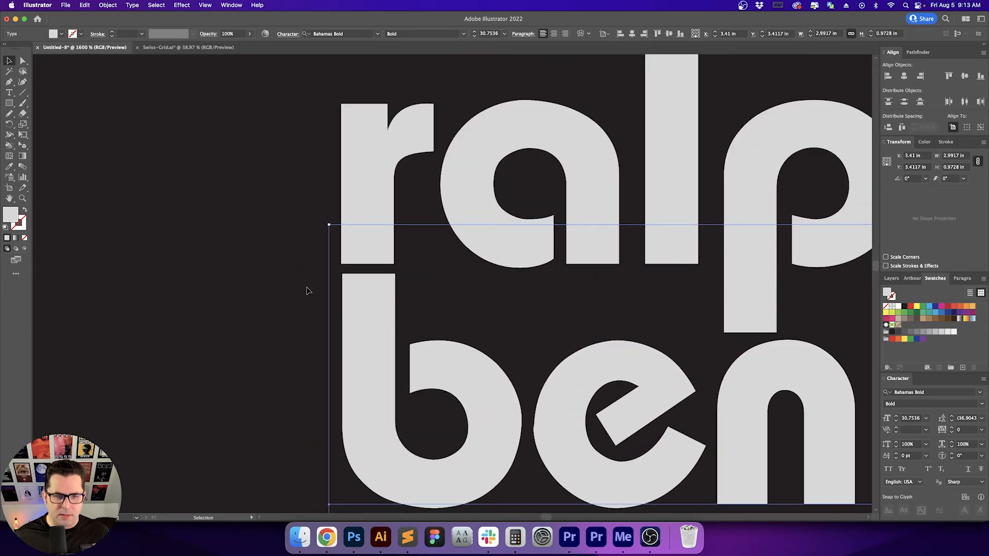
{"action": "scroll", "coordinate": [341, 274], "scroll_direction": "up", "scroll_amount": 5}
{"action": "key", "text": "Left"}
{"action": "key", "text": "Left"}
{"action": "key", "text": "Right"}
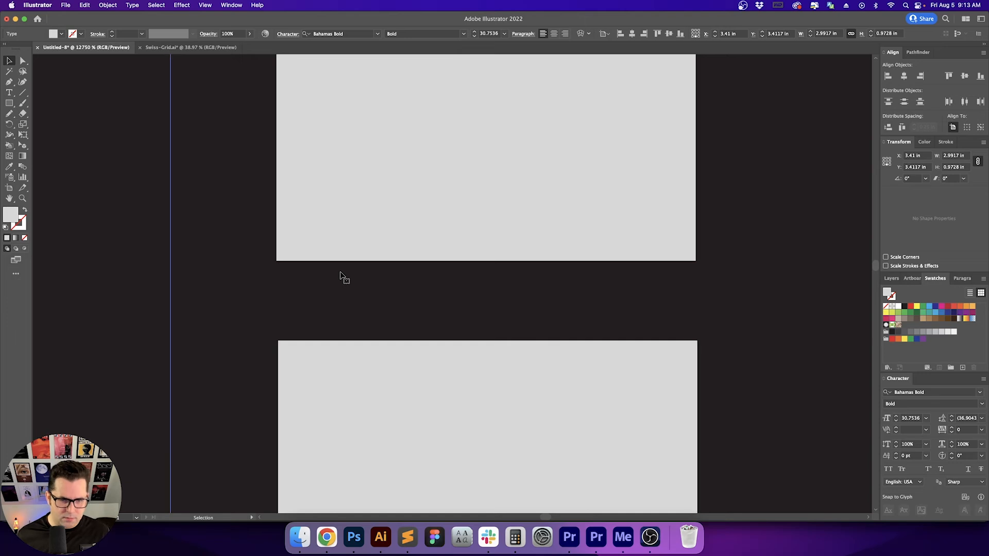
{"action": "left_click_drag", "start_coordinate": [361, 417], "coordinate": [374, 342]}
{"action": "scroll", "coordinate": [375, 347], "scroll_direction": "down", "scroll_amount": 8}
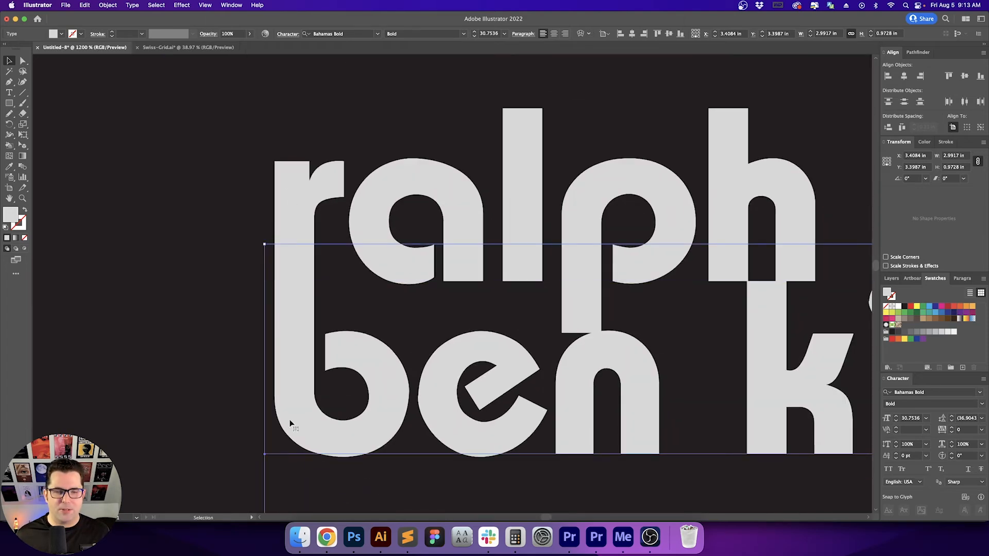
Move the "ben kingsley / caroline goodall" text block down exactly 0.25 in with no horizontal offset.
{"action": "key", "text": "Return"}
{"action": "key", "text": "Tab"}
{"action": "key", "text": "BackSpace"}
{"action": "type", "text": ".25"}
{"action": "key", "text": "shift+Tab"}
{"action": "type", "text": "0"}
{"action": "key", "text": "Tab"}
{"action": "key", "text": "Return"}
{"action": "key", "text": "super+minus"}
{"action": "key", "text": "super+minus"}
{"action": "key", "text": "super+minus"}
{"action": "key", "text": "super+minus"}
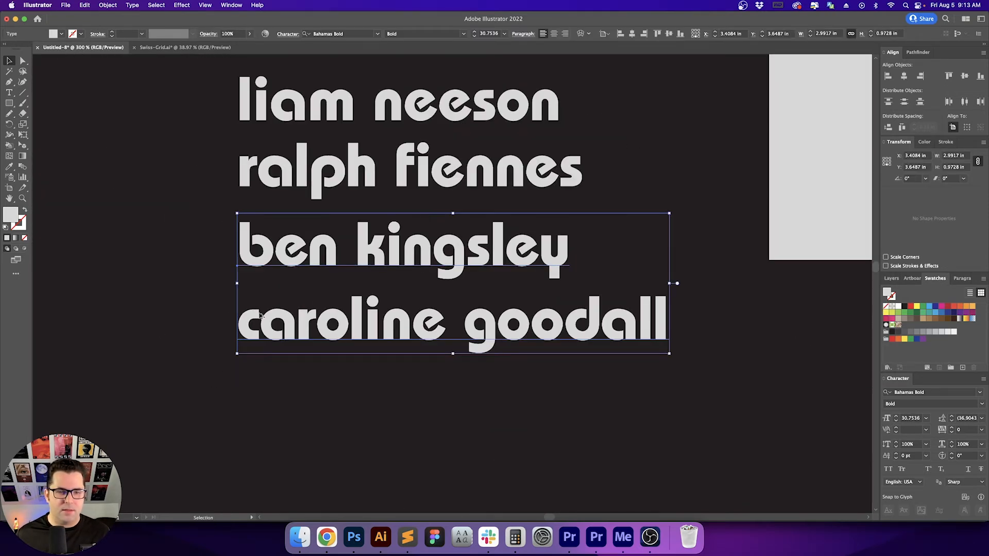
Take the "caroline goodall" line out of the two-line text block and paste it as a separate text object below.
{"action": "scroll", "coordinate": [257, 315], "scroll_direction": "up", "scroll_amount": 1}
{"action": "triple_click", "coordinate": [291, 326]}
{"action": "key", "text": "super+c"}
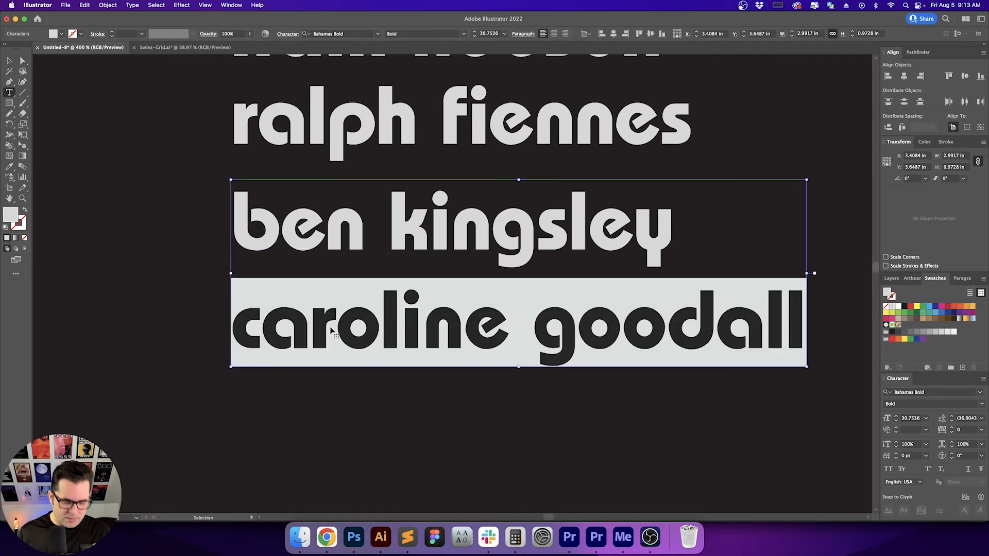
{"action": "key", "text": "BackSpace"}
{"action": "key", "text": "BackSpace"}
{"action": "key", "text": "Escape"}
{"action": "left_click", "coordinate": [361, 342]}
{"action": "key", "text": "t"}
{"action": "left_click", "coordinate": [328, 346]}
{"action": "key", "text": "super+v"}
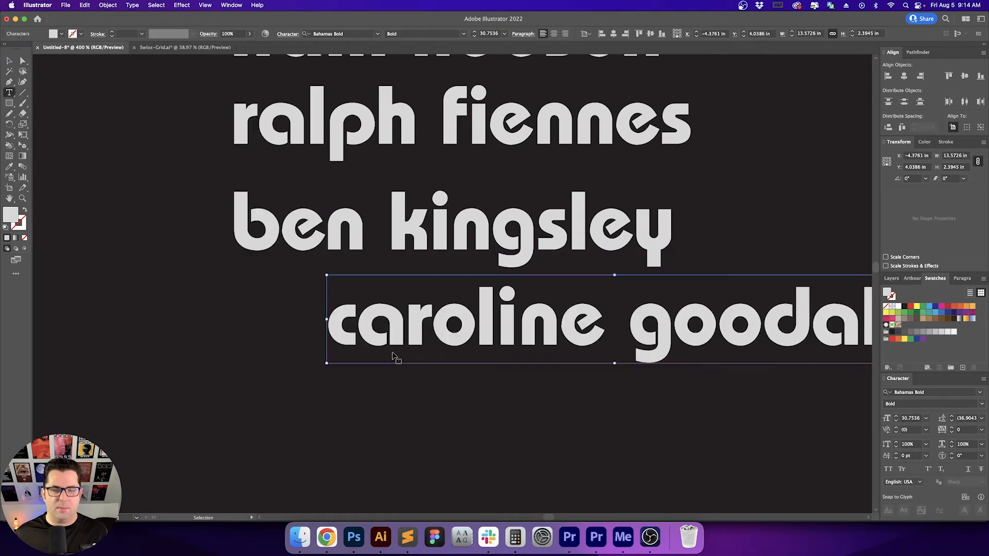
Position "caroline goodall" beneath "ben kingsley" and left-align it to "ben kingsley" as the key object.
{"action": "key", "text": "Escape"}
{"action": "left_click_drag", "start_coordinate": [436, 316], "coordinate": [349, 299]}
{"action": "left_click", "coordinate": [337, 246], "text": "shift"}
{"action": "left_click", "coordinate": [335, 241]}
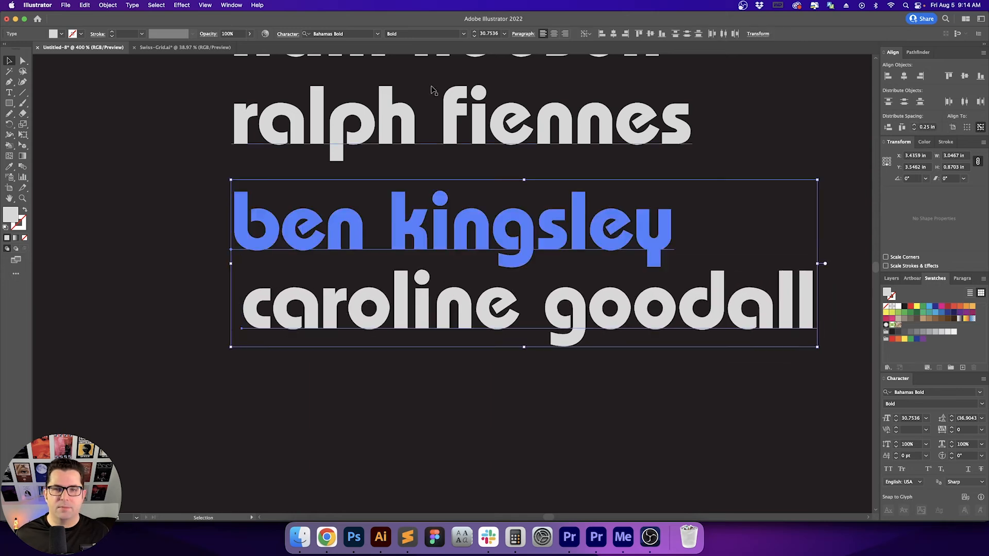
{"action": "left_click", "coordinate": [601, 34]}
{"action": "left_click", "coordinate": [185, 222]}
{"action": "scroll", "coordinate": [242, 289], "scroll_direction": "up", "scroll_amount": 3}
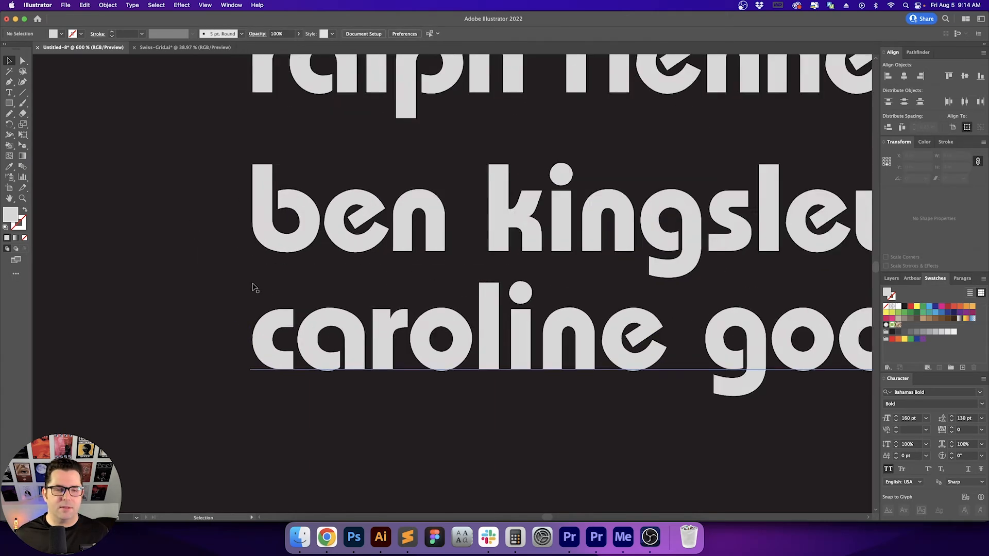
Butt "caroline goodall" against the baseline of "ben kingsley" and offset it down by exactly 0.25 in.
{"action": "scroll", "coordinate": [254, 288], "scroll_direction": "up", "scroll_amount": 3}
{"action": "left_click_drag", "start_coordinate": [323, 356], "coordinate": [324, 284]}
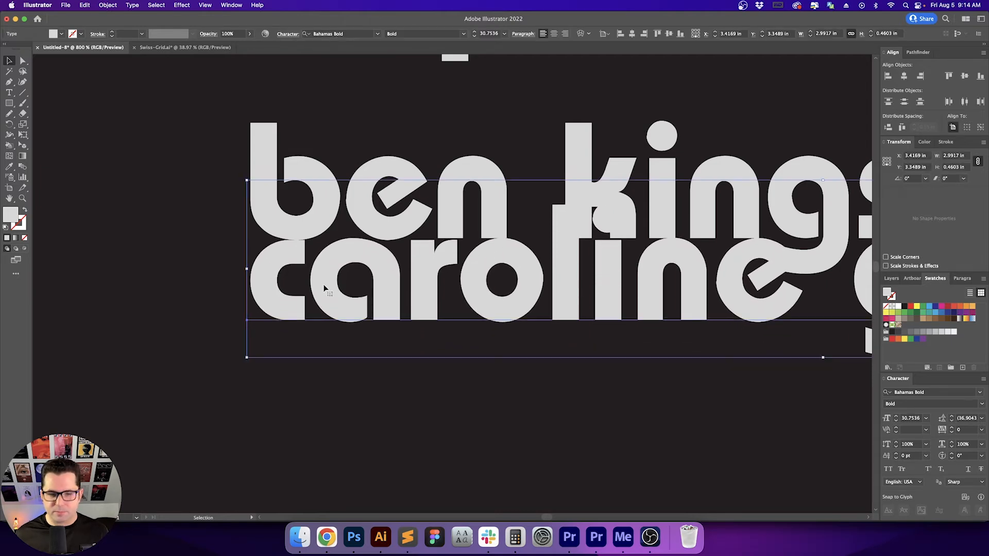
{"action": "key", "text": "Return"}
{"action": "key", "text": "Tab"}
{"action": "type", "text": ".25"}
{"action": "key", "text": "Tab"}
{"action": "key", "text": "Return"}
{"action": "key", "text": "super+minus"}
{"action": "key", "text": "super+minus"}
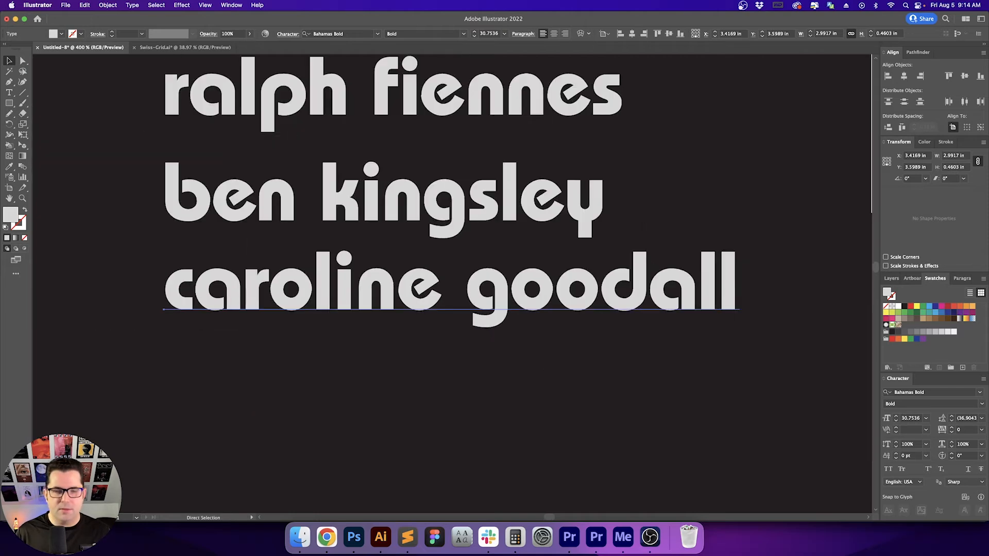
{"action": "key", "text": "super+minus"}
{"action": "key", "text": "super+minus"}
{"action": "key", "text": "super+minus"}
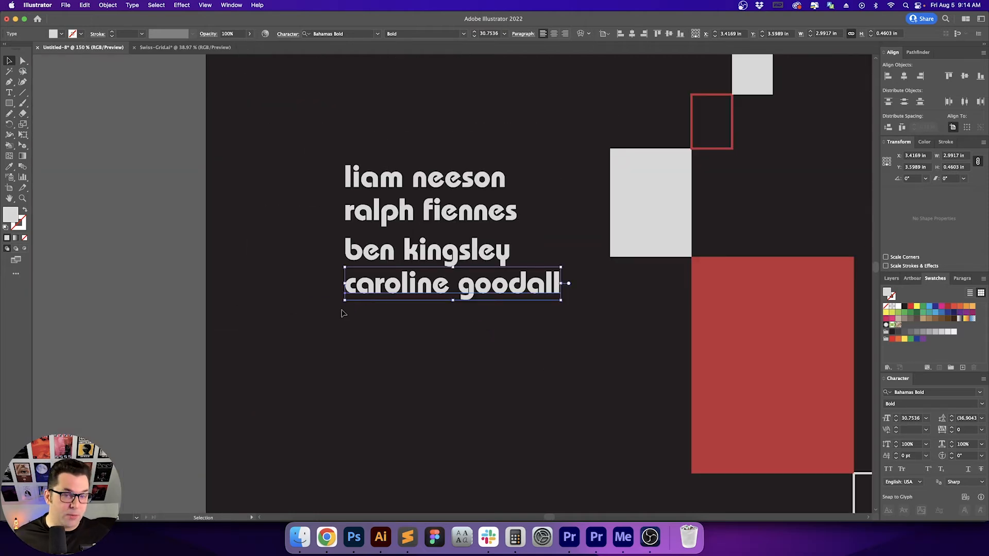
Draw a rectangle about 0.14 × 0.25 in below "liam neeson" and copy it into the two lower gaps between names to compare spacing.
{"action": "left_click", "coordinate": [343, 313]}
{"action": "left_click_drag", "start_coordinate": [313, 279], "coordinate": [292, 316]}
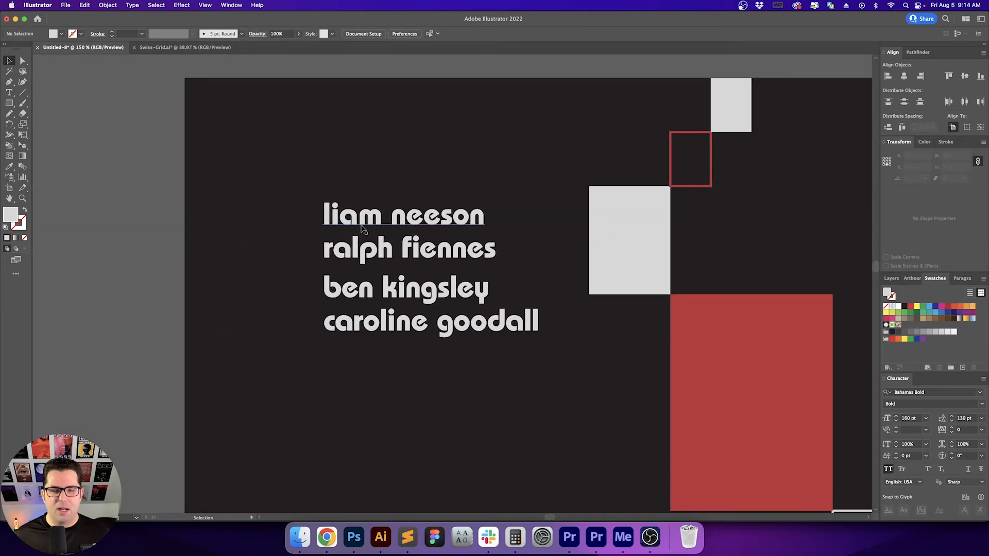
{"action": "scroll", "coordinate": [349, 245], "scroll_direction": "up", "scroll_amount": 2}
{"action": "left_click_drag", "start_coordinate": [354, 248], "coordinate": [290, 243]}
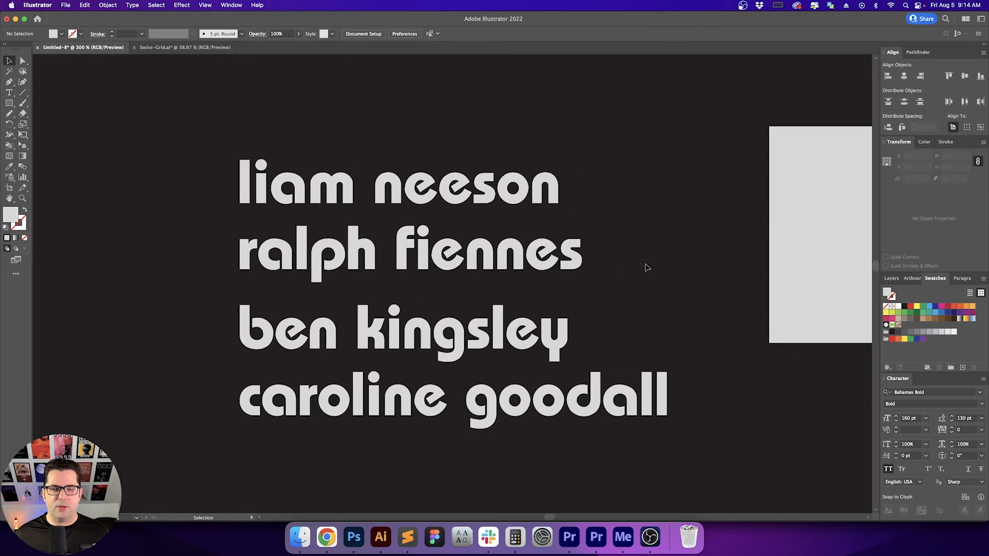
{"action": "left_click_drag", "start_coordinate": [648, 292], "coordinate": [643, 287]}
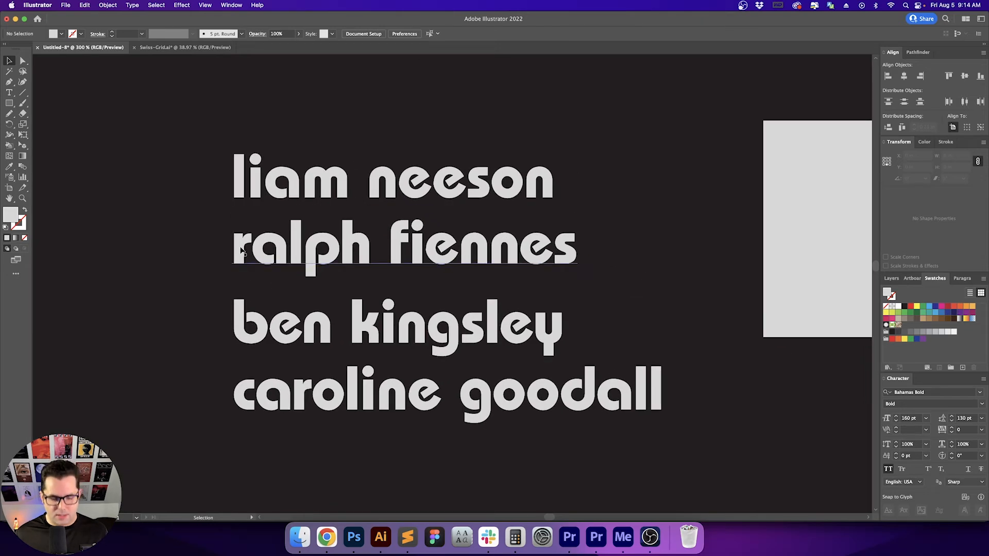
{"action": "key", "text": "m"}
{"action": "scroll", "coordinate": [236, 201], "scroll_direction": "up", "scroll_amount": 3}
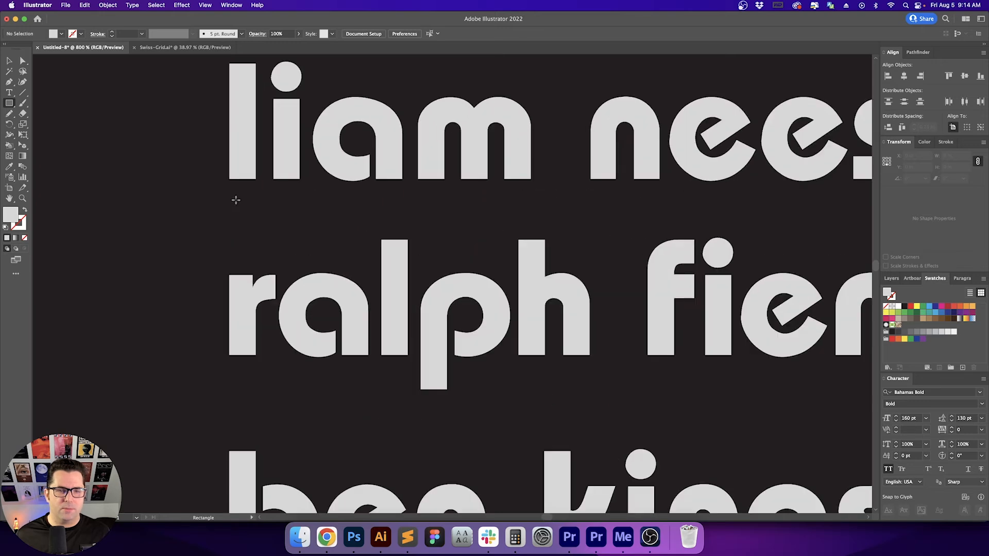
{"action": "mouse_move", "coordinate": [228, 179]}
{"action": "left_mouse_down"}
{"action": "mouse_move", "coordinate": [283, 258]}
{"action": "mouse_move", "coordinate": [283, 274]}
{"action": "left_mouse_up"}
{"action": "key", "text": "v"}
{"action": "left_click", "coordinate": [168, 286]}
{"action": "left_click_drag", "start_coordinate": [168, 286], "coordinate": [215, 180]}
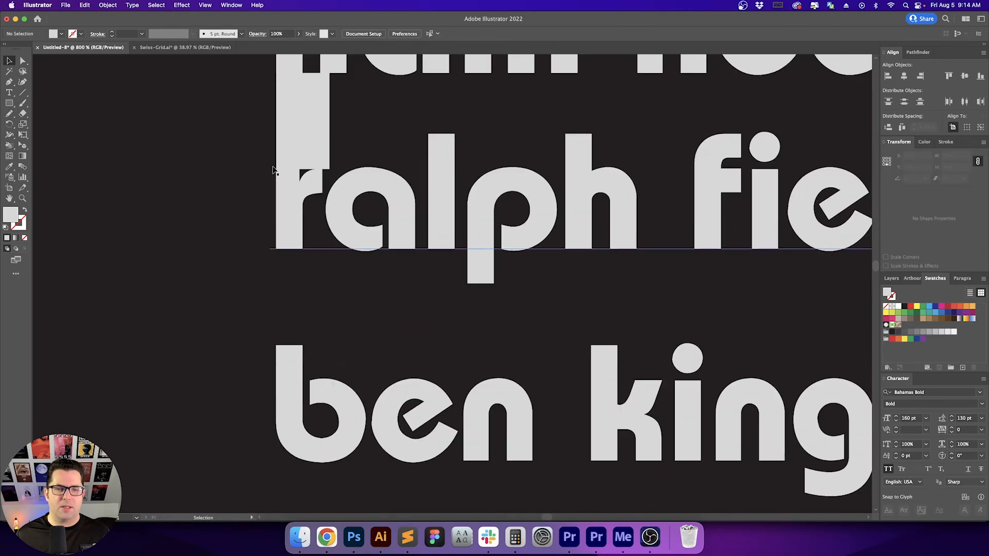
{"action": "left_click_drag", "start_coordinate": [280, 155], "coordinate": [269, 332]}
{"action": "scroll", "coordinate": [201, 288], "scroll_direction": "down", "scroll_amount": 5}
{"action": "left_click_drag", "start_coordinate": [285, 148], "coordinate": [289, 362]}
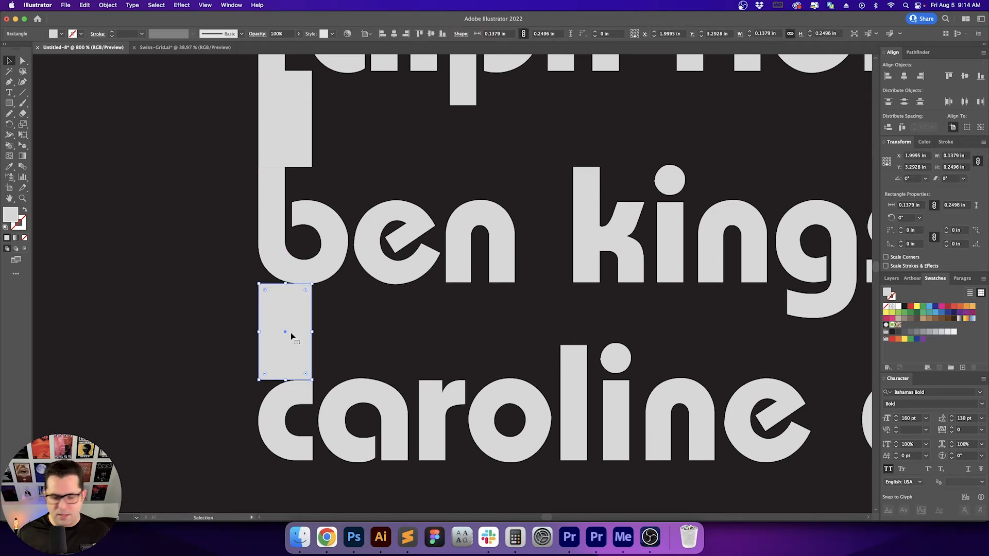
Delete the three spacing rectangles between the cast names.
{"action": "key", "text": "super+minus"}
{"action": "key", "text": "super+minus"}
{"action": "key", "text": "super+minus"}
{"action": "left_click", "coordinate": [293, 336]}
{"action": "left_click_drag", "start_coordinate": [323, 319], "coordinate": [192, 354]}
{"action": "left_click", "coordinate": [320, 243]}
{"action": "key", "text": "backslash"}
{"action": "key", "text": "BackSpace"}
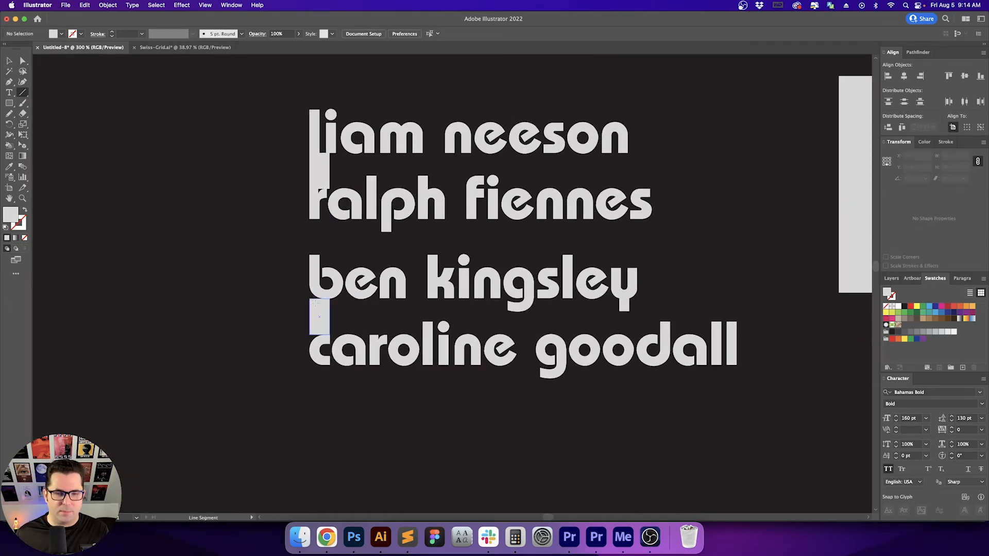
{"action": "key", "text": "v"}
{"action": "left_click", "coordinate": [316, 305]}
{"action": "key", "text": "BackSpace"}
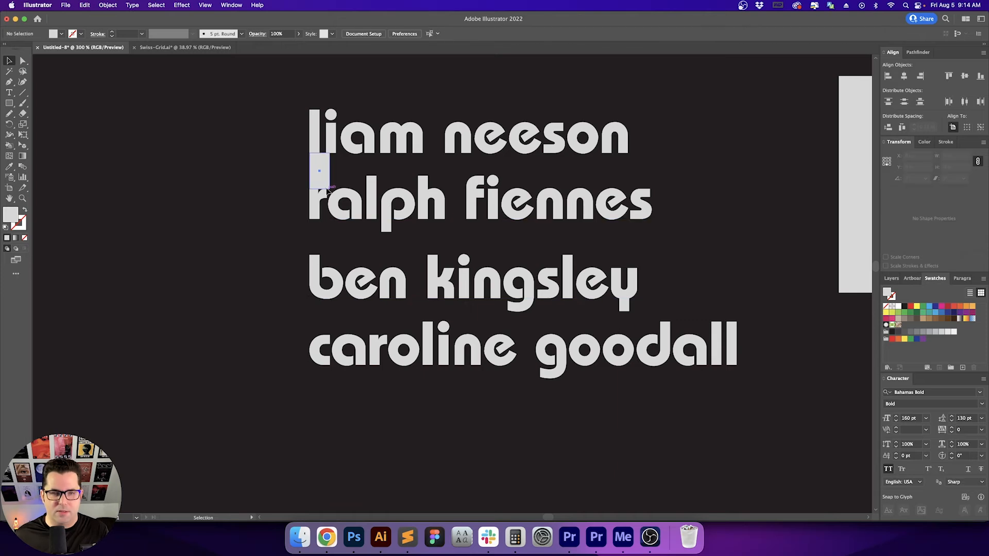
{"action": "left_click", "coordinate": [324, 186]}
{"action": "key", "text": "BackSpace"}
Draw a spacer rectangle about 0.12 × 0.19 in from the baseline of "liam neeson" down into the gap above "ralph fiennes".
{"action": "left_click_drag", "start_coordinate": [288, 256], "coordinate": [361, 289]}
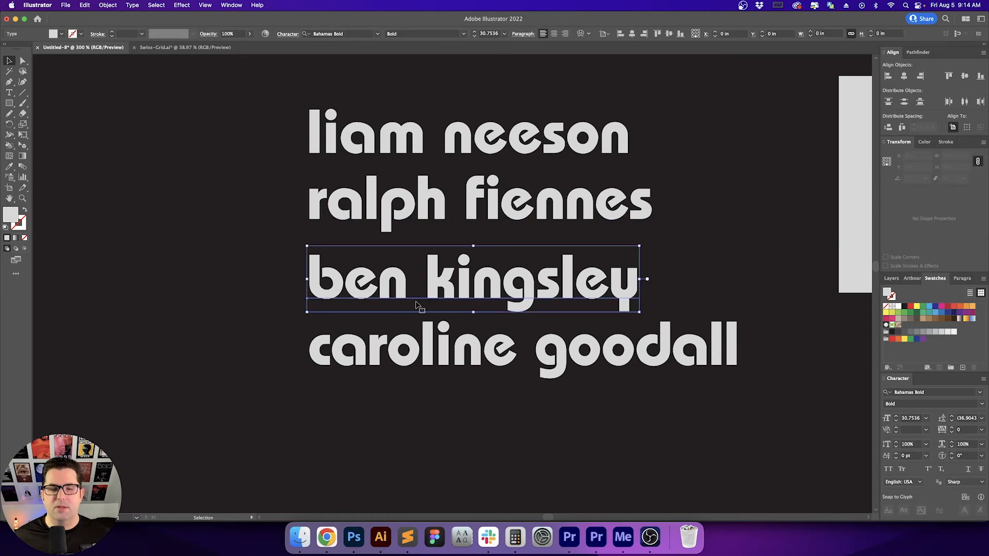
{"action": "left_click", "coordinate": [702, 281]}
{"action": "key", "text": "m"}
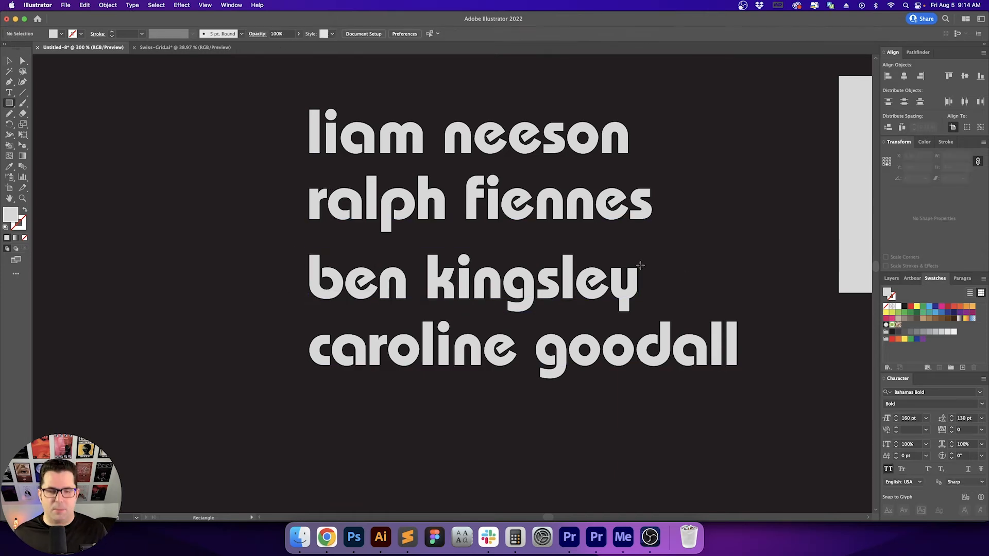
{"action": "left_click_drag", "start_coordinate": [442, 153], "coordinate": [454, 174]}
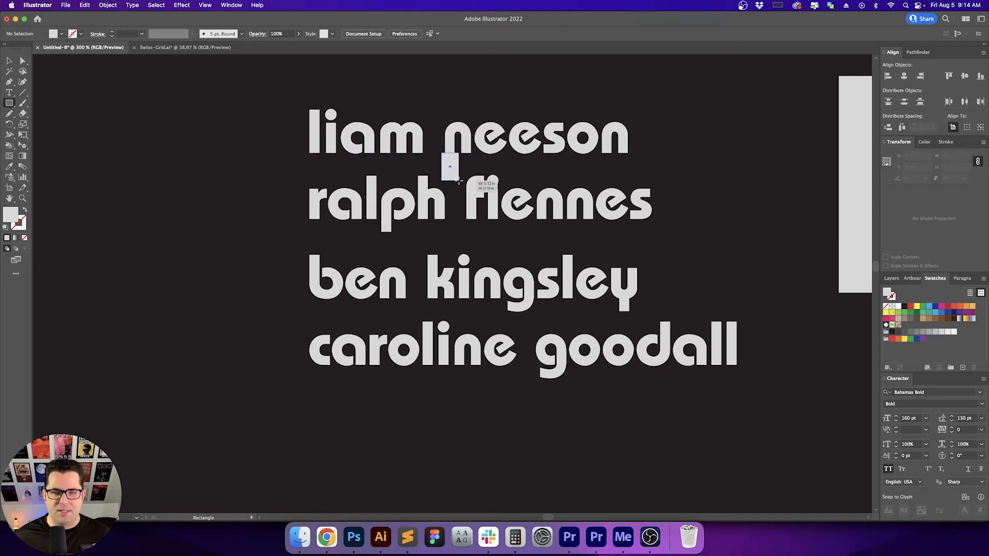
{"action": "left_click_drag", "start_coordinate": [458, 181], "coordinate": [459, 180]}
{"action": "key", "text": "v"}
{"action": "left_click", "coordinate": [484, 163]}
{"action": "left_click", "coordinate": [394, 170]}
Move the spacer rectangle to the baseline of "ralph fiennes" and raise "ben kingsley" to meet its lower edge.
{"action": "left_click_drag", "start_coordinate": [452, 172], "coordinate": [454, 237]}
{"action": "left_click_drag", "start_coordinate": [469, 283], "coordinate": [470, 273]}
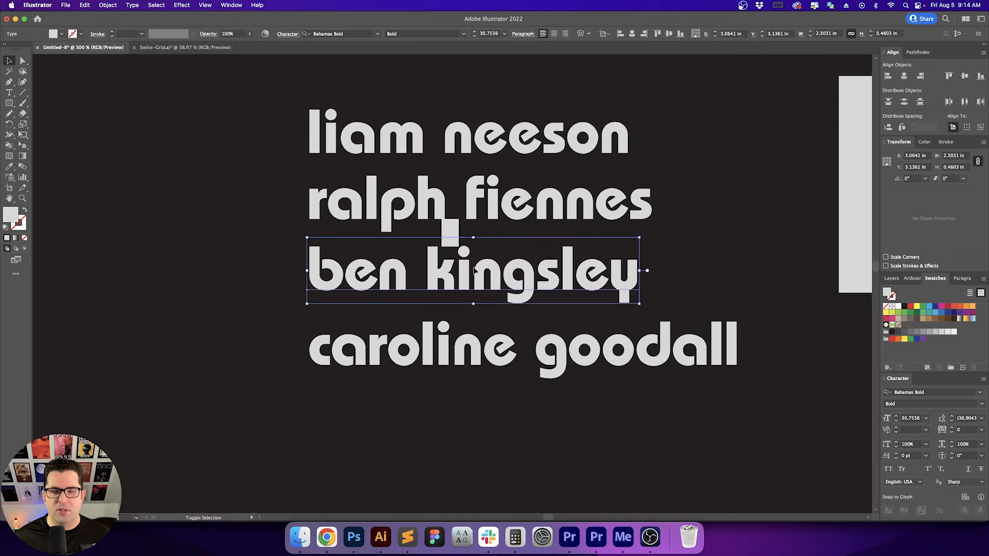
{"action": "left_click", "coordinate": [711, 276]}
Use the spacer below "ben kingsley" to set the same gap for "caroline goodall", and delete the spacer.
{"action": "left_click_drag", "start_coordinate": [448, 237], "coordinate": [447, 305]}
{"action": "left_click_drag", "start_coordinate": [456, 351], "coordinate": [457, 350]}
{"action": "left_click", "coordinate": [470, 392]}
{"action": "left_click", "coordinate": [451, 301]}
{"action": "key", "text": "Delete"}
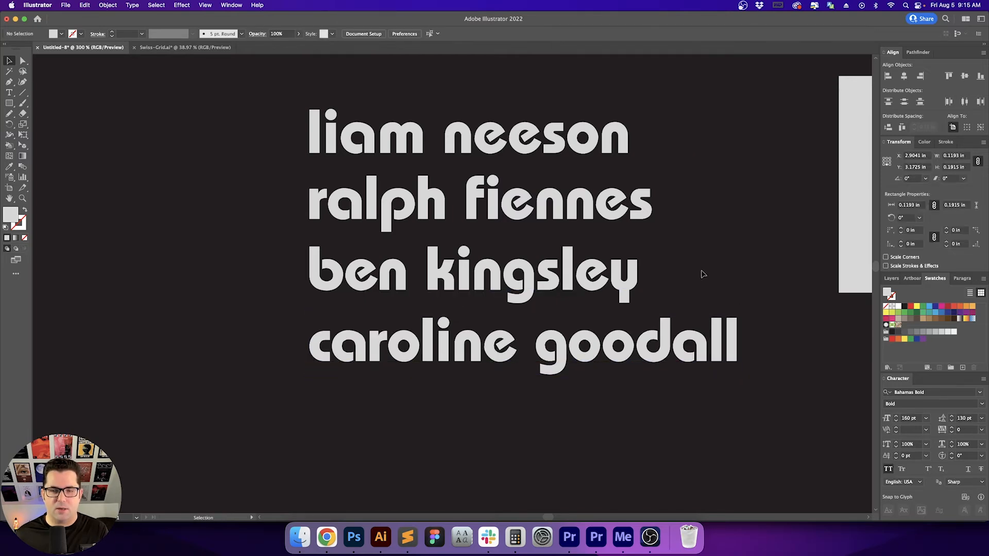
Select the four cast names with "liam neeson" as the alignment key object, and clear the selection.
{"action": "left_click_drag", "start_coordinate": [727, 269], "coordinate": [678, 304]}
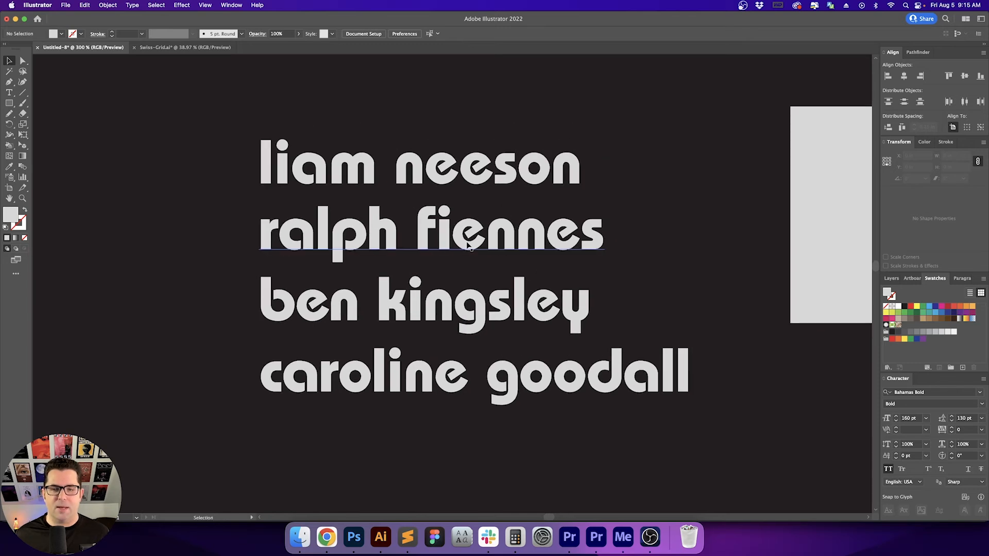
{"action": "scroll", "coordinate": [219, 224], "scroll_direction": "down", "scroll_amount": 3}
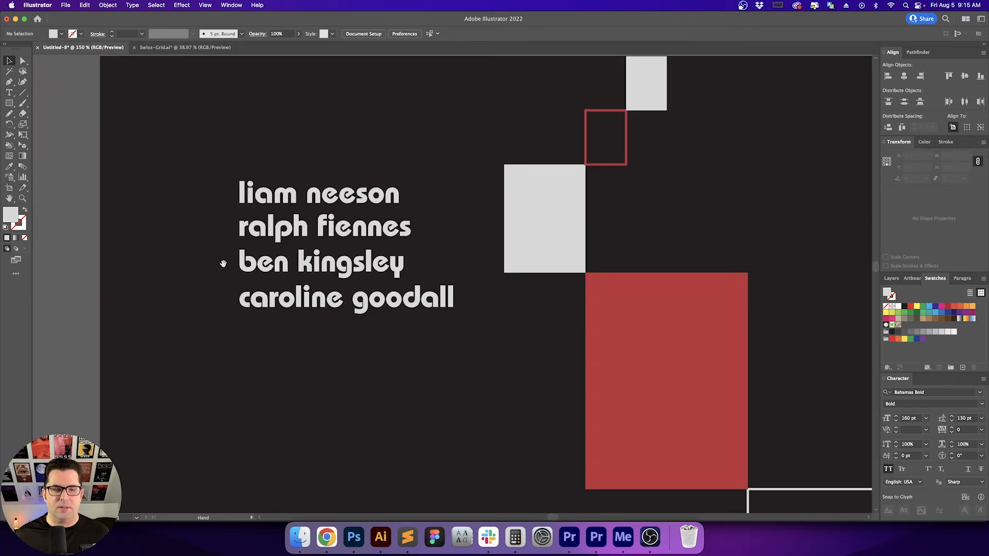
{"action": "left_click_drag", "start_coordinate": [223, 264], "coordinate": [230, 265]}
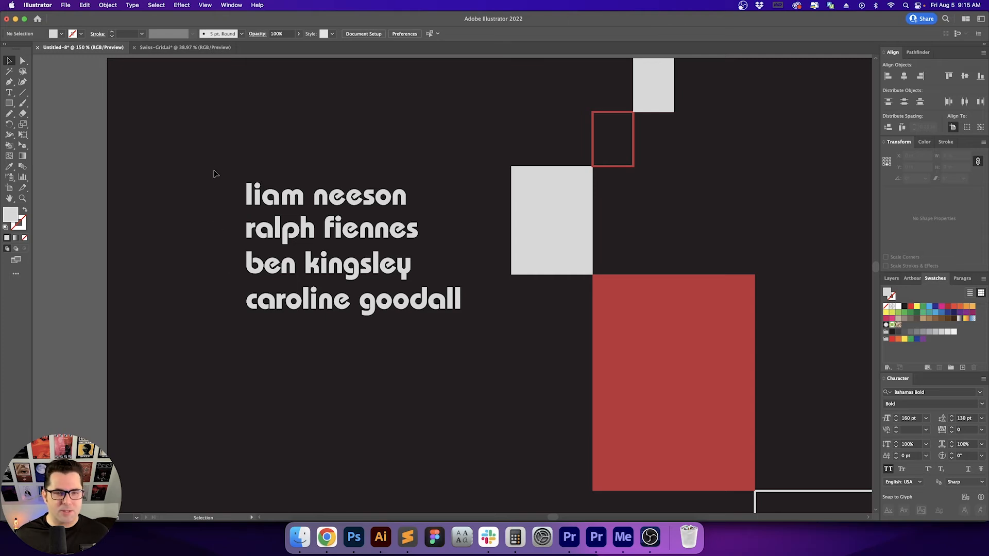
{"action": "left_click_drag", "start_coordinate": [214, 153], "coordinate": [428, 442]}
{"action": "triple_click", "coordinate": [345, 200]}
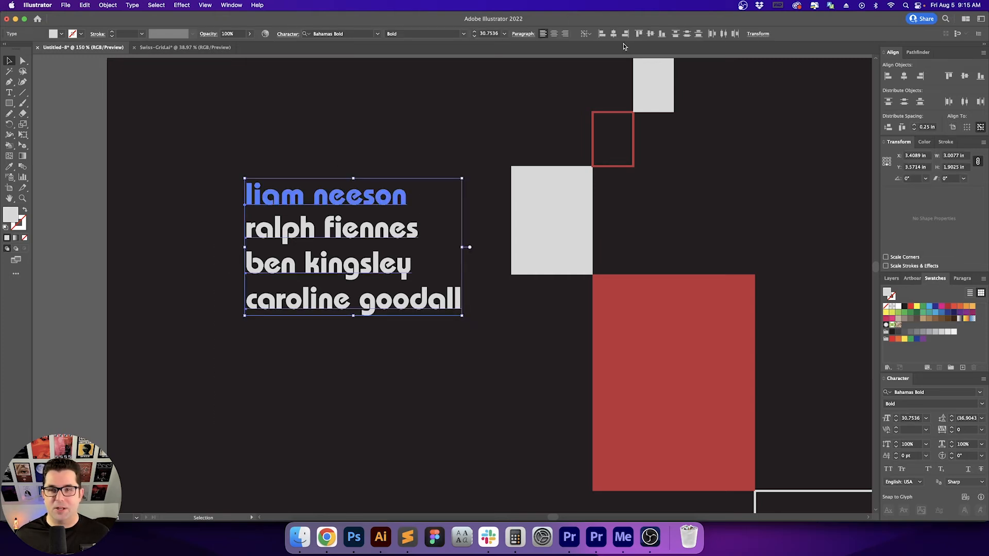
{"action": "left_click", "coordinate": [432, 107]}
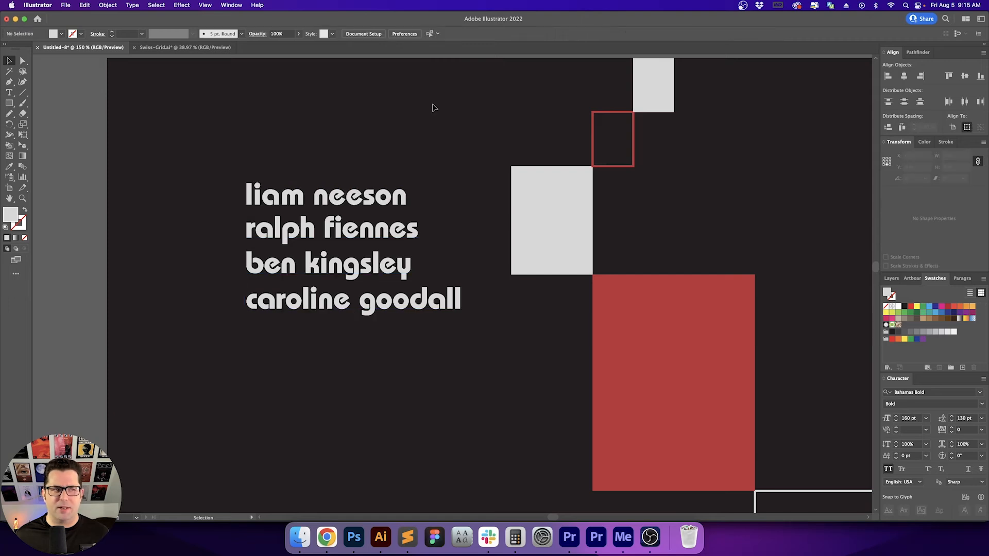
Examine the spacing and placement of the cast names within the whole poster layout.
{"action": "scroll", "coordinate": [278, 229], "scroll_direction": "up", "scroll_amount": 1}
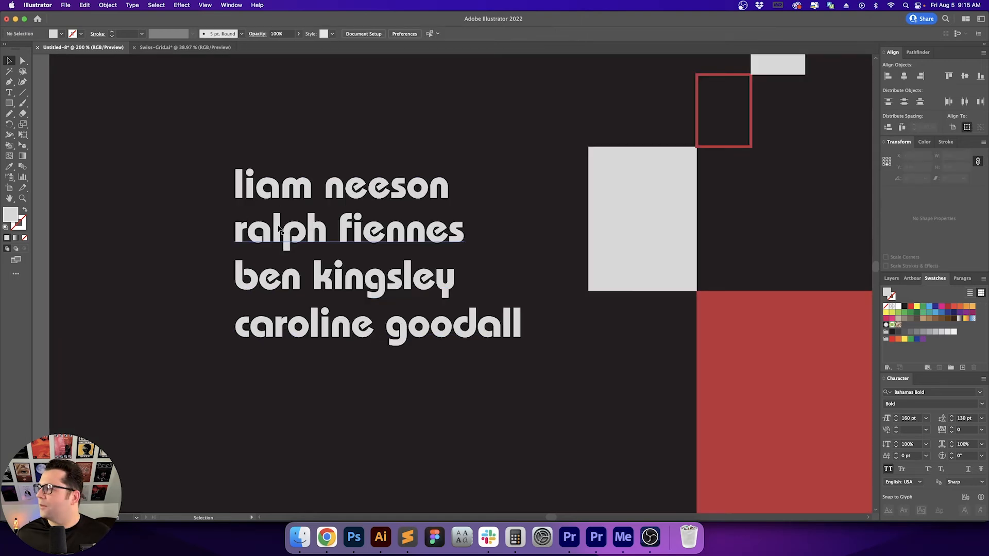
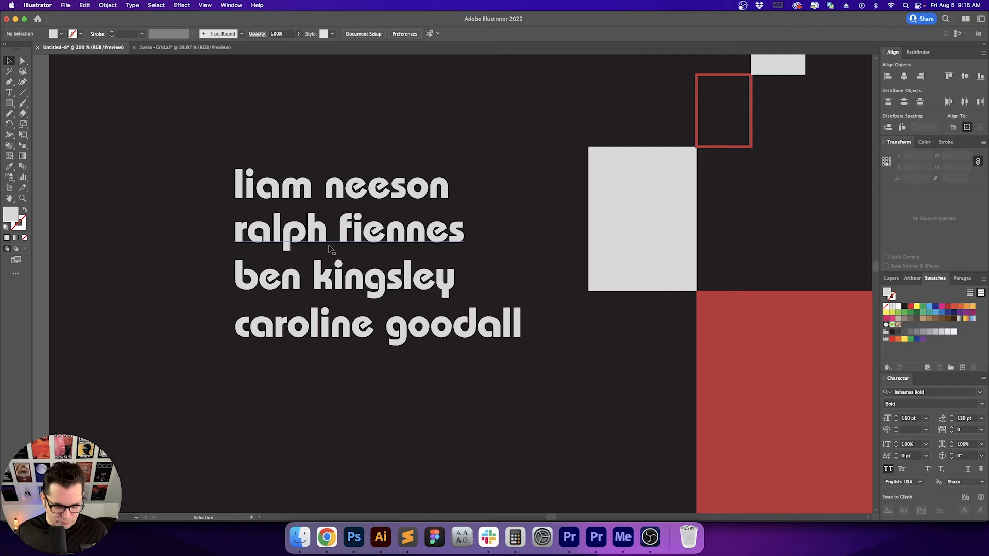
{"action": "key", "text": "super+0"}
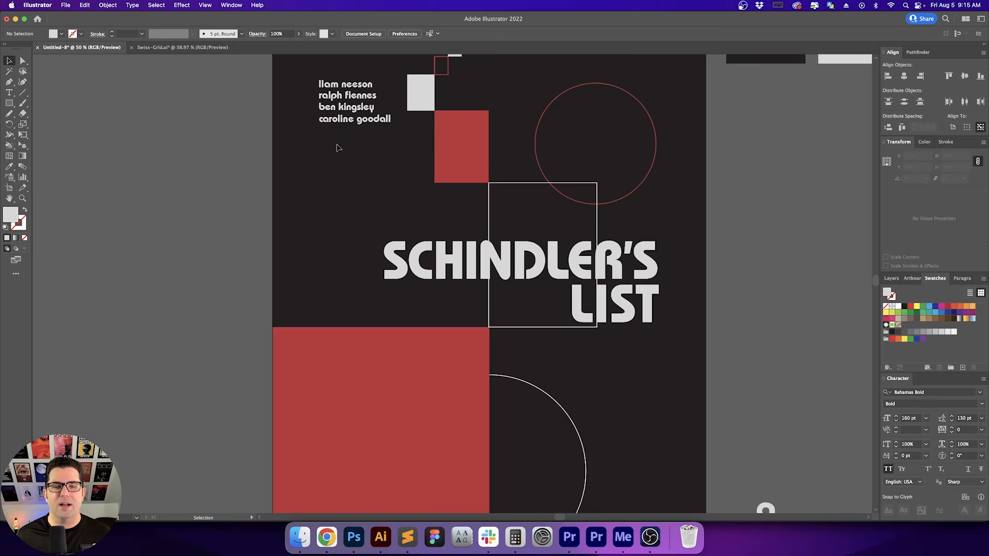
{"action": "key", "text": "super+equal"}
{"action": "left_click_drag", "start_coordinate": [323, 134], "coordinate": [356, 248]}
{"action": "scroll", "coordinate": [358, 253], "scroll_direction": "down", "scroll_amount": 3}
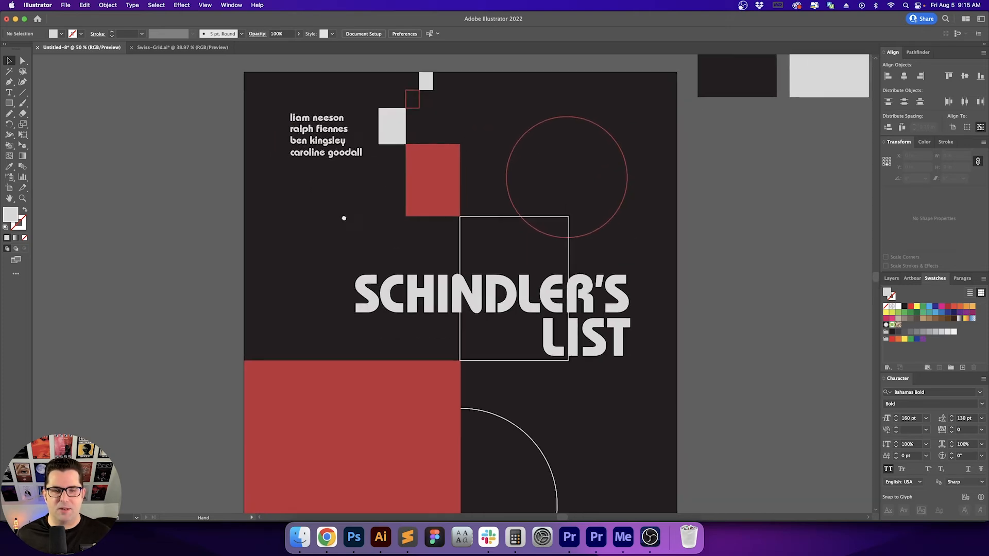
{"action": "scroll", "coordinate": [360, 281], "scroll_direction": "up", "scroll_amount": 5}
{"action": "scroll", "coordinate": [354, 278], "scroll_direction": "down", "scroll_amount": 3}
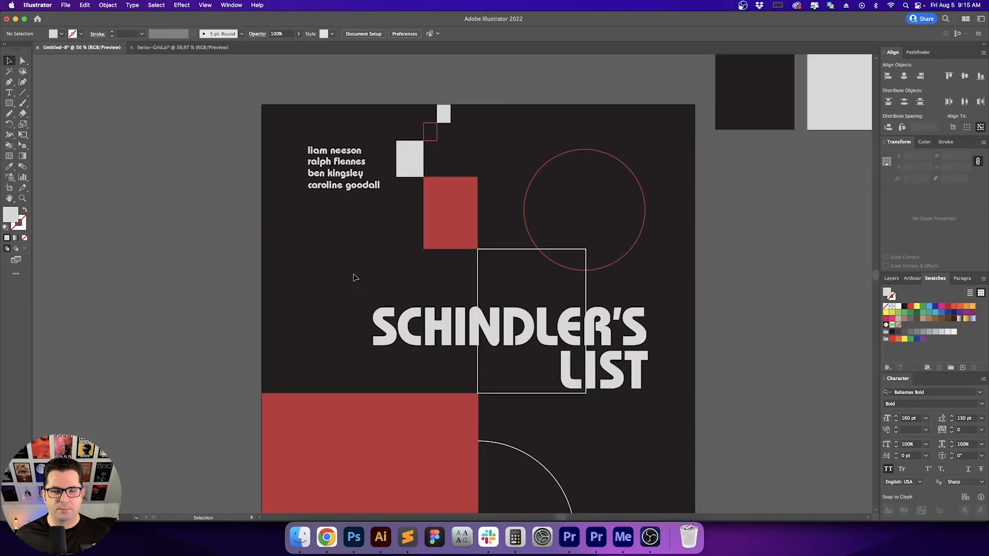
{"action": "key", "text": "super+0"}
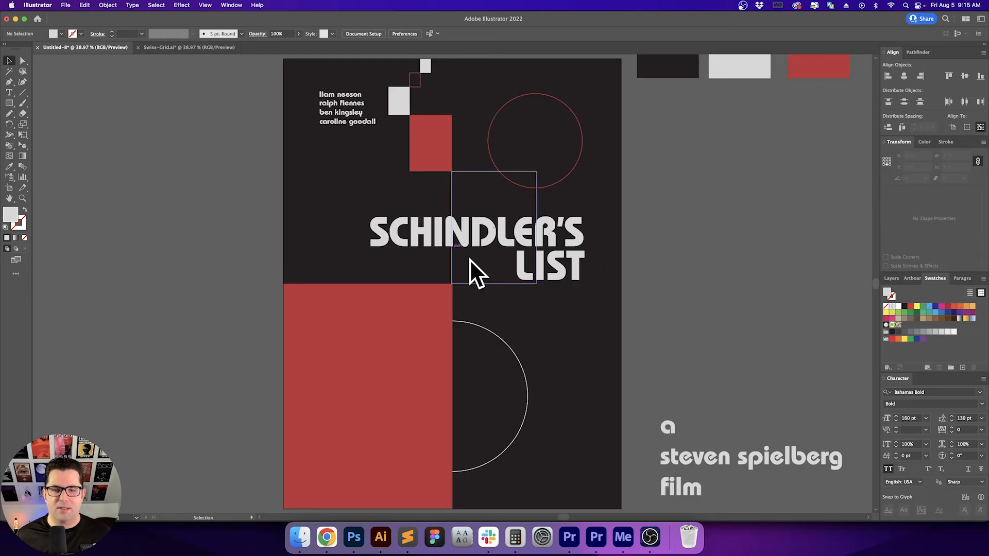
Duplicate the upper red circle outline below the title, overlapping the white circle beside the right margin guide.
{"action": "scroll", "coordinate": [503, 336], "scroll_direction": "down", "scroll_amount": 2}
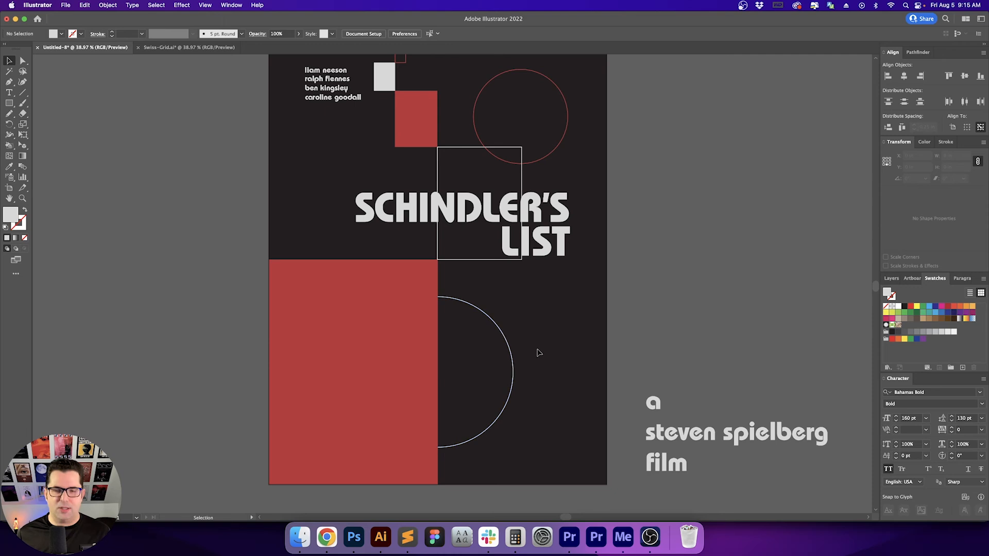
{"action": "scroll", "coordinate": [539, 352], "scroll_direction": "right", "scroll_amount": 2}
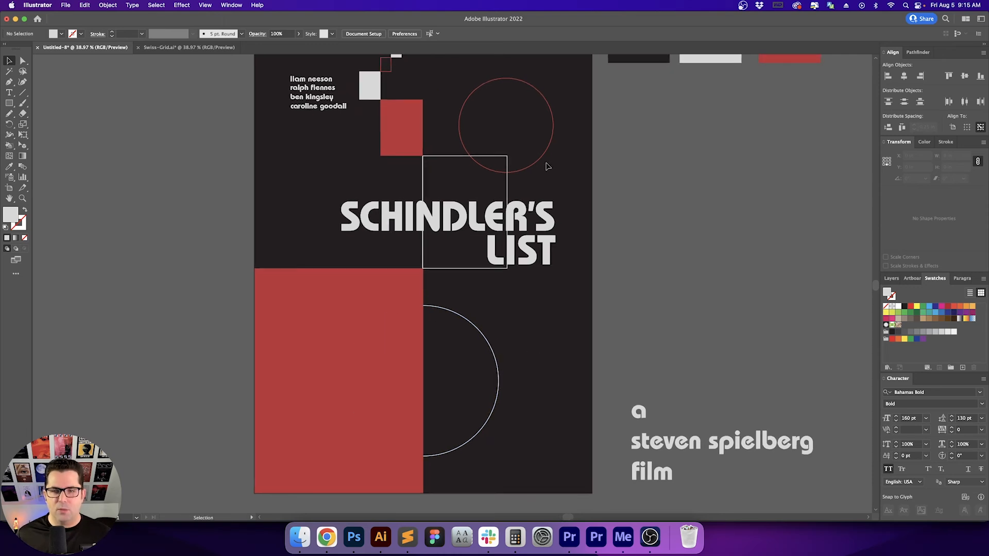
{"action": "left_click", "coordinate": [489, 343]}
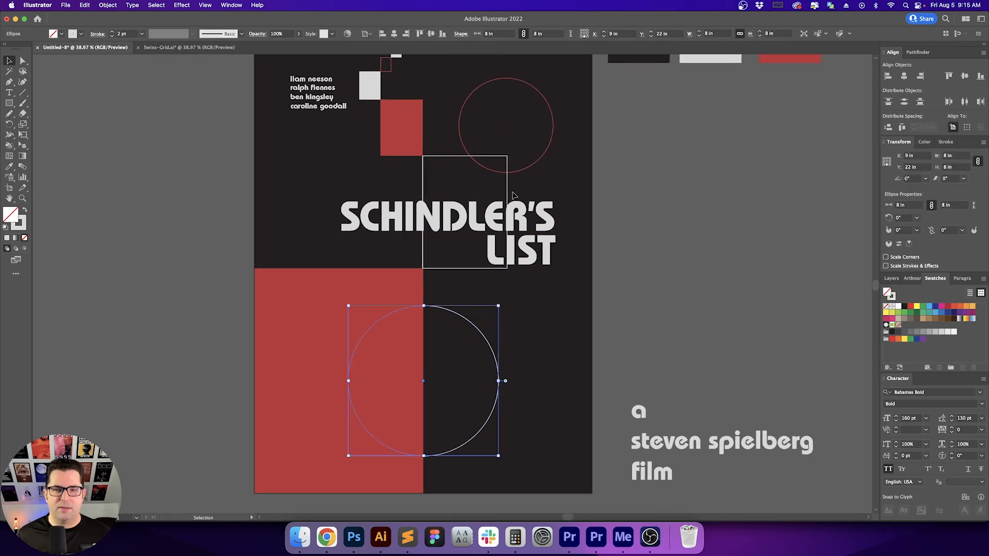
{"action": "left_click", "coordinate": [545, 159]}
{"action": "left_click_drag", "start_coordinate": [552, 151], "coordinate": [663, 155]}
{"action": "key", "text": "super+semicolon"}
{"action": "scroll", "coordinate": [568, 392], "scroll_direction": "up", "scroll_amount": 5}
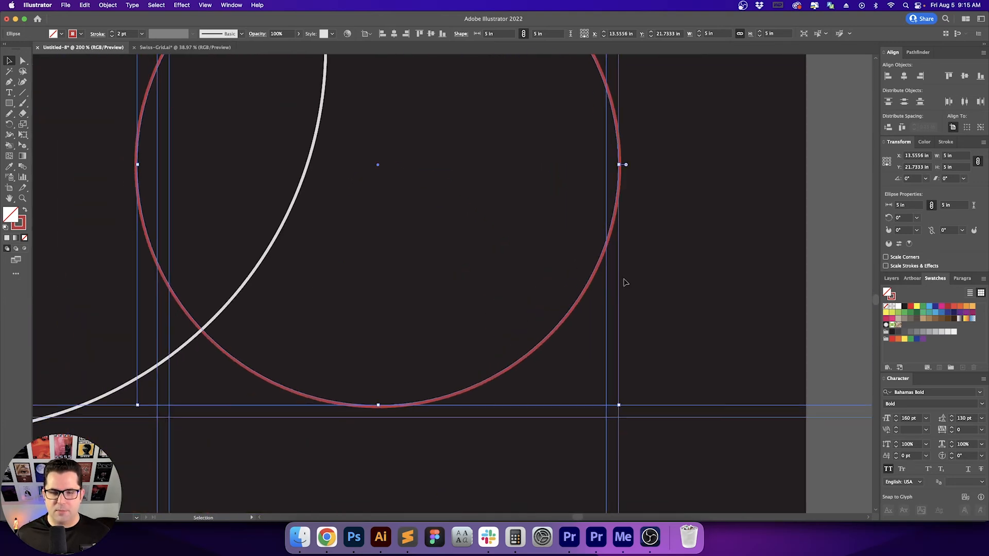
{"action": "left_click_drag", "start_coordinate": [588, 288], "coordinate": [587, 300]}
{"action": "left_click_drag", "start_coordinate": [586, 296], "coordinate": [587, 293]}
Align the lower red circle vertically to the centre of the white circle and clear the selection.
{"action": "scroll", "coordinate": [588, 299], "scroll_direction": "left", "scroll_amount": 10}
{"action": "left_click_drag", "start_coordinate": [485, 404], "coordinate": [616, 274]}
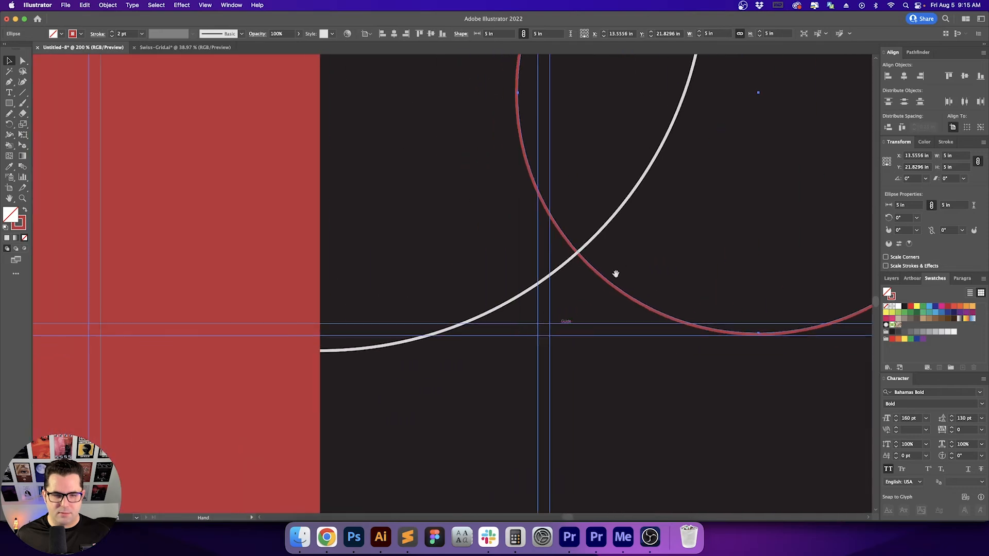
{"action": "left_click", "coordinate": [509, 306]}
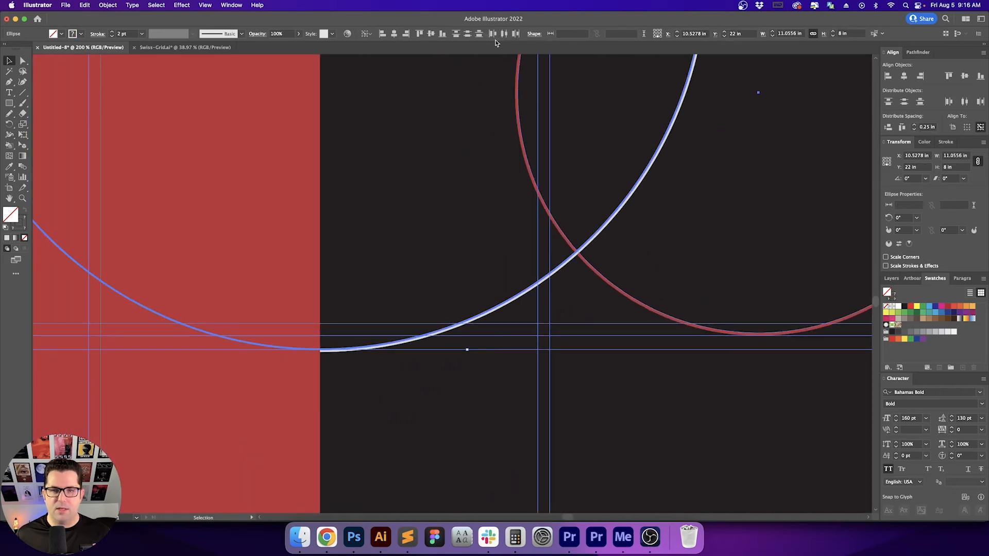
{"action": "left_click", "coordinate": [574, 206]}
Shift the lower red circle slightly left so its outer stroke edge meets the right margin guide, and hide the guides.
{"action": "scroll", "coordinate": [605, 216], "scroll_direction": "right", "scroll_amount": 10}
{"action": "scroll", "coordinate": [605, 216], "scroll_direction": "up", "scroll_amount": 2}
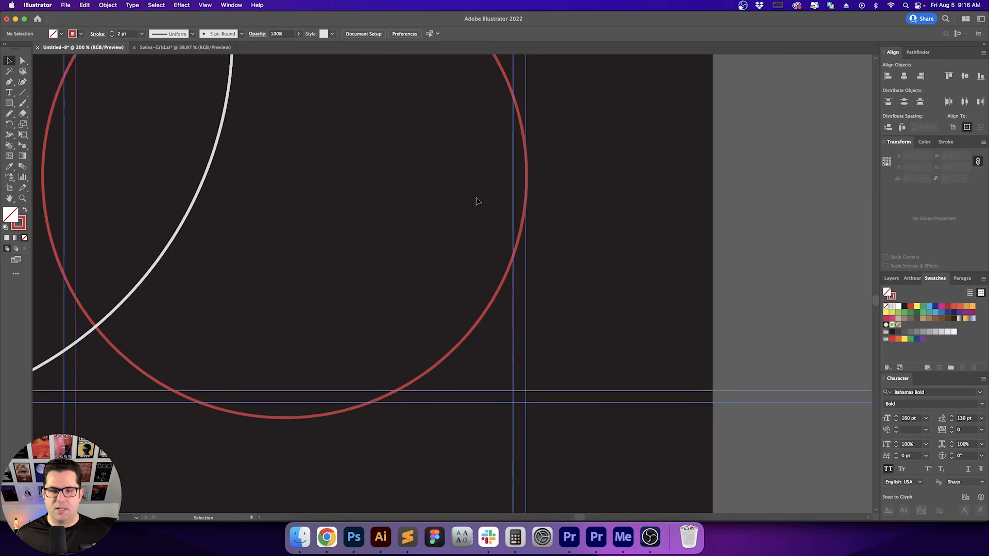
{"action": "scroll", "coordinate": [528, 174], "scroll_direction": "up", "scroll_amount": 4}
{"action": "left_click_drag", "start_coordinate": [527, 174], "coordinate": [515, 186]}
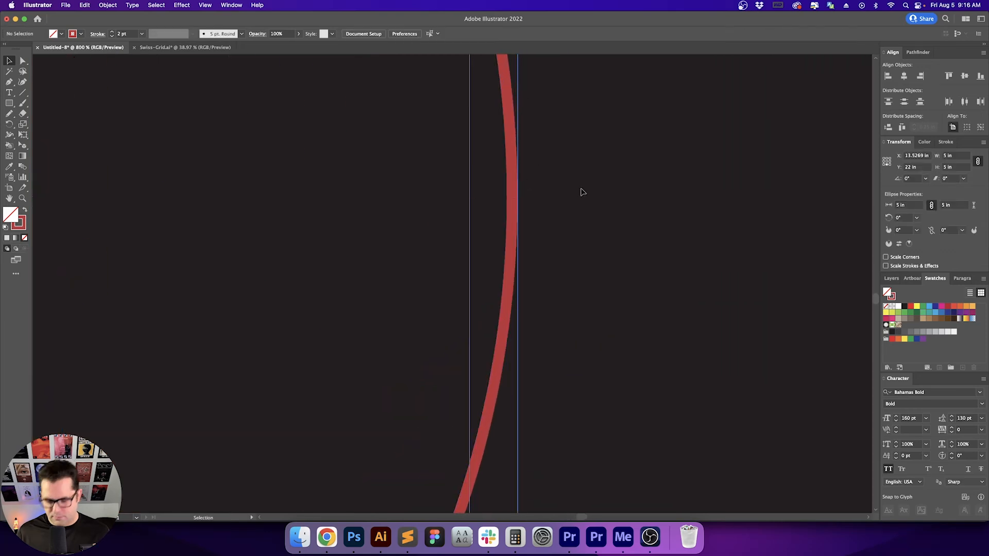
{"action": "key", "text": "super+0"}
{"action": "scroll", "coordinate": [689, 368], "scroll_direction": "right", "scroll_amount": 3}
{"action": "scroll", "coordinate": [689, 369], "scroll_direction": "down", "scroll_amount": 1}
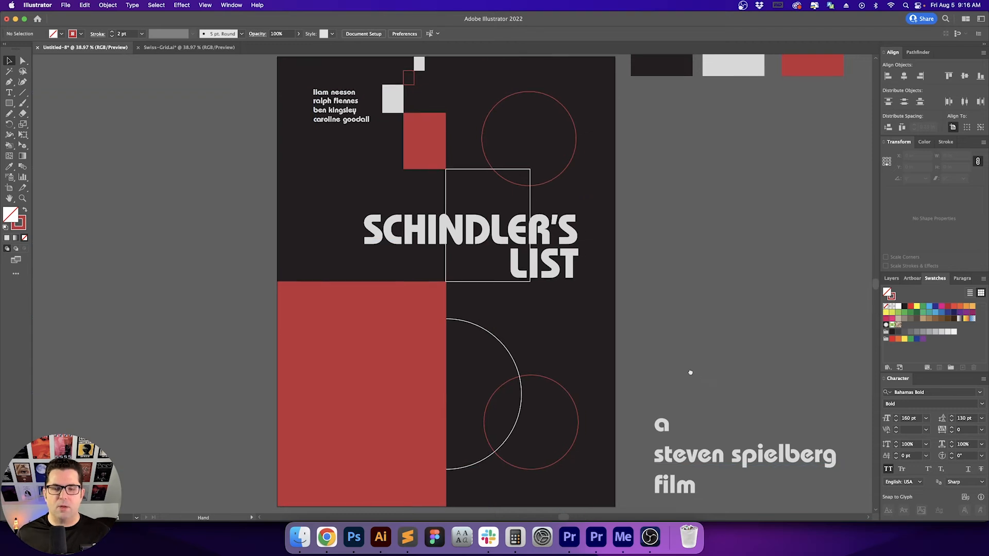
{"action": "mouse_move", "coordinate": [625, 331]}
{"action": "left_mouse_down"}
{"action": "mouse_move", "coordinate": [716, 383]}
{"action": "mouse_move", "coordinate": [627, 335]}
{"action": "mouse_move", "coordinate": [645, 328]}
{"action": "left_mouse_up"}
{"action": "mouse_move", "coordinate": [649, 385]}
{"action": "left_mouse_down"}
{"action": "mouse_move", "coordinate": [642, 357]}
{"action": "mouse_move", "coordinate": [657, 383]}
{"action": "left_mouse_up"}
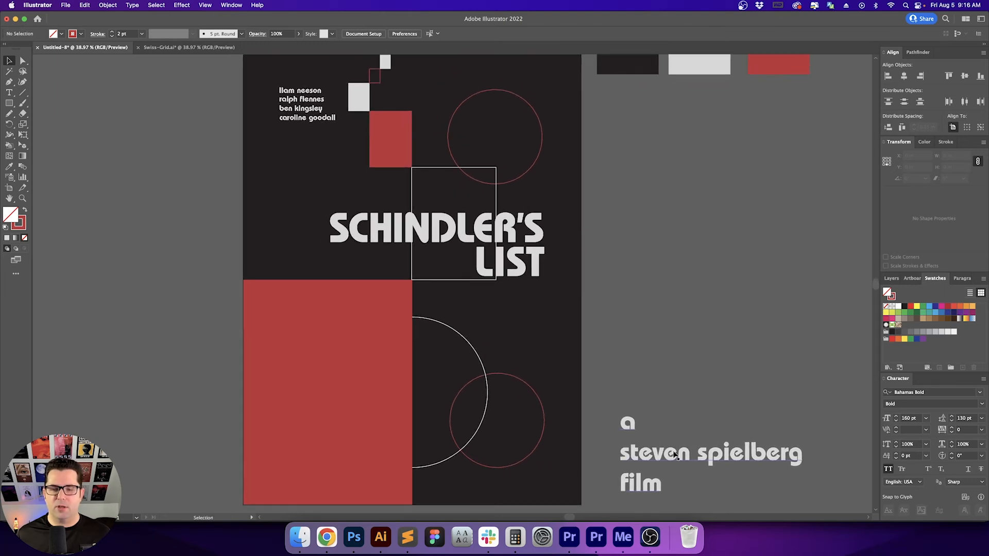
Copy the cast names' text formatting onto the "a steven spielberg film" credit and right-align its paragraph.
{"action": "left_click", "coordinate": [672, 470]}
{"action": "key", "text": "i"}
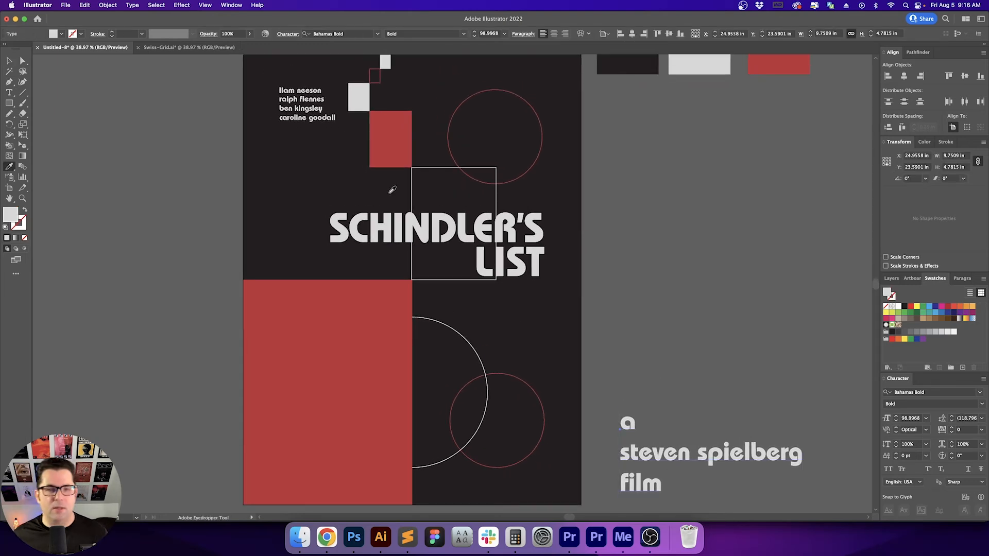
{"action": "left_click", "coordinate": [317, 112]}
{"action": "key", "text": "v"}
{"action": "left_click", "coordinate": [705, 422]}
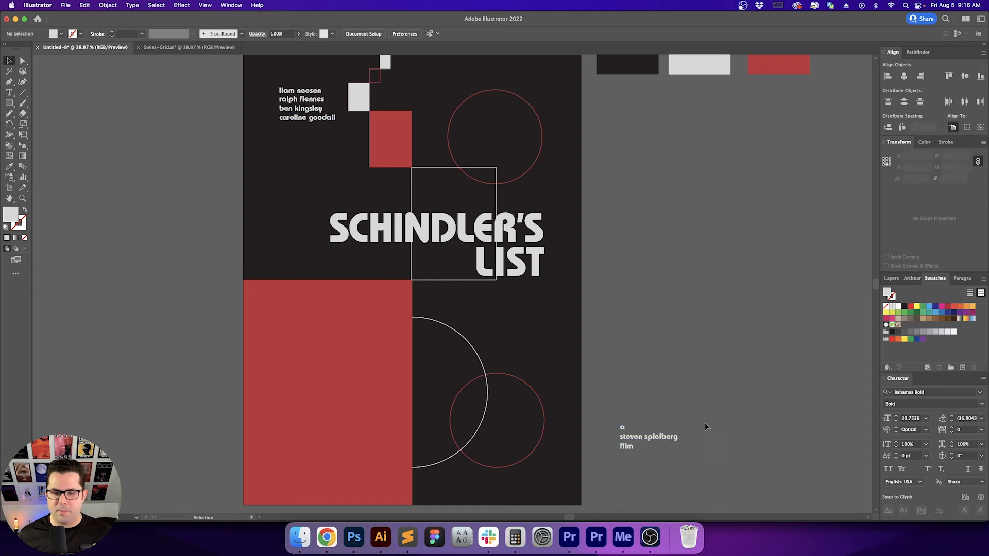
{"action": "left_click", "coordinate": [565, 34]}
{"action": "left_click", "coordinate": [750, 359]}
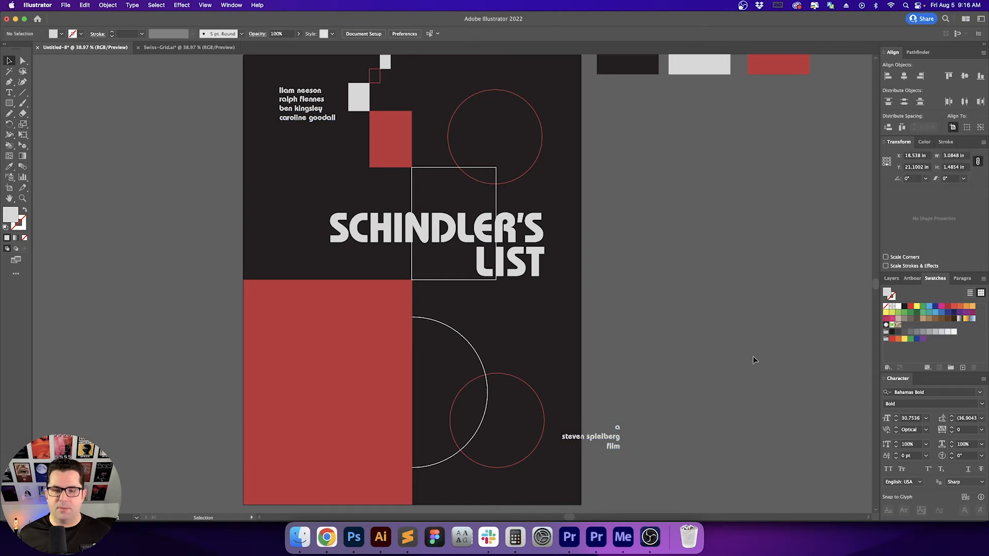
Move the director credit onto the poster's lower-right corner, overlapping the bottom of the lower red circle.
{"action": "left_click", "coordinate": [609, 446]}
{"action": "scroll", "coordinate": [605, 465], "scroll_direction": "up", "scroll_amount": 2}
{"action": "left_click_drag", "start_coordinate": [605, 465], "coordinate": [688, 336]}
{"action": "scroll", "coordinate": [663, 336], "scroll_direction": "up", "scroll_amount": 2}
{"action": "left_click_drag", "start_coordinate": [702, 228], "coordinate": [477, 337]}
{"action": "scroll", "coordinate": [517, 336], "scroll_direction": "up", "scroll_amount": 2}
{"action": "left_click_drag", "start_coordinate": [531, 351], "coordinate": [550, 327]}
Check the font sizes of the director credit, the cast names and the film title.
{"action": "key", "text": "t"}
{"action": "key", "text": "v"}
{"action": "double_click", "coordinate": [590, 250]}
{"action": "key", "text": "super+a"}
{"action": "double_click", "coordinate": [912, 418]}
{"action": "left_click", "coordinate": [710, 382]}
{"action": "key", "text": "v"}
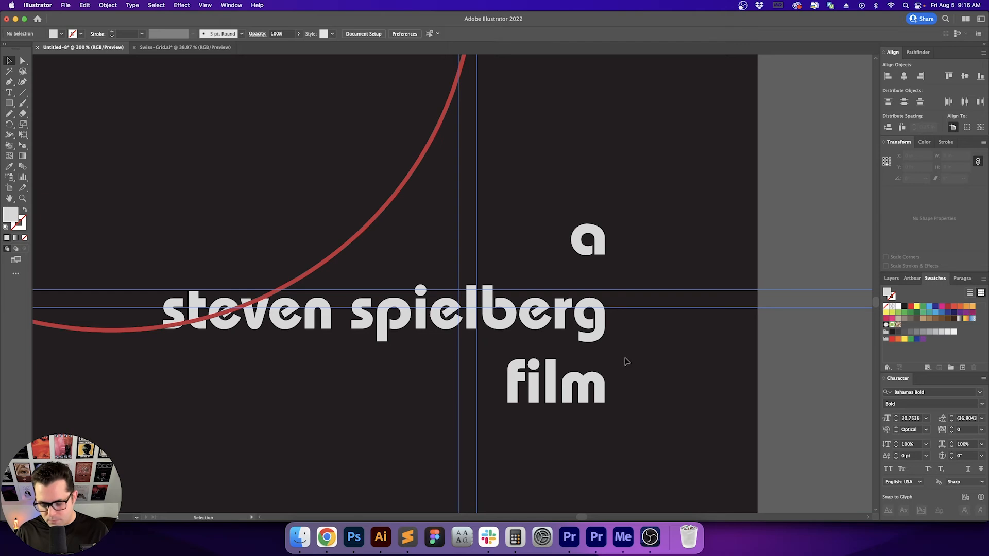
{"action": "key", "text": "super+0"}
{"action": "left_click", "coordinate": [353, 113]}
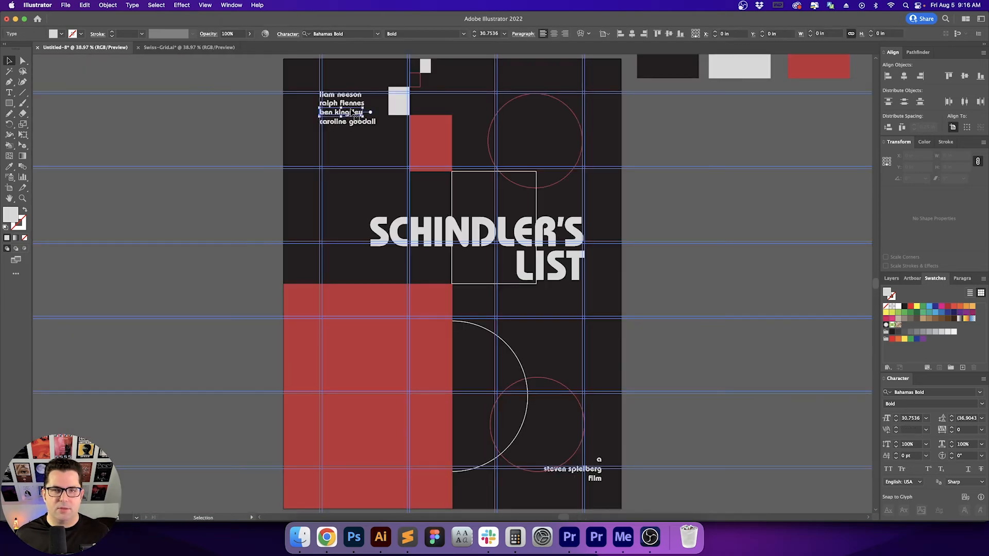
{"action": "left_click", "coordinate": [368, 139]}
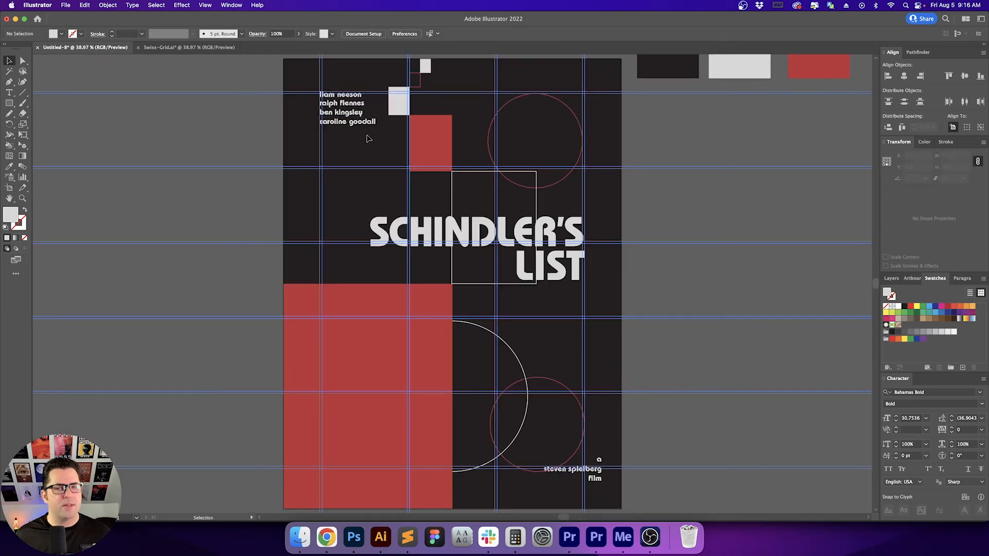
{"action": "left_click", "coordinate": [408, 232]}
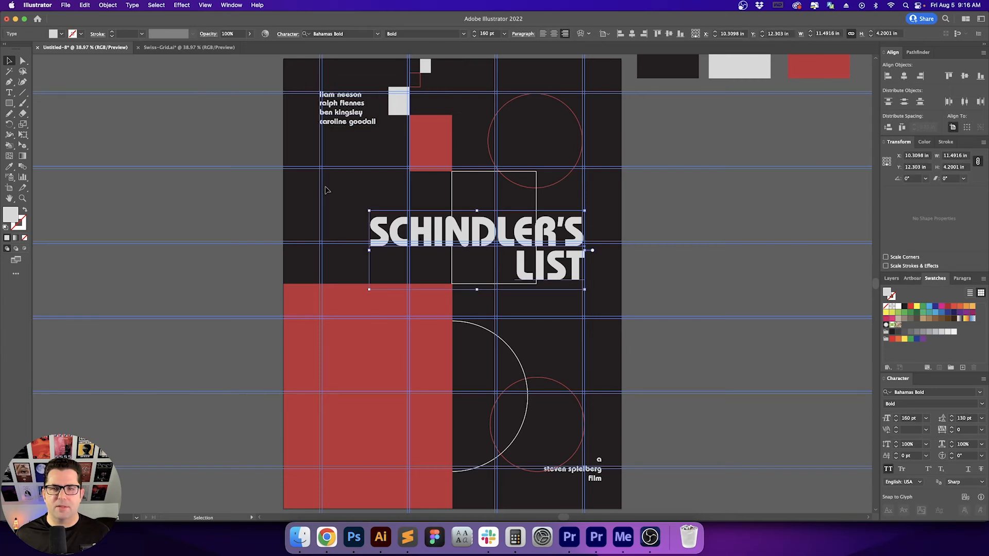
Try multiplying the font size of the four cast names by 4, and undo the change.
{"action": "left_click", "coordinate": [322, 93]}
{"action": "left_click", "coordinate": [493, 34]}
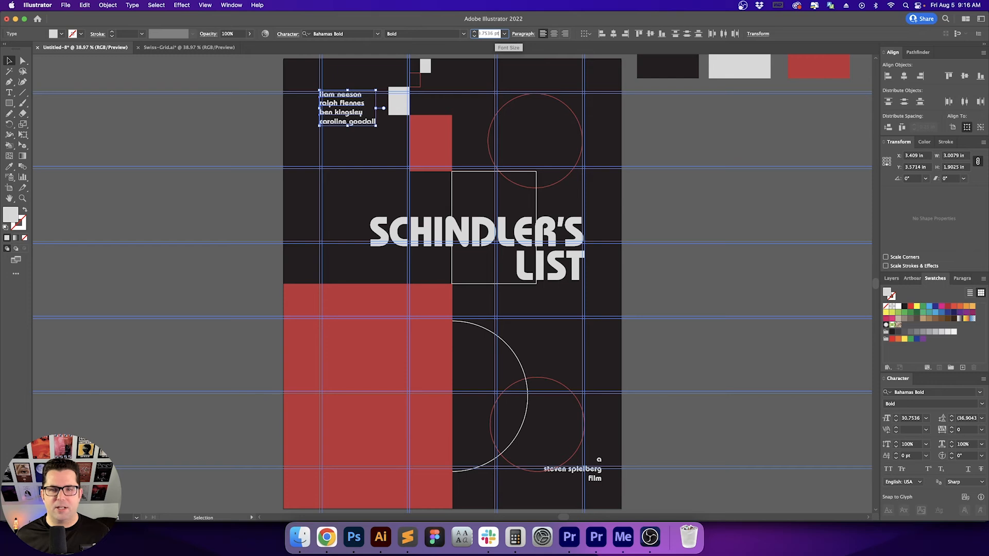
{"action": "type", "text": "*4"}
{"action": "key", "text": "Return"}
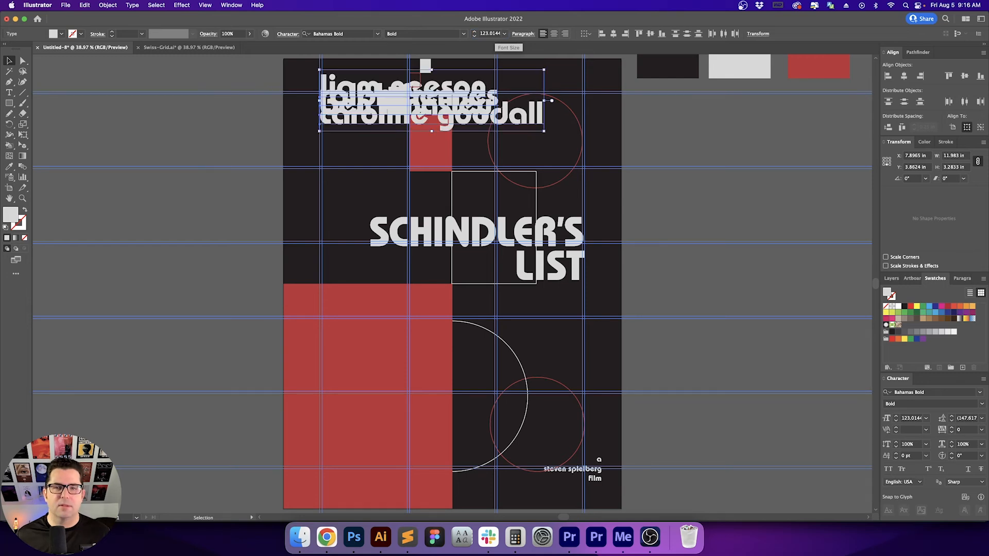
{"action": "key", "text": "cmd+z"}
Set the font size of the four cast names to 32 pt and clear the selection.
{"action": "type", "text": "32"}
{"action": "key", "text": "Return"}
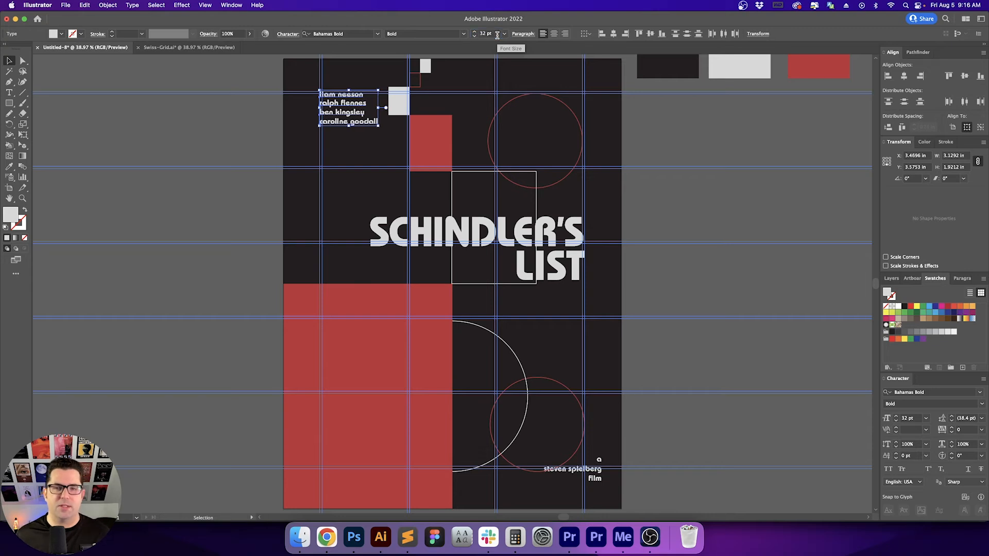
{"action": "left_click", "coordinate": [650, 182]}
Hide the guides and nudge "caroline goodall" slightly up to even the gap below "ben kingsley".
{"action": "left_click_drag", "start_coordinate": [326, 99], "coordinate": [389, 175]}
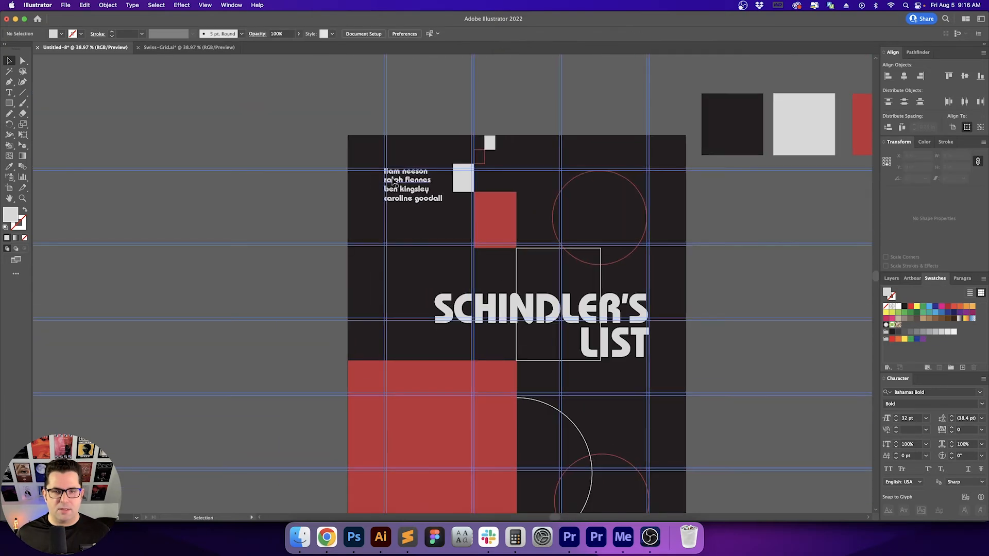
{"action": "scroll", "coordinate": [385, 175], "scroll_direction": "up", "scroll_amount": 4}
{"action": "key", "text": "super+semicolon"}
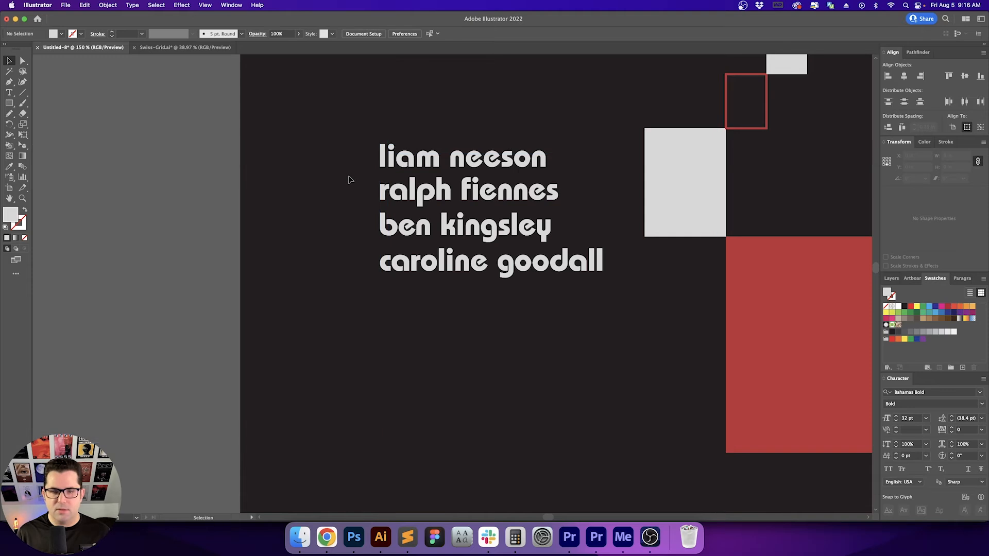
{"action": "scroll", "coordinate": [409, 325], "scroll_direction": "right", "scroll_amount": 3}
{"action": "scroll", "coordinate": [383, 340], "scroll_direction": "up", "scroll_amount": 2}
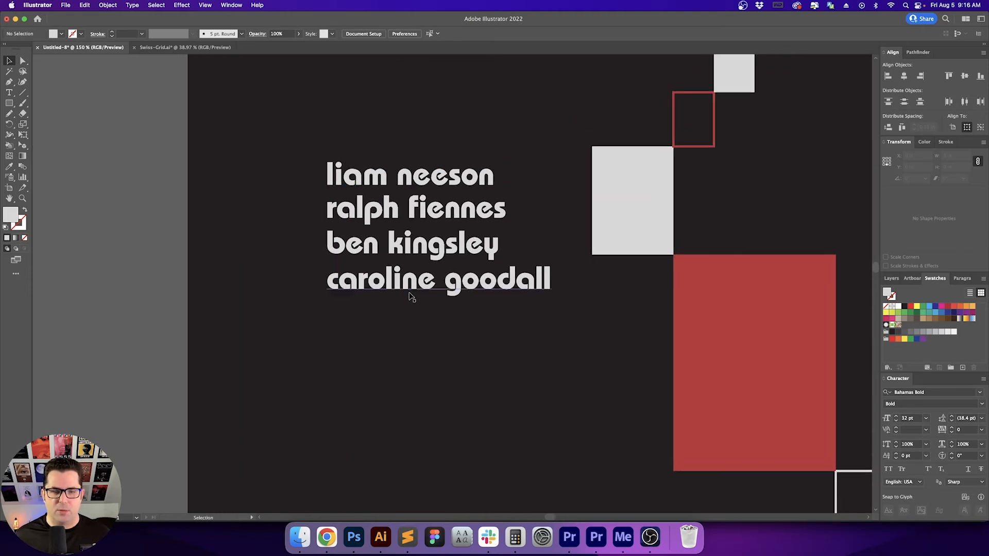
{"action": "left_click", "coordinate": [433, 296]}
{"action": "key", "text": "shift+Up"}
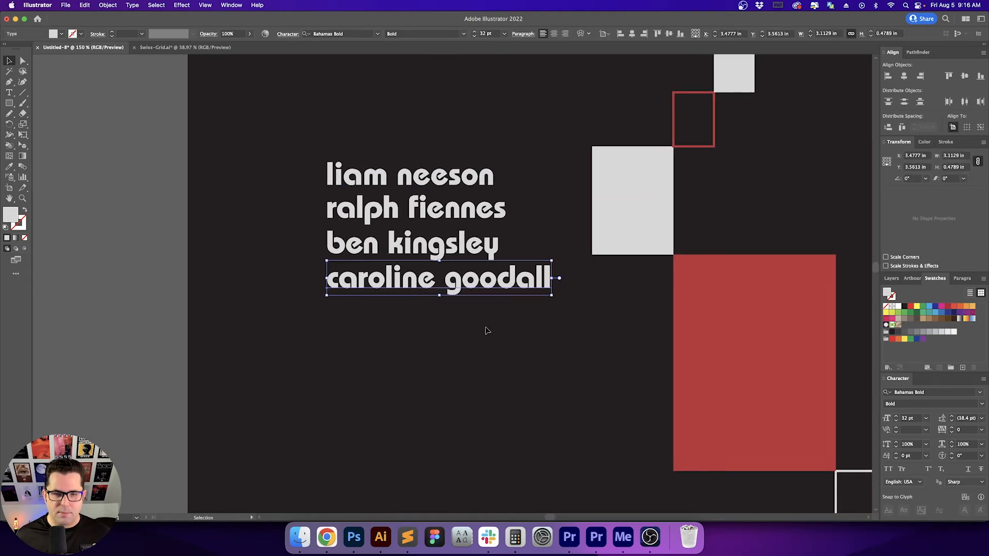
{"action": "left_click", "coordinate": [516, 361]}
{"action": "left_click_drag", "start_coordinate": [527, 380], "coordinate": [498, 357]}
{"action": "key", "text": "super+0"}
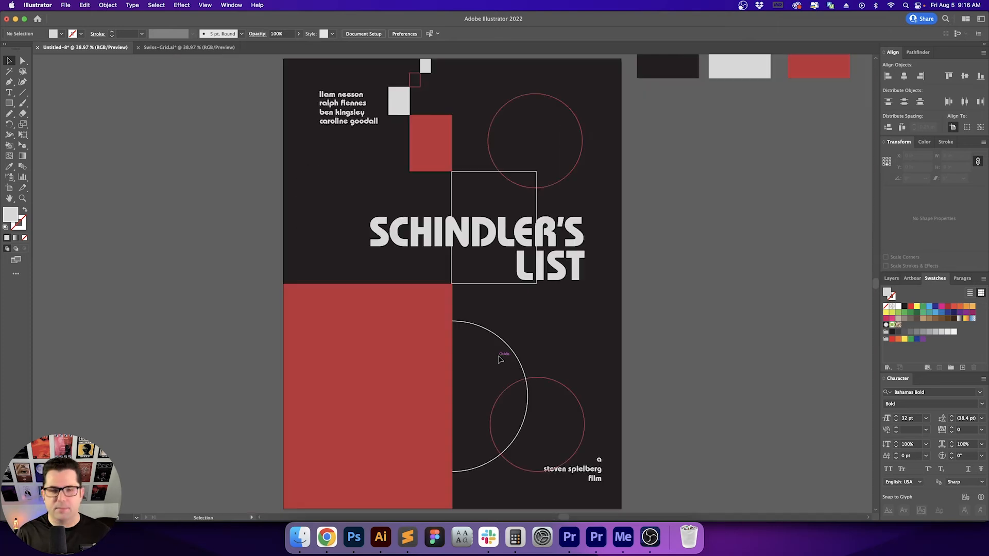
Match the director credit to the cast names' 32 pt text style and right-align its paragraph again.
{"action": "scroll", "coordinate": [556, 370], "scroll_direction": "down", "scroll_amount": 2}
{"action": "scroll", "coordinate": [556, 371], "scroll_direction": "right", "scroll_amount": 2}
{"action": "left_click", "coordinate": [580, 464]}
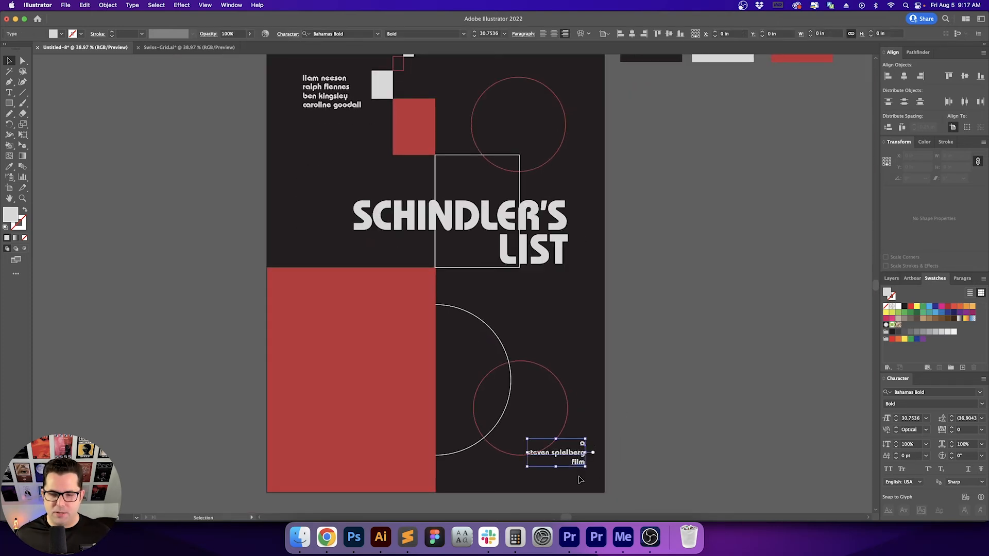
{"action": "key", "text": "i"}
{"action": "left_click", "coordinate": [352, 106]}
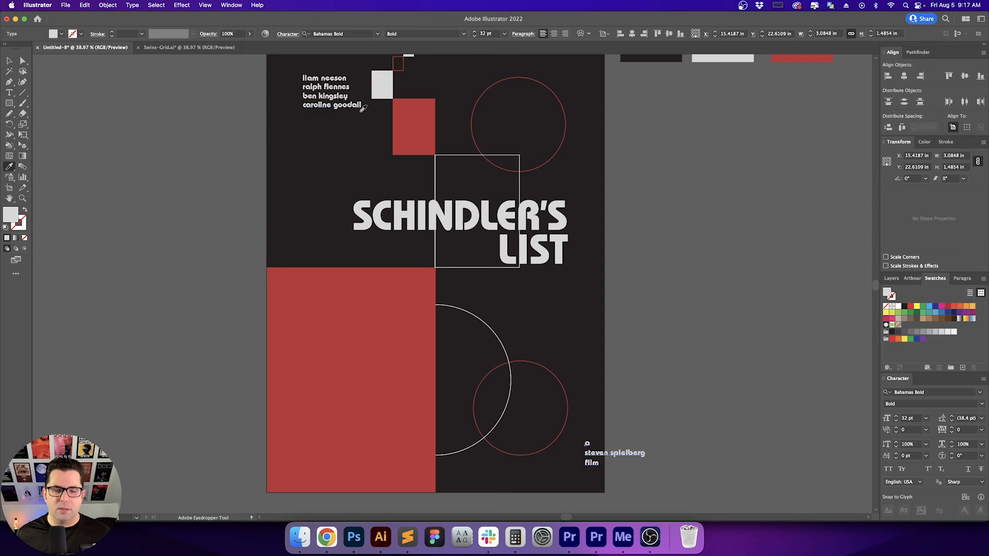
{"action": "key", "text": "v"}
{"action": "left_click", "coordinate": [600, 383]}
{"action": "left_click", "coordinate": [621, 456]}
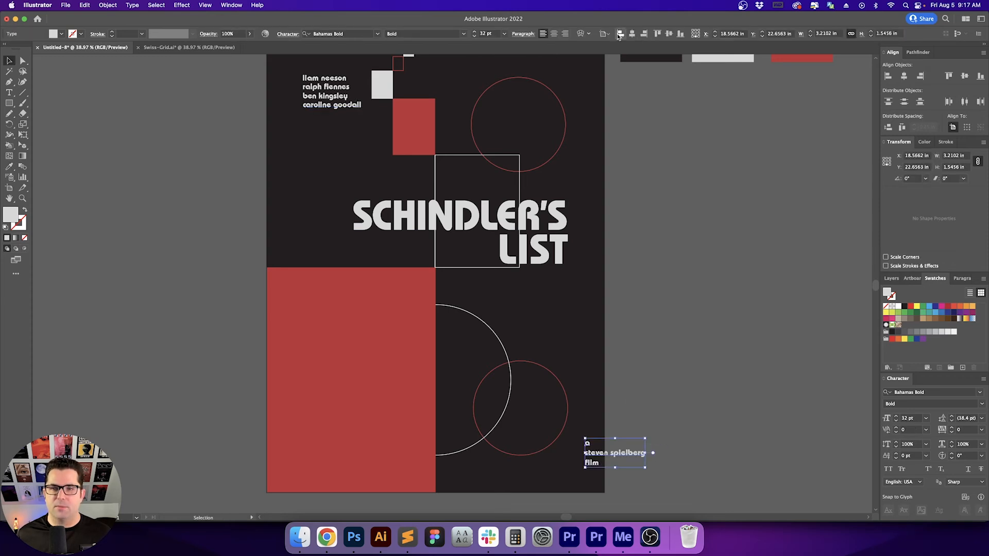
{"action": "left_click", "coordinate": [565, 34]}
{"action": "left_click", "coordinate": [689, 371]}
Reduce the leading of the three-line director credit to 20 pt.
{"action": "left_click_drag", "start_coordinate": [694, 411], "coordinate": [675, 274]}
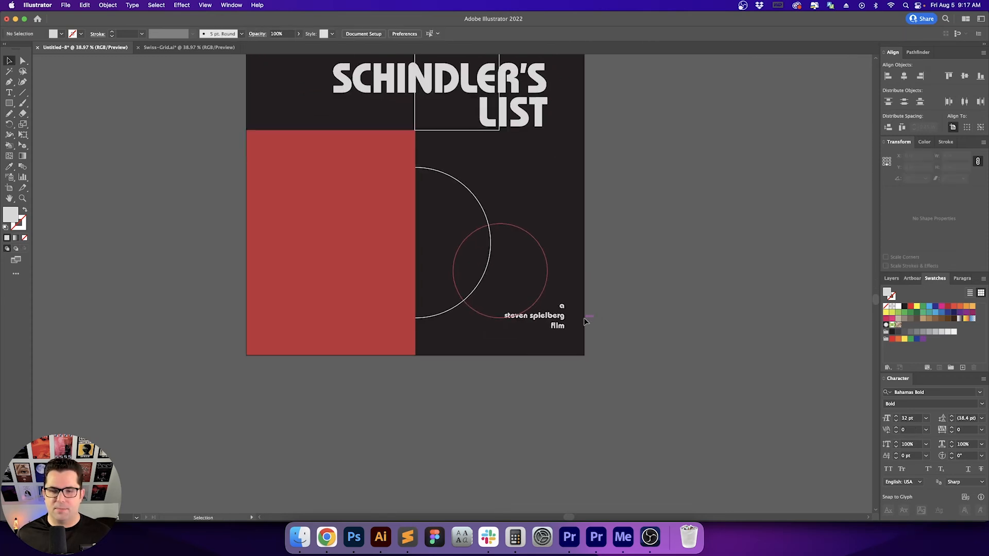
{"action": "scroll", "coordinate": [585, 319], "scroll_direction": "up", "scroll_amount": 4}
{"action": "left_click_drag", "start_coordinate": [583, 321], "coordinate": [663, 321]}
{"action": "left_click", "coordinate": [579, 315]}
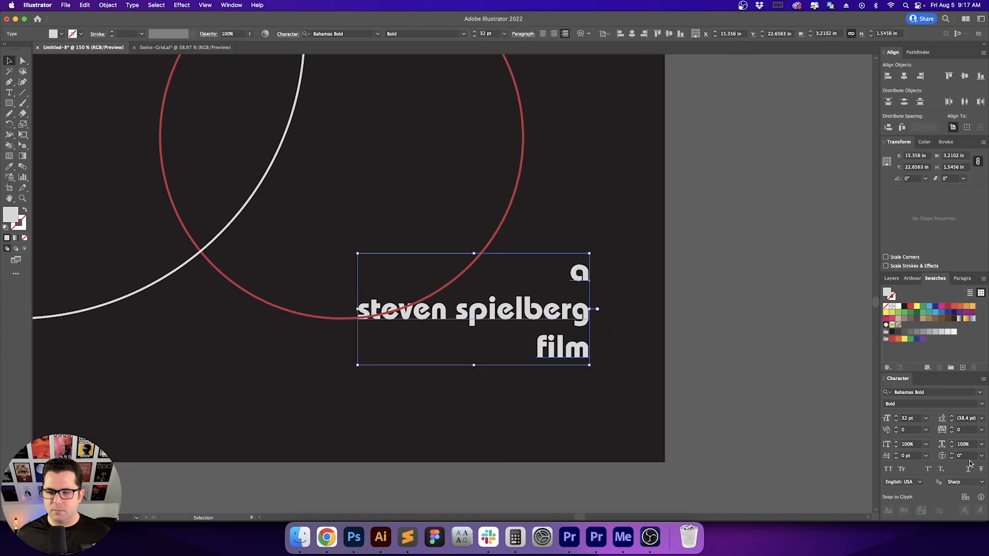
{"action": "left_click", "coordinate": [968, 420]}
{"action": "key", "text": "Down"}
{"action": "key", "text": "Down"}
{"action": "key", "text": "Down"}
{"action": "key", "text": "shift+Down"}
{"action": "key", "text": "shift+Up"}
{"action": "key", "text": "shift+Down"}
{"action": "key", "text": "shift+Down"}
{"action": "key", "text": "Return"}
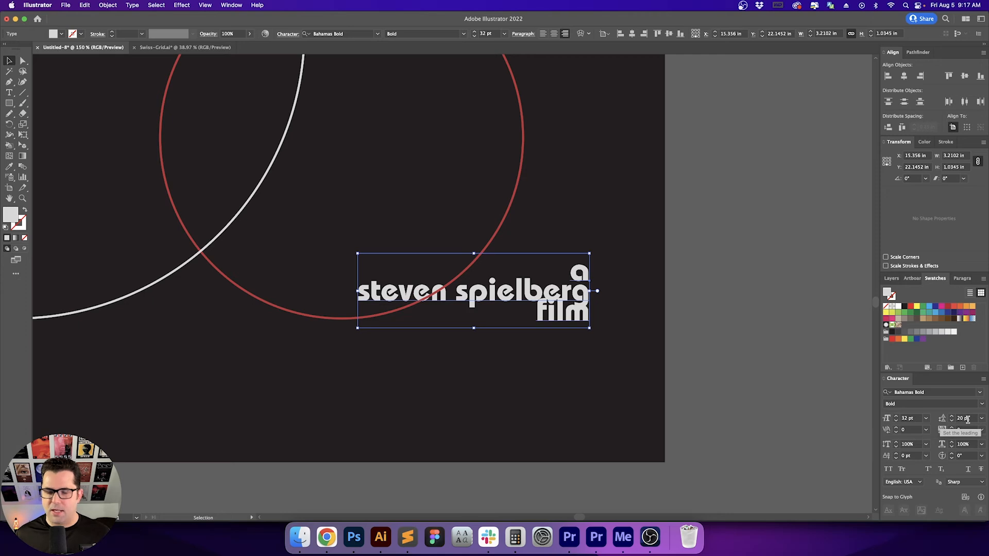
Set the leading of the three-line director credit to 40 pt and clear the selection.
{"action": "left_click", "coordinate": [678, 389]}
{"action": "left_click_drag", "start_coordinate": [678, 388], "coordinate": [693, 428]}
{"action": "left_click", "coordinate": [581, 350]}
{"action": "left_click", "coordinate": [967, 418]}
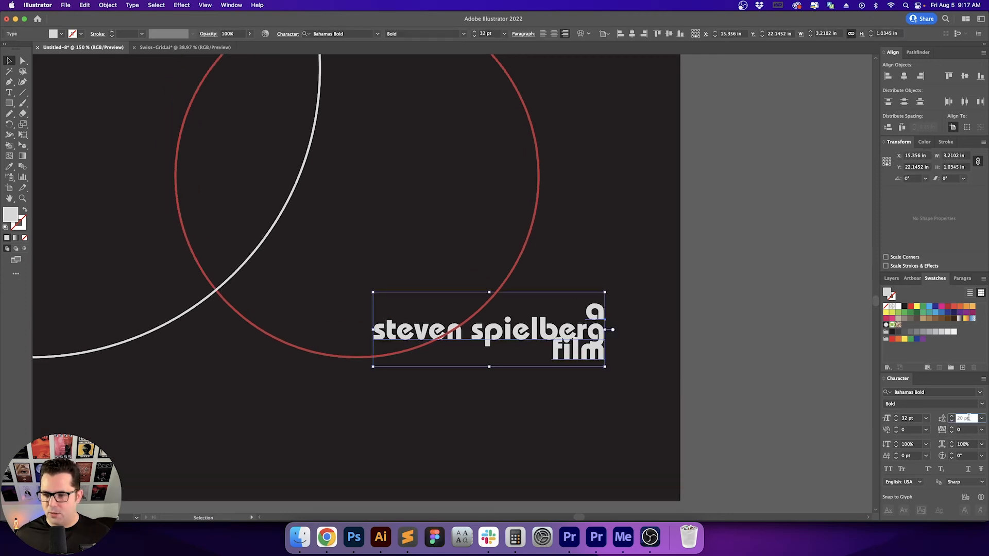
{"action": "key", "text": "shift+Up"}
{"action": "key", "text": "shift+Up"}
{"action": "key", "text": "Return"}
{"action": "left_click", "coordinate": [682, 377]}
Create a separate text object reading "a" beside the poster and duplicate it twice downward at equal spacing.
{"action": "left_click_drag", "start_coordinate": [678, 388], "coordinate": [515, 382]}
{"action": "left_click", "coordinate": [563, 328]}
{"action": "key", "text": "t"}
{"action": "left_click", "coordinate": [517, 296]}
{"action": "type", "text": "a"}
{"action": "key", "text": "Escape"}
{"action": "left_click", "coordinate": [570, 330]}
{"action": "left_click_drag", "start_coordinate": [510, 298], "coordinate": [515, 336]}
{"action": "key", "text": "super+d"}
{"action": "left_click", "coordinate": [594, 384]}
Copy "steven spielberg" from the director credit and paste it over the middle "a" text object beside the poster.
{"action": "key", "text": "t"}
{"action": "left_click", "coordinate": [380, 332]}
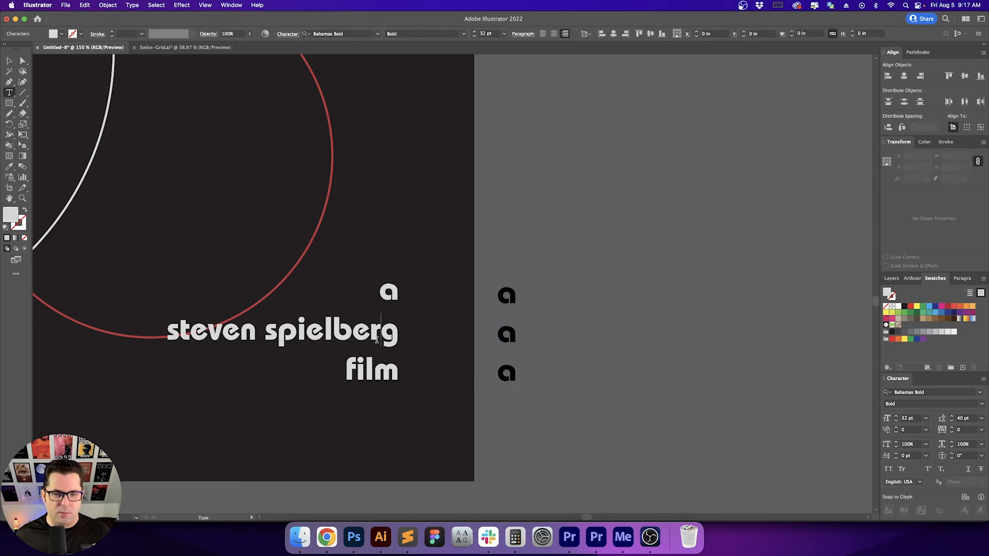
{"action": "triple_click", "coordinate": [377, 340]}
{"action": "key", "text": "super+c"}
{"action": "left_click", "coordinate": [501, 334], "text": "super"}
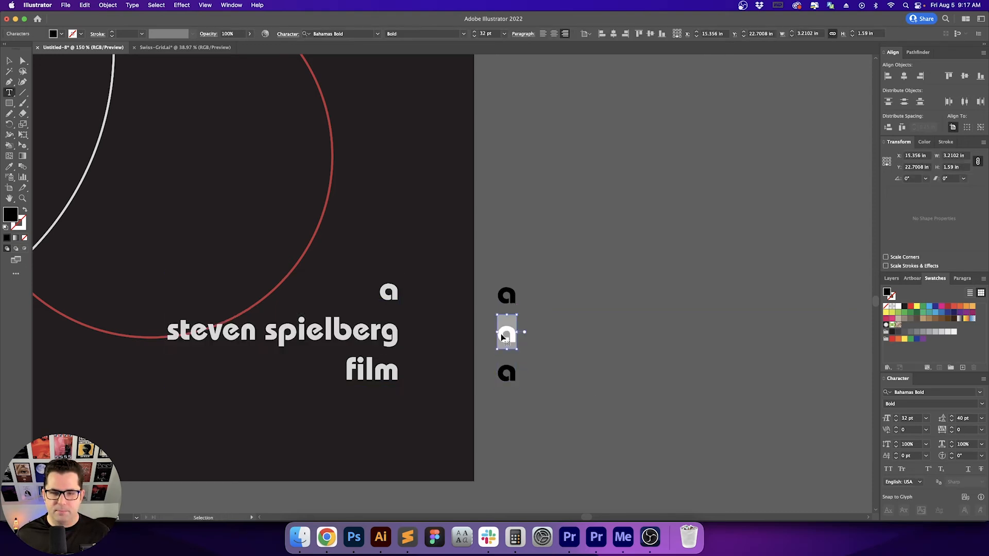
{"action": "key", "text": "super+v"}
Replace the lowest placeholder beside the poster with "film" and the uppermost one with the "a" copied from the credit.
{"action": "double_click", "coordinate": [360, 363]}
{"action": "left_click", "coordinate": [503, 369]}
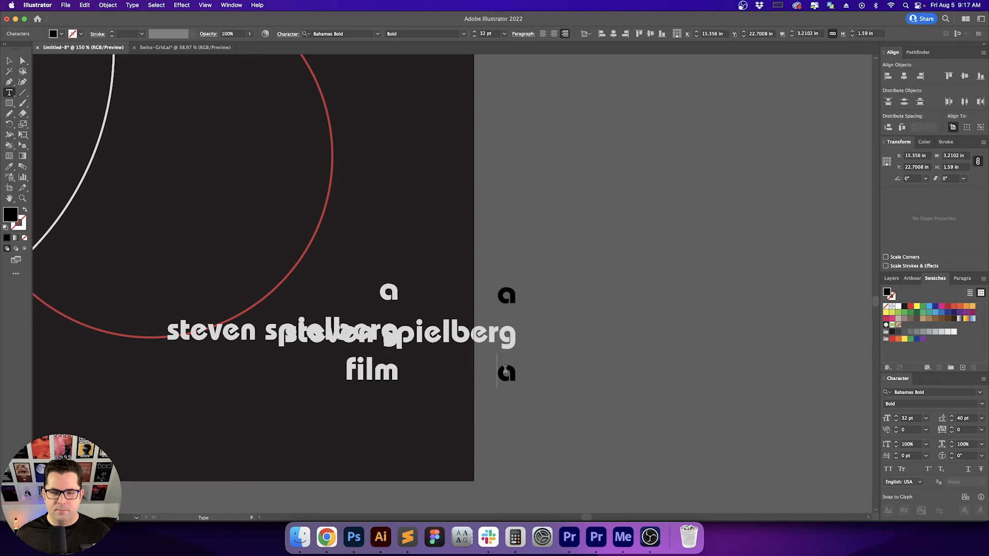
{"action": "key", "text": "super+a"}
{"action": "type", "text": "film"}
{"action": "double_click", "coordinate": [391, 295]}
{"action": "key", "text": "super+c"}
{"action": "double_click", "coordinate": [506, 296]}
{"action": "key", "text": "super+v"}
{"action": "key", "text": "Escape"}
Move the three separate credit lines clear of the poster and delete the original three-line credit.
{"action": "left_click_drag", "start_coordinate": [545, 287], "coordinate": [499, 393]}
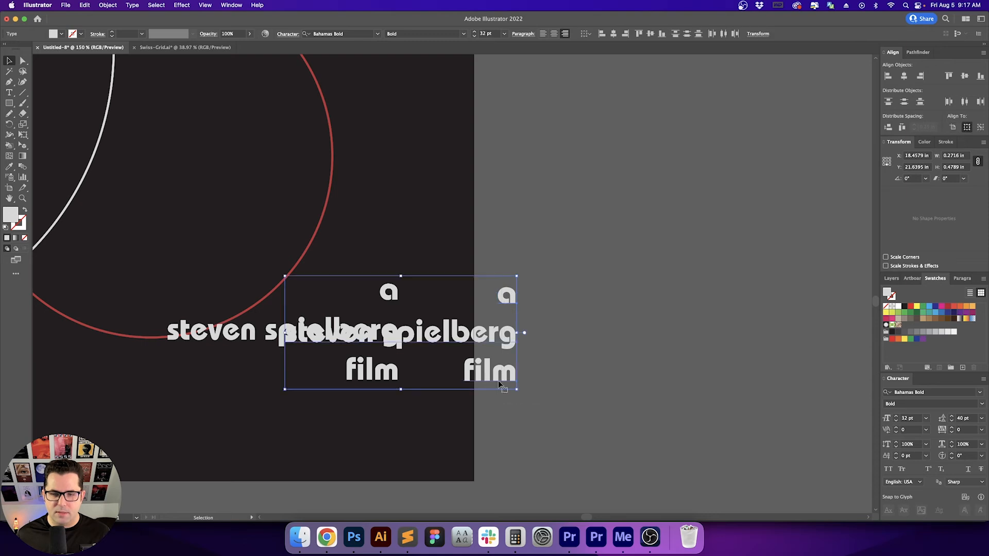
{"action": "left_click_drag", "start_coordinate": [499, 345], "coordinate": [704, 346]}
{"action": "left_click", "coordinate": [541, 268]}
{"action": "left_click_drag", "start_coordinate": [462, 266], "coordinate": [374, 384]}
{"action": "key", "text": "Delete"}
Place the three separate credit lines at the poster's lower-right margin guides and align their right edges.
{"action": "left_click_drag", "start_coordinate": [560, 286], "coordinate": [805, 419]}
{"action": "scroll", "coordinate": [790, 391], "scroll_direction": "left", "scroll_amount": 2}
{"action": "left_click_drag", "start_coordinate": [775, 358], "coordinate": [385, 298]}
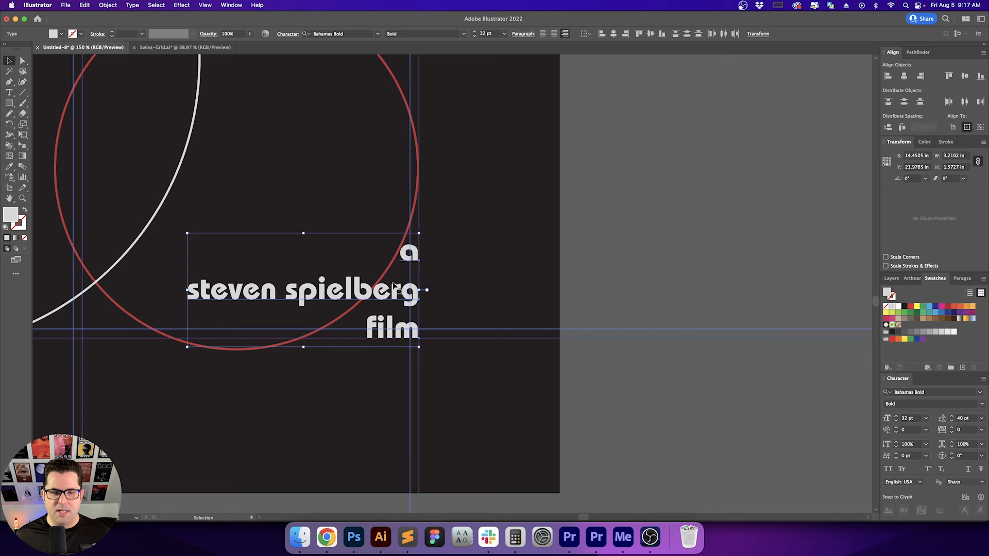
{"action": "left_click", "coordinate": [627, 36]}
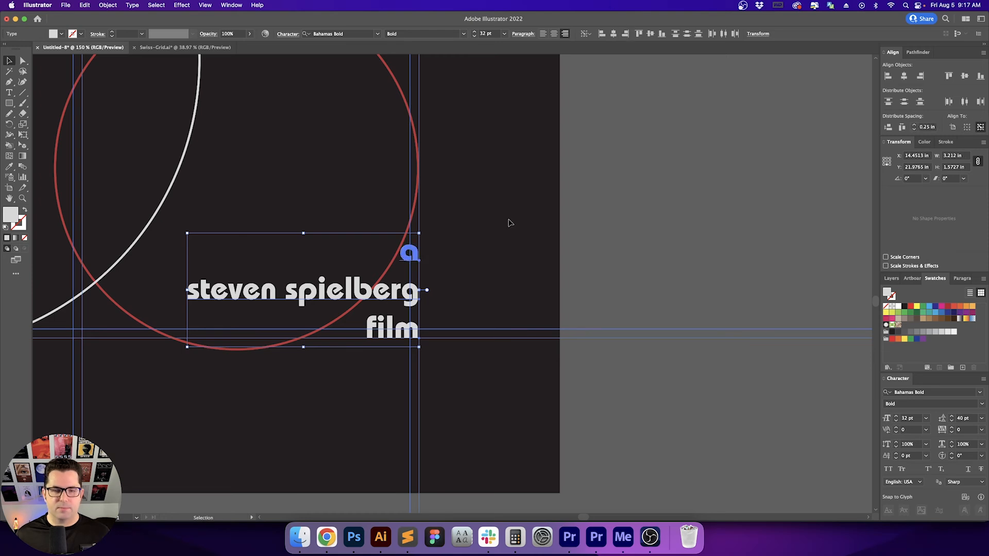
Shift the credit lines to the vertical margin guide so that "steven spielberg" and "film" end flush on it.
{"action": "scroll", "coordinate": [406, 287], "scroll_direction": "up", "scroll_amount": 6}
{"action": "left_click", "coordinate": [568, 304]}
{"action": "left_click_drag", "start_coordinate": [596, 344], "coordinate": [594, 146]}
{"action": "scroll", "coordinate": [594, 146], "scroll_direction": "down", "scroll_amount": 3}
{"action": "left_click_drag", "start_coordinate": [476, 299], "coordinate": [488, 305]}
{"action": "left_click", "coordinate": [539, 287]}
{"action": "left_click_drag", "start_coordinate": [544, 206], "coordinate": [572, 419]}
{"action": "left_click", "coordinate": [504, 339]}
{"action": "mouse_move", "coordinate": [508, 295]}
{"action": "left_mouse_down"}
{"action": "mouse_move", "coordinate": [518, 300]}
{"action": "mouse_move", "coordinate": [521, 283]}
{"action": "left_mouse_up"}
{"action": "scroll", "coordinate": [547, 264], "scroll_direction": "up", "scroll_amount": 3}
{"action": "scroll", "coordinate": [520, 294], "scroll_direction": "down", "scroll_amount": 4}
{"action": "left_click", "coordinate": [493, 444], "text": "shift"}
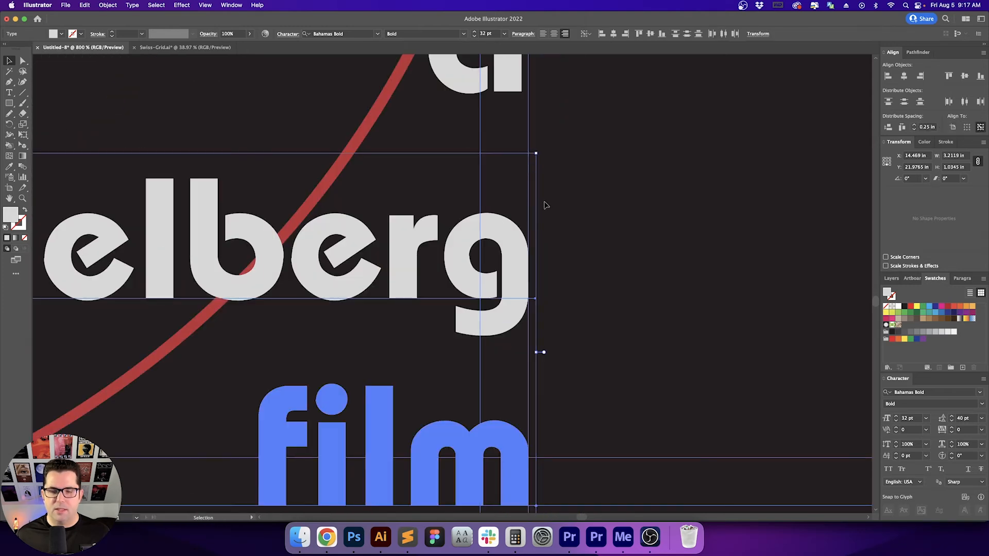
{"action": "left_click", "coordinate": [642, 190]}
Align the right edge of the "a" to the "steven spielberg" line as key object.
{"action": "scroll", "coordinate": [607, 216], "scroll_direction": "up", "scroll_amount": 5}
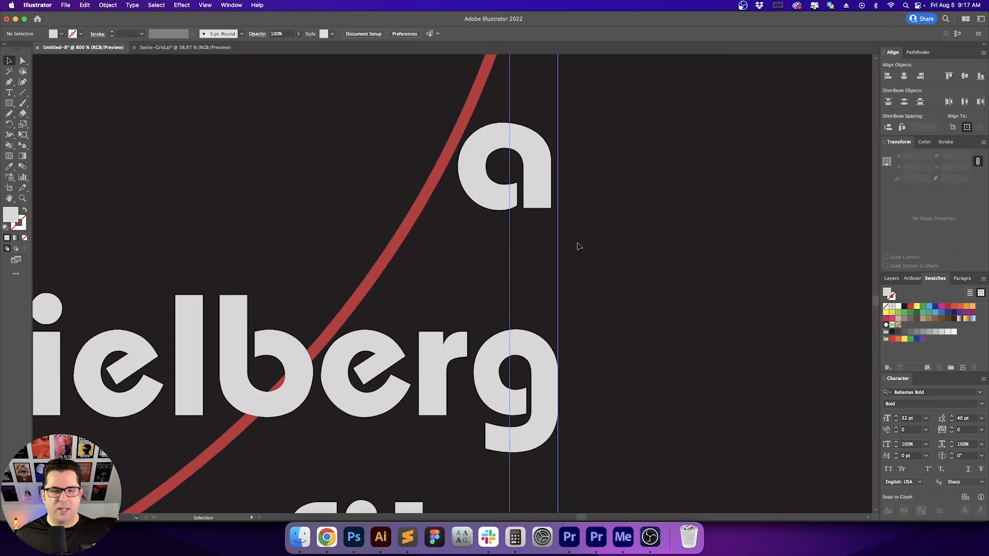
{"action": "left_click", "coordinate": [513, 186]}
{"action": "left_click", "coordinate": [523, 349]}
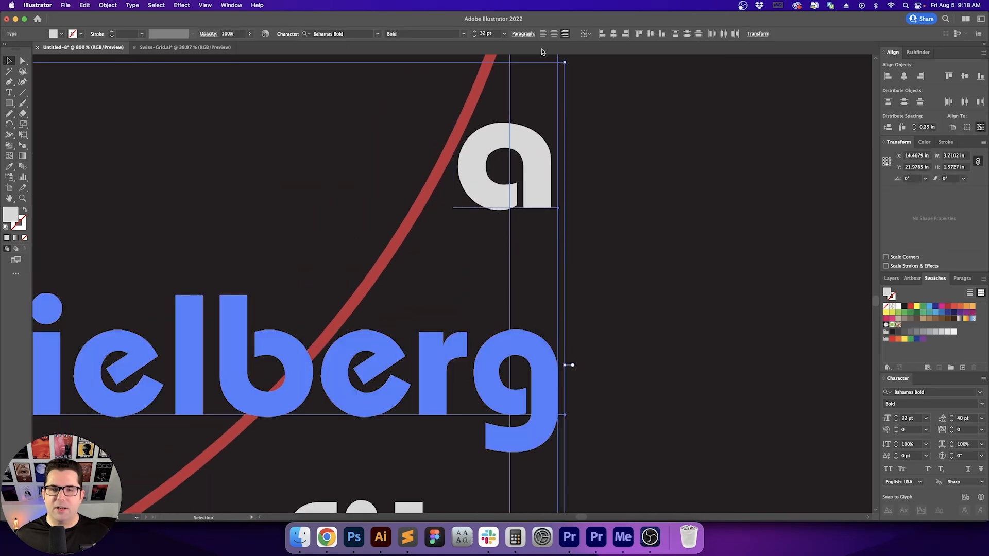
{"action": "left_click", "coordinate": [626, 34]}
{"action": "left_click", "coordinate": [634, 214]}
{"action": "scroll", "coordinate": [633, 215], "scroll_direction": "down", "scroll_amount": 2}
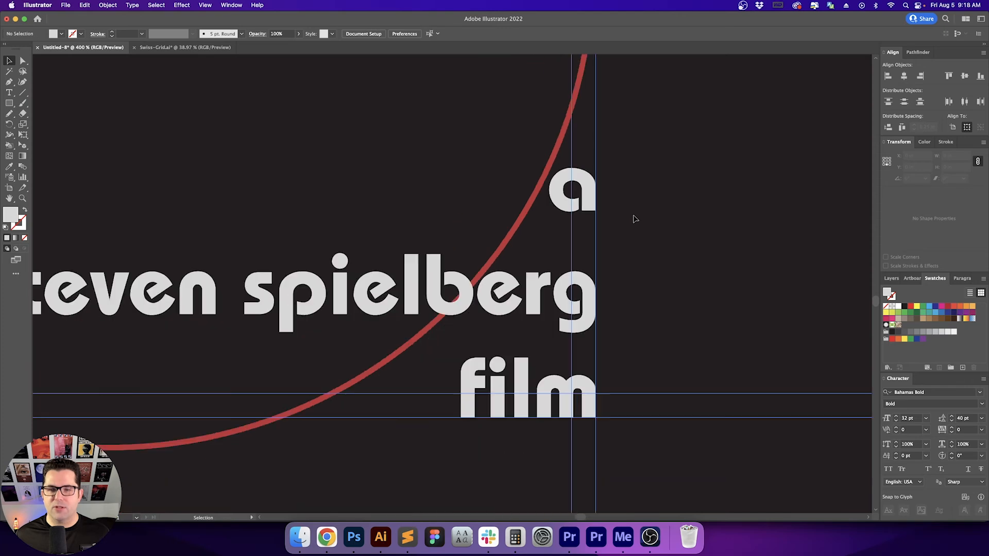
Set the kerning between "r" and "g" in "spielberg" to -10.
{"action": "left_click_drag", "start_coordinate": [650, 252], "coordinate": [640, 236]}
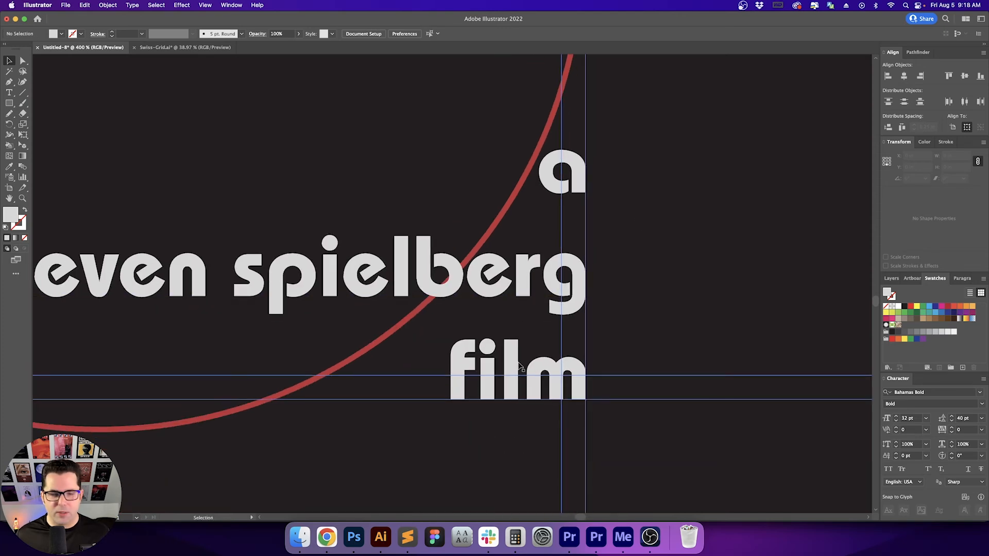
{"action": "left_click_drag", "start_coordinate": [520, 304], "coordinate": [586, 307]}
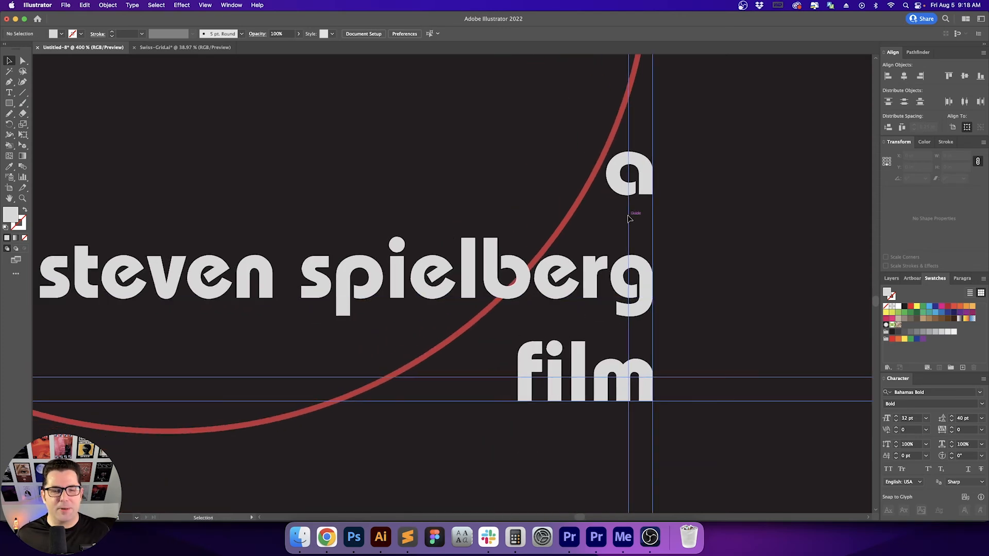
{"action": "left_click_drag", "start_coordinate": [475, 283], "coordinate": [522, 285]}
{"action": "key", "text": "t"}
{"action": "left_click", "coordinate": [91, 281]}
{"action": "key", "text": "Right"}
{"action": "key", "text": "Right"}
{"action": "key", "text": "Right"}
{"action": "key", "text": "End"}
{"action": "key", "text": "Left"}
{"action": "key", "text": "BackSpace"}
{"action": "key", "text": "Left"}
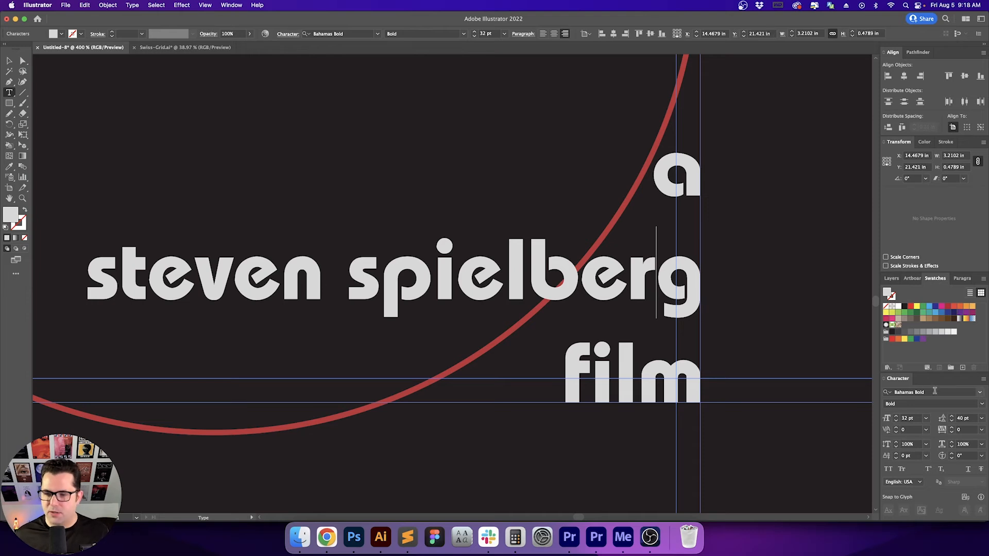
{"action": "left_click", "coordinate": [907, 430]}
{"action": "type", "text": "-10"}
{"action": "key", "text": "Return"}
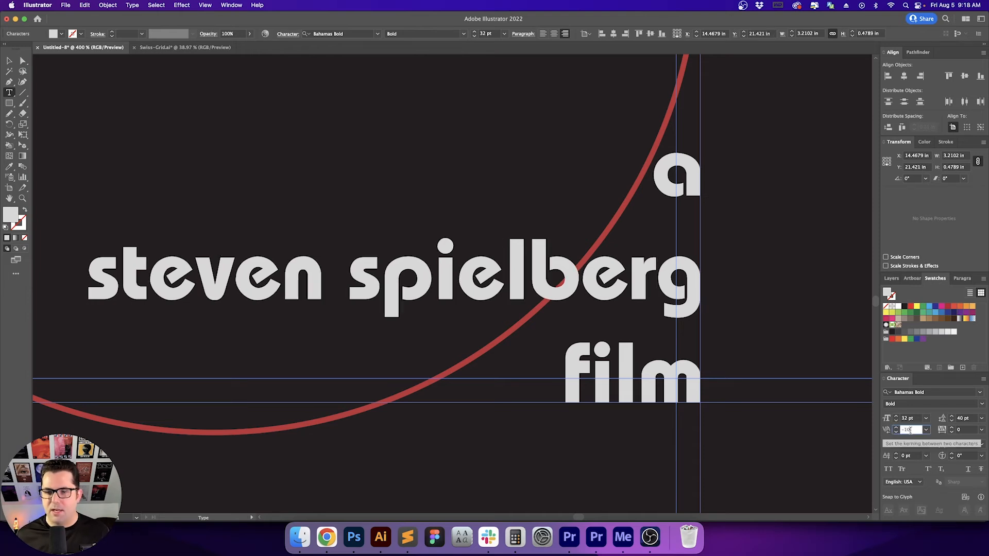
Set the kerning between "e" and "r" in "spielberg" to -10.
{"action": "key", "text": "Left"}
{"action": "key", "text": "Left"}
{"action": "key", "text": "Right"}
{"action": "left_click", "coordinate": [910, 430]}
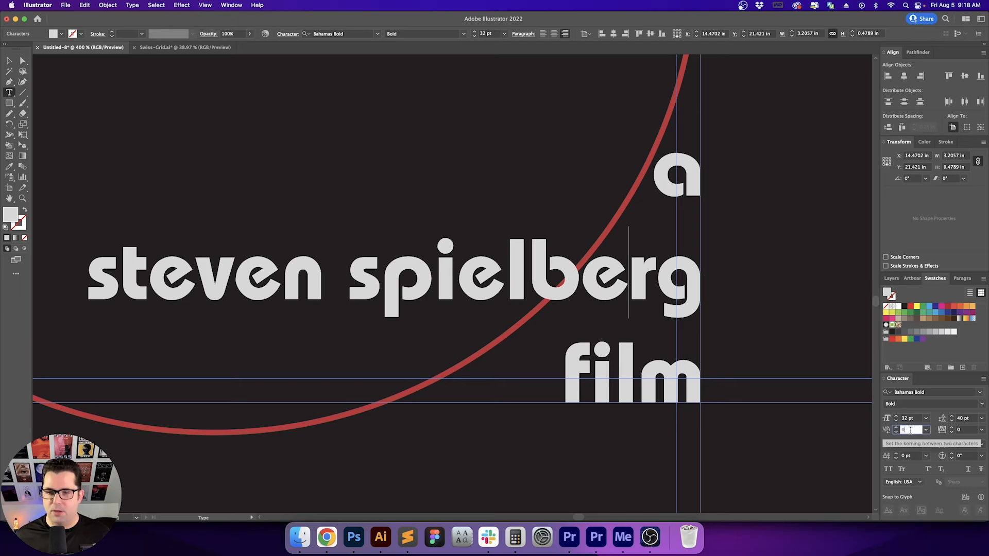
{"action": "type", "text": "-10"}
{"action": "key", "text": "Return"}
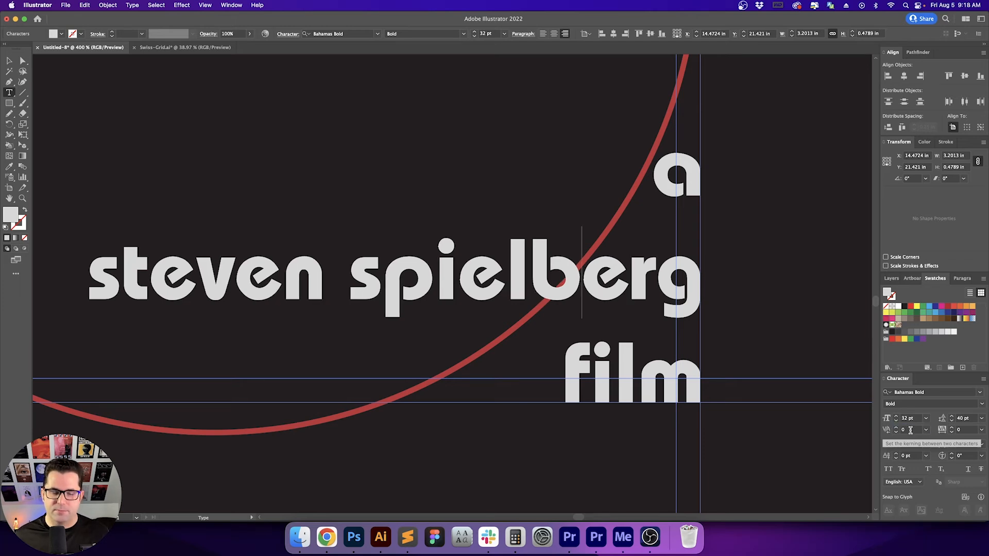
Tighten the kerning of the remaining letter pairs in "spielberg", working back from "be" to "sp".
{"action": "left_click", "coordinate": [911, 430]}
{"action": "key", "text": "shift+Down"}
{"action": "key", "text": "shift+Down"}
{"action": "key", "text": "Return"}
{"action": "key", "text": "Left"}
{"action": "left_click", "coordinate": [911, 430]}
{"action": "key", "text": "shift+Down"}
{"action": "key", "text": "shift+Down"}
{"action": "key", "text": "shift+Down"}
{"action": "key", "text": "Return"}
{"action": "key", "text": "Left"}
{"action": "left_click", "coordinate": [911, 430]}
{"action": "key", "text": "shift+Down"}
{"action": "key", "text": "shift+Down"}
{"action": "key", "text": "shift+Down"}
{"action": "key", "text": "Return"}
{"action": "key", "text": "Left"}
{"action": "left_click", "coordinate": [911, 430]}
{"action": "key", "text": "shift+Down"}
{"action": "key", "text": "shift+Down"}
{"action": "key", "text": "shift+Down"}
{"action": "key", "text": "Return"}
{"action": "key", "text": "Left"}
{"action": "left_click", "coordinate": [911, 430]}
{"action": "key", "text": "shift+Down"}
{"action": "key", "text": "shift+Down"}
{"action": "key", "text": "shift+Down"}
{"action": "key", "text": "Return"}
{"action": "key", "text": "Left"}
{"action": "left_click", "coordinate": [911, 430]}
{"action": "key", "text": "shift+Down"}
{"action": "key", "text": "shift+Down"}
{"action": "key", "text": "Return"}
{"action": "key", "text": "Left"}
Tighten the kerning of the letter pairs in "steven", working back from the final "en" toward "te".
{"action": "key", "text": "Left"}
{"action": "key", "text": "Left"}
{"action": "left_click", "coordinate": [910, 430]}
{"action": "key", "text": "shift+Down"}
{"action": "key", "text": "shift+Down"}
{"action": "key", "text": "Return"}
{"action": "key", "text": "Left"}
{"action": "left_click", "coordinate": [911, 430]}
{"action": "key", "text": "Left"}
{"action": "left_click", "coordinate": [911, 430]}
{"action": "key", "text": "shift+Down"}
{"action": "key", "text": "Return"}
{"action": "key", "text": "Left"}
{"action": "left_click", "coordinate": [910, 430]}
{"action": "key", "text": "shift+Down"}
{"action": "key", "text": "Return"}
Tighten the kerning between "l" and "m" in "film", clear the selection and hide the guides.
{"action": "left_click", "coordinate": [636, 383]}
{"action": "left_click", "coordinate": [914, 429]}
{"action": "key", "text": "shift+Down"}
{"action": "key", "text": "shift+Down"}
{"action": "key", "text": "Return"}
{"action": "key", "text": "Left"}
{"action": "key", "text": "Escape"}
{"action": "left_click", "coordinate": [772, 291]}
{"action": "key", "text": "super+minus"}
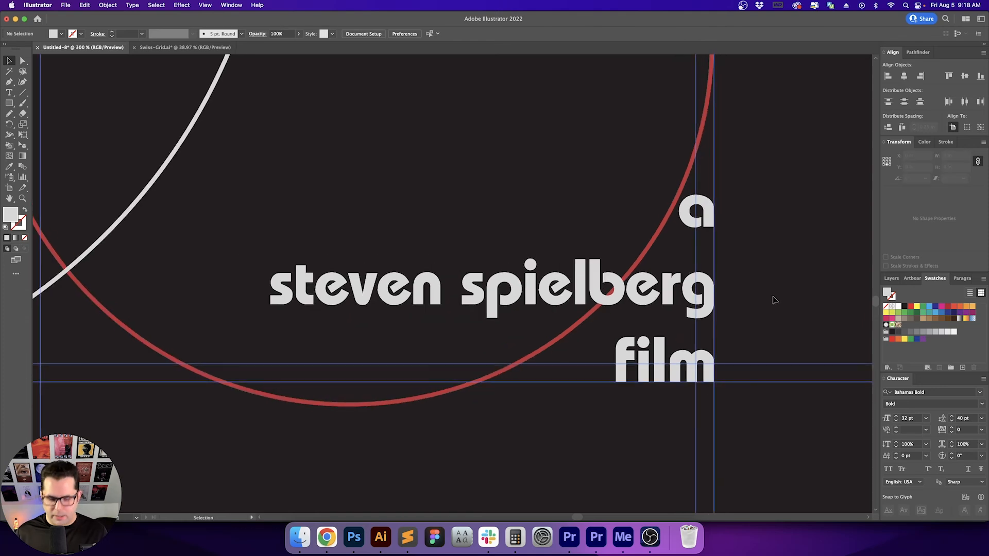
{"action": "key", "text": "super+semicolon"}
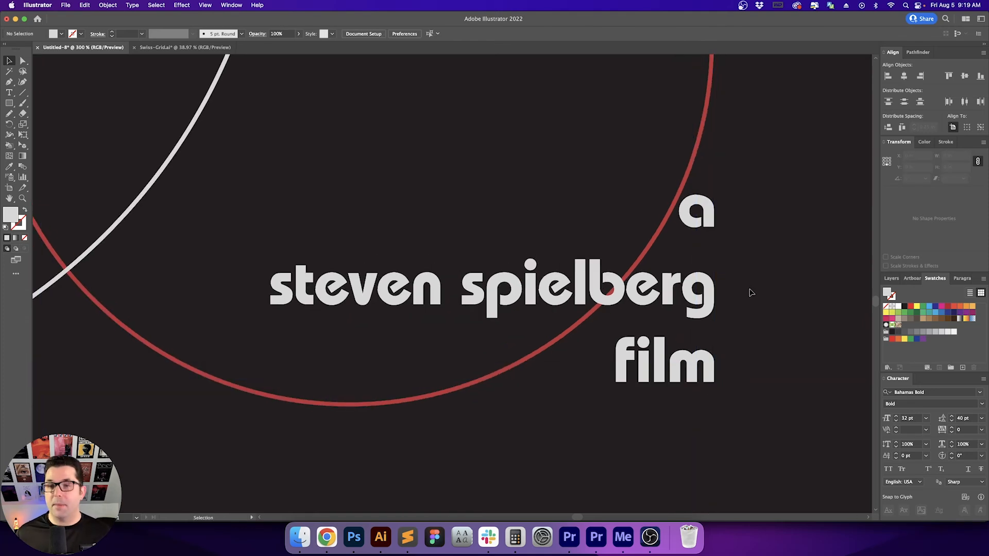
Rest the baseline of "steven spielberg" on the top of "film" and offset it 0.25 in upward.
{"action": "left_click", "coordinate": [716, 288]}
{"action": "key", "text": "super+plus"}
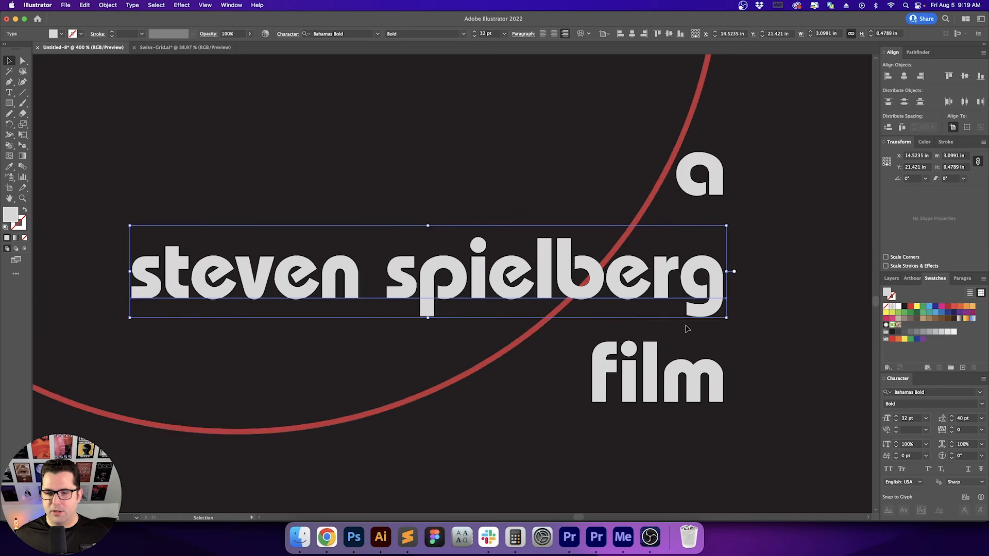
{"action": "key", "text": "super+plus"}
{"action": "left_click_drag", "start_coordinate": [658, 252], "coordinate": [659, 318]}
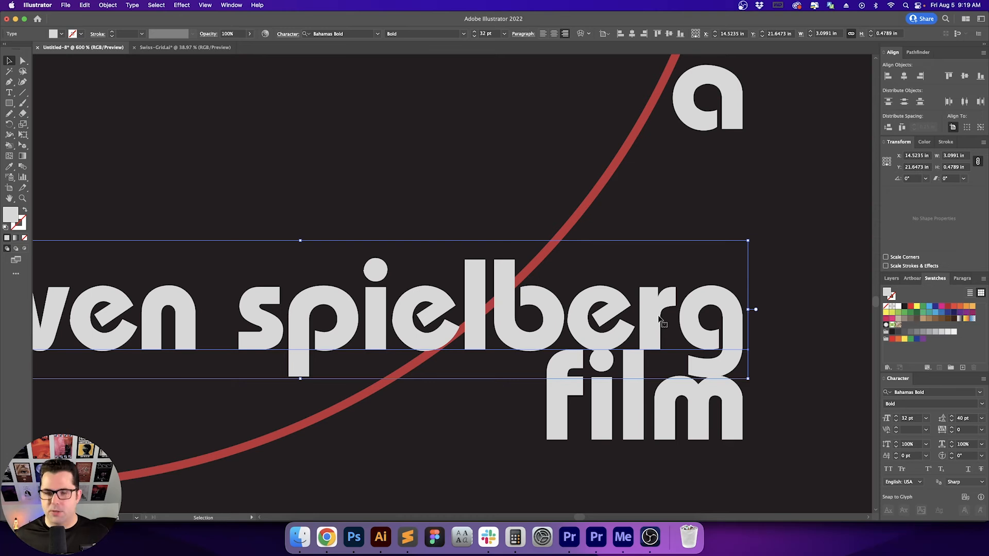
{"action": "key", "text": "Return"}
{"action": "key", "text": "Tab"}
{"action": "type", "text": "-.25"}
{"action": "key", "text": "Tab"}
{"action": "key", "text": "Return"}
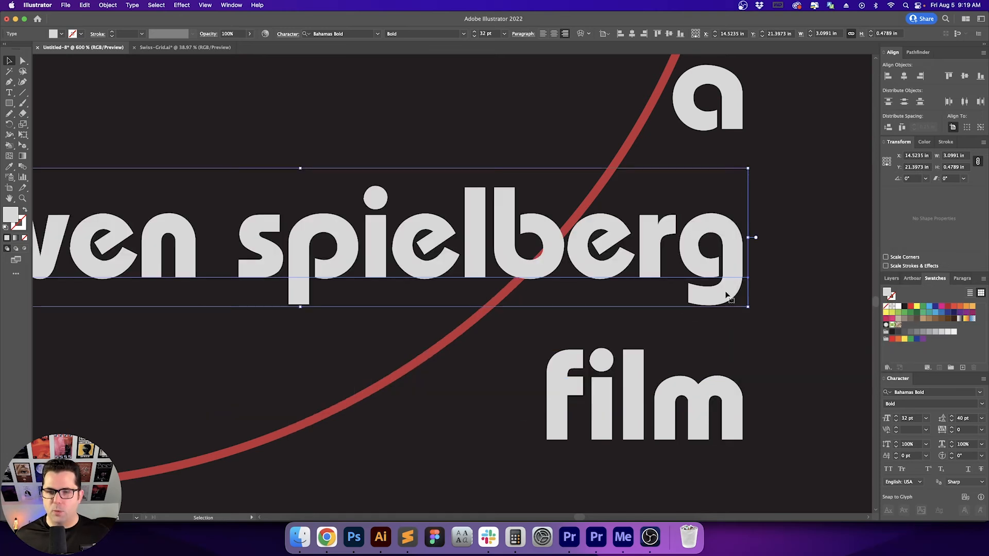
Rest the baseline of the "a" on the x-height of "spielberg" and offset it 0.25 in upward.
{"action": "left_click", "coordinate": [752, 293]}
{"action": "scroll", "coordinate": [752, 292], "scroll_direction": "up", "scroll_amount": 3}
{"action": "scroll", "coordinate": [752, 292], "scroll_direction": "right", "scroll_amount": 3}
{"action": "left_click", "coordinate": [679, 150]}
{"action": "left_click_drag", "start_coordinate": [680, 149], "coordinate": [709, 230]}
{"action": "key", "text": "Return"}
{"action": "key", "text": "Tab"}
{"action": "type", "text": "-.25"}
{"action": "key", "text": "Tab"}
{"action": "key", "text": "Return"}
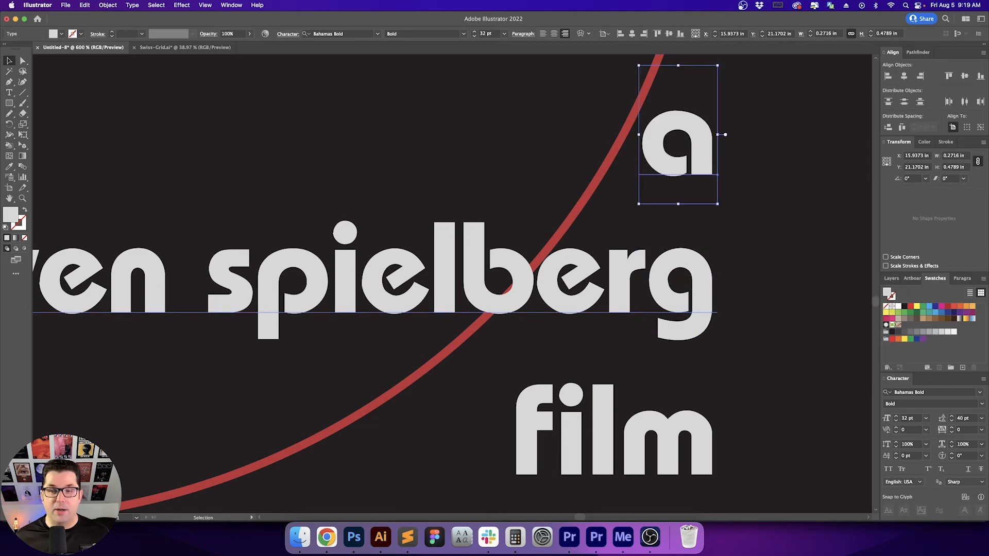
{"action": "key", "text": "super+minus"}
{"action": "key", "text": "super+equal"}
{"action": "key", "text": "super+equal"}
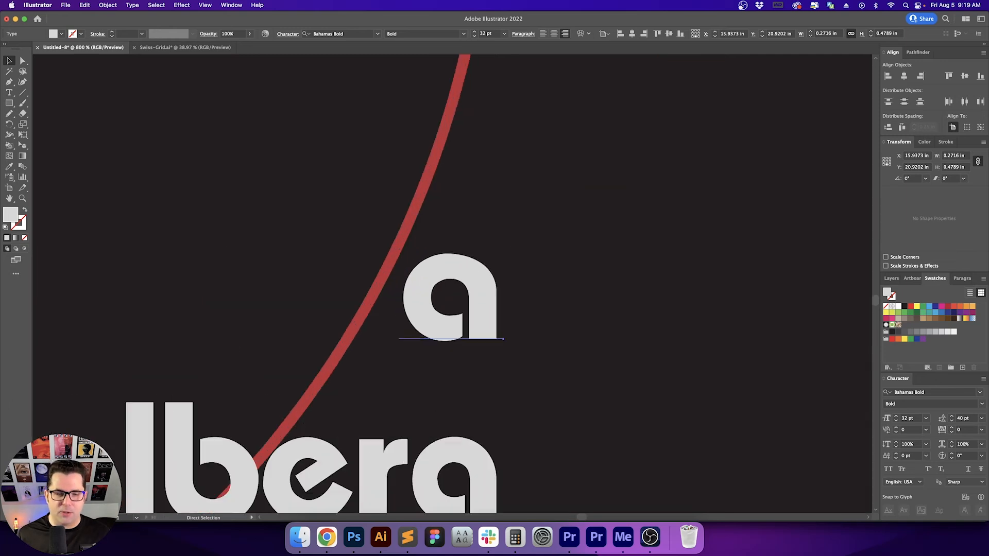
Clear the selection and examine the director credit's letter spacing up close and within the whole poster.
{"action": "left_click", "coordinate": [674, 332]}
{"action": "left_click_drag", "start_coordinate": [570, 414], "coordinate": [696, 248]}
{"action": "scroll", "coordinate": [473, 324], "scroll_direction": "up", "scroll_amount": 4}
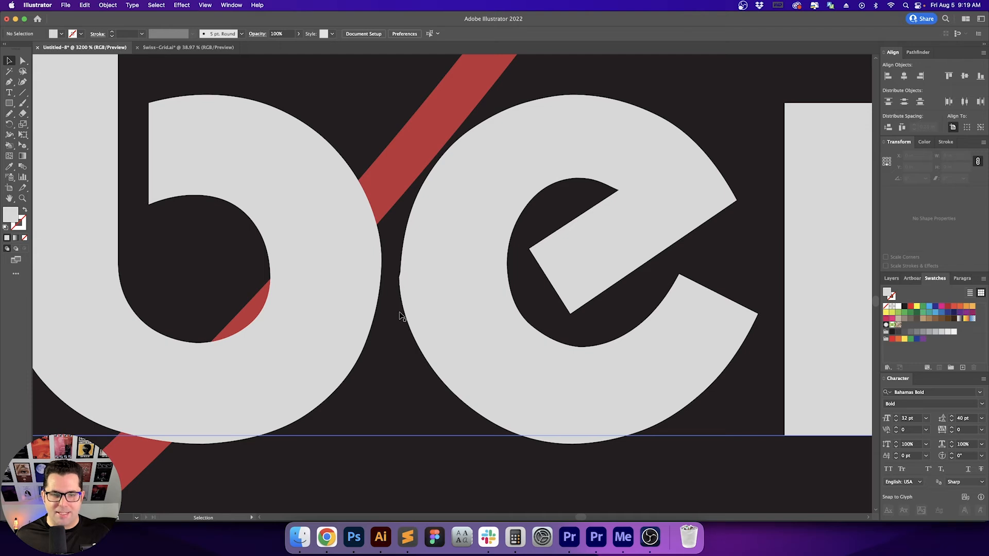
{"action": "scroll", "coordinate": [401, 316], "scroll_direction": "down", "scroll_amount": 4}
{"action": "scroll", "coordinate": [679, 329], "scroll_direction": "left", "scroll_amount": 2}
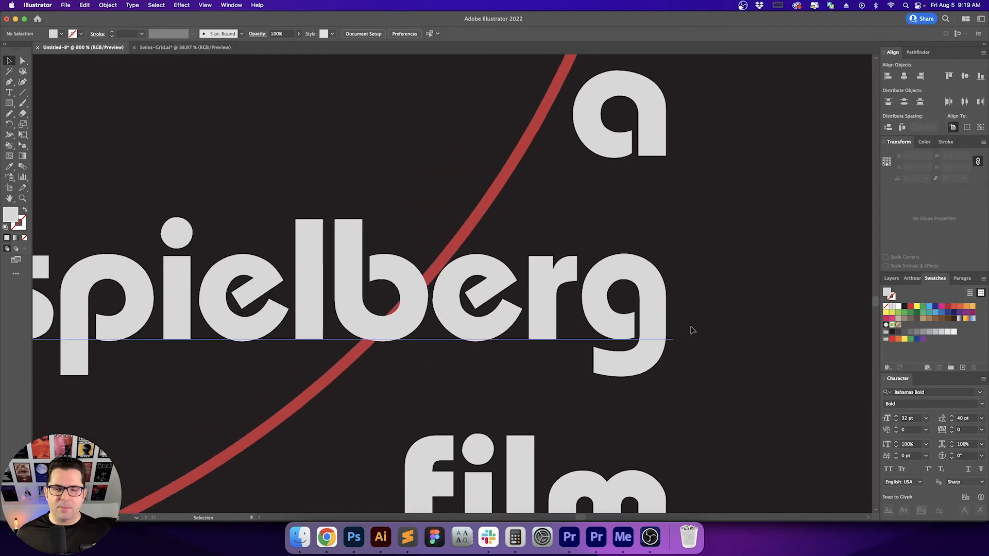
{"action": "key", "text": "super+0"}
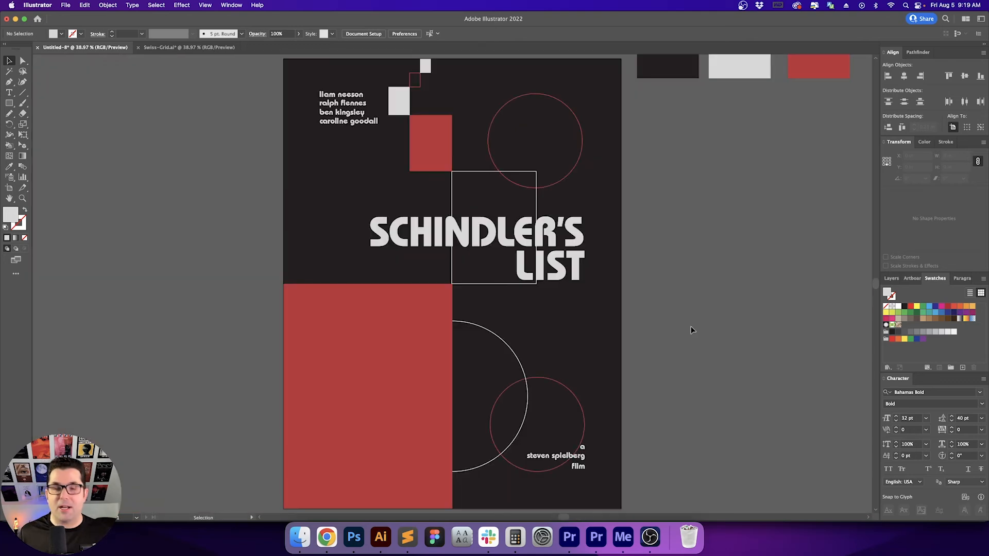
{"action": "key", "text": "super+semicolon"}
{"action": "key", "text": "super+semicolon"}
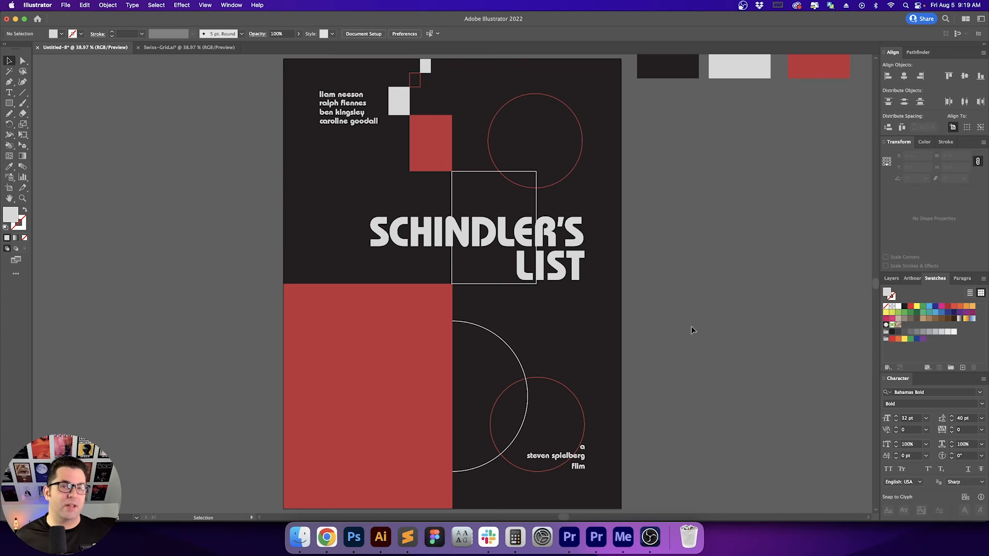
{"action": "left_click_drag", "start_coordinate": [689, 320], "coordinate": [664, 334]}
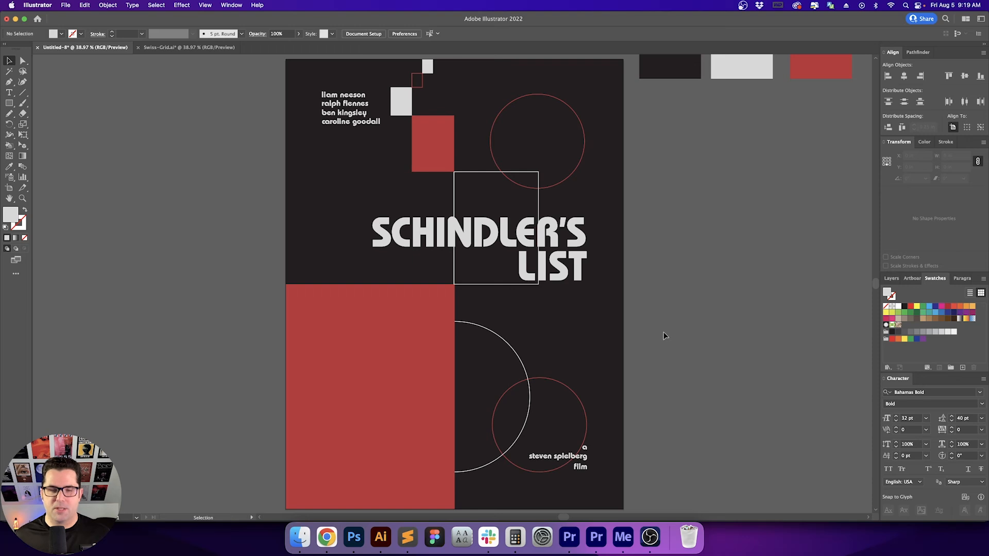
Switch to Chrome and search the Schindler's List IMDb page for "release" to look up the release date.
{"action": "left_click", "coordinate": [327, 536]}
{"action": "scroll", "coordinate": [124, 194], "scroll_direction": "up", "scroll_amount": 8}
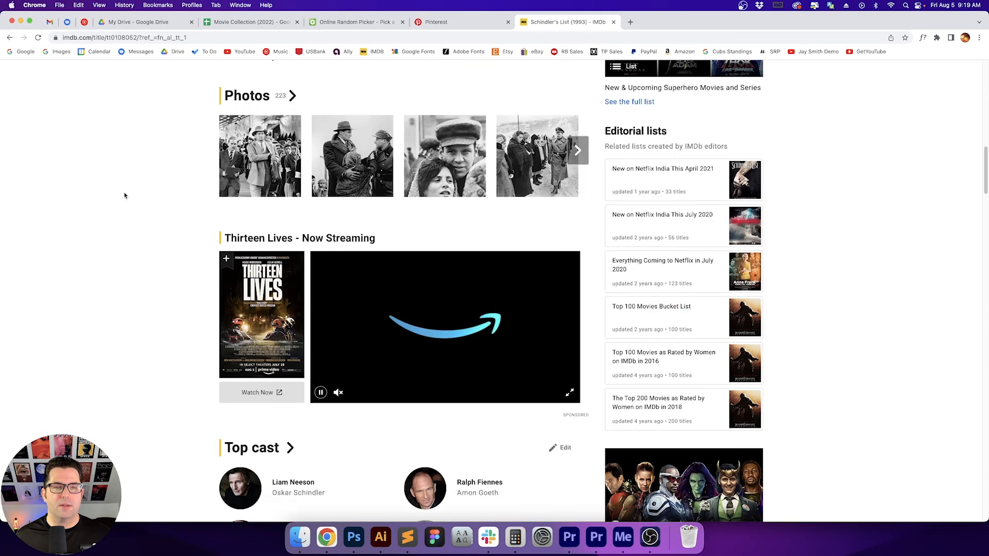
{"action": "scroll", "coordinate": [123, 195], "scroll_direction": "down", "scroll_amount": 18}
{"action": "scroll", "coordinate": [124, 195], "scroll_direction": "down", "scroll_amount": 12}
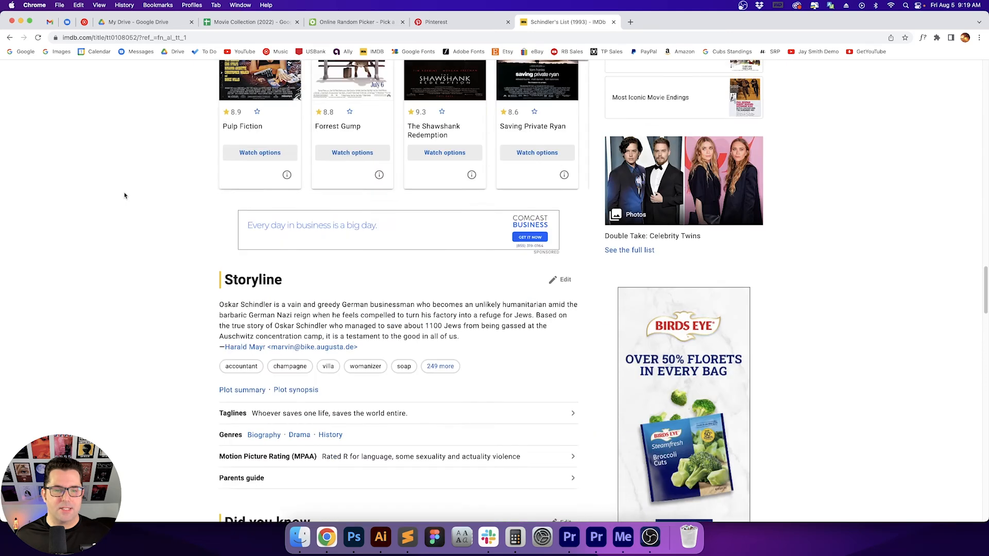
{"action": "key", "text": "super+f"}
{"action": "type", "text": "release"}
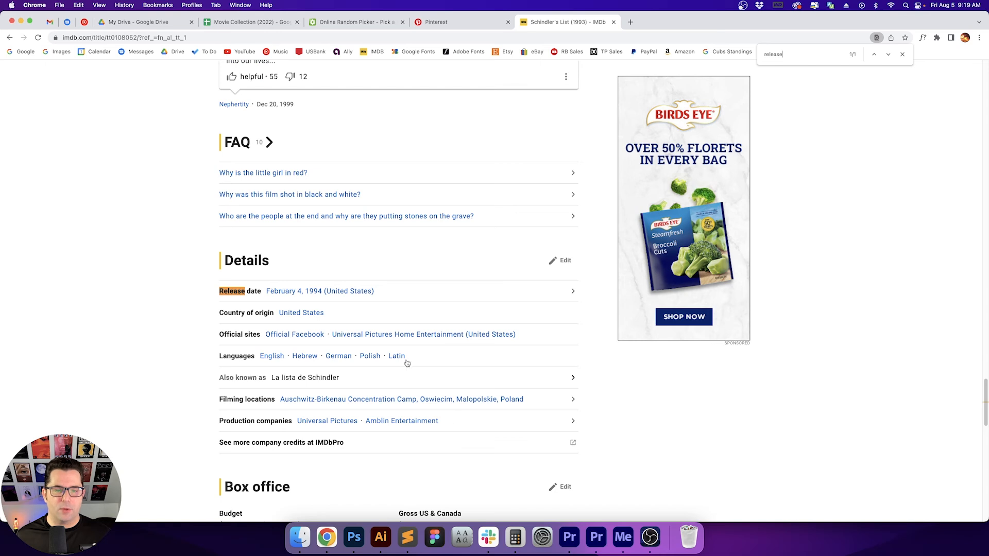
Switch back to Illustrator, duplicate the last cast line below the cast list and replace its text with 4/2/1994.
{"action": "left_click", "coordinate": [381, 537]}
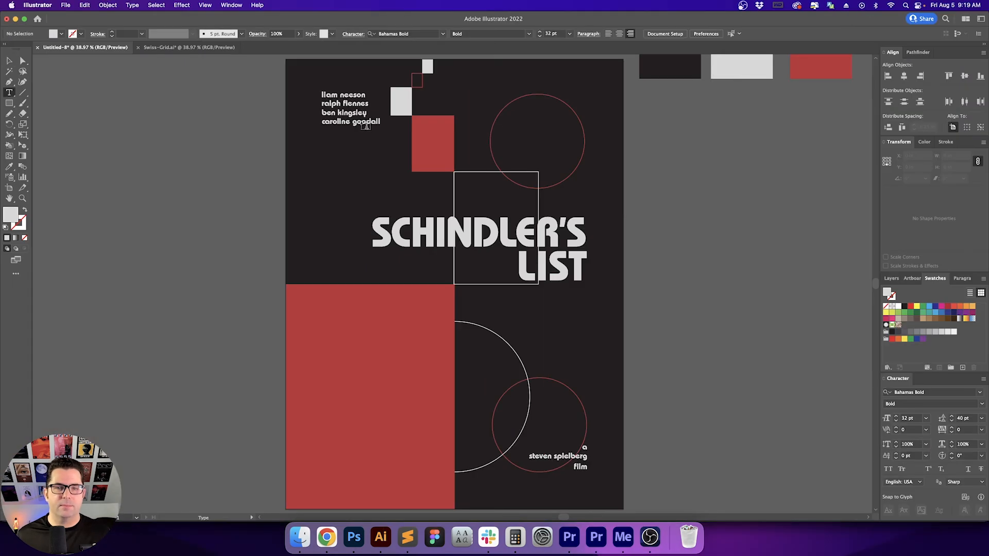
{"action": "left_click_drag", "start_coordinate": [350, 127], "coordinate": [350, 196]}
{"action": "key", "text": "super+z"}
{"action": "left_click_drag", "start_coordinate": [347, 127], "coordinate": [355, 192]}
{"action": "key", "text": "t"}
{"action": "triple_click", "coordinate": [363, 187]}
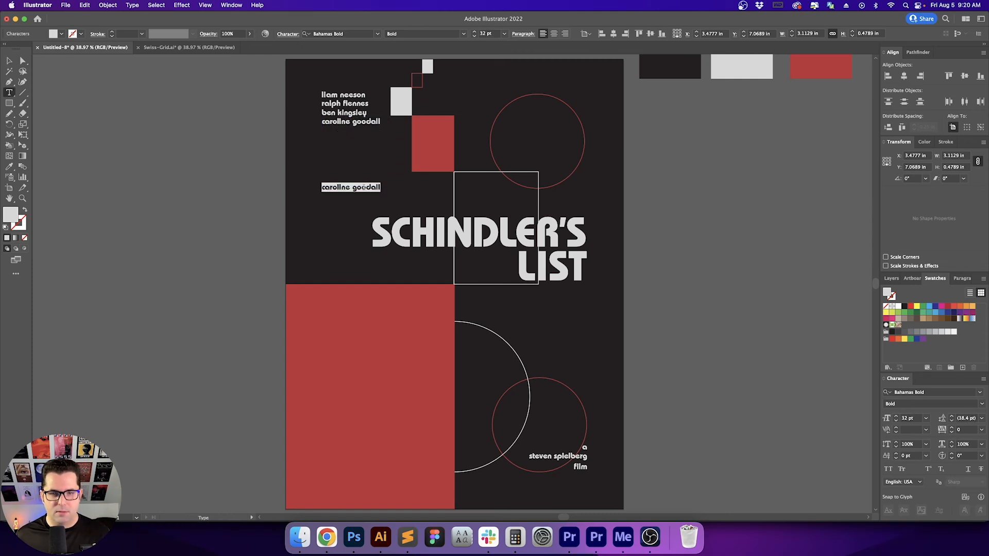
{"action": "type", "text": "4/2/"}
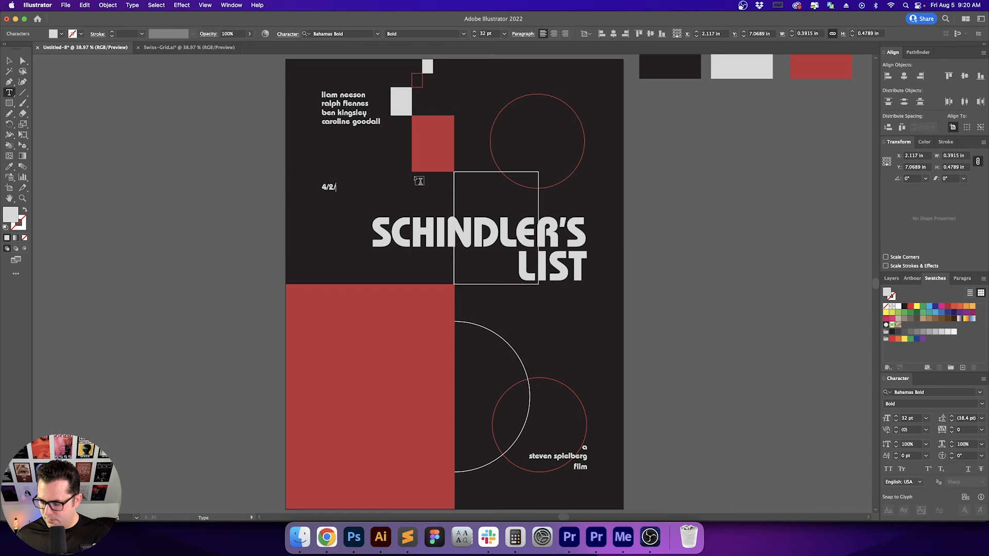
{"action": "key", "text": "Escape"}
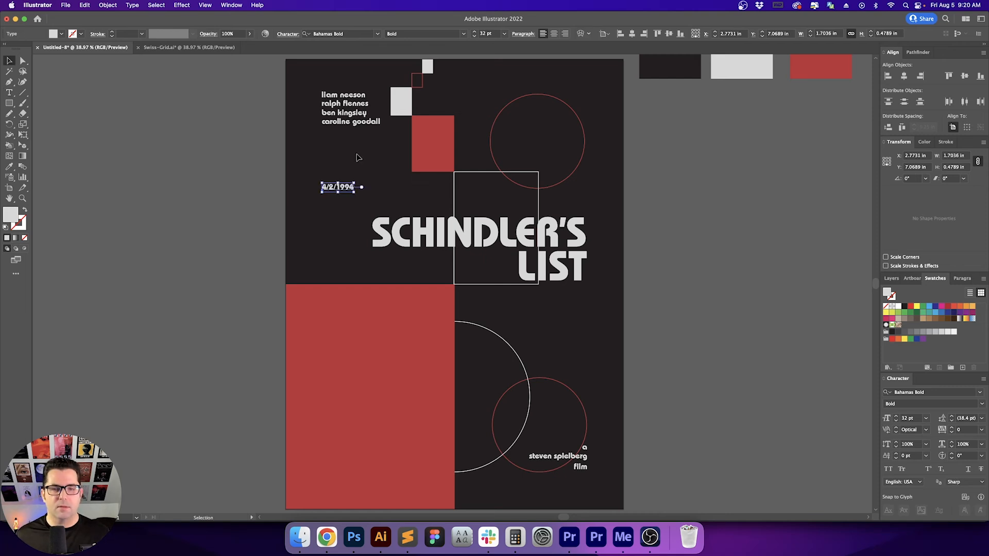
Examine the release date up close and in the context of the whole poster.
{"action": "left_click", "coordinate": [344, 208]}
{"action": "scroll", "coordinate": [343, 207], "scroll_direction": "up", "scroll_amount": 3}
{"action": "scroll", "coordinate": [344, 205], "scroll_direction": "up", "scroll_amount": 2}
{"action": "left_click", "coordinate": [349, 196]}
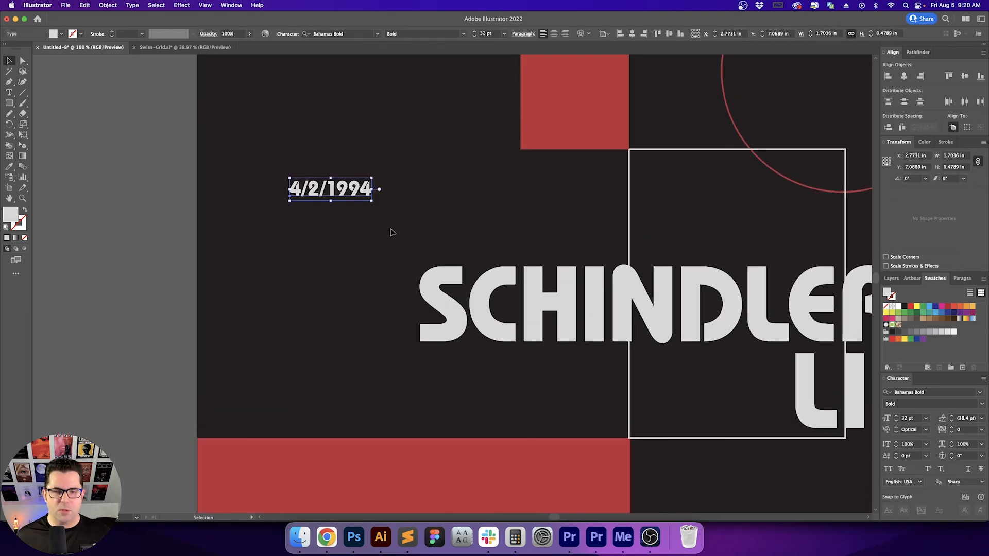
{"action": "left_click", "coordinate": [459, 201]}
{"action": "left_click_drag", "start_coordinate": [309, 163], "coordinate": [360, 242]}
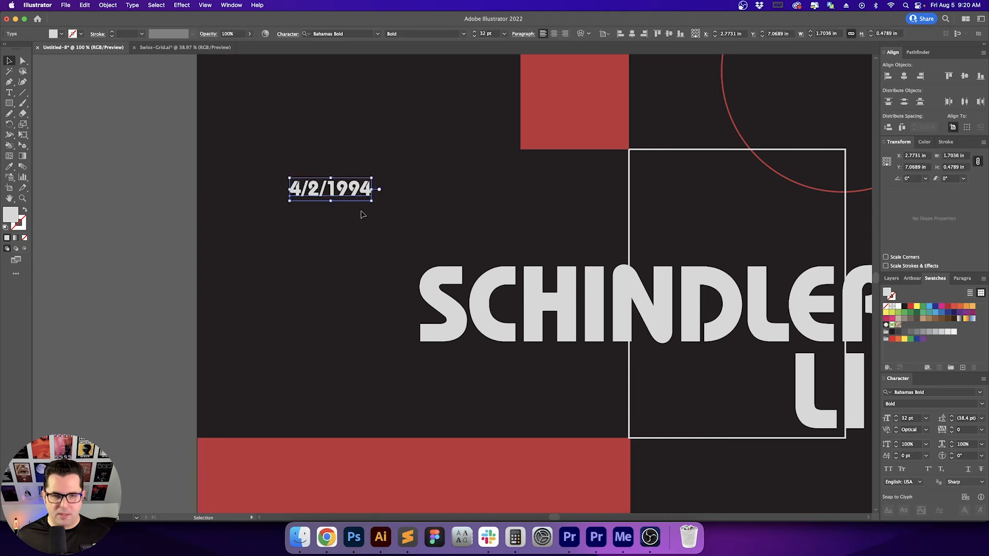
{"action": "key", "text": "super+0"}
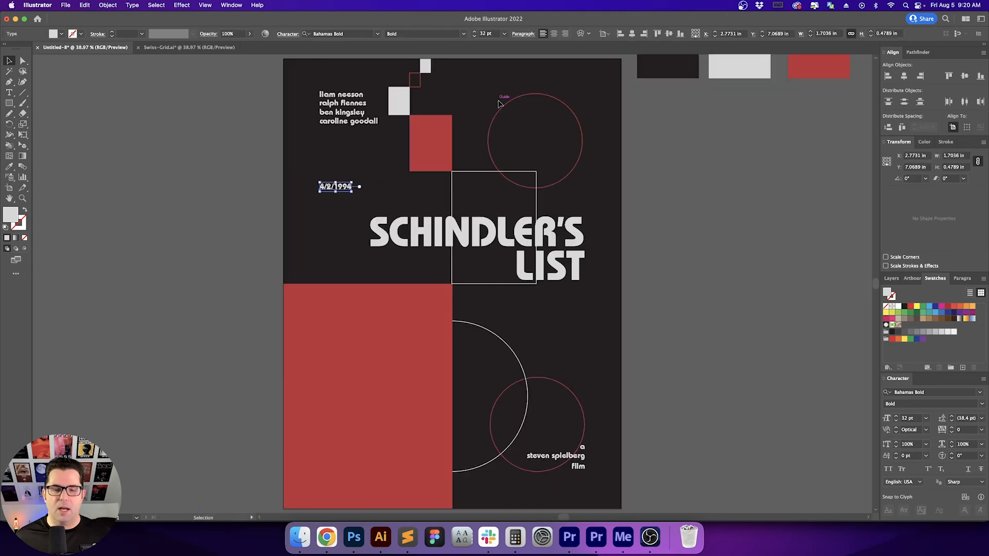
{"action": "left_click", "coordinate": [349, 205]}
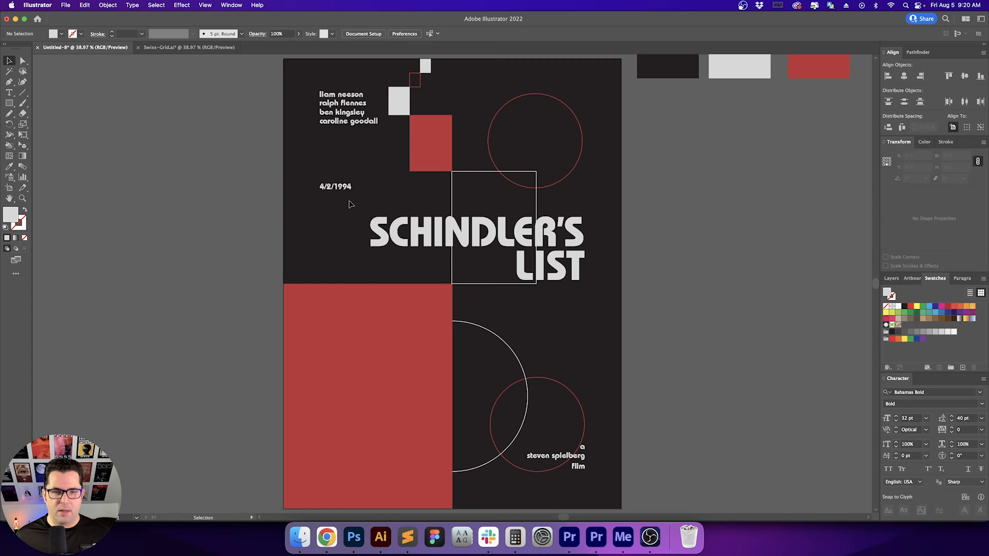
Loosen the kerning between the 4 and the first slash of the release date.
{"action": "left_click_drag", "start_coordinate": [352, 205], "coordinate": [308, 173]}
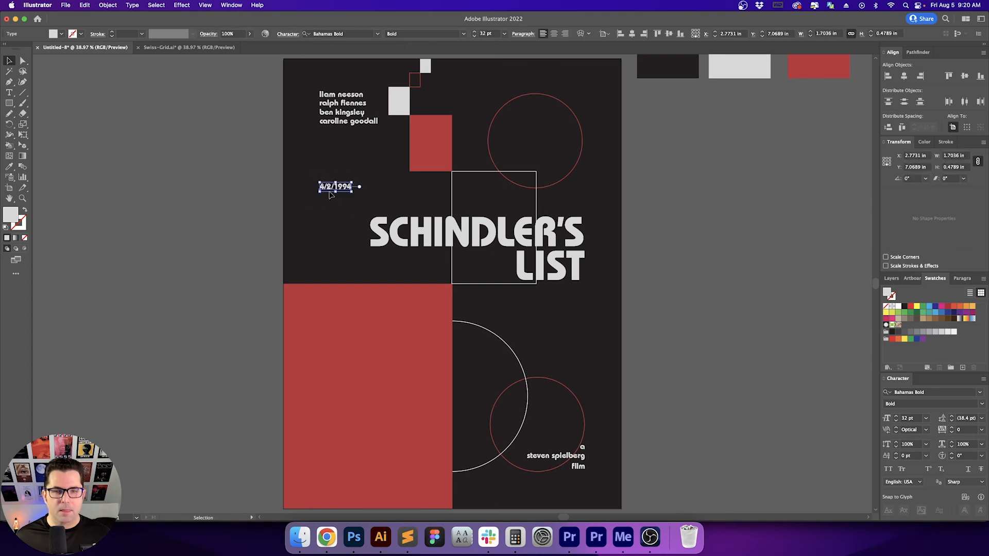
{"action": "scroll", "coordinate": [322, 190], "scroll_direction": "up", "scroll_amount": 10}
{"action": "double_click", "coordinate": [340, 171]}
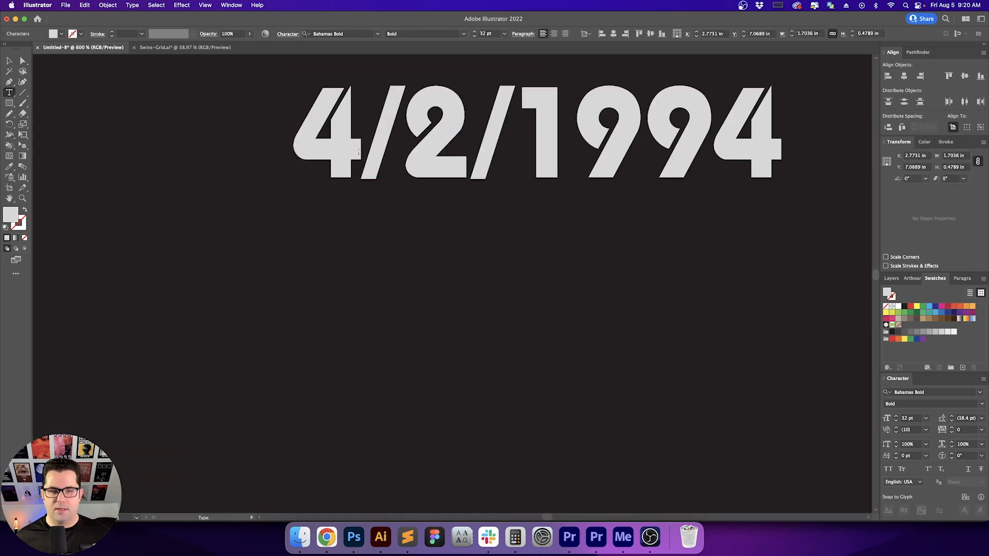
{"action": "scroll", "coordinate": [671, 350], "scroll_direction": "right", "scroll_amount": 1}
{"action": "double_click", "coordinate": [915, 430]}
{"action": "type", "text": "30"}
{"action": "key", "text": "Return"}
{"action": "key", "text": "Right"}
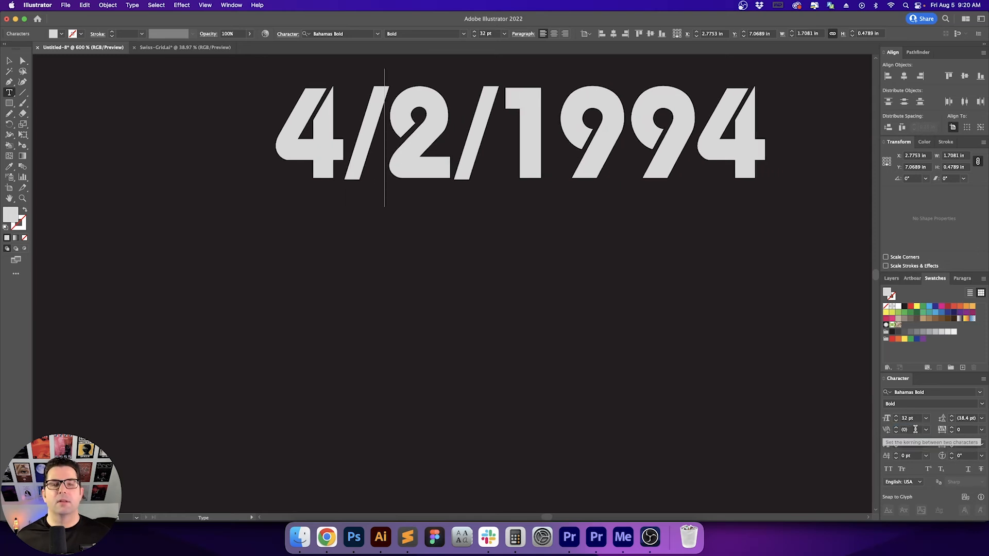
Insert a space before and after both slashes so the date reads 4 / 2 / 1994.
{"action": "key", "text": "Left"}
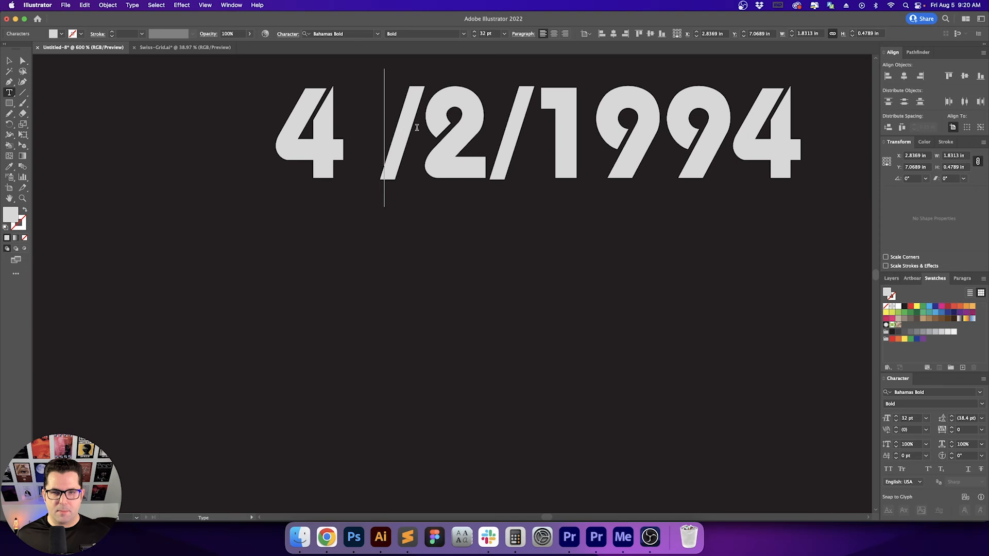
{"action": "key", "text": "Right"}
{"action": "key", "text": "Right"}
{"action": "key", "text": "Right"}
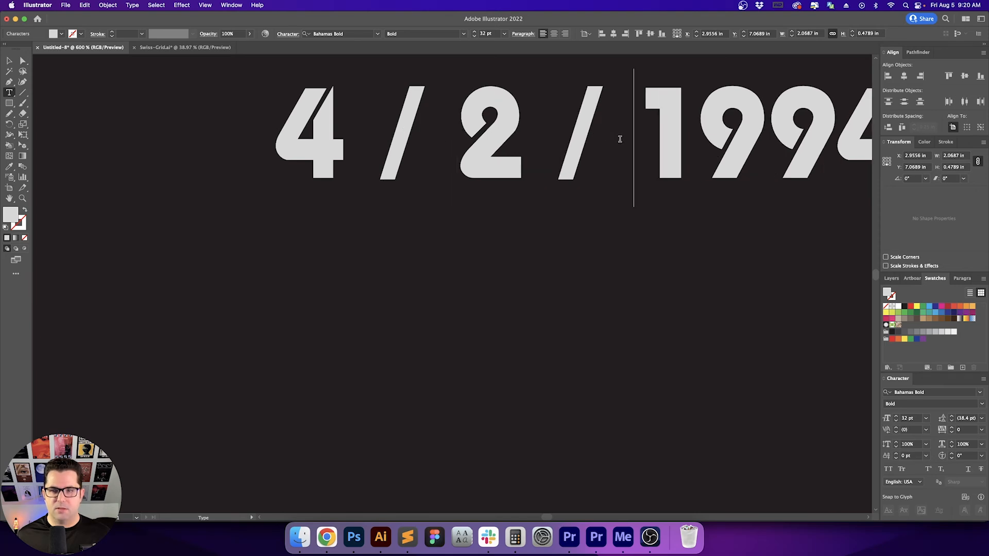
{"action": "key", "text": "Escape"}
{"action": "scroll", "coordinate": [621, 140], "scroll_direction": "up", "scroll_amount": 2}
{"action": "scroll", "coordinate": [574, 194], "scroll_direction": "right", "scroll_amount": 5}
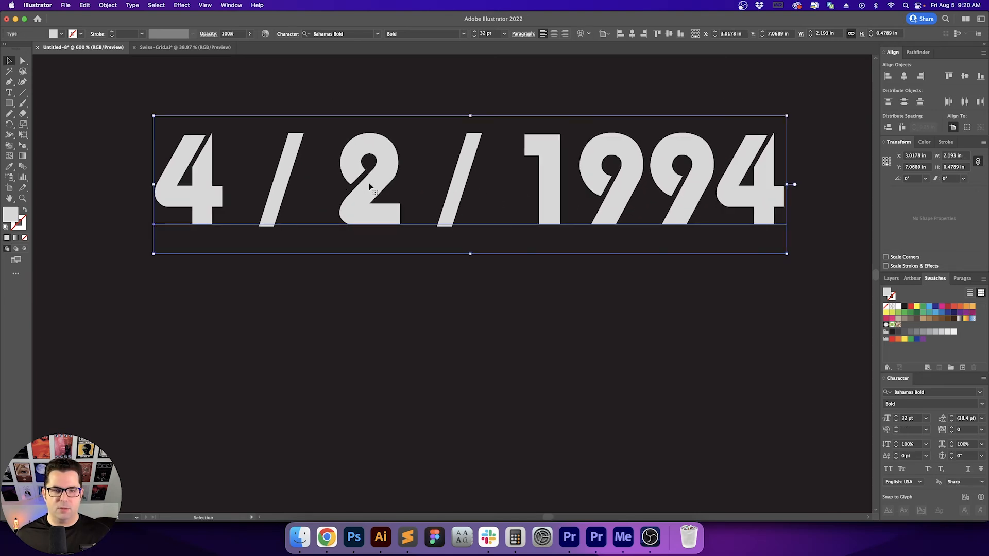
{"action": "double_click", "coordinate": [295, 179]}
{"action": "key", "text": "Escape"}
{"action": "scroll", "coordinate": [441, 214], "scroll_direction": "down", "scroll_amount": 5}
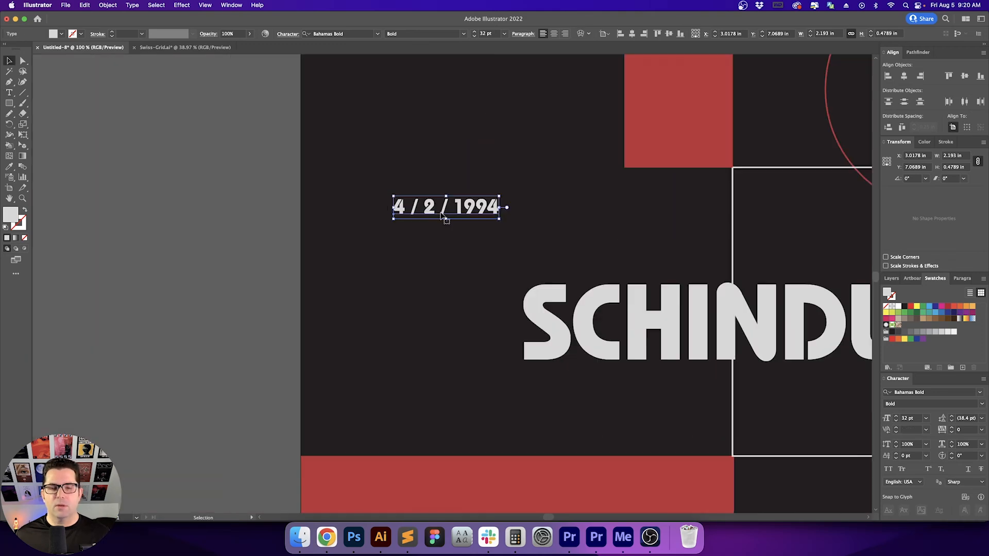
Recolor the date's first slash with the red sampled from the red rectangle above the title.
{"action": "left_click", "coordinate": [458, 242]}
{"action": "scroll", "coordinate": [464, 249], "scroll_direction": "right", "scroll_amount": 4}
{"action": "scroll", "coordinate": [506, 214], "scroll_direction": "up", "scroll_amount": 2}
{"action": "scroll", "coordinate": [505, 214], "scroll_direction": "left", "scroll_amount": 2}
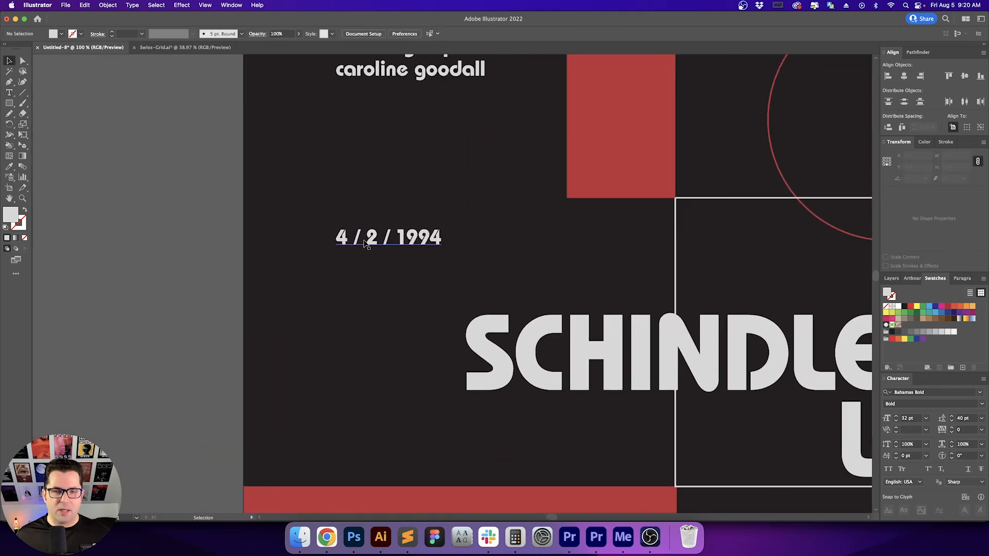
{"action": "scroll", "coordinate": [366, 244], "scroll_direction": "up", "scroll_amount": 1}
{"action": "key", "text": "t"}
{"action": "double_click", "coordinate": [355, 238]}
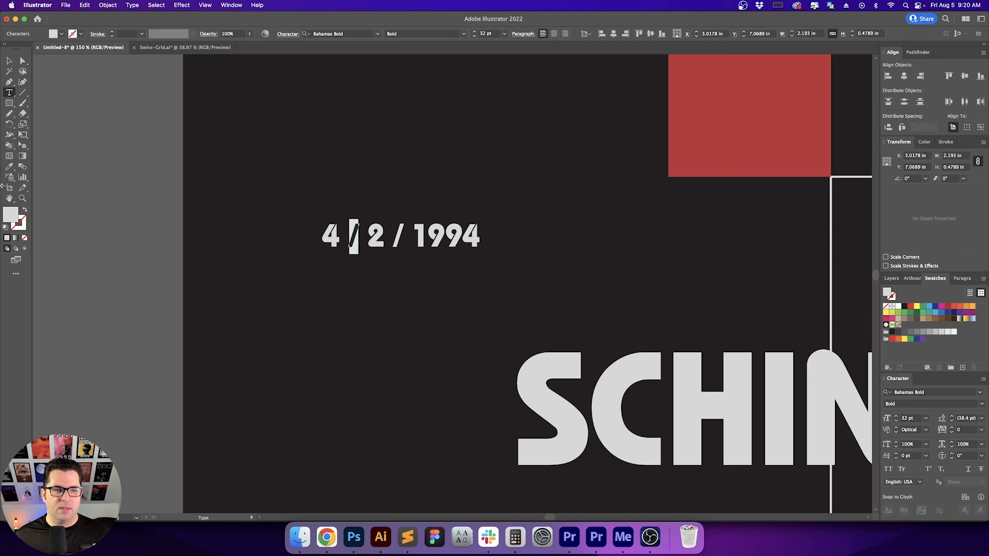
{"action": "left_click", "coordinate": [12, 170]}
{"action": "left_click", "coordinate": [768, 148]}
Recolor the date's second slash with the same sampled red and clear the selection.
{"action": "key", "text": "t"}
{"action": "double_click", "coordinate": [400, 236]}
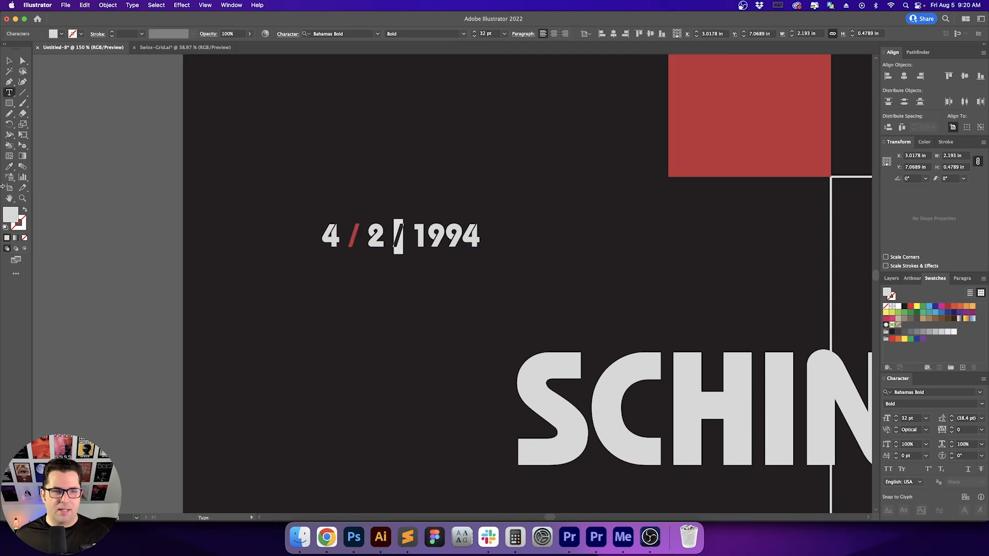
{"action": "left_click", "coordinate": [9, 168]}
{"action": "left_click", "coordinate": [697, 158]}
{"action": "key", "text": "v"}
{"action": "left_click", "coordinate": [566, 239]}
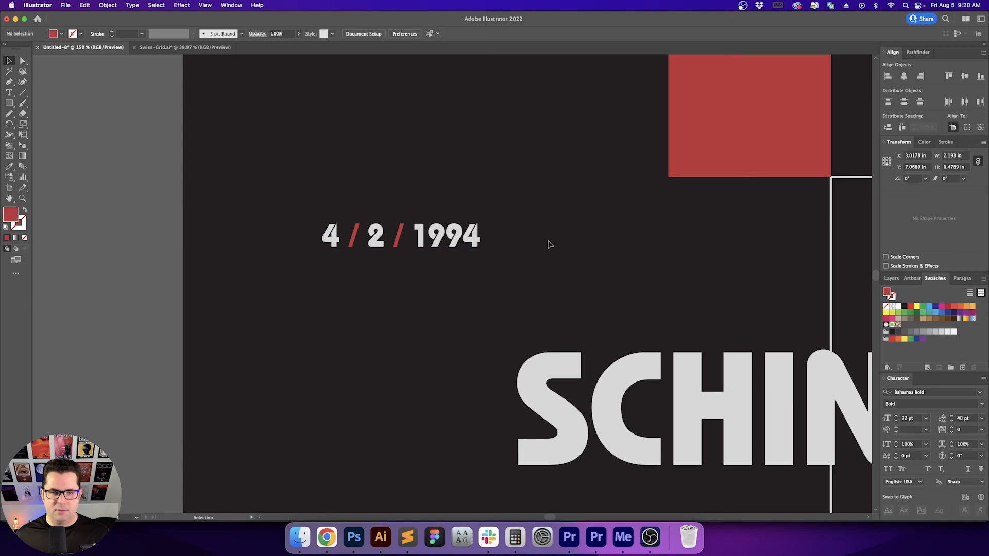
Tighten the kerning between the 1 and the first 9 in "1994".
{"action": "key", "text": "t"}
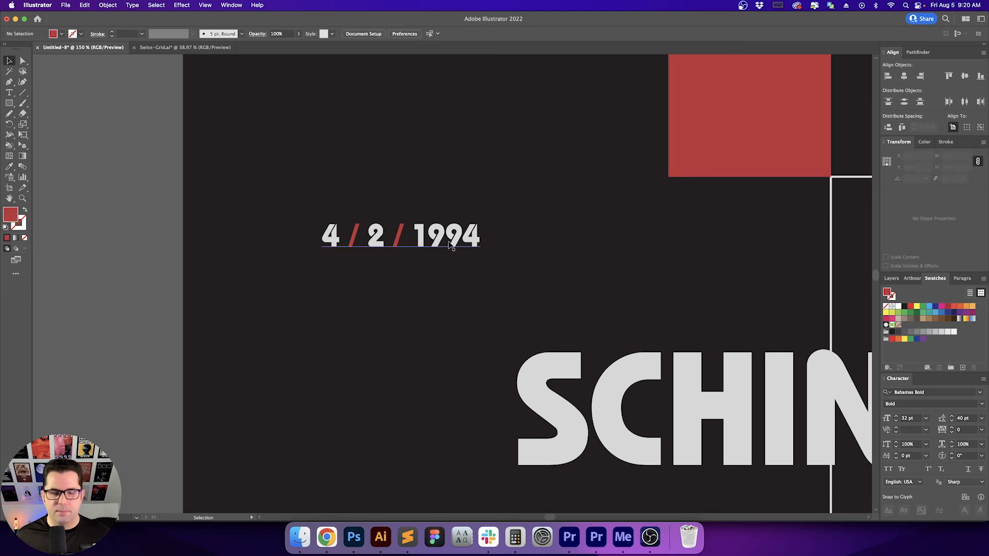
{"action": "scroll", "coordinate": [427, 238], "scroll_direction": "up", "scroll_amount": 2}
{"action": "left_click", "coordinate": [428, 234]}
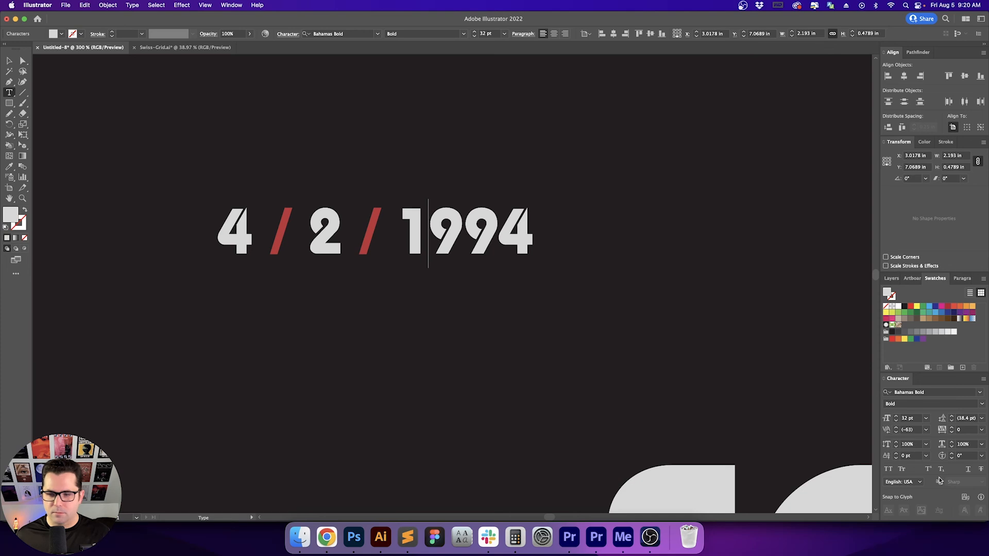
{"action": "key", "text": "shift+Down"}
{"action": "key", "text": "shift+Down"}
{"action": "key", "text": "shift+Down"}
{"action": "key", "text": "shift+Down"}
{"action": "key", "text": "shift+Down"}
{"action": "key", "text": "shift+Down"}
{"action": "key", "text": "shift+Down"}
{"action": "key", "text": "shift+Down"}
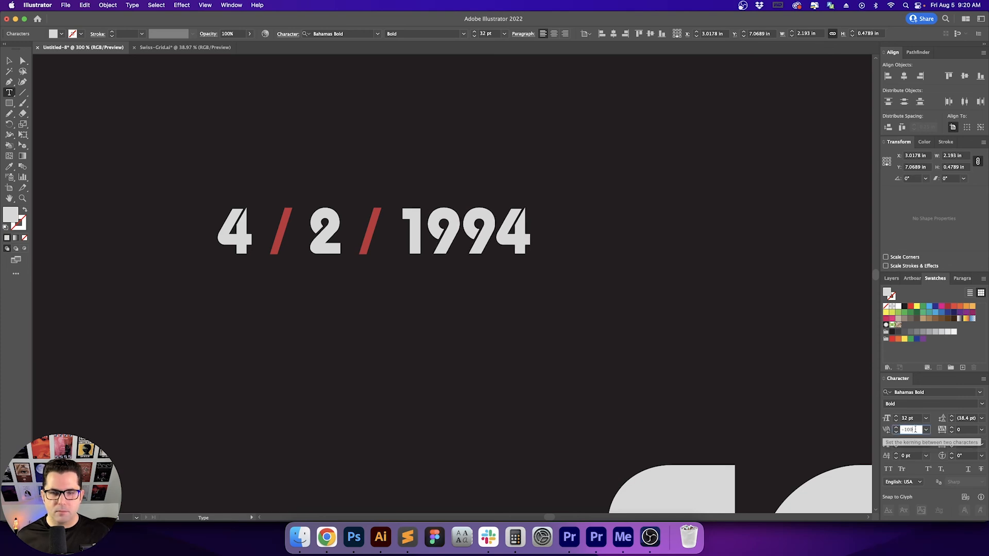
{"action": "key", "text": "Return"}
Set the kerning between the last 9 and the 4 in "1994" to -30 and clear the selection.
{"action": "key", "text": "Right"}
{"action": "key", "text": "Right"}
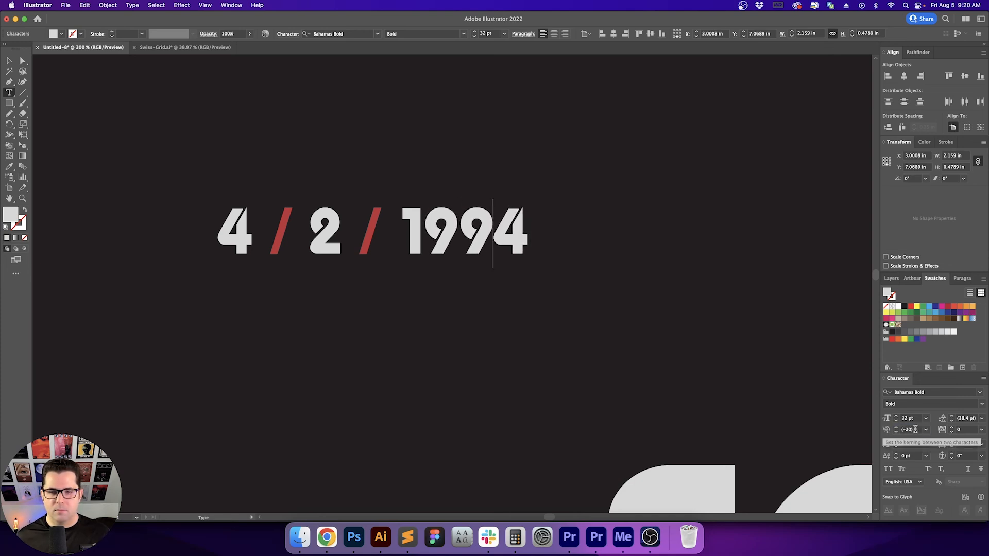
{"action": "key", "text": "alt+Left"}
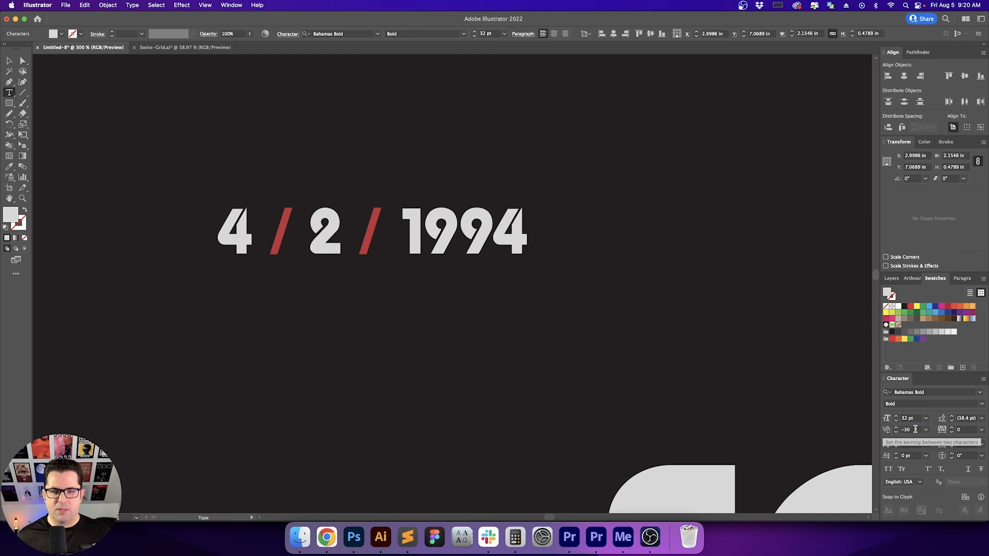
{"action": "key", "text": "Escape"}
{"action": "left_click", "coordinate": [620, 287]}
Examine the date's spacing up close and its placement relative to the title and surrounding shapes.
{"action": "left_click_drag", "start_coordinate": [616, 287], "coordinate": [644, 311]}
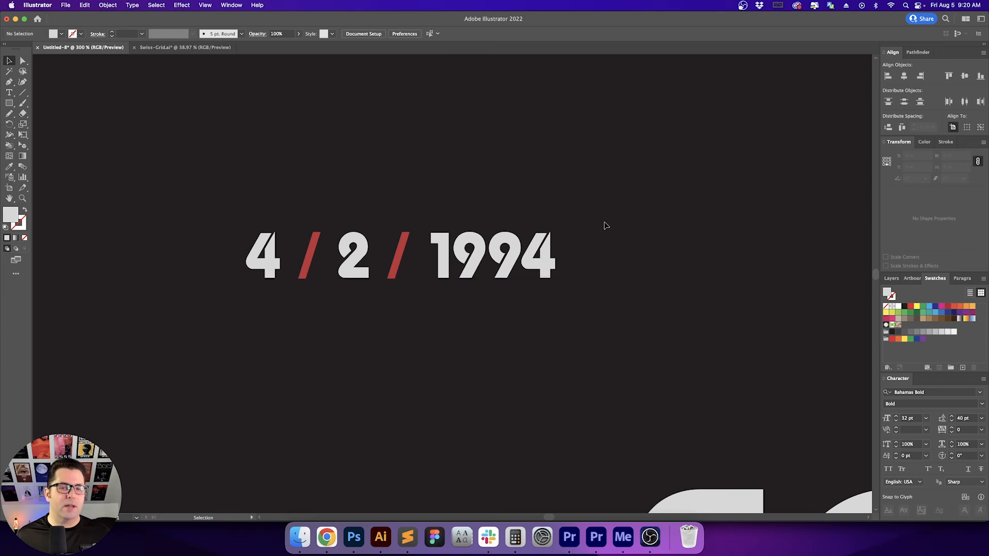
{"action": "scroll", "coordinate": [638, 263], "scroll_direction": "left", "scroll_amount": 2}
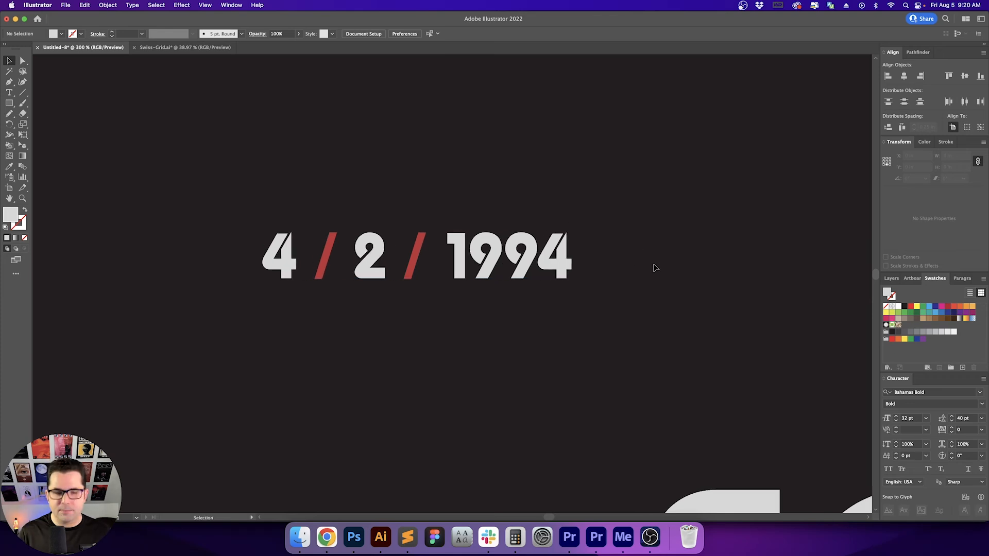
{"action": "key", "text": "super+minus"}
{"action": "key", "text": "super+minus"}
{"action": "key", "text": "super+minus"}
{"action": "key", "text": "super+minus"}
{"action": "left_click_drag", "start_coordinate": [545, 303], "coordinate": [411, 188]}
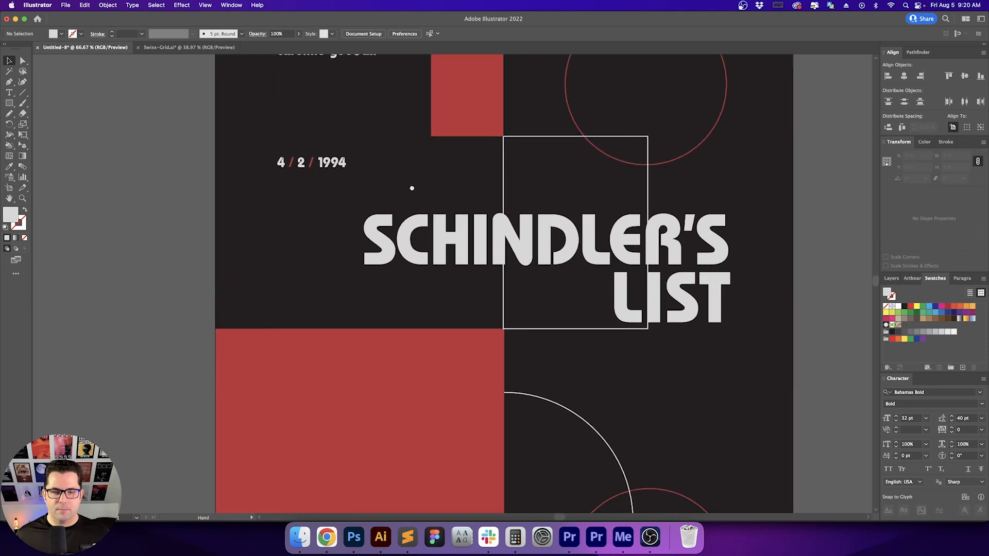
Examine the whole poster layout, including the date's placement, and compare it with the Bauhaus reference poster.
{"action": "key", "text": "super+0"}
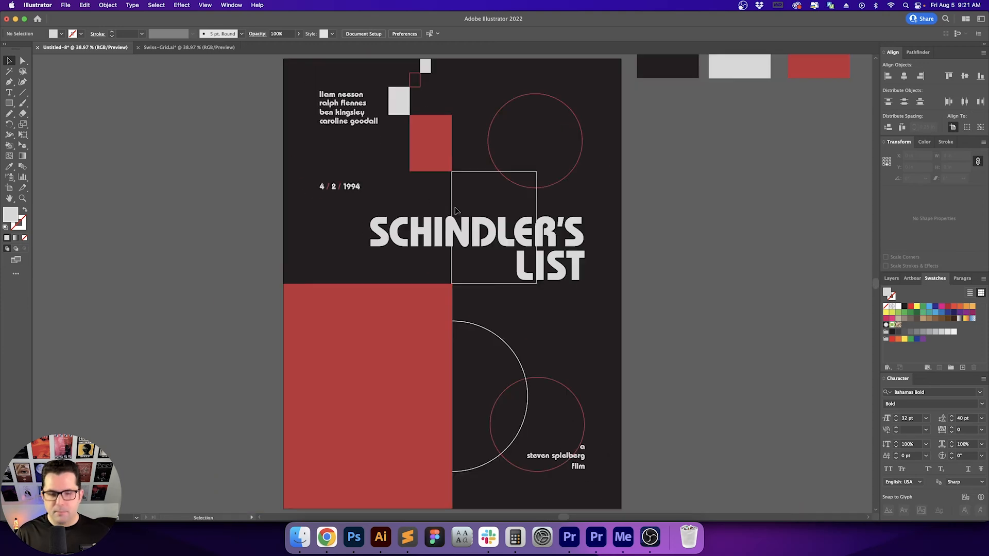
{"action": "left_click", "coordinate": [355, 188]}
{"action": "left_click", "coordinate": [376, 190]}
{"action": "scroll", "coordinate": [377, 190], "scroll_direction": "right", "scroll_amount": 10}
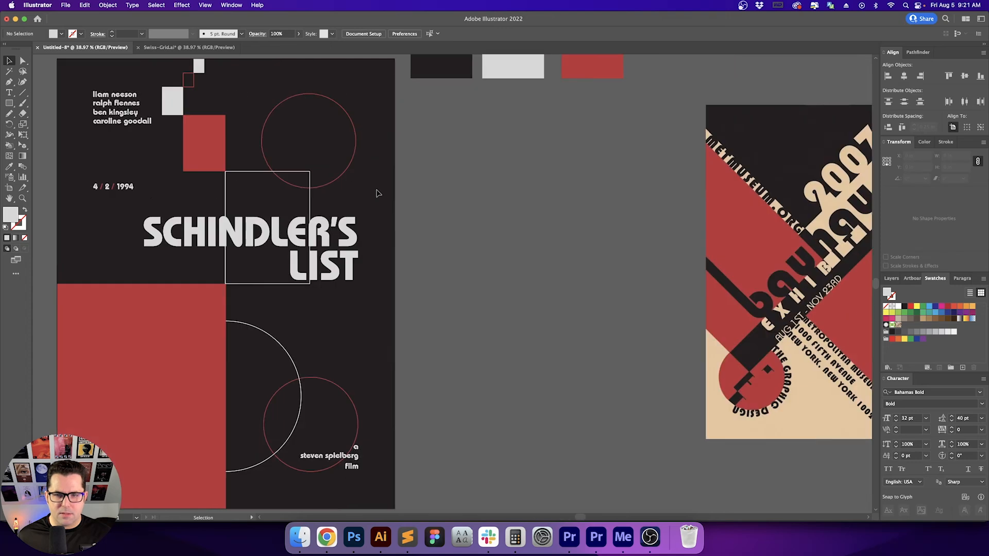
{"action": "scroll", "coordinate": [377, 192], "scroll_direction": "right", "scroll_amount": 5}
{"action": "scroll", "coordinate": [377, 192], "scroll_direction": "left", "scroll_amount": 4}
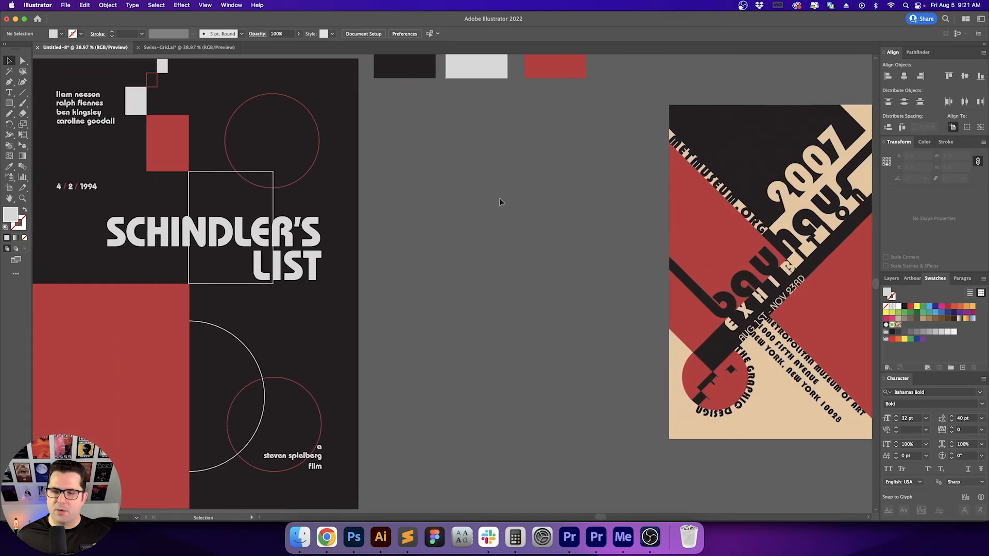
{"action": "scroll", "coordinate": [499, 200], "scroll_direction": "left", "scroll_amount": 1}
{"action": "scroll", "coordinate": [499, 201], "scroll_direction": "right", "scroll_amount": 7}
{"action": "scroll", "coordinate": [500, 201], "scroll_direction": "left", "scroll_amount": 15}
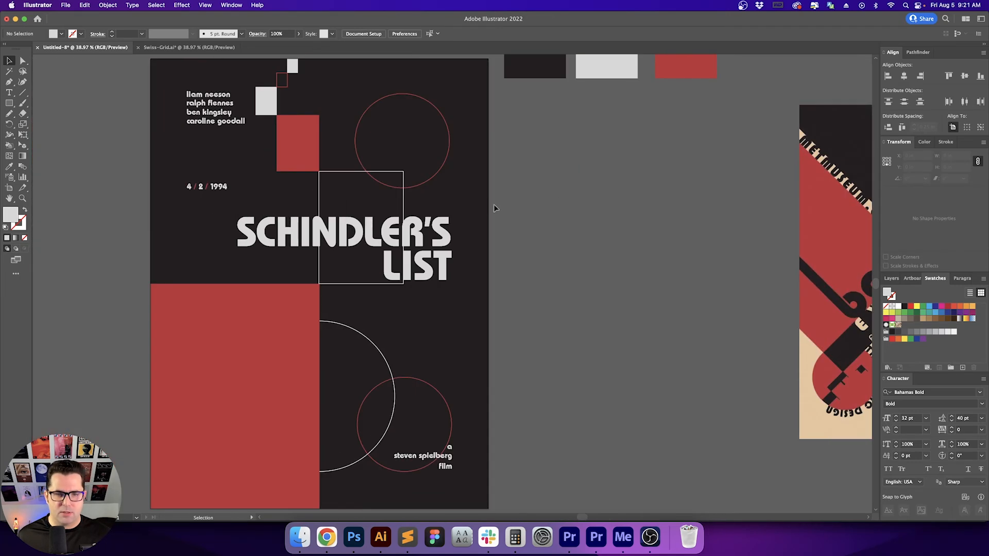
Recolor the apostrophe in the "SCHINDLER'S" title with the red sampled from the large rectangle and clear the selection.
{"action": "double_click", "coordinate": [510, 238]}
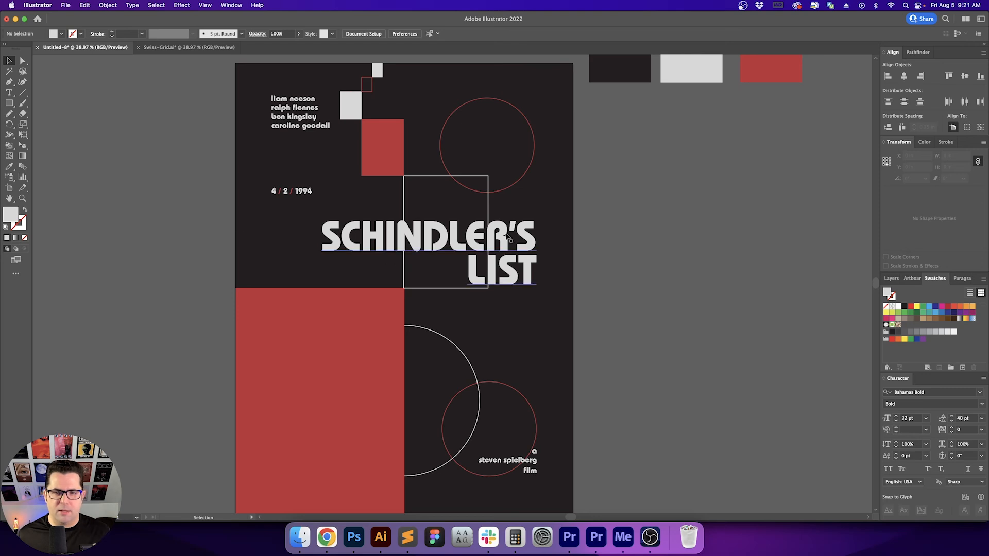
{"action": "left_click", "coordinate": [9, 167]}
{"action": "left_click", "coordinate": [275, 313]}
{"action": "key", "text": "v"}
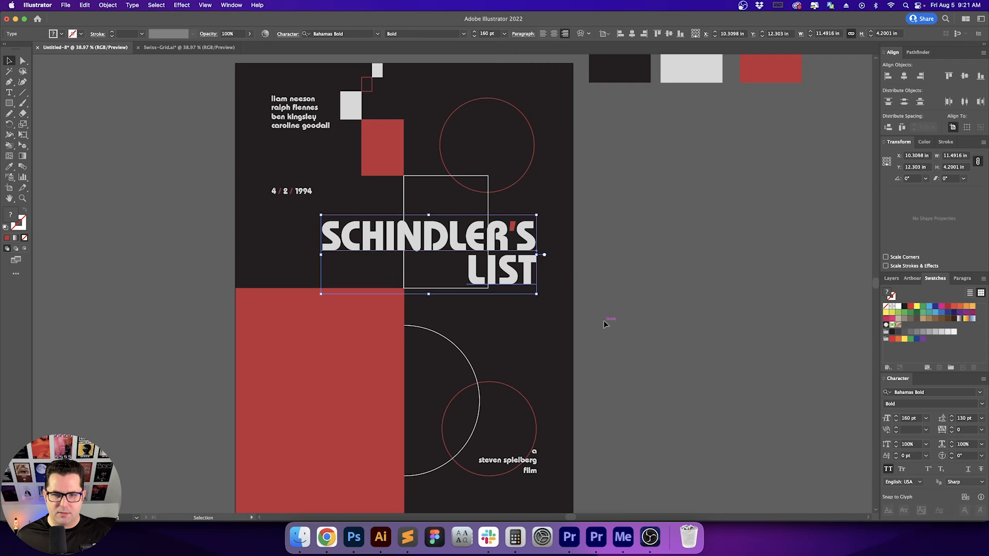
{"action": "left_click", "coordinate": [603, 321]}
Move the black, light grey and red color swatch squares straight up, clear of the space beside the poster, and deselect them.
{"action": "left_click_drag", "start_coordinate": [603, 320], "coordinate": [621, 299]}
{"action": "left_click_drag", "start_coordinate": [621, 254], "coordinate": [642, 277]}
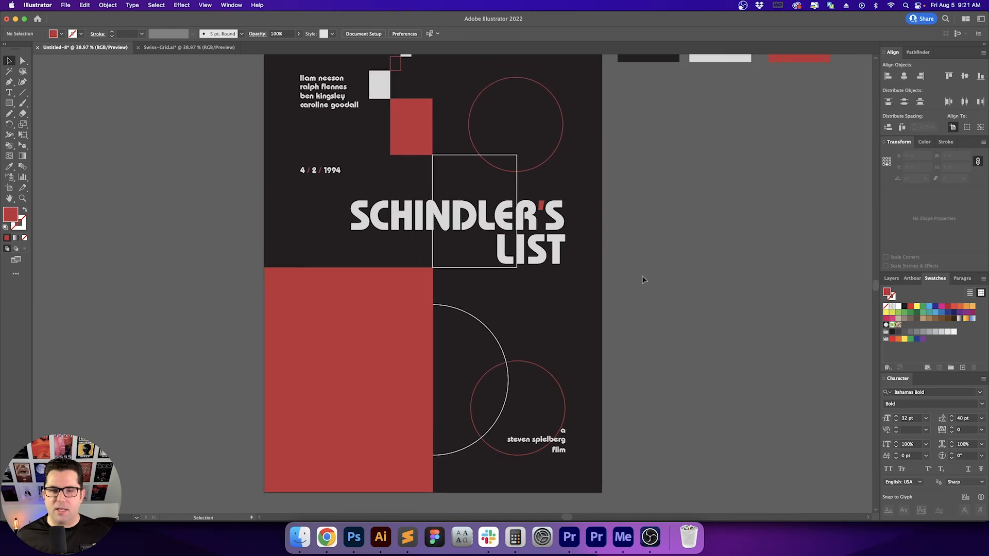
{"action": "left_click_drag", "start_coordinate": [641, 240], "coordinate": [644, 264]}
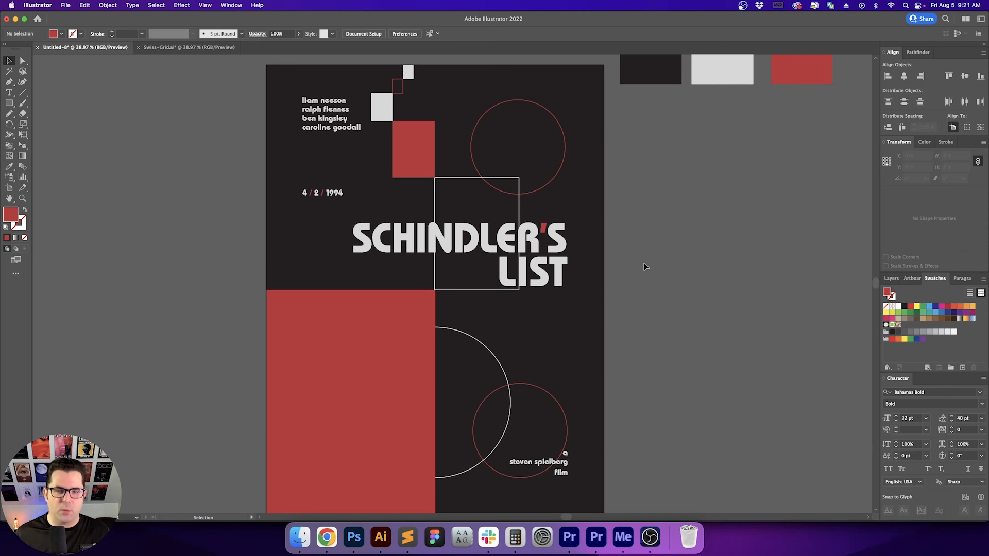
{"action": "left_click_drag", "start_coordinate": [644, 263], "coordinate": [623, 264]}
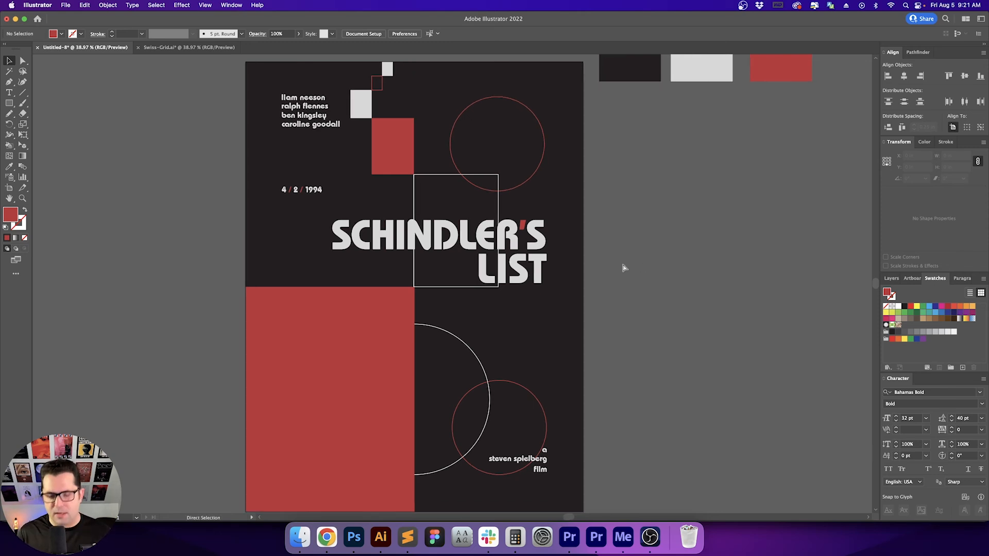
{"action": "key", "text": "super+minus"}
{"action": "key", "text": "super+minus"}
{"action": "key", "text": "super+minus"}
{"action": "left_click_drag", "start_coordinate": [595, 305], "coordinate": [454, 286]}
{"action": "left_click_drag", "start_coordinate": [516, 274], "coordinate": [689, 266]}
{"action": "left_click", "coordinate": [518, 264]}
{"action": "left_click", "coordinate": [452, 177]}
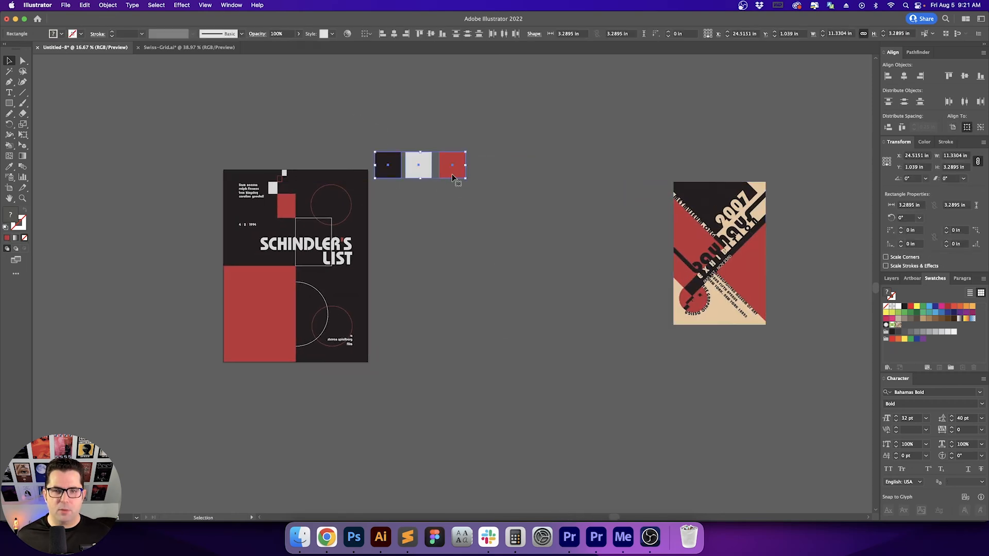
{"action": "left_click_drag", "start_coordinate": [452, 177], "coordinate": [455, 128]}
{"action": "left_click", "coordinate": [413, 143]}
Duplicate the poster artboard with its artwork into the empty space between the original and the Bauhaus reference.
{"action": "key", "text": "shift+o"}
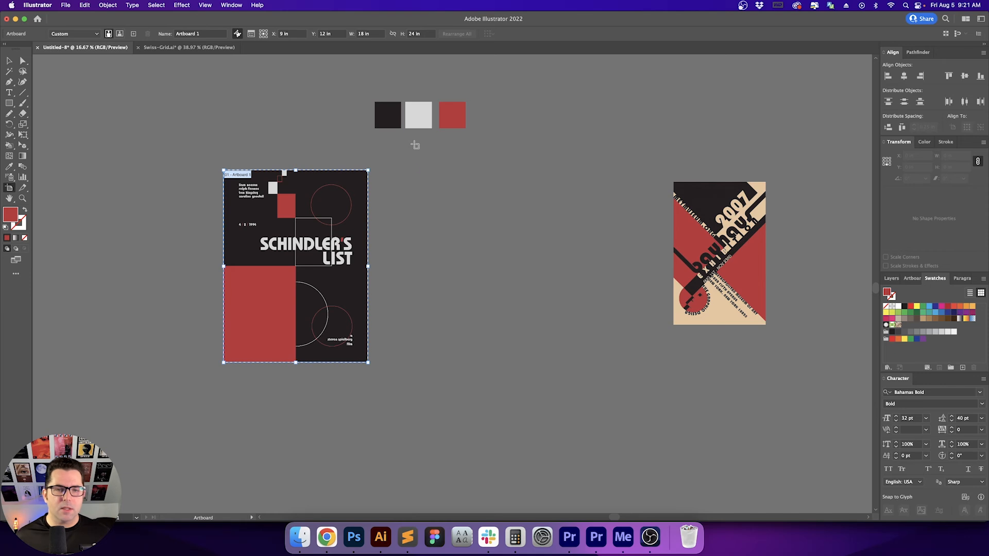
{"action": "left_click_drag", "start_coordinate": [310, 246], "coordinate": [502, 246]}
{"action": "key", "text": "v"}
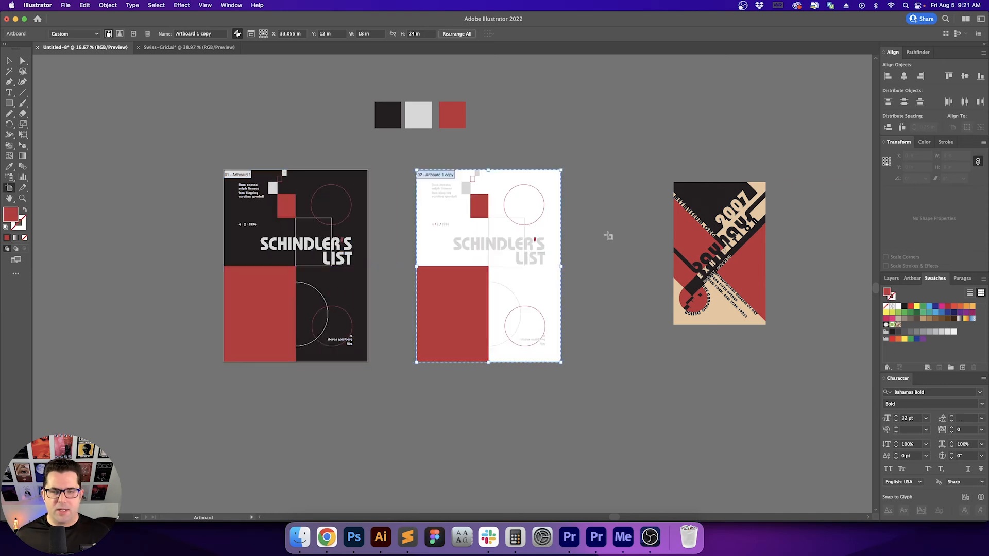
Unlock all locked objects in the document.
{"action": "left_click", "coordinate": [110, 5]}
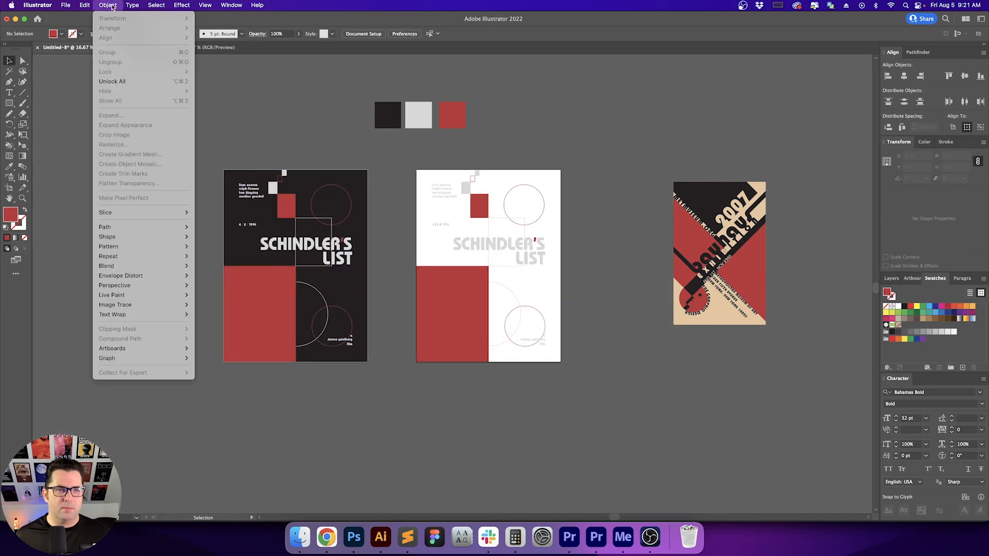
{"action": "left_click", "coordinate": [118, 92]}
{"action": "left_click", "coordinate": [108, 6]}
{"action": "left_click", "coordinate": [130, 81]}
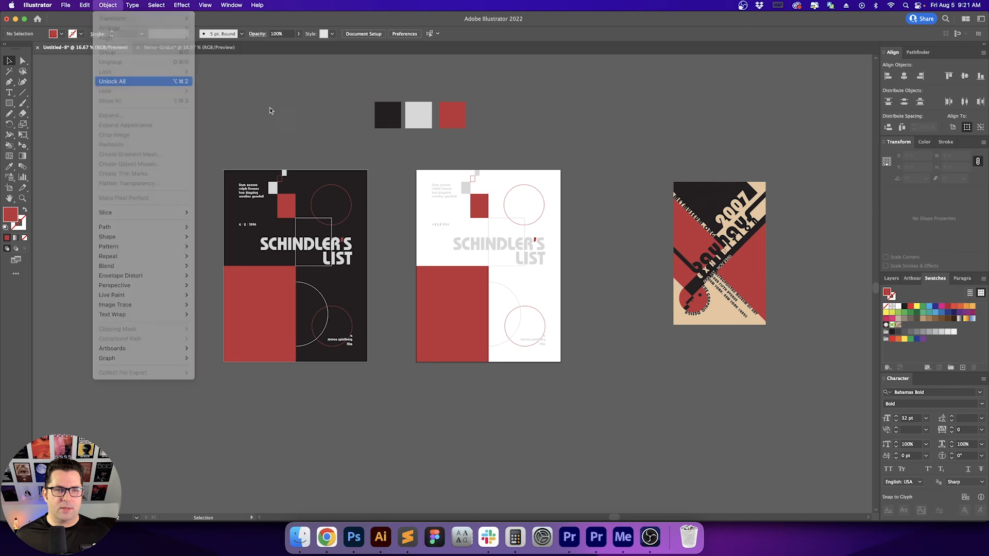
{"action": "left_click", "coordinate": [270, 110]}
Copy the original's dark background onto the duplicate artboard, center it horizontally and vertically, and send it behind the artwork.
{"action": "left_click", "coordinate": [313, 186]}
{"action": "key", "text": "super+c"}
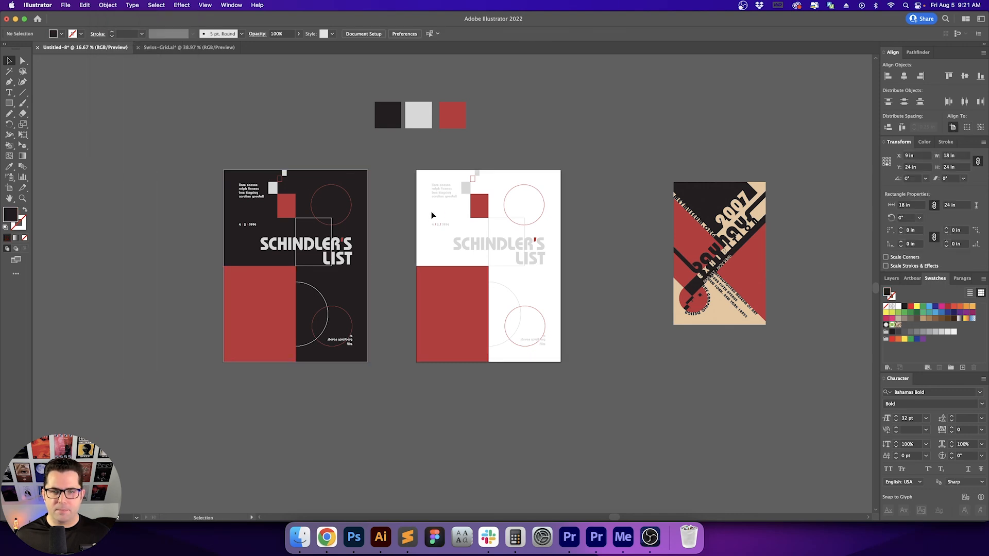
{"action": "key", "text": "super+v"}
{"action": "left_click", "coordinate": [393, 34]}
{"action": "left_click", "coordinate": [431, 34]}
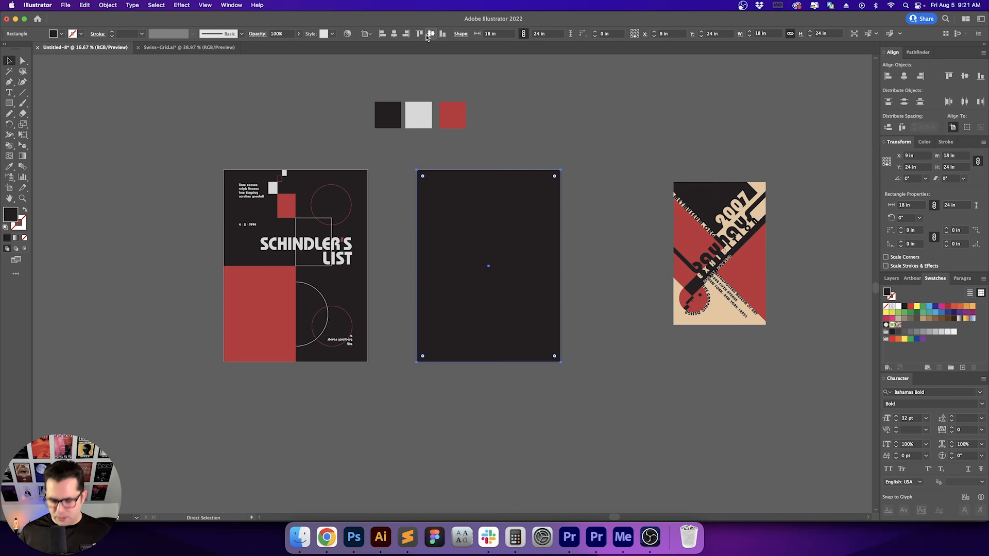
{"action": "key", "text": "super+shift+bracketleft"}
{"action": "key", "text": "super+shift+a"}
Fill the two solid red rectangles on the duplicate poster with a dark grey swatch and clear the selection.
{"action": "scroll", "coordinate": [508, 250], "scroll_direction": "up", "scroll_amount": 2}
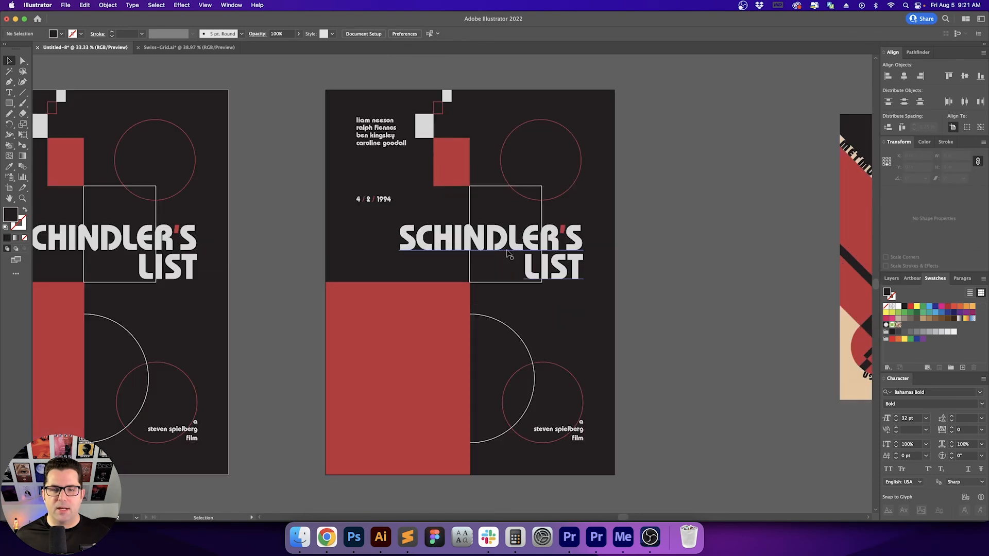
{"action": "left_click", "coordinate": [437, 150]}
{"action": "left_click", "coordinate": [442, 304], "text": "shift"}
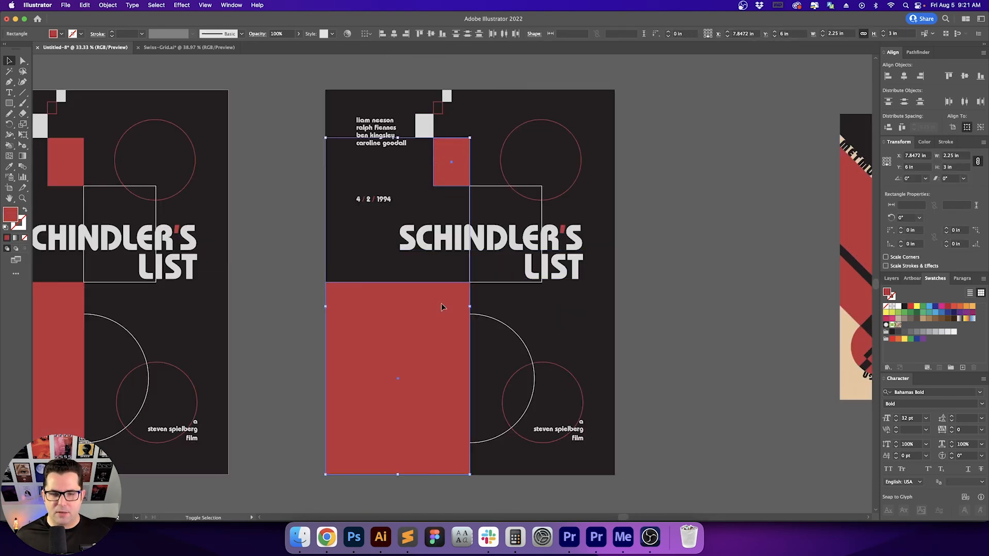
{"action": "left_click", "coordinate": [904, 332]}
{"action": "left_click", "coordinate": [686, 322]}
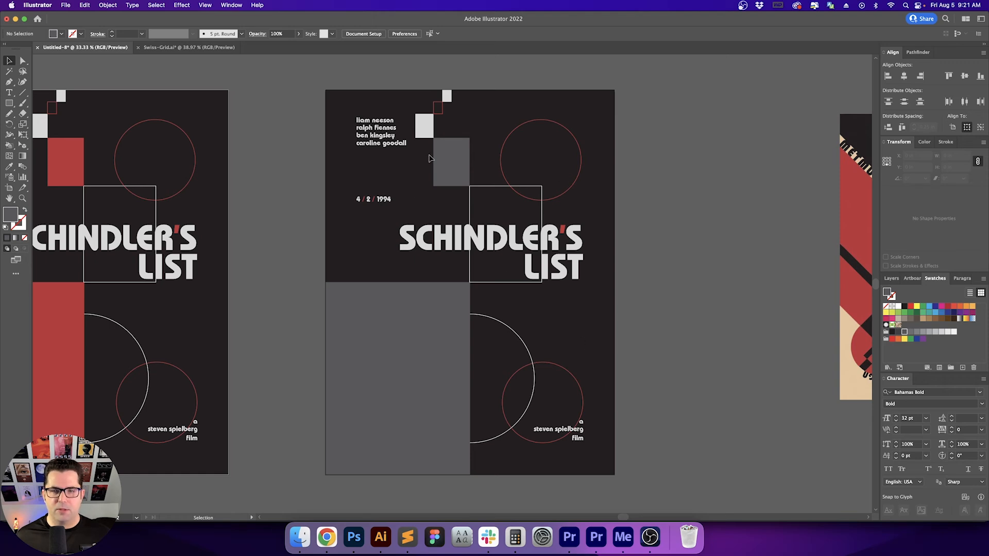
Change the small outlined rectangle's stroke on the duplicate poster to the dark grey sampled from the large rectangle.
{"action": "left_click", "coordinate": [438, 104]}
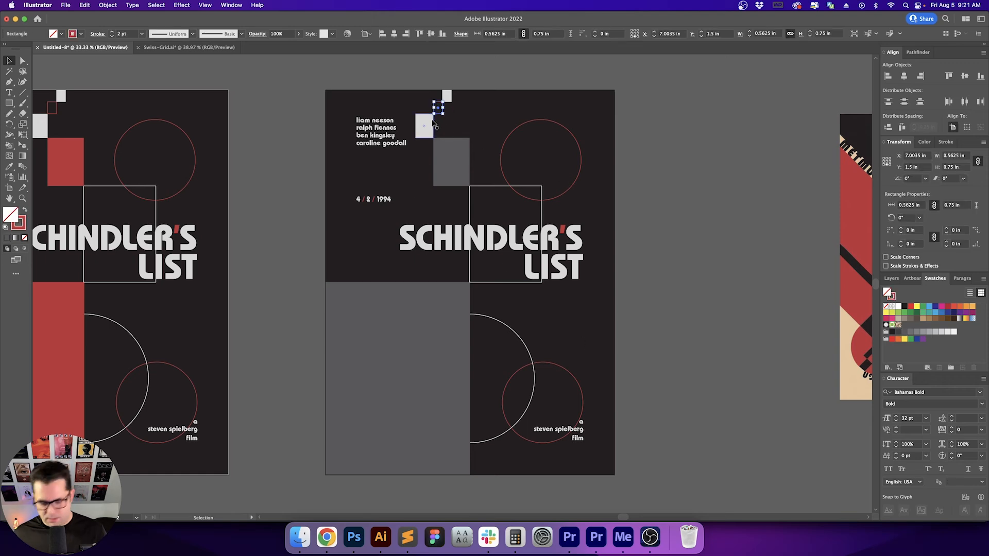
{"action": "key", "text": "i"}
{"action": "left_click", "coordinate": [444, 313], "text": "shift"}
{"action": "key", "text": "v"}
{"action": "left_click", "coordinate": [670, 292]}
Change the stroke of the outlined rectangle behind the duplicate's title to the sampled dark grey and clear the selection.
{"action": "key", "text": "space"}
{"action": "mouse_move", "coordinate": [683, 299]}
{"action": "left_mouse_down"}
{"action": "mouse_move", "coordinate": [676, 293]}
{"action": "mouse_move", "coordinate": [676, 302]}
{"action": "left_mouse_up"}
{"action": "key", "text": "space"}
{"action": "key", "text": "space"}
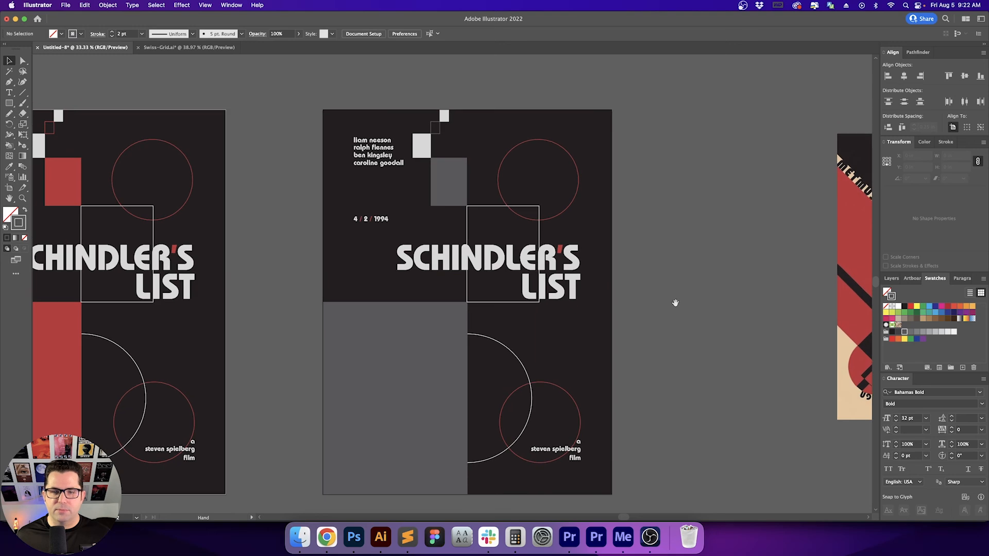
{"action": "left_click_drag", "start_coordinate": [452, 220], "coordinate": [472, 222]}
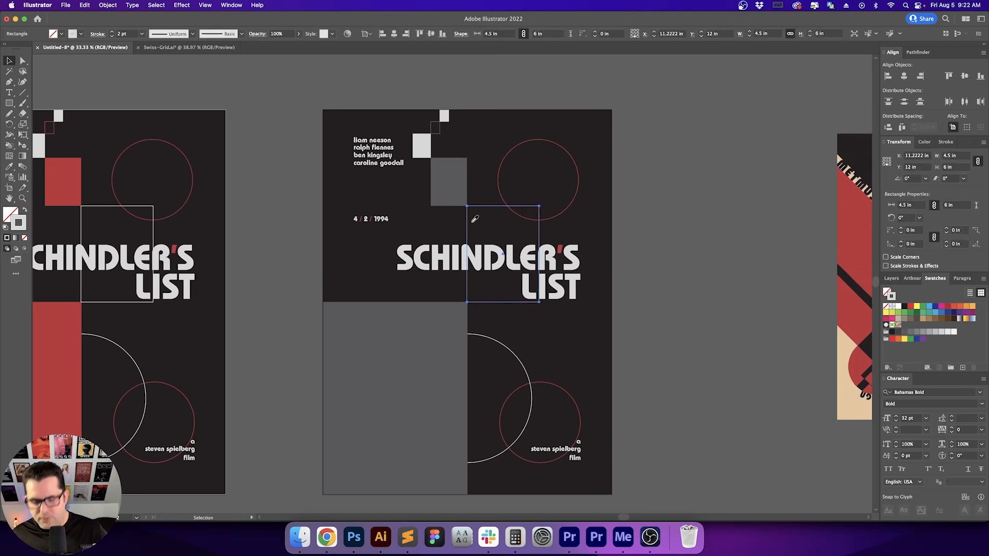
{"action": "key", "text": "i"}
{"action": "left_click", "coordinate": [457, 183], "text": "shift"}
{"action": "key", "text": "v"}
{"action": "left_click", "coordinate": [657, 228]}
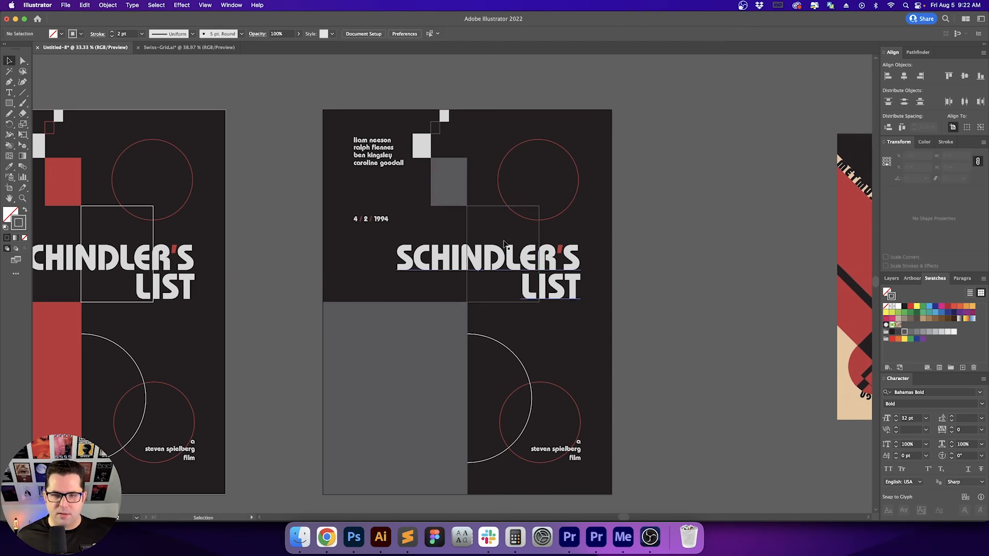
Bring the duplicate poster's title in front of the outlined rectangle and deselect it.
{"action": "scroll", "coordinate": [504, 243], "scroll_direction": "up", "scroll_amount": 2}
{"action": "left_click", "coordinate": [456, 264]}
{"action": "key", "text": "shift+super+bracketright"}
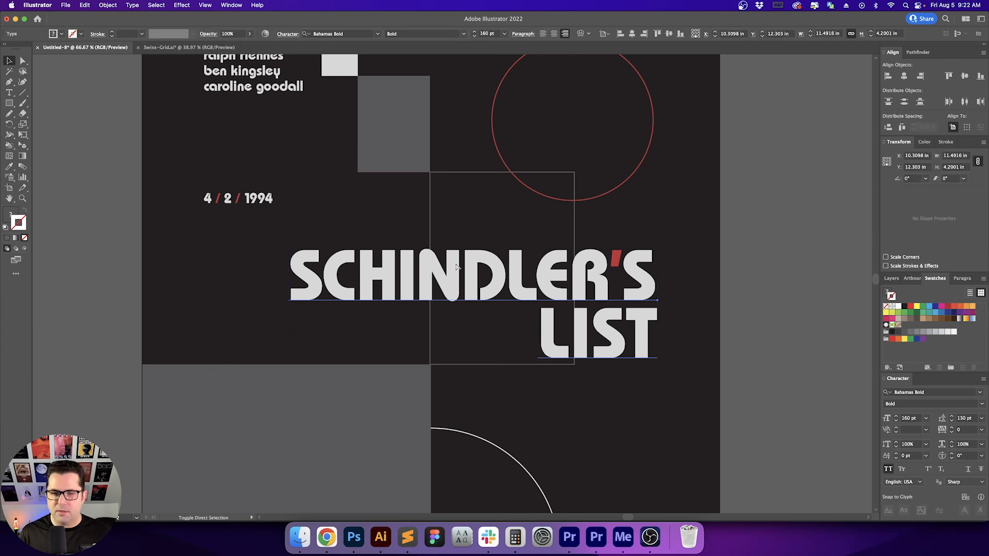
{"action": "left_click", "coordinate": [753, 263]}
Compare the grey duplicate poster with the red original, checking the recolored shapes and overall balance.
{"action": "left_click_drag", "start_coordinate": [755, 273], "coordinate": [742, 357]}
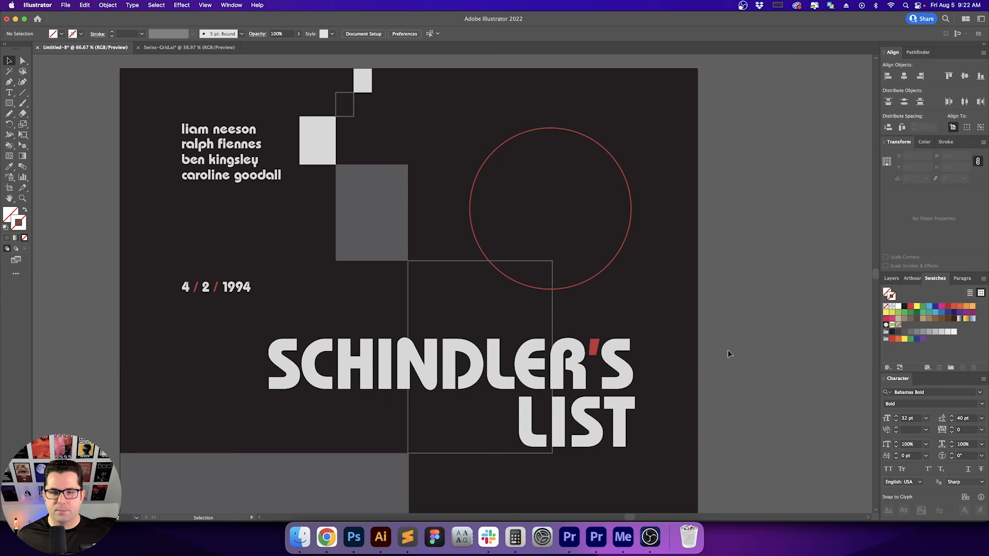
{"action": "scroll", "coordinate": [728, 354], "scroll_direction": "down", "scroll_amount": 4}
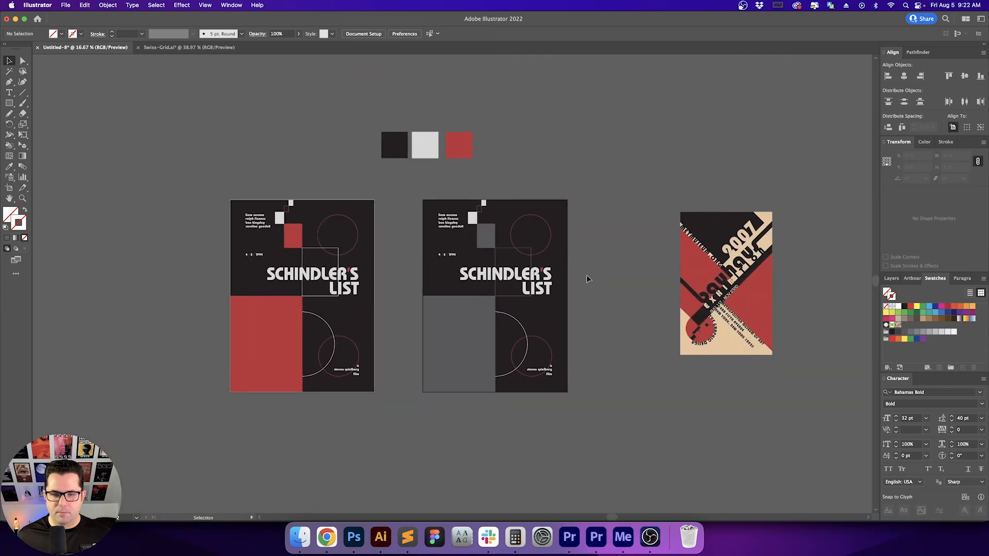
{"action": "key", "text": "super+equal"}
{"action": "key", "text": "super+equal"}
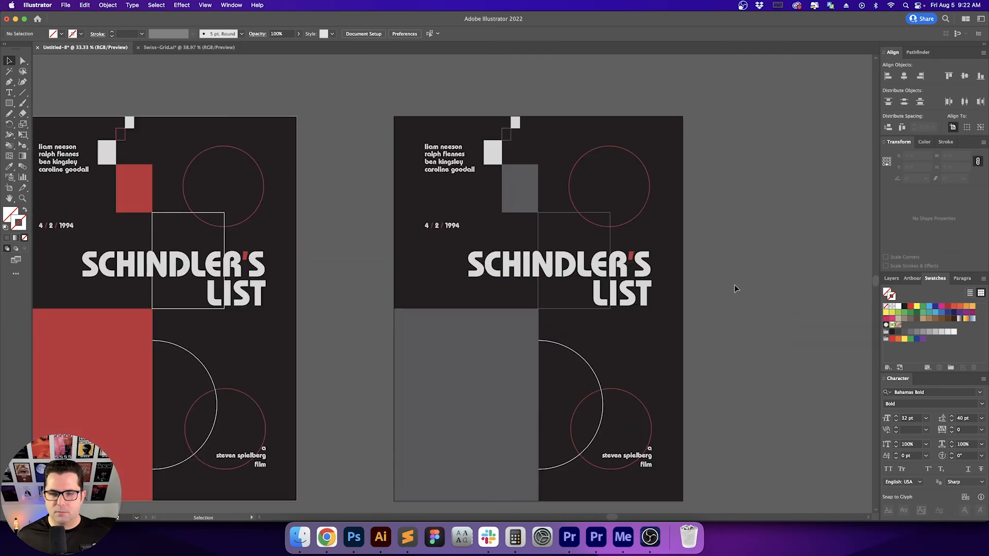
{"action": "scroll", "coordinate": [735, 285], "scroll_direction": "left", "scroll_amount": 3}
{"action": "scroll", "coordinate": [589, 331], "scroll_direction": "left", "scroll_amount": 2}
{"action": "scroll", "coordinate": [589, 331], "scroll_direction": "down", "scroll_amount": 2}
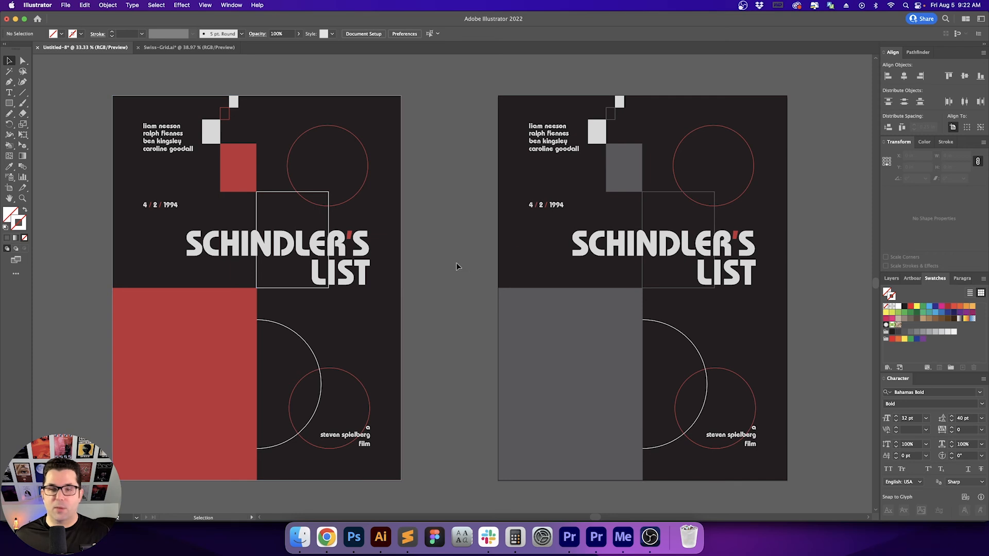
{"action": "scroll", "coordinate": [463, 261], "scroll_direction": "left", "scroll_amount": 5}
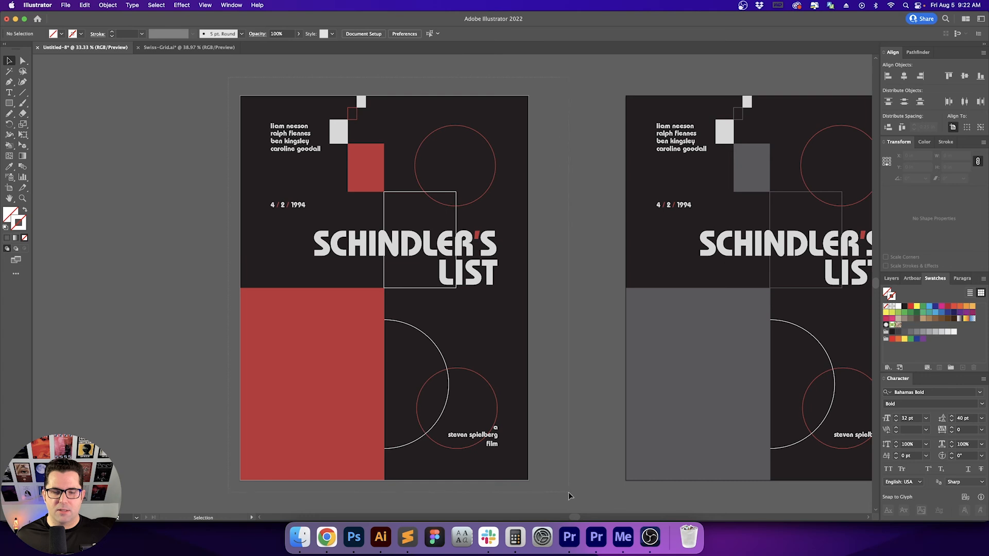
Copy all of the red poster's artwork, then switch to Photoshop and create a 1296 × 1728 px document at 300 pixels/inch.
{"action": "key", "text": "super+a"}
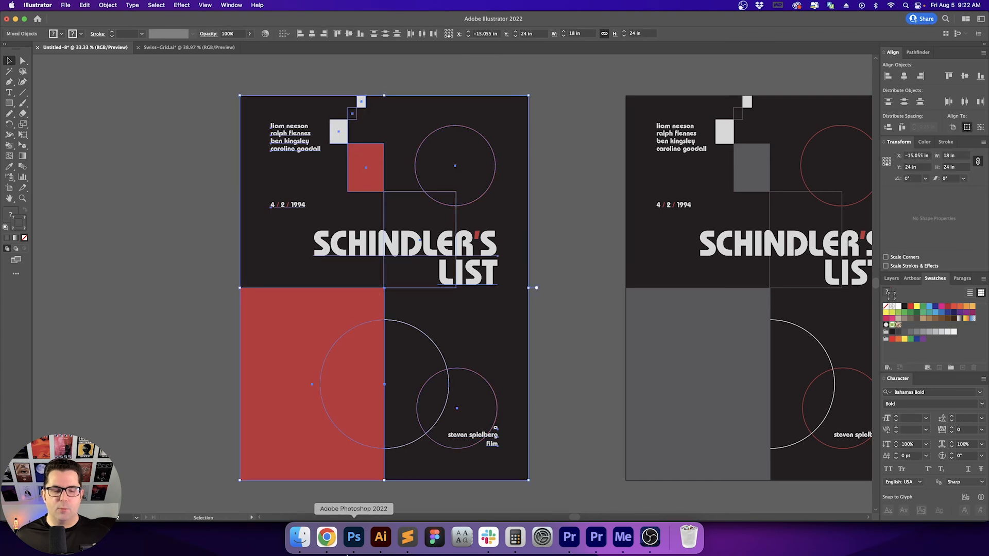
{"action": "left_click", "coordinate": [354, 537]}
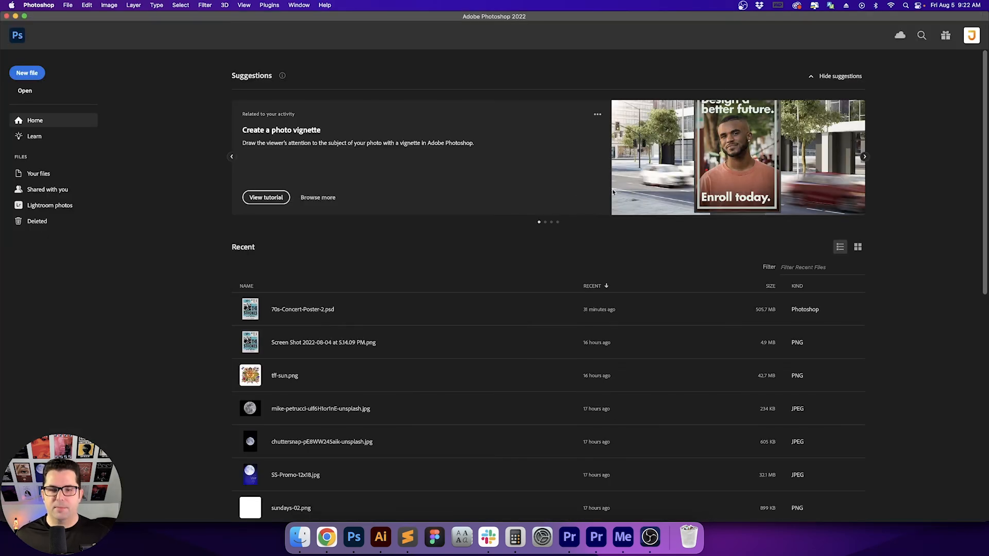
{"action": "key", "text": "super+n"}
{"action": "double_click", "coordinate": [477, 259]}
{"action": "type", "text": "300"}
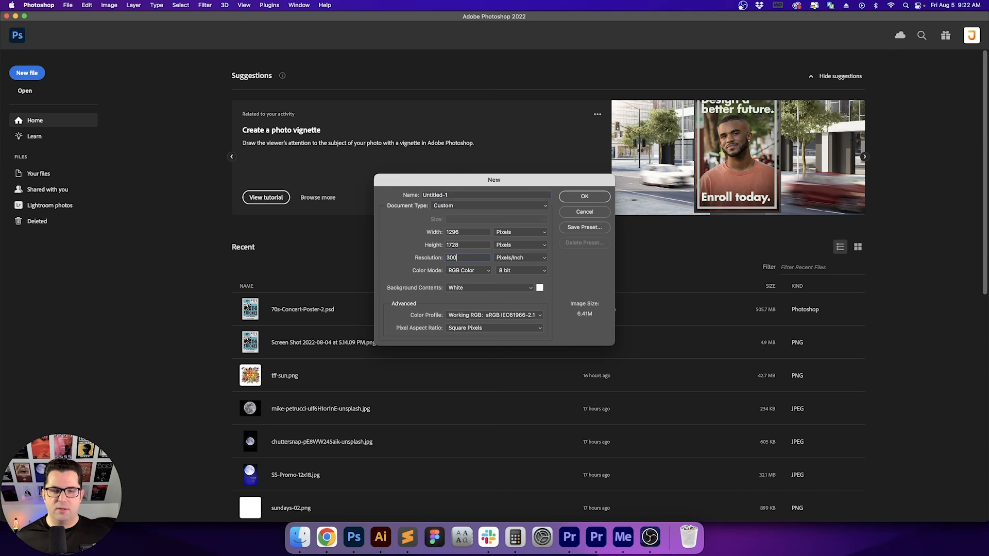
{"action": "key", "text": "Return"}
Paste the copied poster into the new document as a Smart Object.
{"action": "key", "text": "super+v"}
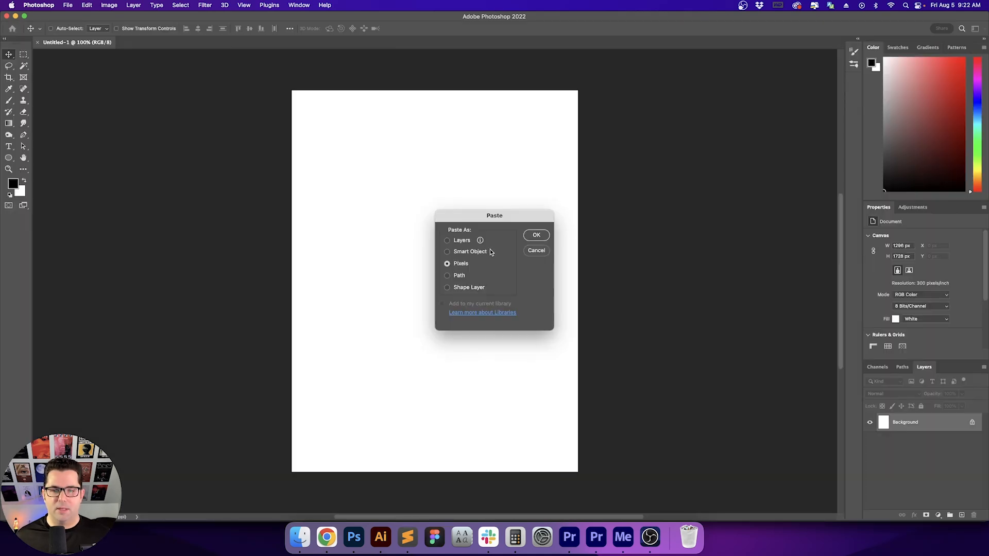
{"action": "key", "text": "Return"}
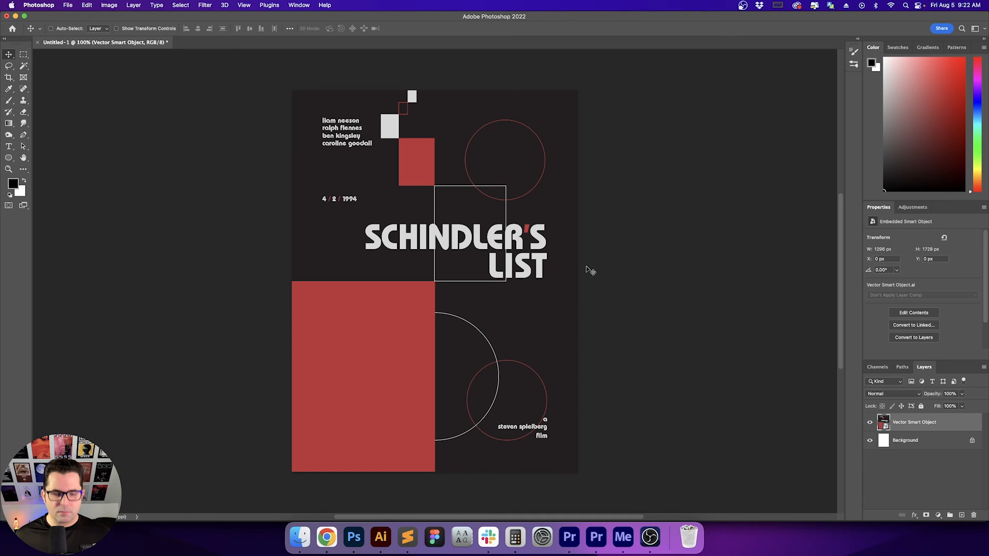
Resize the image to 18 × 24 inches at 300 pixels/inch with Preserve Details (enlargement) resampling.
{"action": "key", "text": "super+alt+i"}
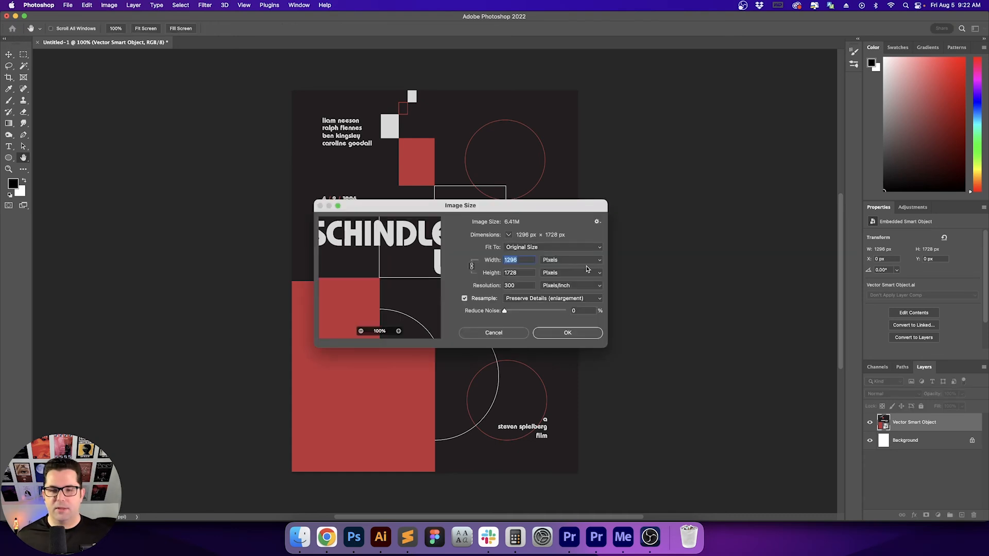
{"action": "left_click", "coordinate": [586, 262]}
{"action": "left_click", "coordinate": [585, 269]}
{"action": "type", "text": "18"}
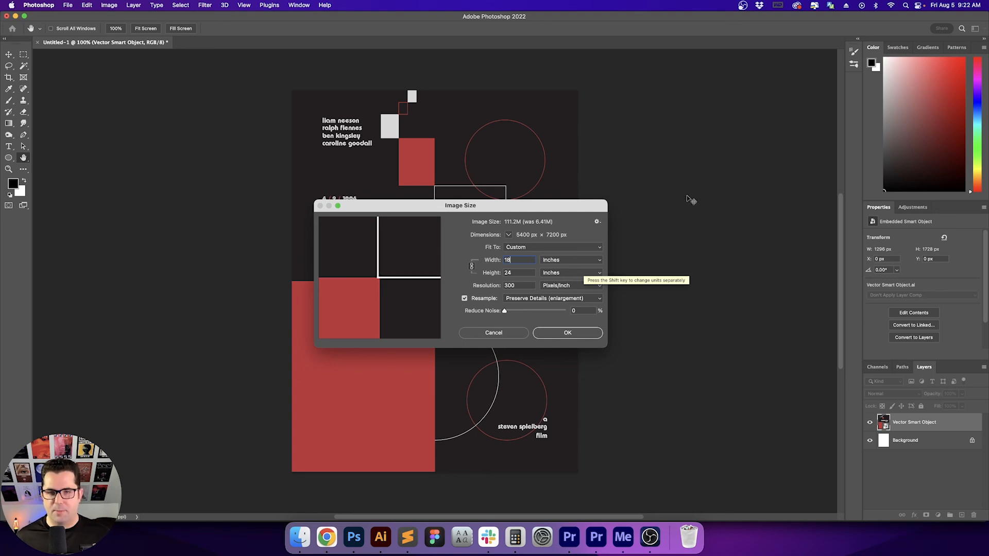
{"action": "key", "text": "Return"}
{"action": "key", "text": "super+0"}
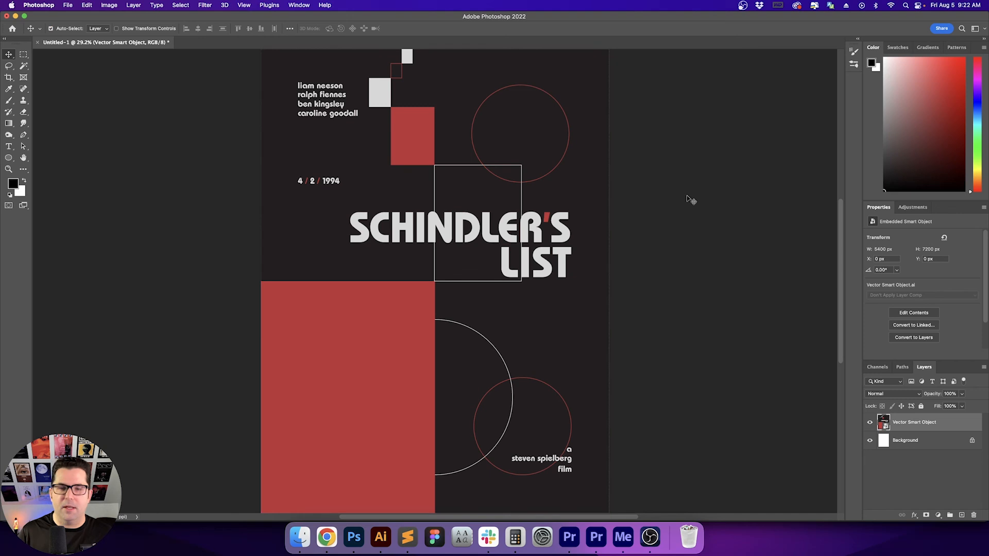
{"action": "key", "text": "super+minus"}
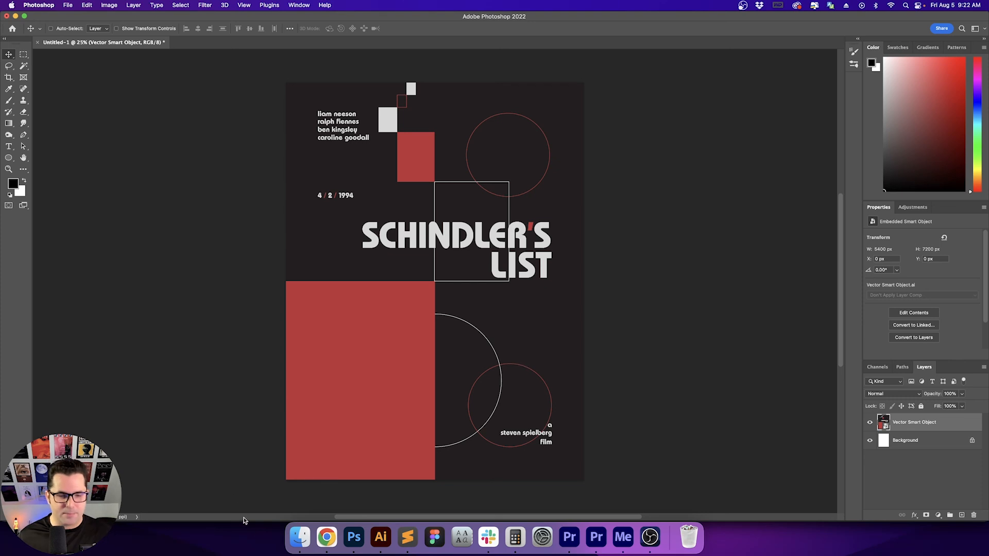
Switch to Finder and open the Aged Paper folder under Documents > Design Resources on the Mothership drive.
{"action": "left_click", "coordinate": [299, 538]}
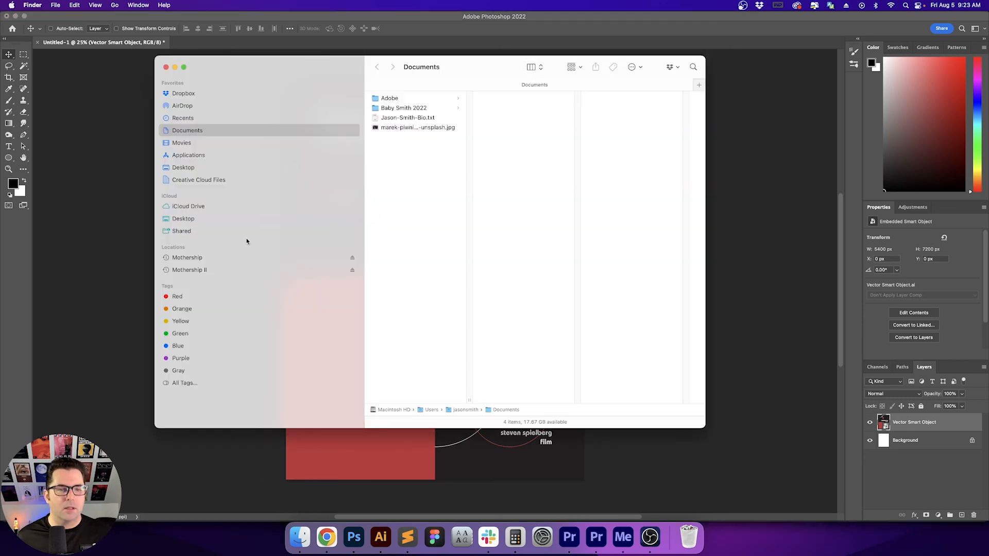
{"action": "left_click", "coordinate": [249, 257]}
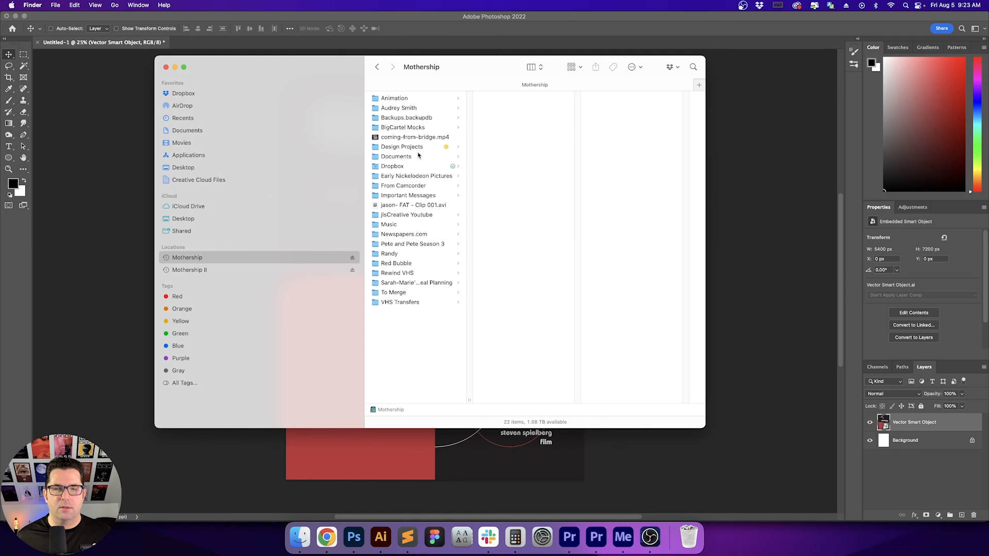
{"action": "left_click", "coordinate": [412, 156]}
{"action": "left_click", "coordinate": [517, 156]}
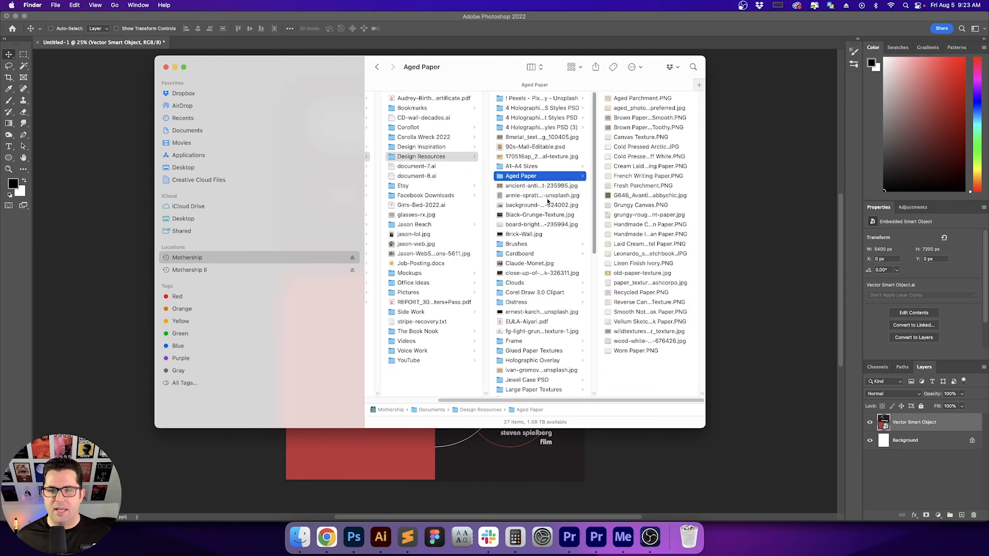
Look through the Patterns & Overlay and Photocopy folders for a suitable texture image.
{"action": "scroll", "coordinate": [557, 268], "scroll_direction": "down", "scroll_amount": 3}
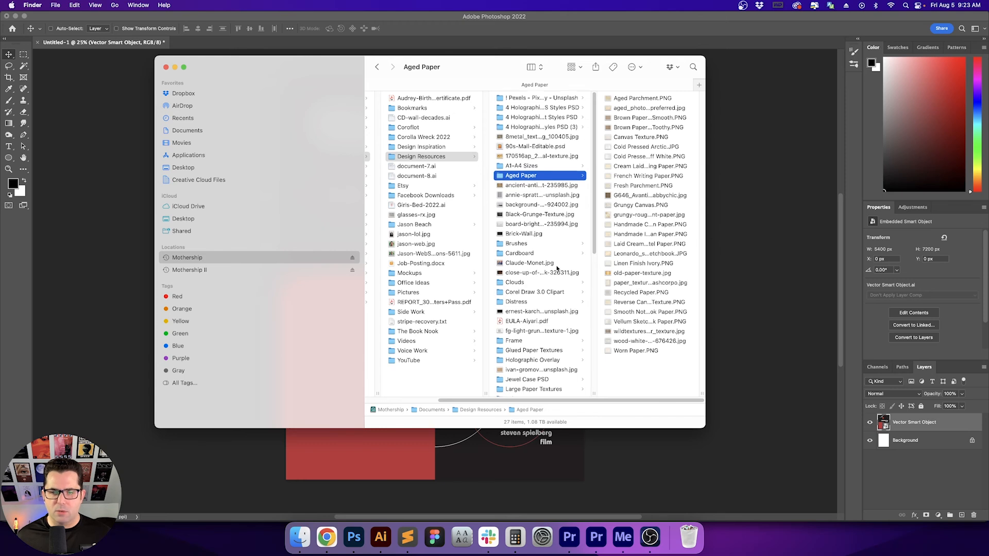
{"action": "left_click", "coordinate": [543, 330]}
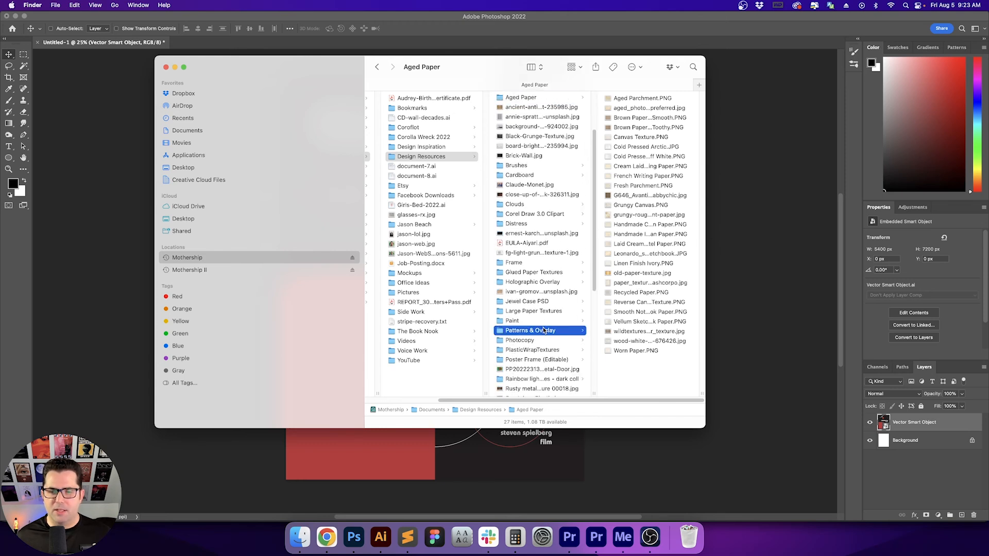
{"action": "left_click", "coordinate": [632, 177]}
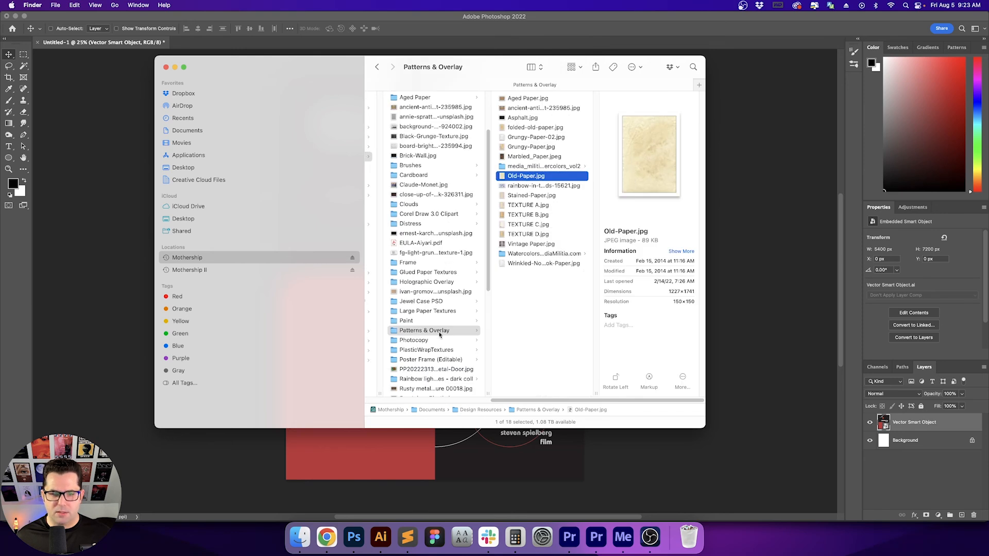
{"action": "left_click", "coordinate": [442, 342]}
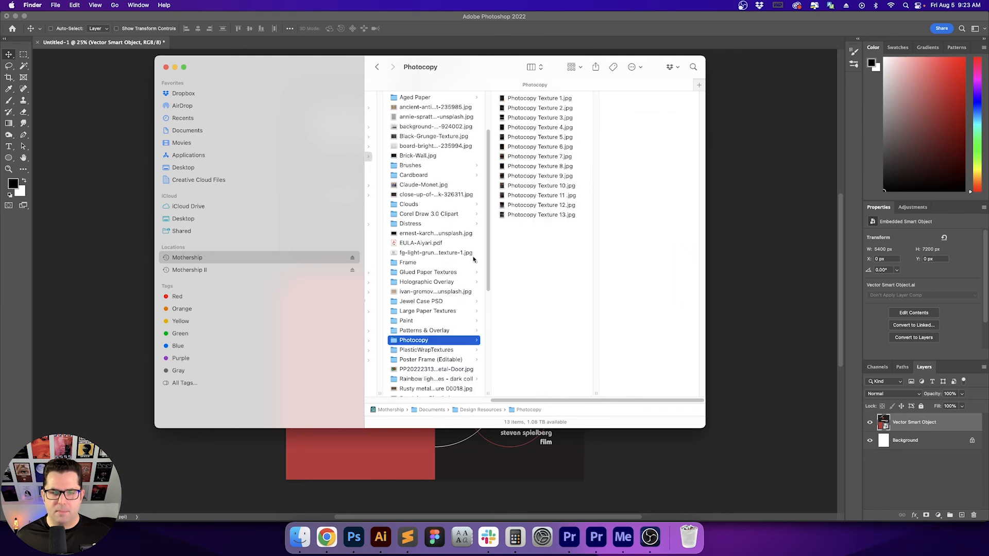
{"action": "scroll", "coordinate": [486, 264], "scroll_direction": "up", "scroll_amount": 5}
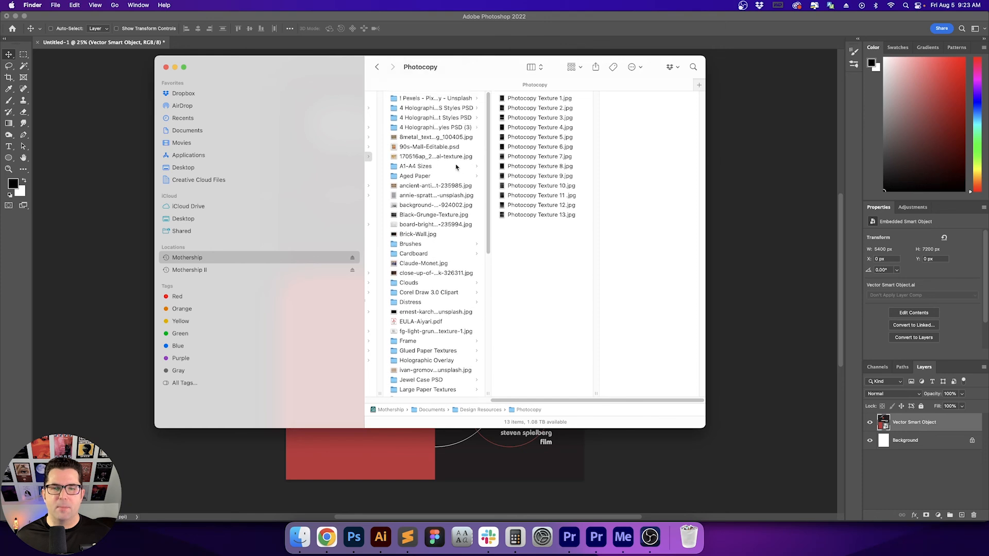
{"action": "left_click", "coordinate": [455, 108]}
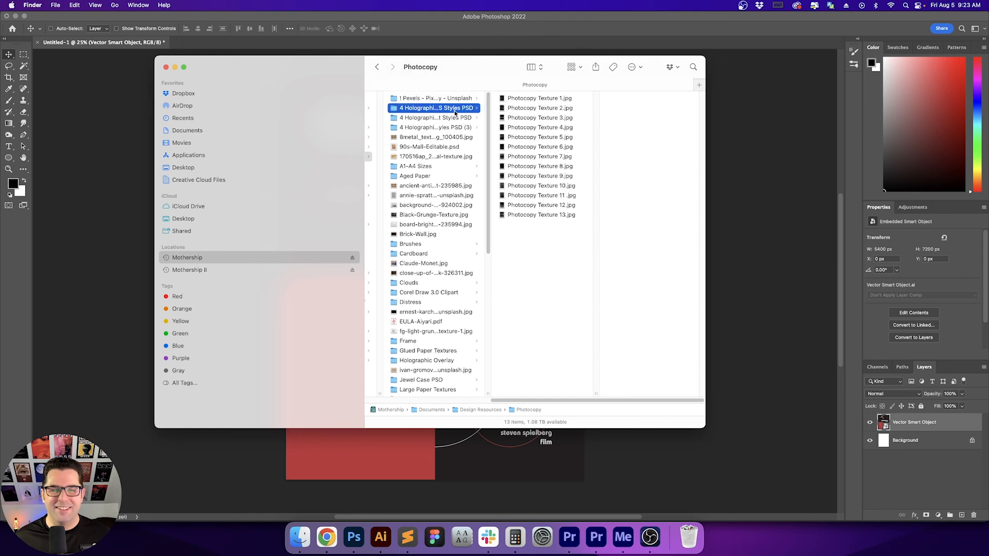
Preview the textures in the Aged Paper folder and open paper_texture_v5_by_bashcorpo.jpg in Photoshop.
{"action": "left_click", "coordinate": [427, 176]}
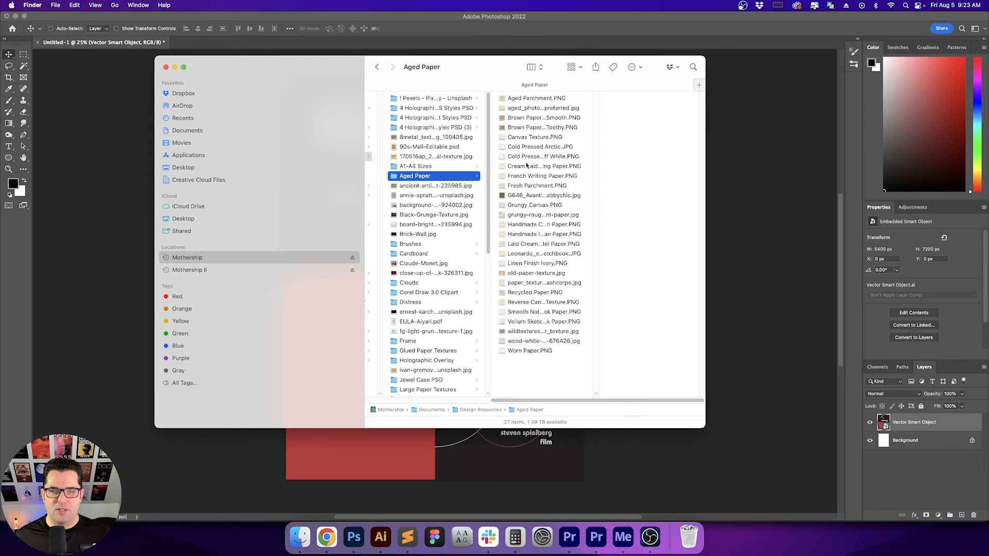
{"action": "left_click", "coordinate": [532, 216]}
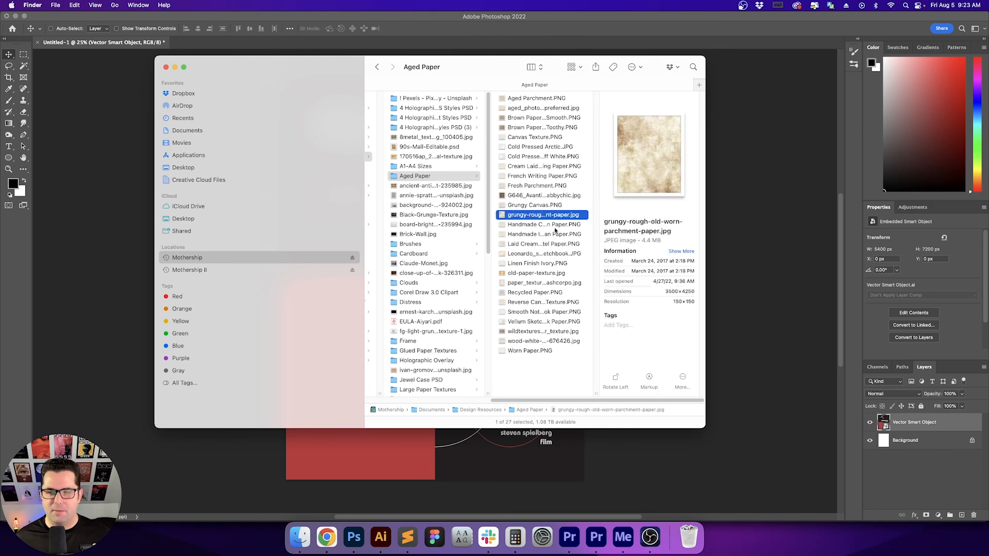
{"action": "left_click", "coordinate": [555, 228]}
{"action": "key", "text": "space"}
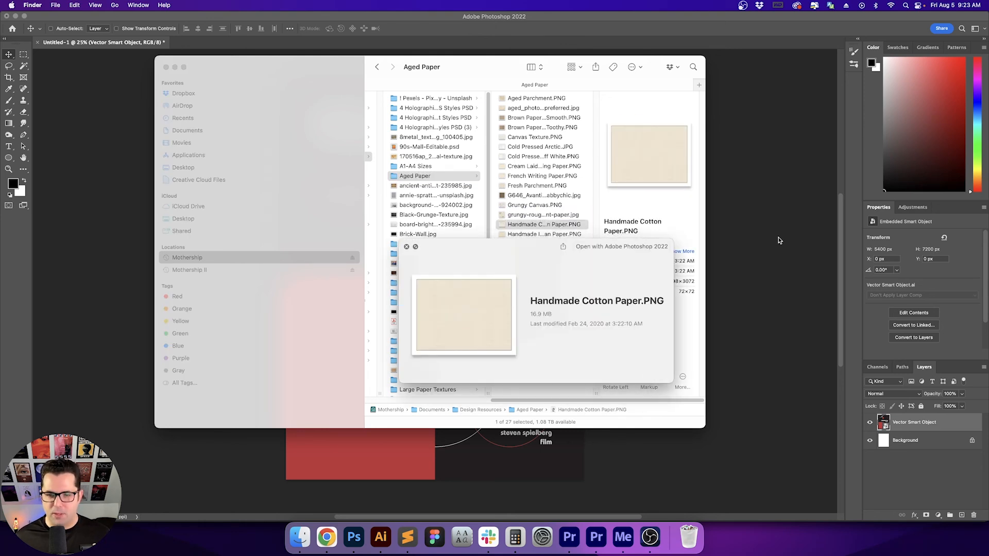
{"action": "key", "text": "Down"}
{"action": "key", "text": "Down"}
{"action": "key", "text": "Down"}
{"action": "key", "text": "Down"}
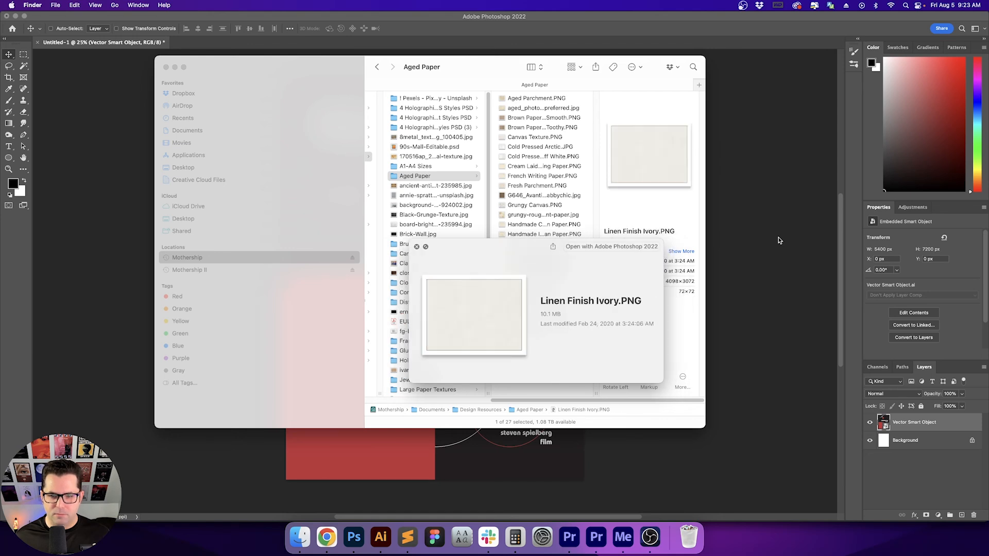
{"action": "key", "text": "Down"}
{"action": "key", "text": "Down"}
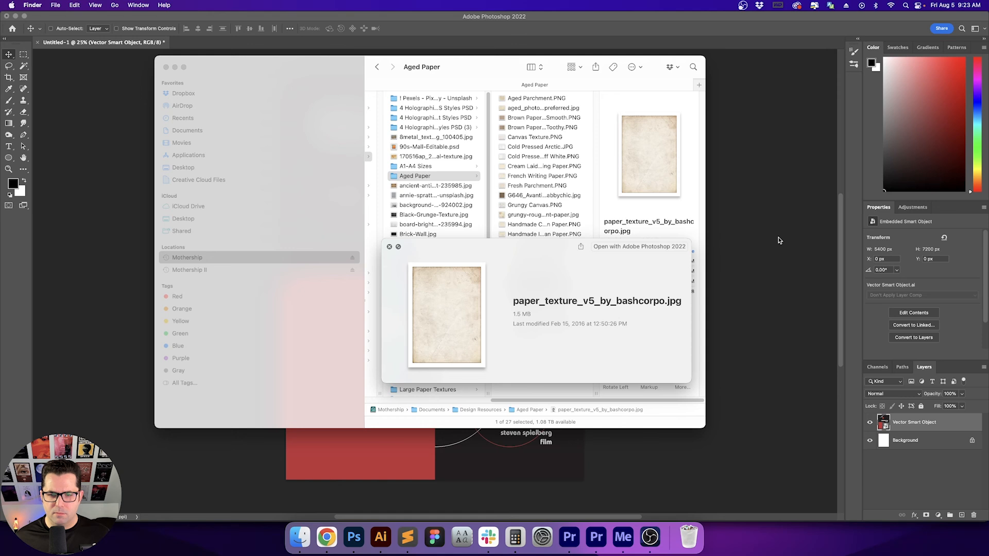
{"action": "key", "text": "space"}
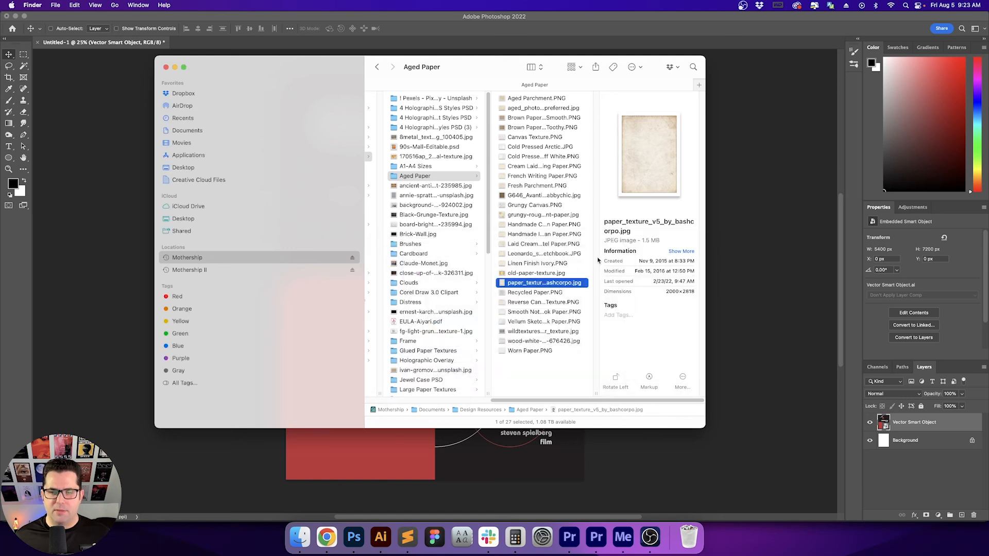
{"action": "double_click", "coordinate": [550, 286]}
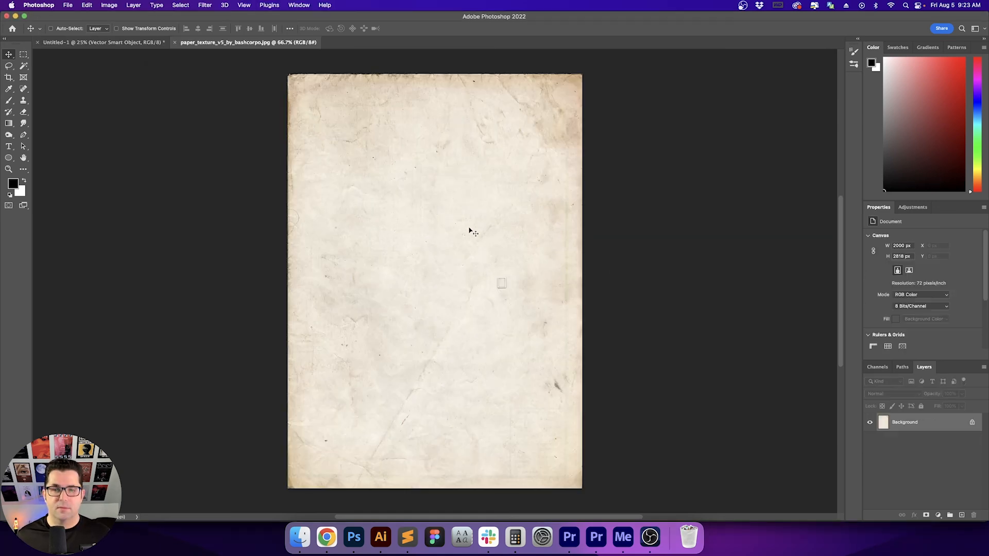
Paste the paper texture above the poster in the poster document and scale it to cover the 5400 × 7200 px canvas.
{"action": "key", "text": "ctrl+Tab"}
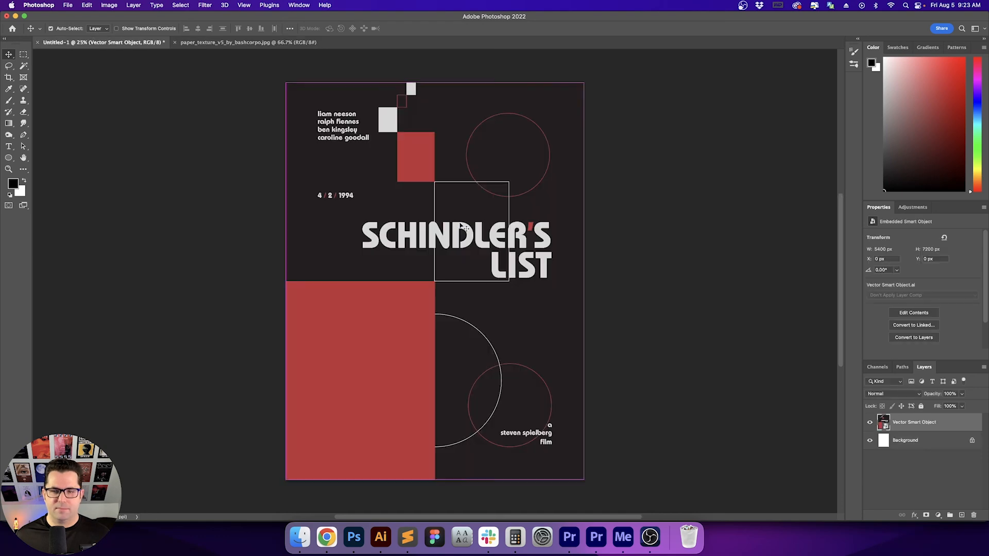
{"action": "key", "text": "ctrl+v"}
{"action": "key", "text": "ctrl+t"}
{"action": "left_click_drag", "start_coordinate": [490, 360], "coordinate": [586, 480]}
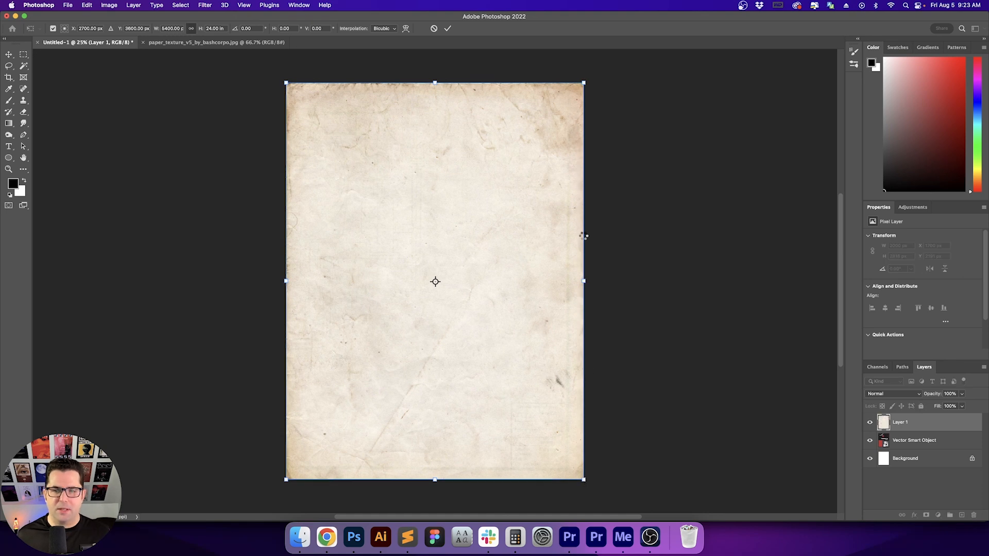
{"action": "key", "text": "Return"}
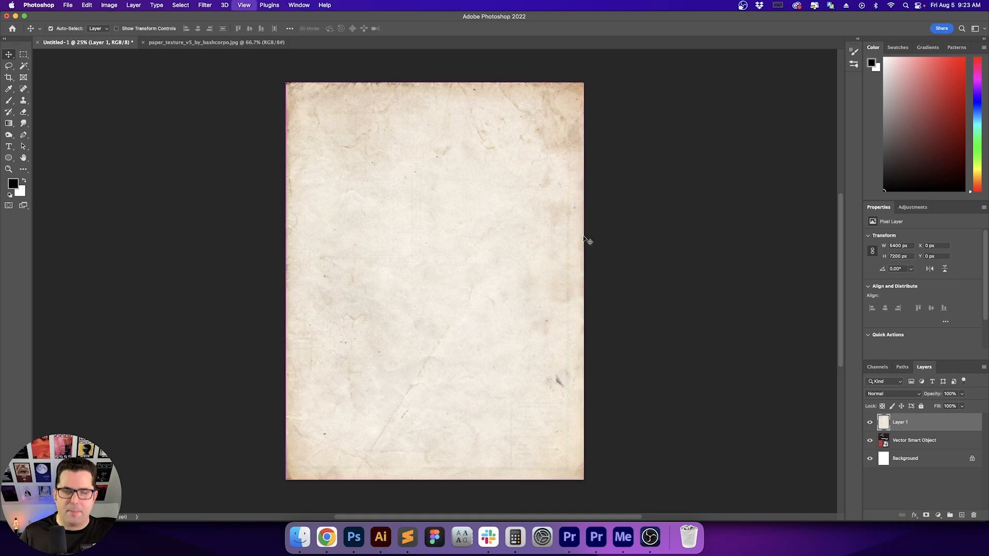
Examine the enlarged paper texture at 100% for sharpness, grain, creases and stains across the canvas.
{"action": "key", "text": "super+equal"}
{"action": "key", "text": "super+equal"}
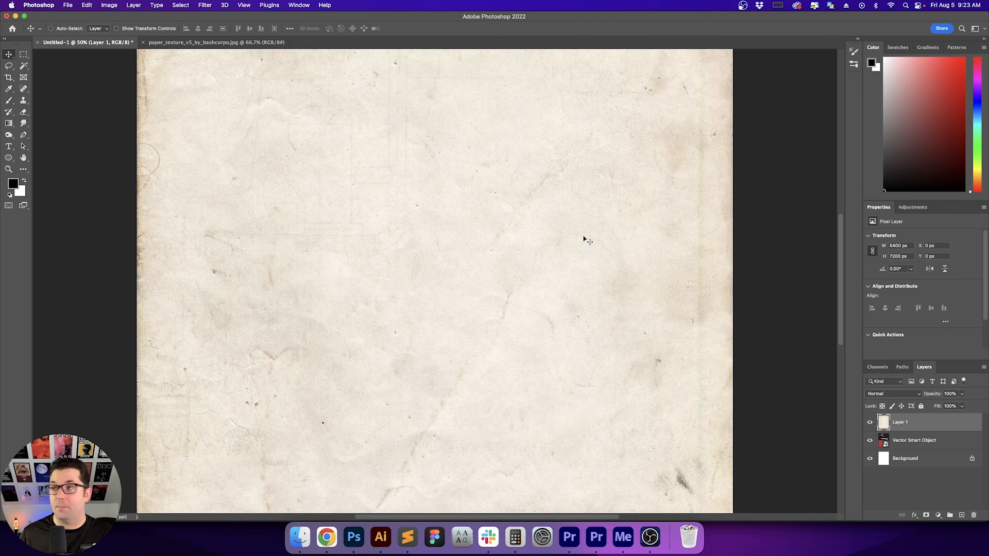
{"action": "key", "text": "super+equal"}
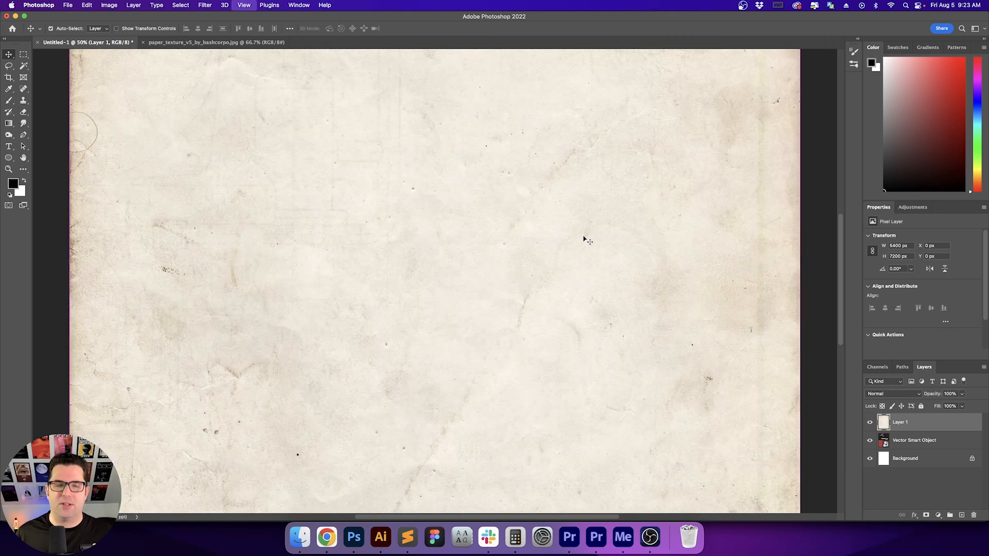
{"action": "key", "text": "super+equal"}
{"action": "key", "text": "super+equal"}
{"action": "scroll", "coordinate": [589, 247], "scroll_direction": "right", "scroll_amount": 3}
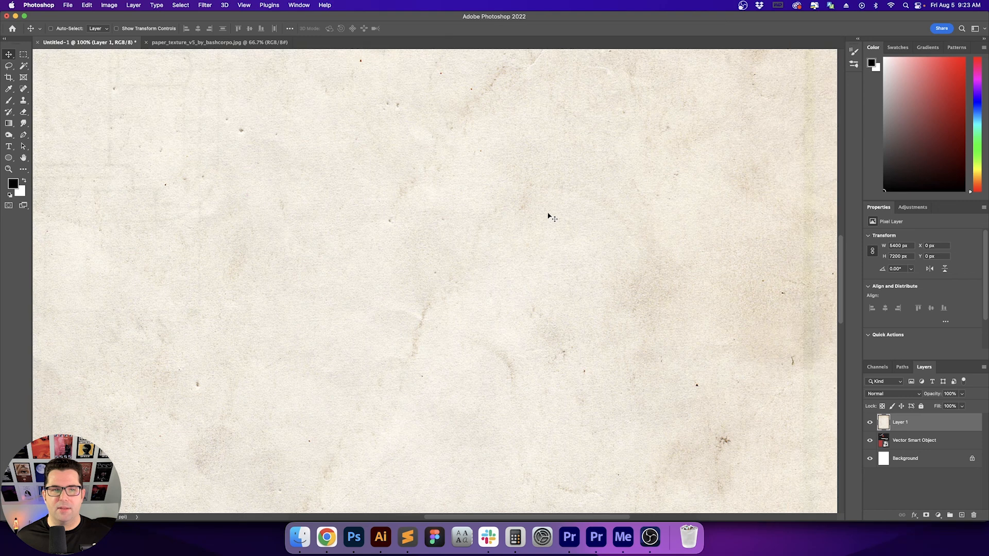
{"action": "left_click_drag", "start_coordinate": [646, 358], "coordinate": [610, 170]}
{"action": "left_click_drag", "start_coordinate": [592, 362], "coordinate": [577, 190]}
{"action": "left_click_drag", "start_coordinate": [415, 227], "coordinate": [464, 243]}
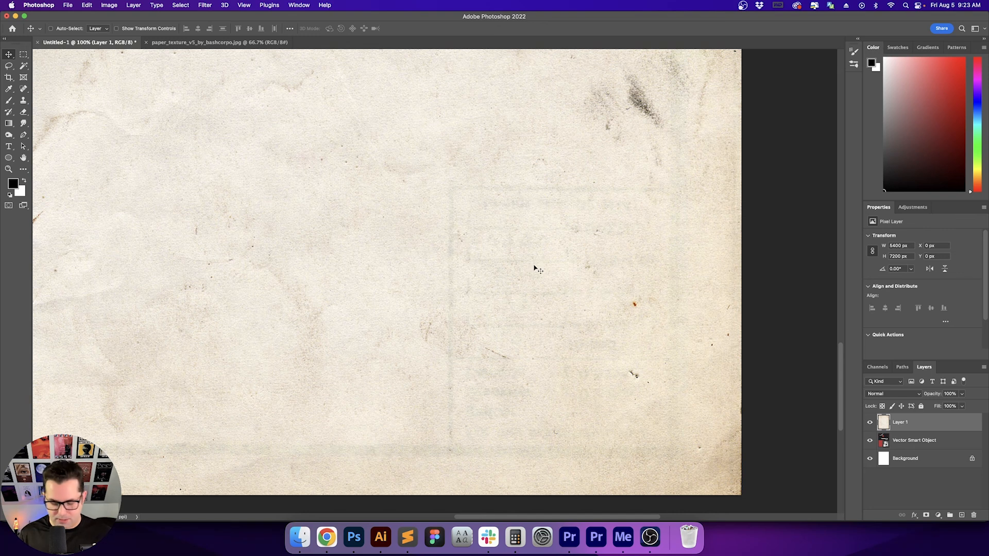
{"action": "key", "text": "super+0"}
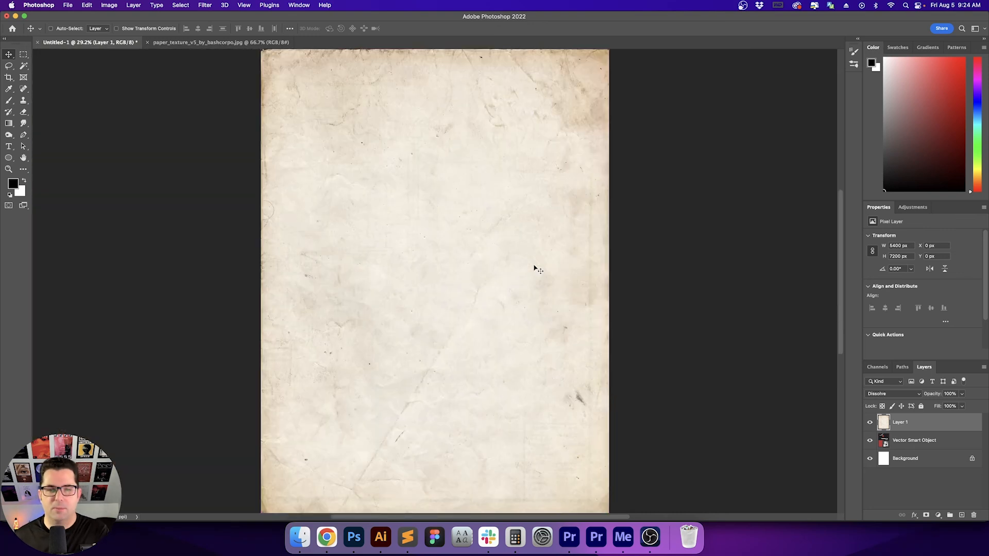
Try successive blending modes on the paper texture layer, from Darken, Multiply and the burn modes through Overlay to Soft Light.
{"action": "key", "text": "shift+plus"}
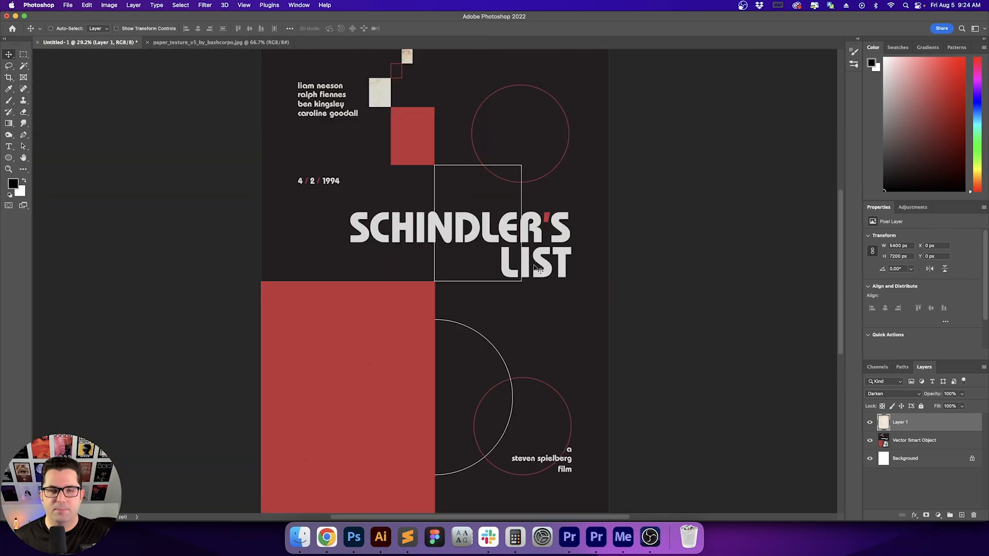
{"action": "key", "text": "shift+plus"}
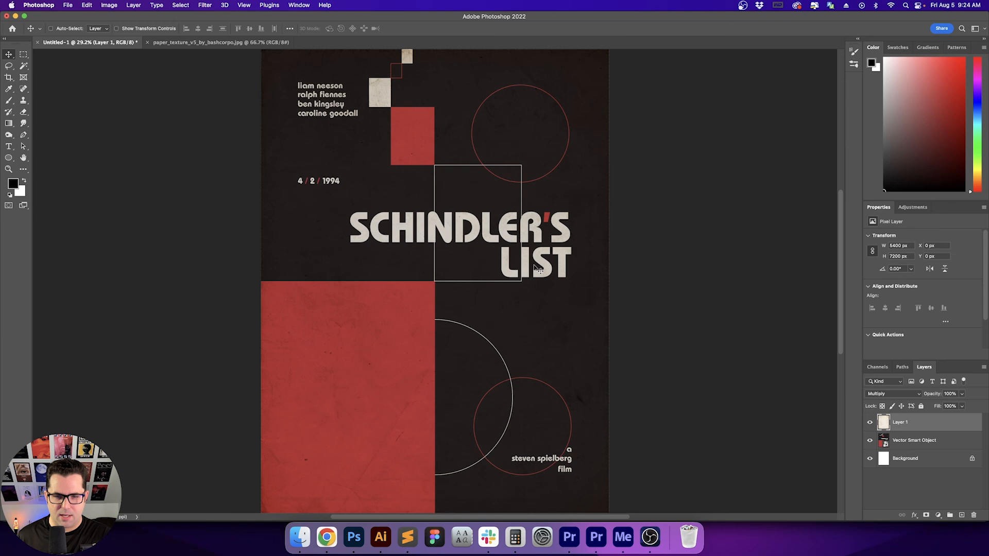
{"action": "key", "text": "shift+plus"}
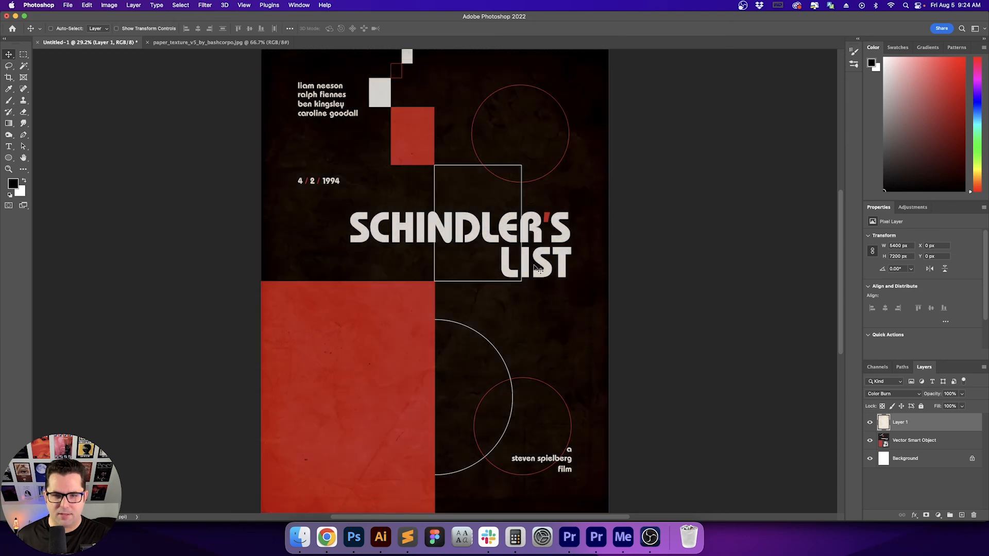
{"action": "key", "text": "shift+minus"}
{"action": "key", "text": "shift+plus"}
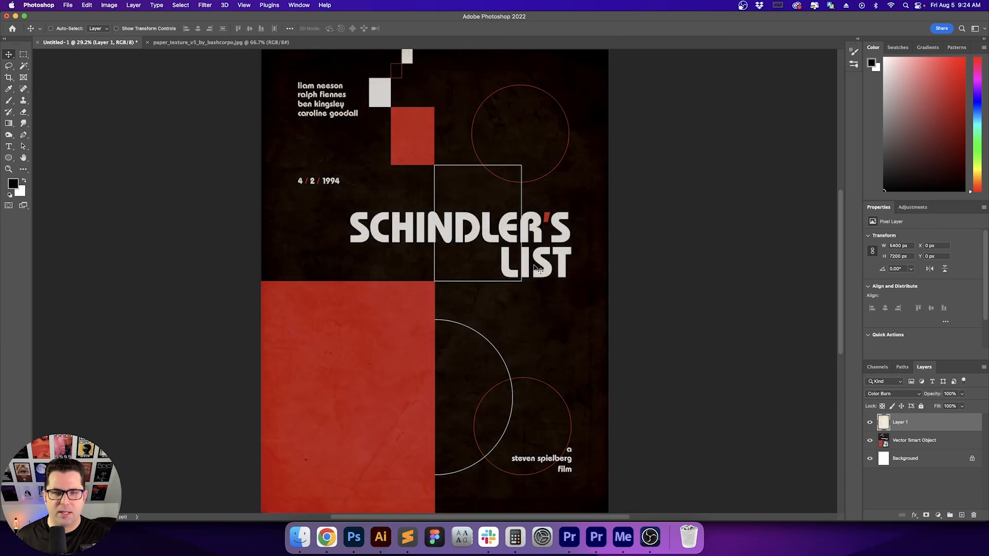
{"action": "key", "text": "shift+plus"}
{"action": "key", "text": "shift+plus"}
{"action": "key", "text": "shift+plus"}
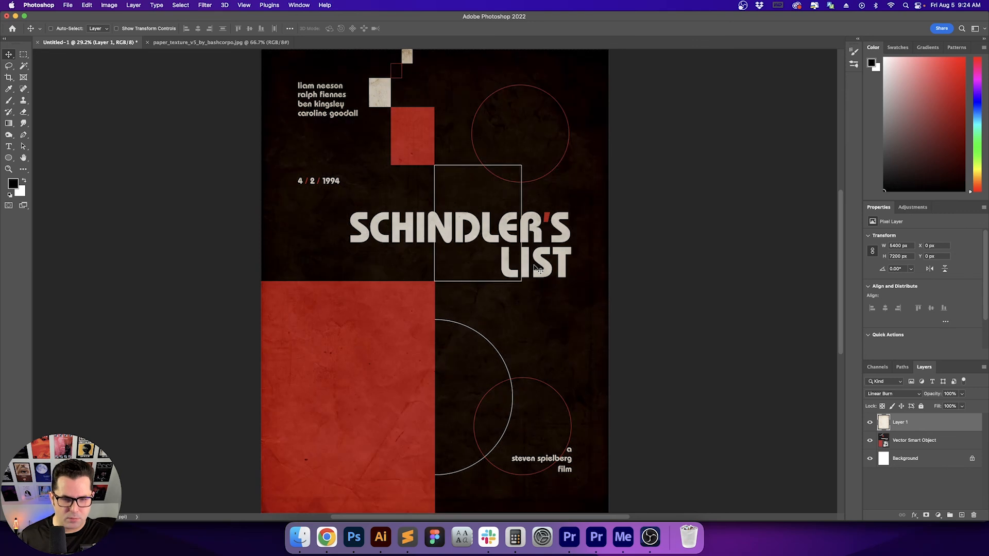
{"action": "key", "text": "shift+plus"}
{"action": "key", "text": "shift+plus"}
{"action": "key", "text": "shift+plus"}
{"action": "key", "text": "shift+plus"}
{"action": "key", "text": "shift+plus"}
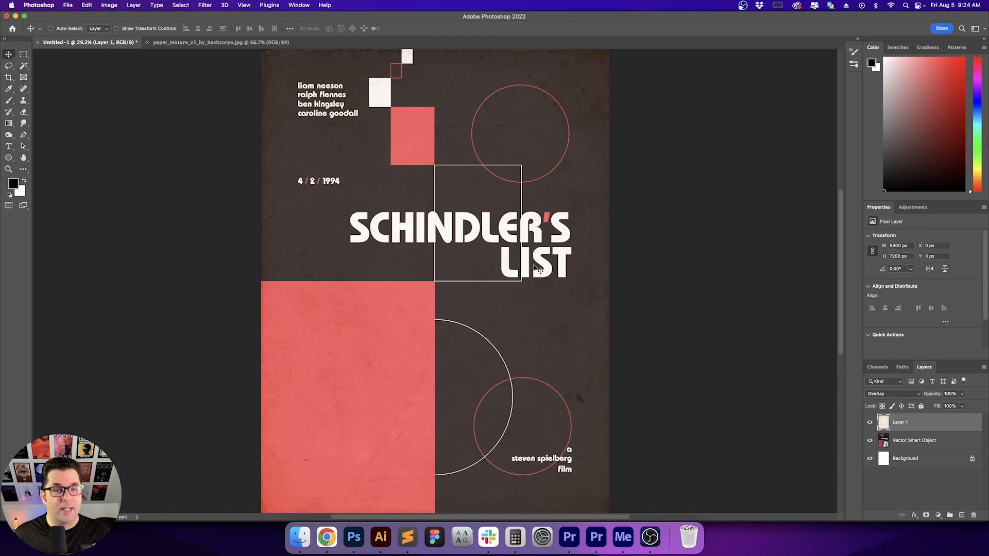
{"action": "key", "text": "shift+plus"}
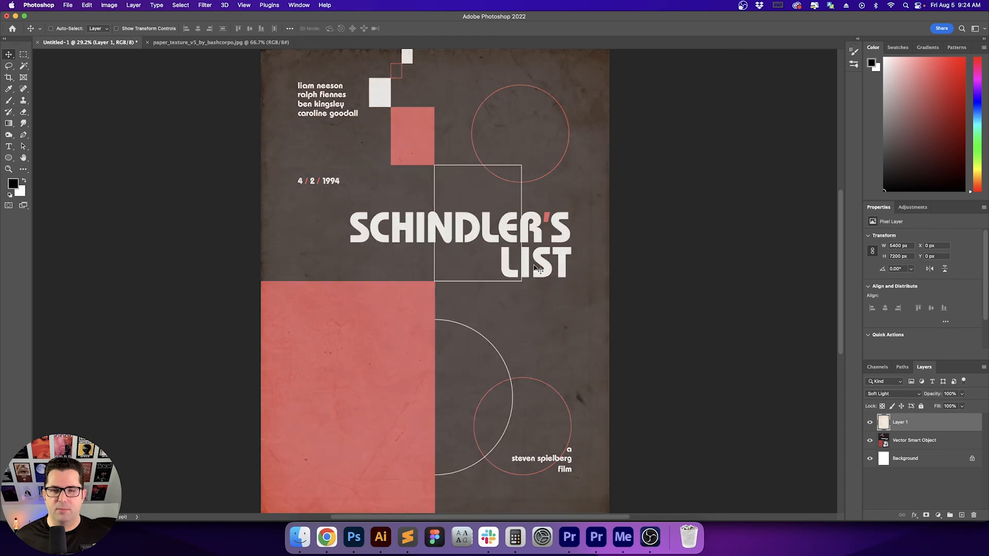
Invert the paper texture layer's colours and set its blending mode to Exclusion after trying Linear Light and Difference.
{"action": "key", "text": "shift+plus"}
{"action": "key", "text": "shift+plus"}
{"action": "key", "text": "shift+plus"}
{"action": "key", "text": "shift+plus"}
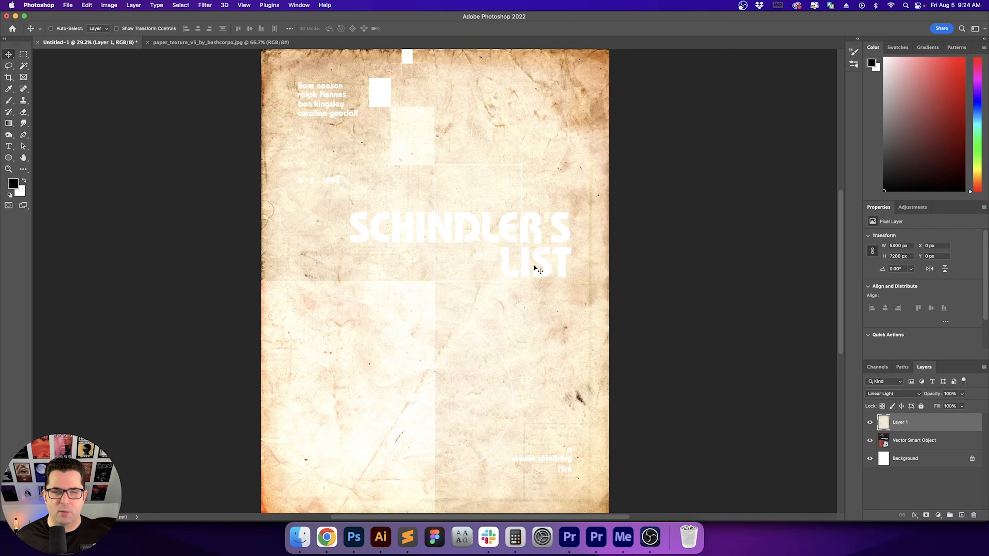
{"action": "key", "text": "shift+plus"}
{"action": "key", "text": "shift+plus"}
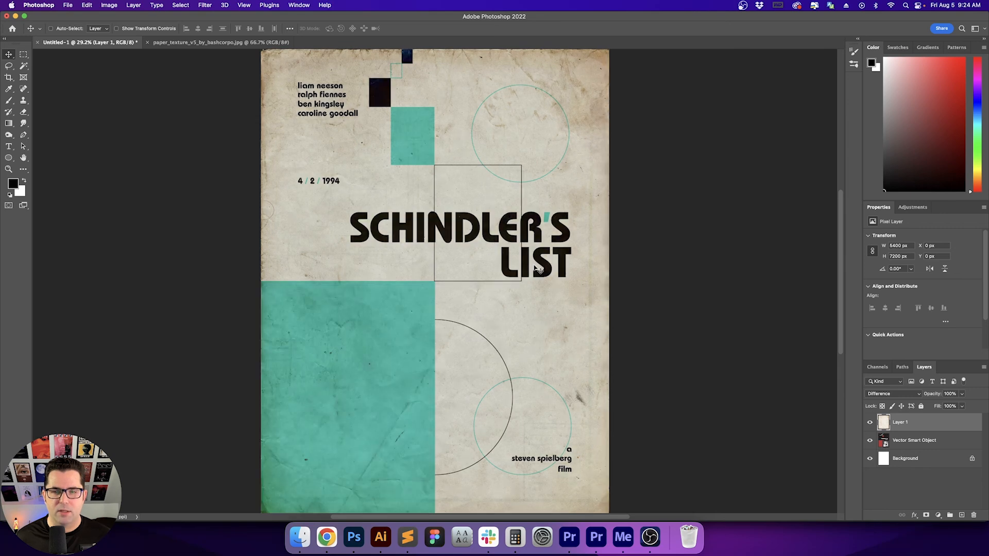
{"action": "key", "text": "super+i"}
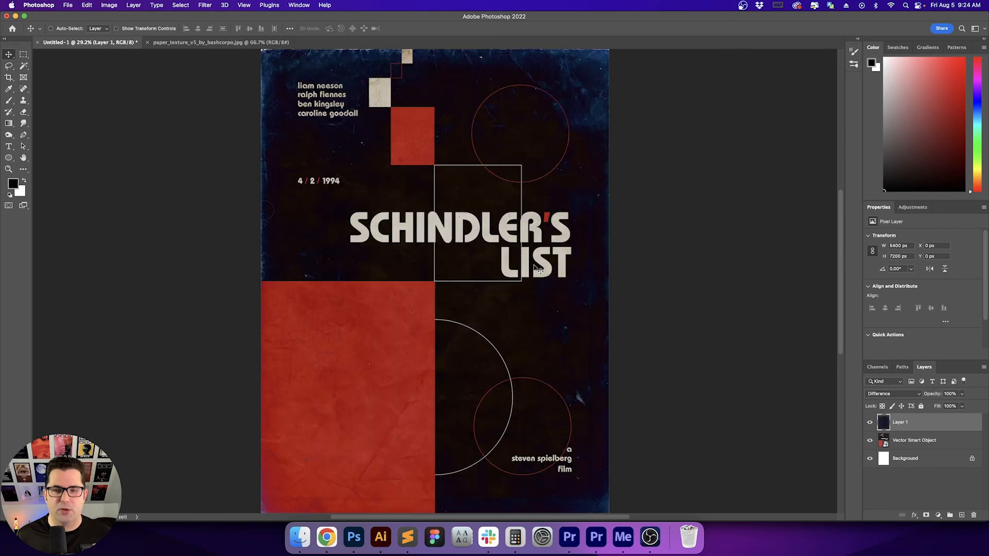
{"action": "key", "text": "shift+plus"}
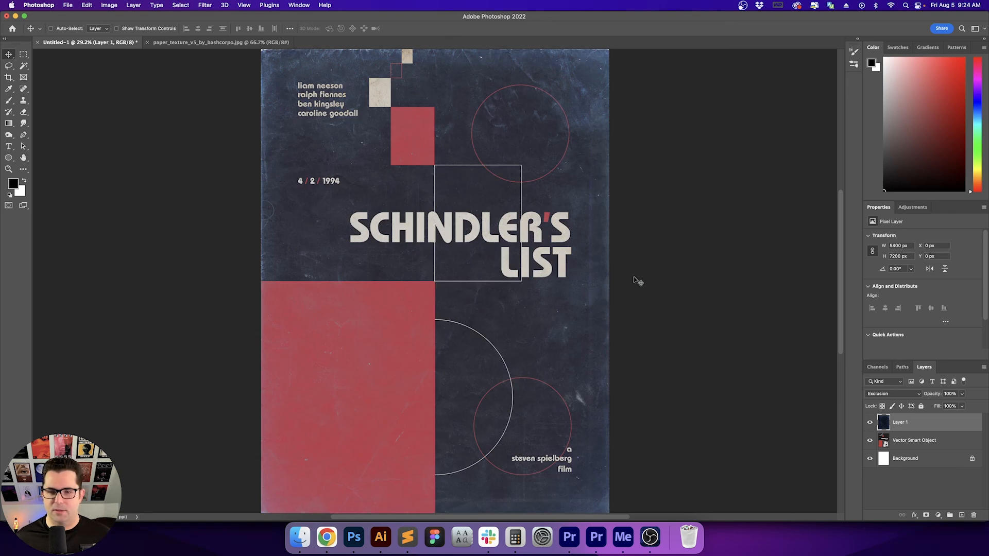
Add a Hue/Saturation adjustment clipped to the paper texture layer and set its saturation to -100.
{"action": "left_click", "coordinate": [938, 515]}
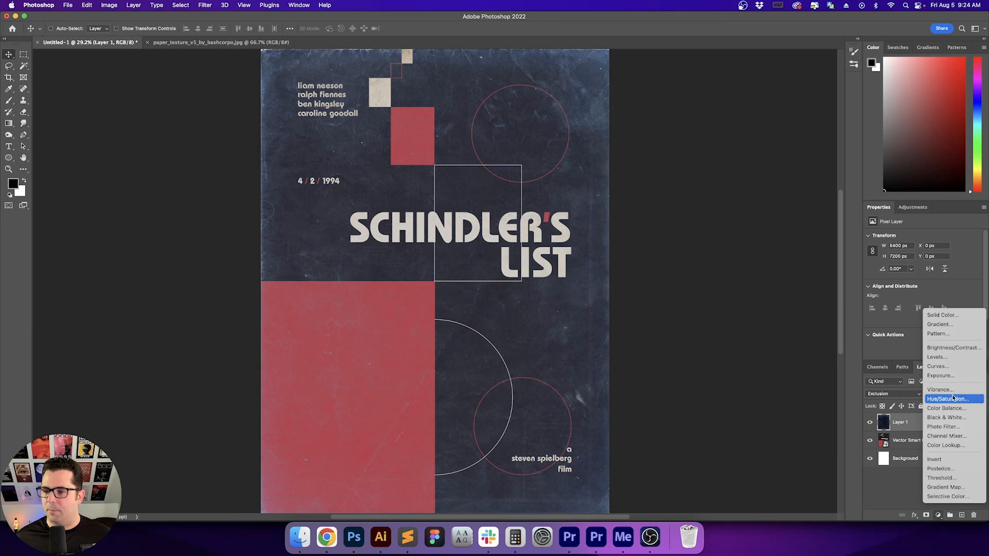
{"action": "left_click", "coordinate": [952, 400]}
{"action": "left_click", "coordinate": [921, 355]}
{"action": "left_click", "coordinate": [972, 277]}
{"action": "key", "text": "shift+Down"}
{"action": "key", "text": "shift+Down"}
{"action": "key", "text": "shift+Down"}
{"action": "key", "text": "shift+Down"}
{"action": "key", "text": "shift+Down"}
{"action": "key", "text": "shift+Down"}
{"action": "key", "text": "shift+Down"}
{"action": "key", "text": "shift+Down"}
{"action": "key", "text": "shift+Down"}
{"action": "key", "text": "shift+Down"}
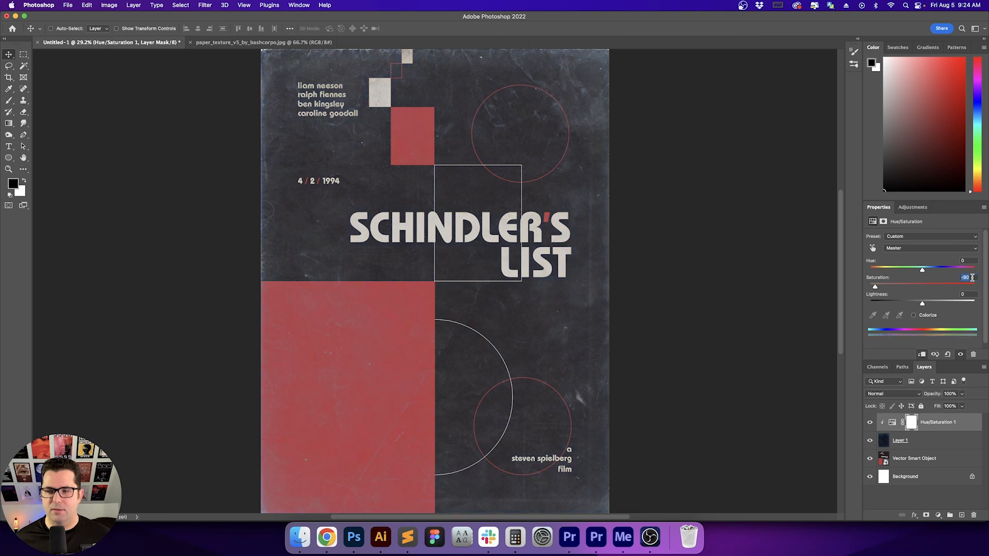
{"action": "key", "text": "Tab"}
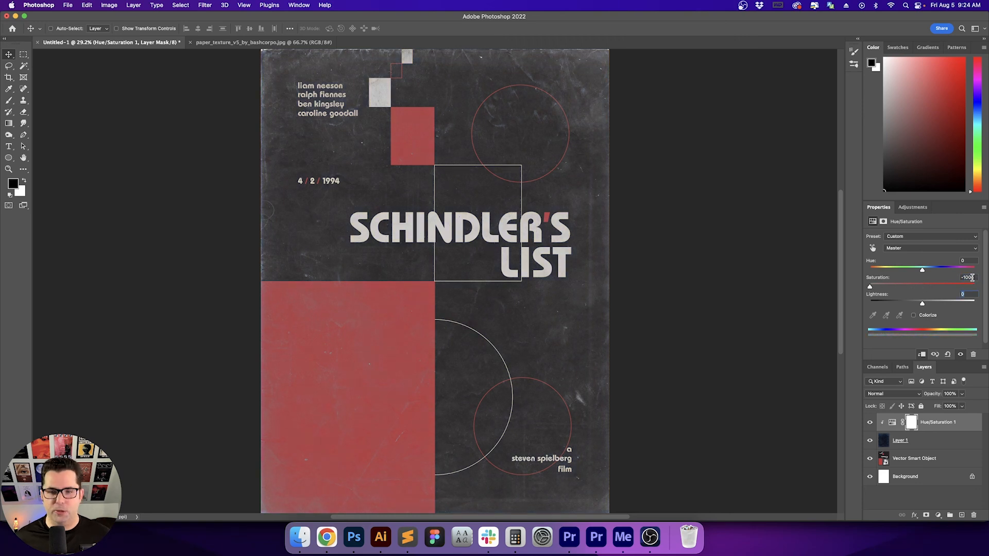
Set the Hue/Saturation adjustment's lightness to -50 to soften the texture.
{"action": "key", "text": "shift+Down"}
{"action": "key", "text": "shift+Down"}
{"action": "key", "text": "shift+Down"}
{"action": "key", "text": "shift+Down"}
{"action": "key", "text": "shift+Down"}
{"action": "key", "text": "shift+Down"}
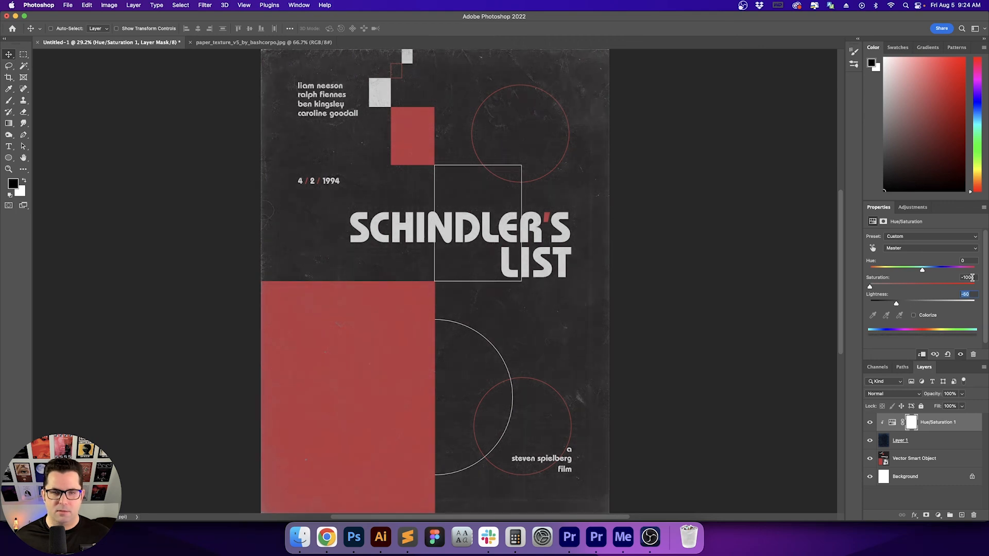
{"action": "key", "text": "shift+Up"}
Try negative hue values on the Hue/Saturation adjustment and reset the hue to 0.
{"action": "key", "text": "Tab"}
{"action": "key", "text": "shift+Up"}
{"action": "key", "text": "shift+Down"}
{"action": "key", "text": "shift+Down"}
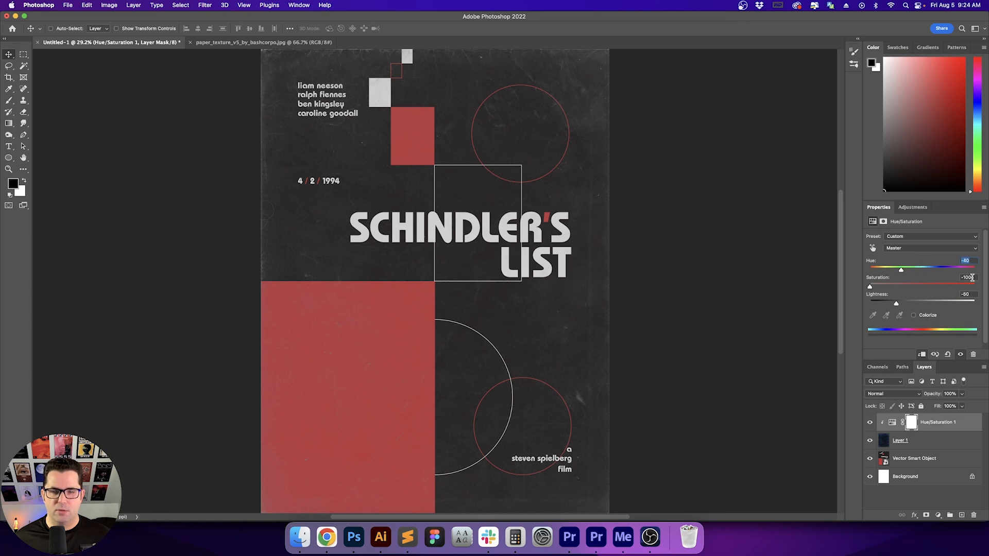
{"action": "key", "text": "shift+Down"}
{"action": "key", "text": "shift+Down"}
{"action": "key", "text": "shift+Down"}
{"action": "key", "text": "shift+Down"}
{"action": "key", "text": "shift+Down"}
{"action": "key", "text": "shift+Down"}
{"action": "type", "text": "0"}
{"action": "key", "text": "Return"}
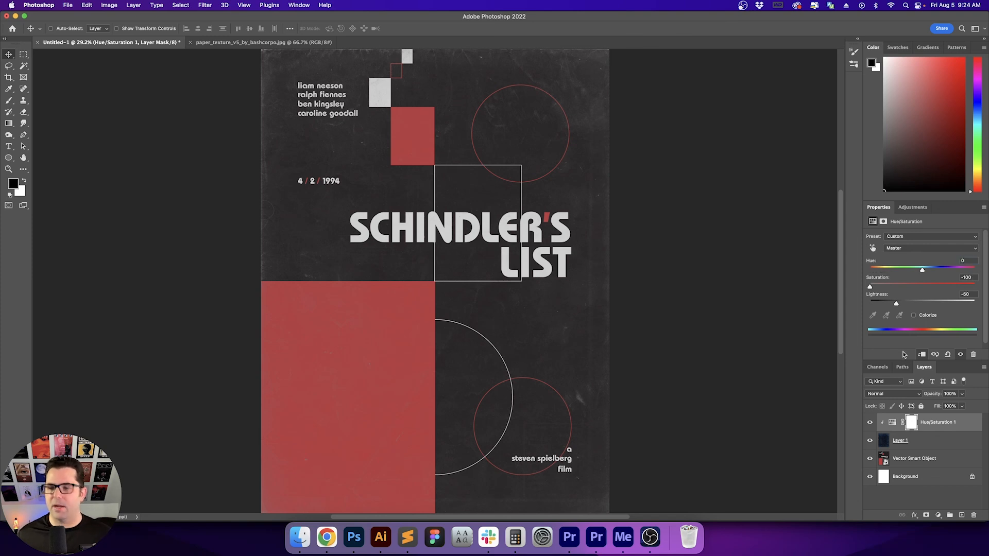
{"action": "left_click", "coordinate": [951, 443]}
{"action": "left_click", "coordinate": [969, 429]}
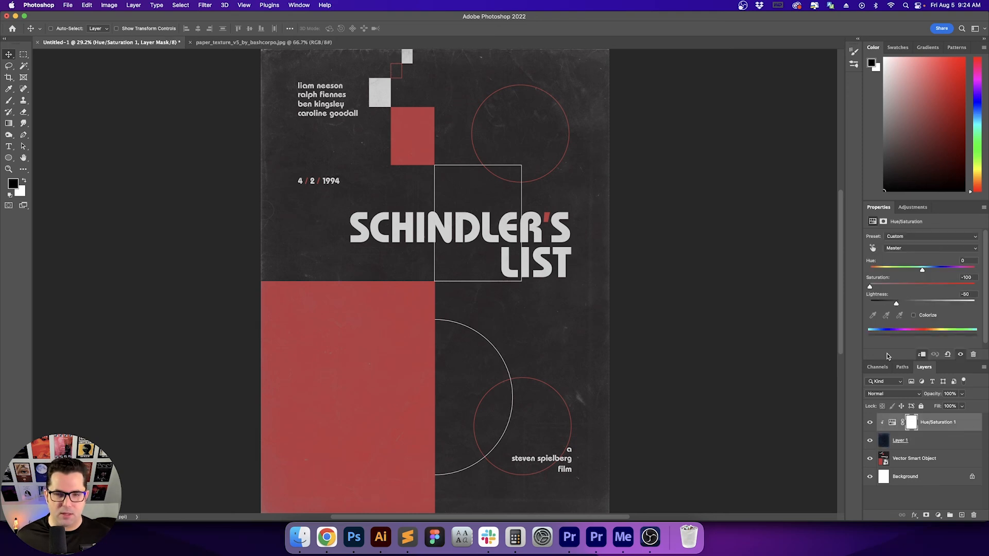
Add a Curves adjustment clipped to the texture, pulling the highlights down and holding the shadows near the diagonal.
{"action": "left_click", "coordinate": [937, 516]}
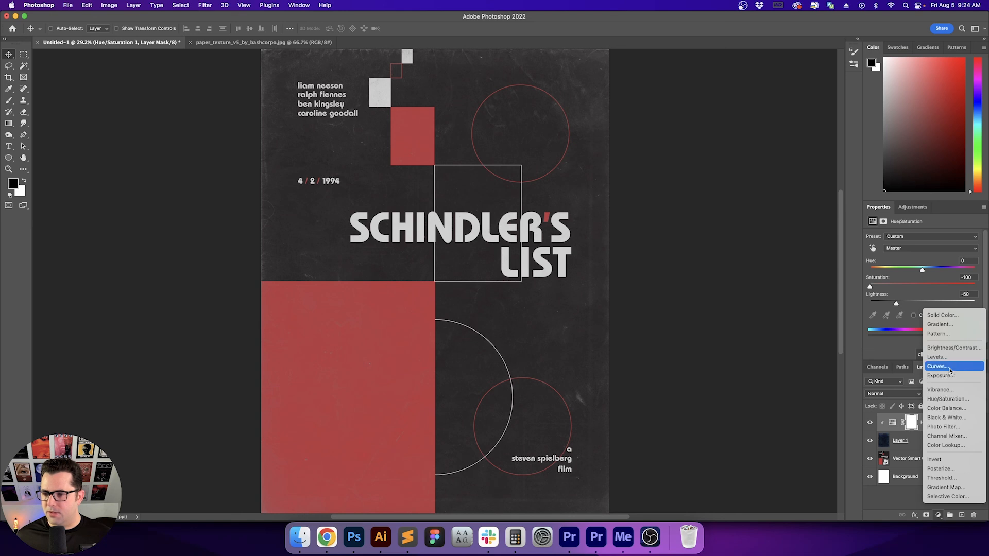
{"action": "left_click", "coordinate": [950, 367]}
{"action": "mouse_move", "coordinate": [961, 426]}
{"action": "left_mouse_down"}
{"action": "mouse_move", "coordinate": [961, 445]}
{"action": "mouse_move", "coordinate": [963, 418]}
{"action": "left_mouse_up"}
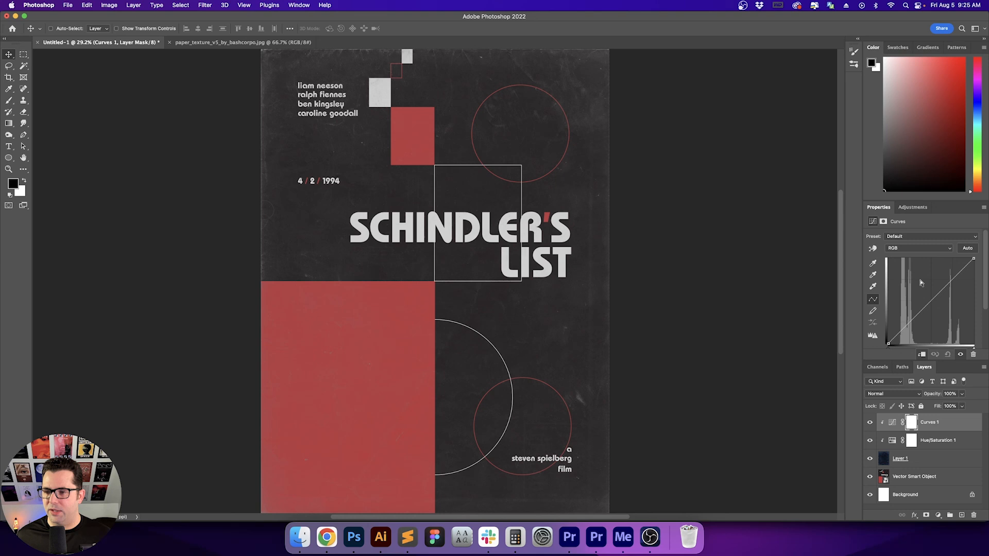
{"action": "left_click_drag", "start_coordinate": [919, 312], "coordinate": [950, 307]}
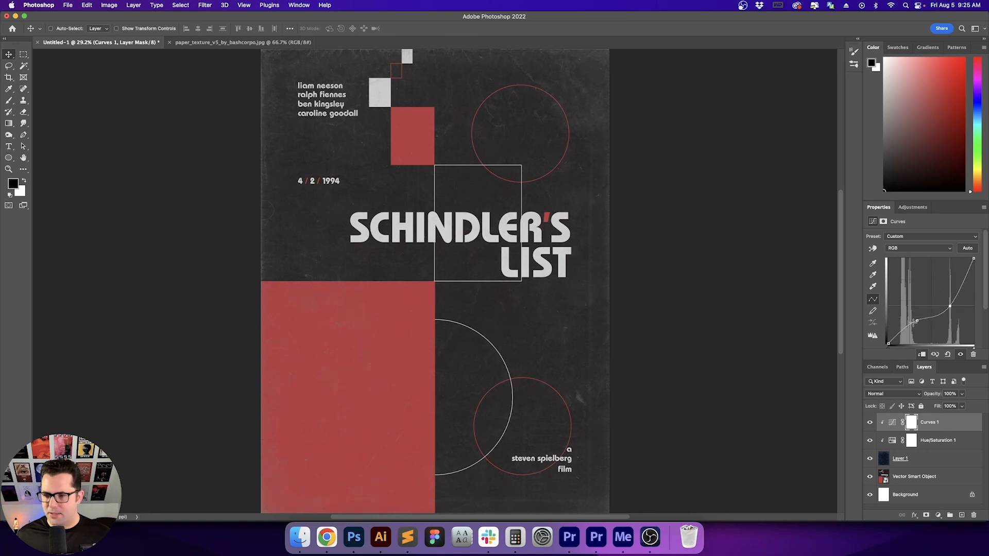
{"action": "mouse_move", "coordinate": [916, 320]}
{"action": "left_mouse_down"}
{"action": "mouse_move", "coordinate": [907, 309]}
{"action": "mouse_move", "coordinate": [915, 317]}
{"action": "left_mouse_up"}
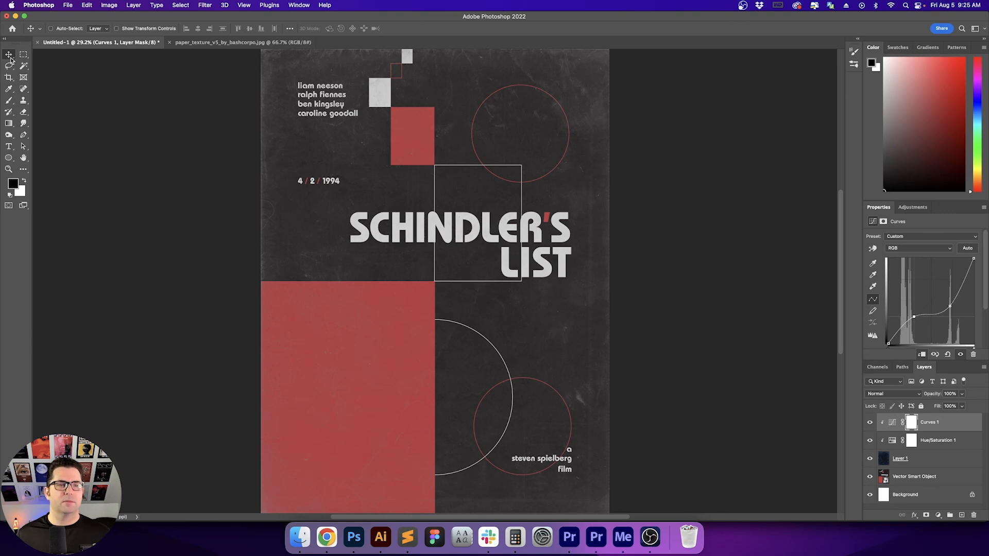
Preview the textured poster in full-screen mode on a black background, fitted to the screen.
{"action": "key", "text": "f"}
{"action": "key", "text": "f"}
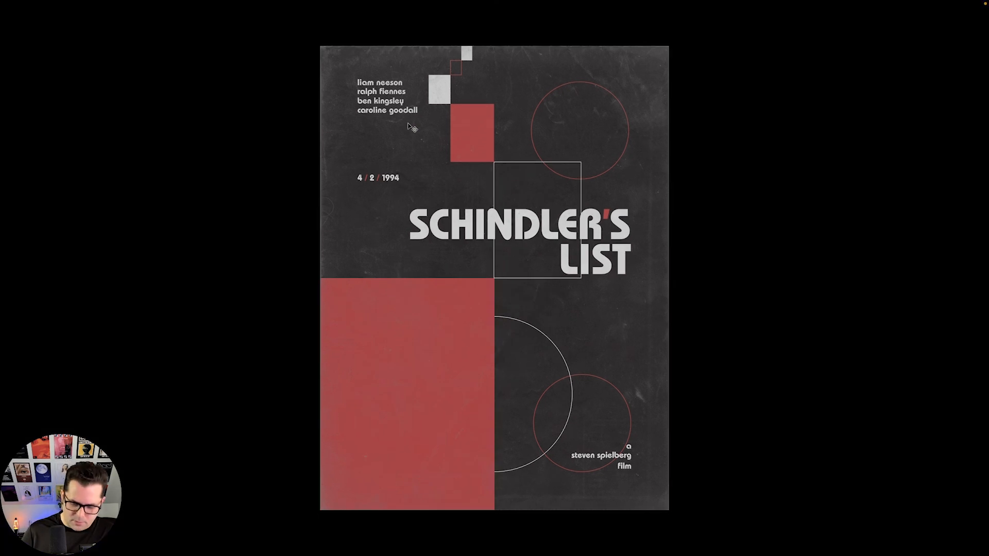
{"action": "key", "text": "ctrl+0"}
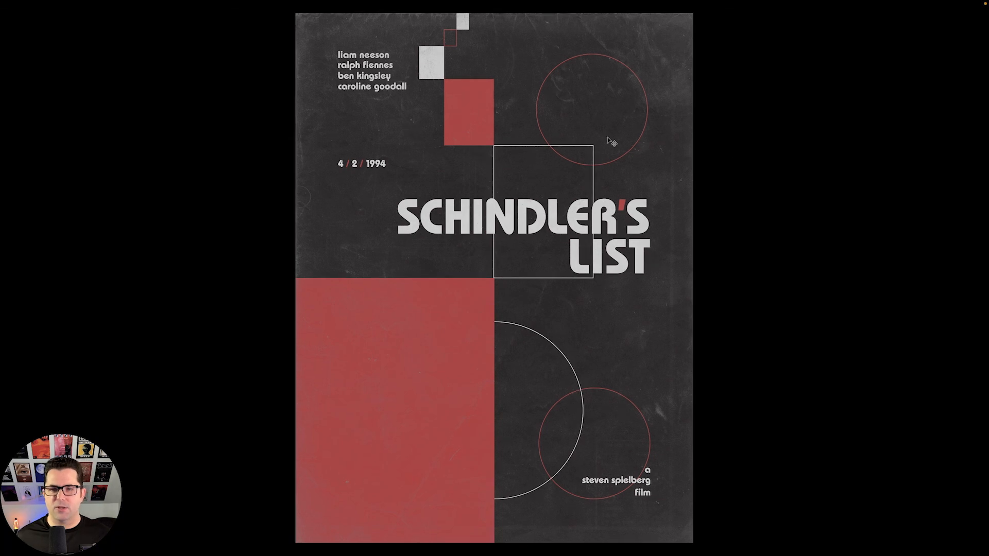